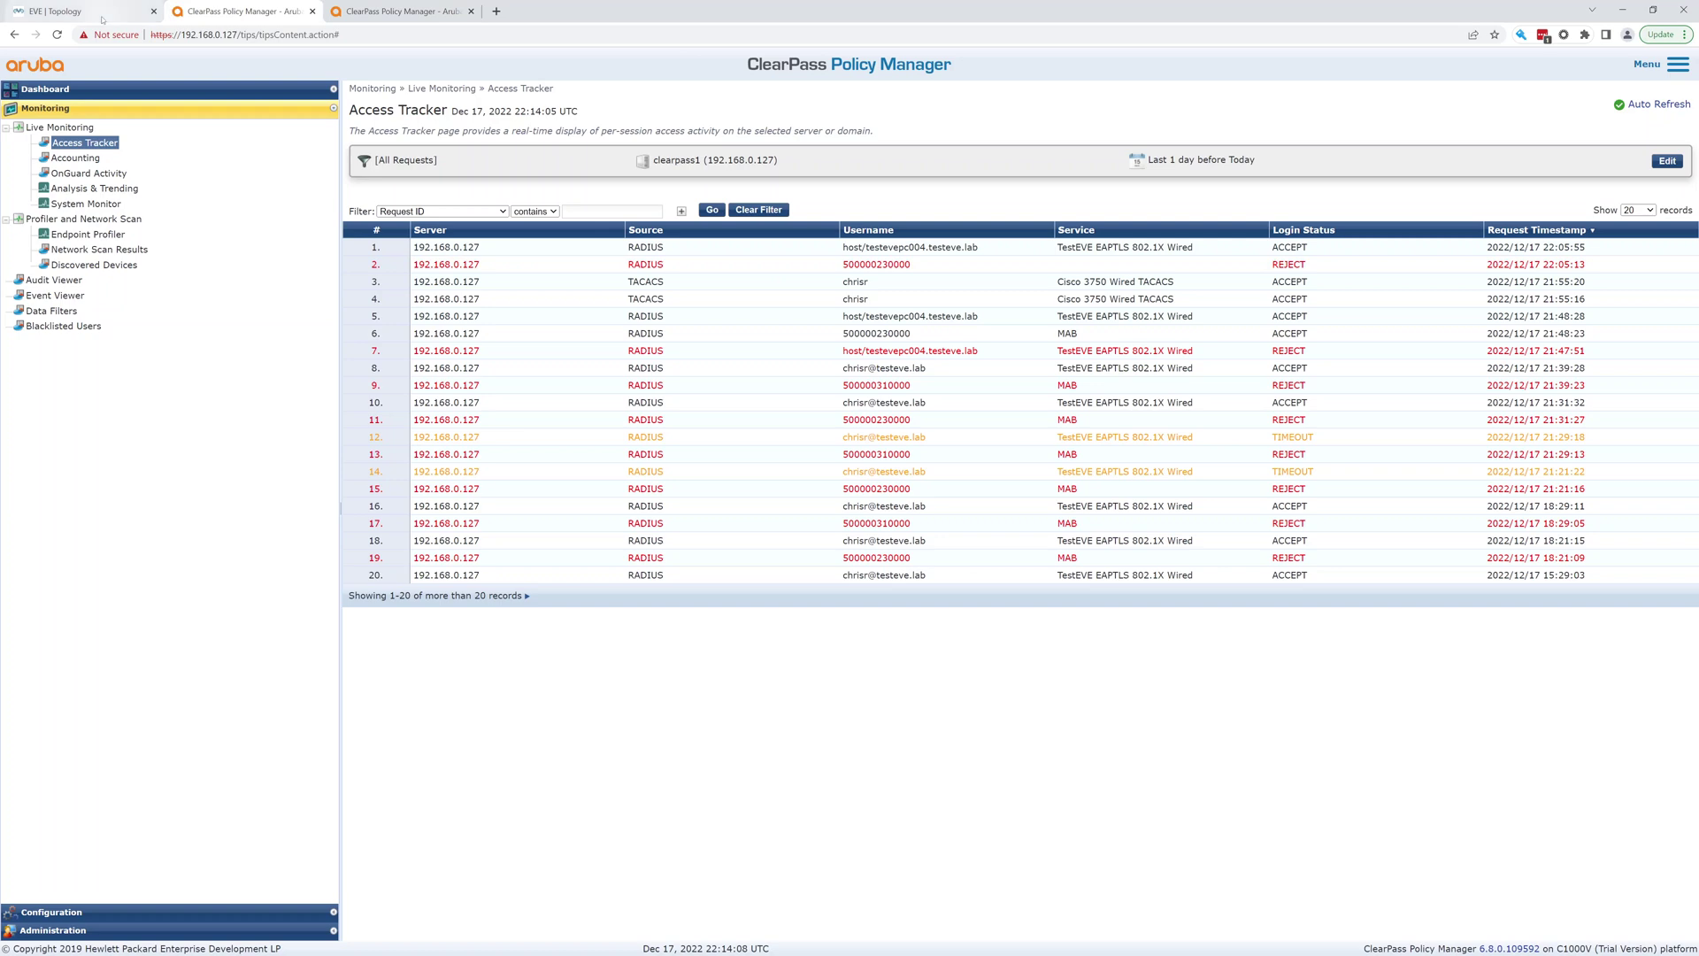
Switch to the EVE topology and force the Win machine to restart despite the app that is blocking it
{"action": "left_click", "coordinate": [88, 11]}
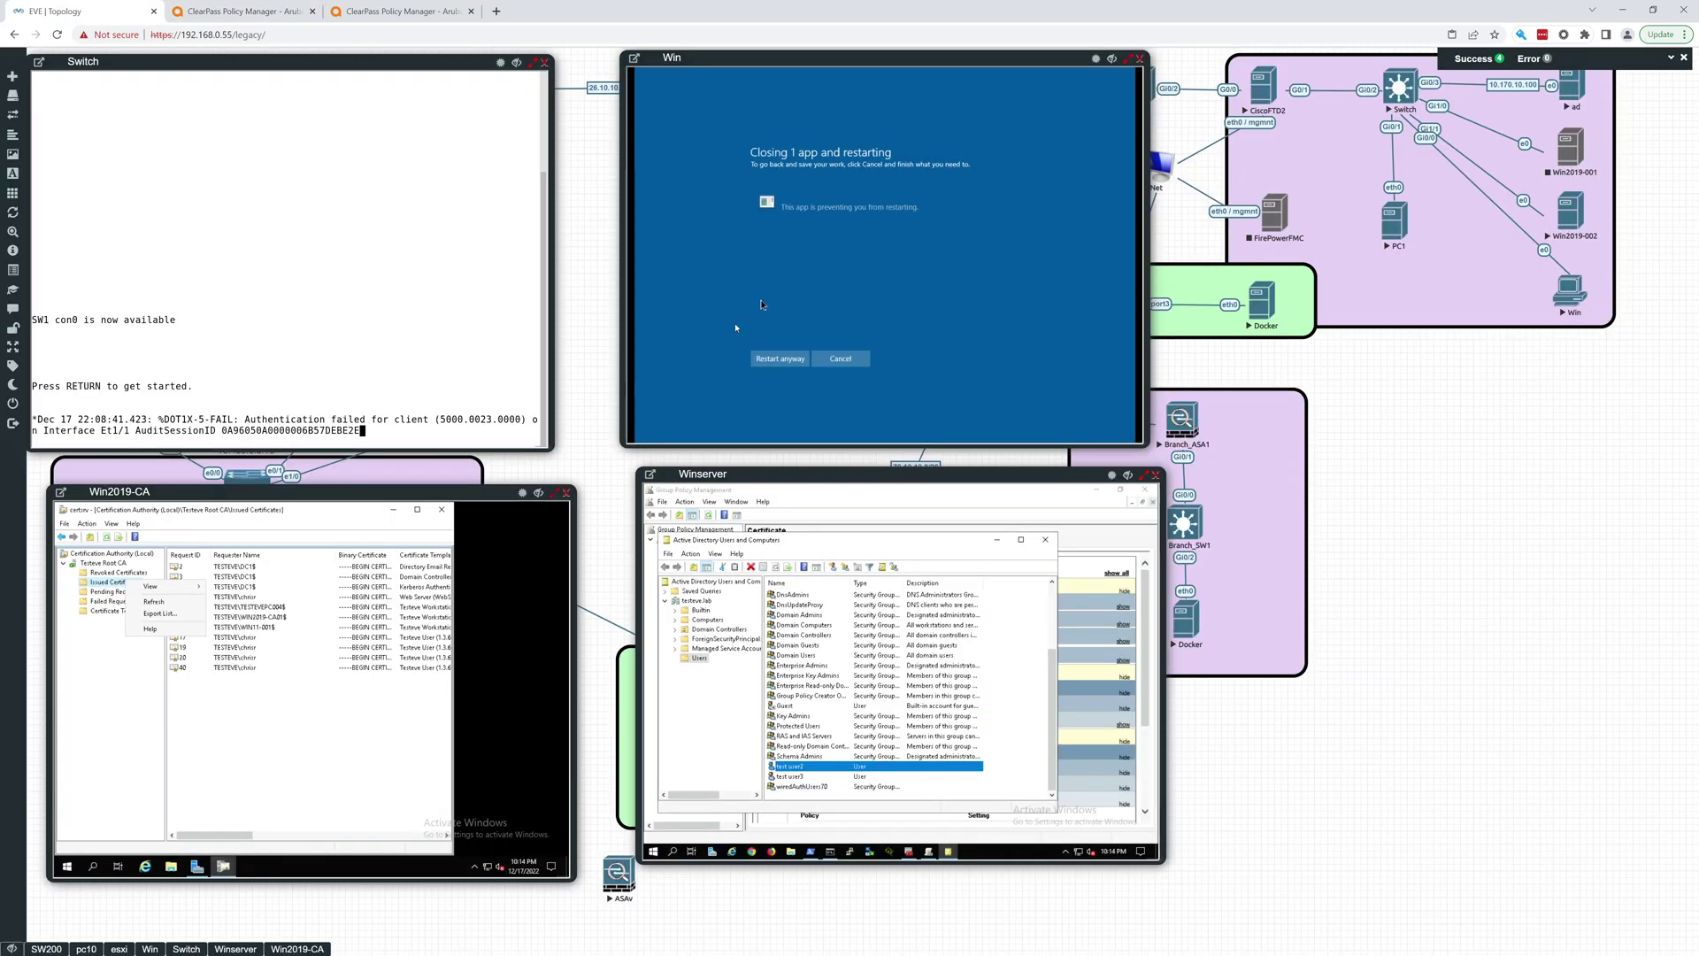
{"action": "left_click", "coordinate": [766, 360]}
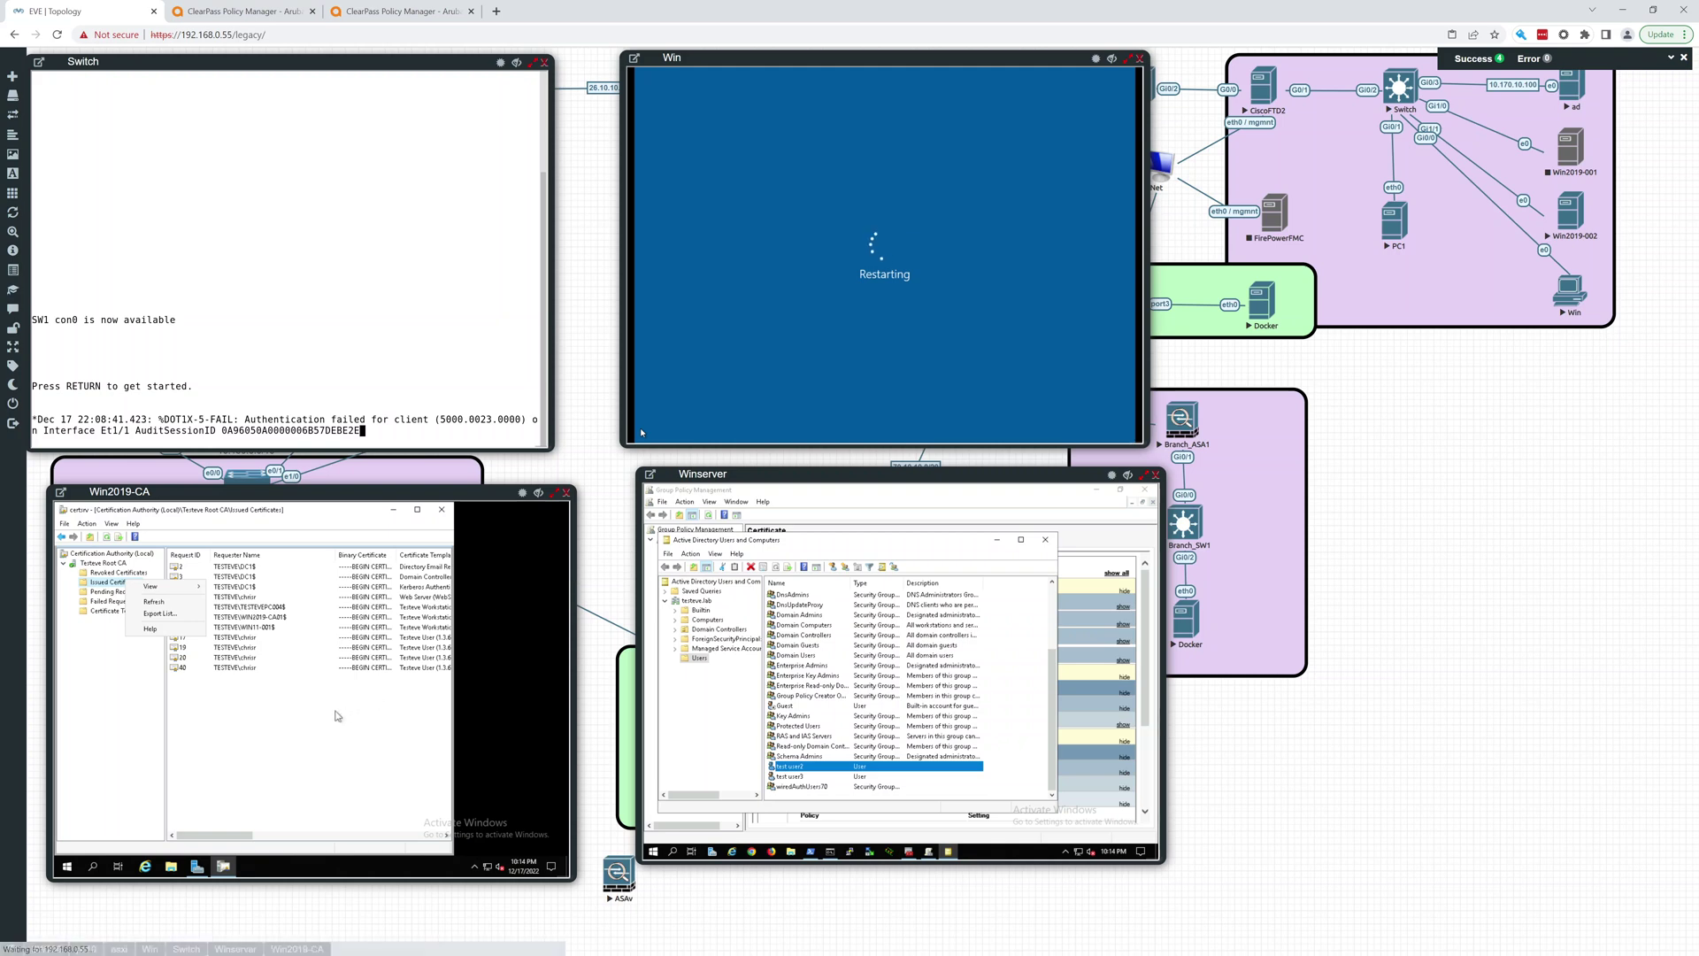
Refresh the Issued Certificates list of the Testeve Root CA on Win2019-CA
{"action": "mouse_move", "coordinate": [154, 591]}
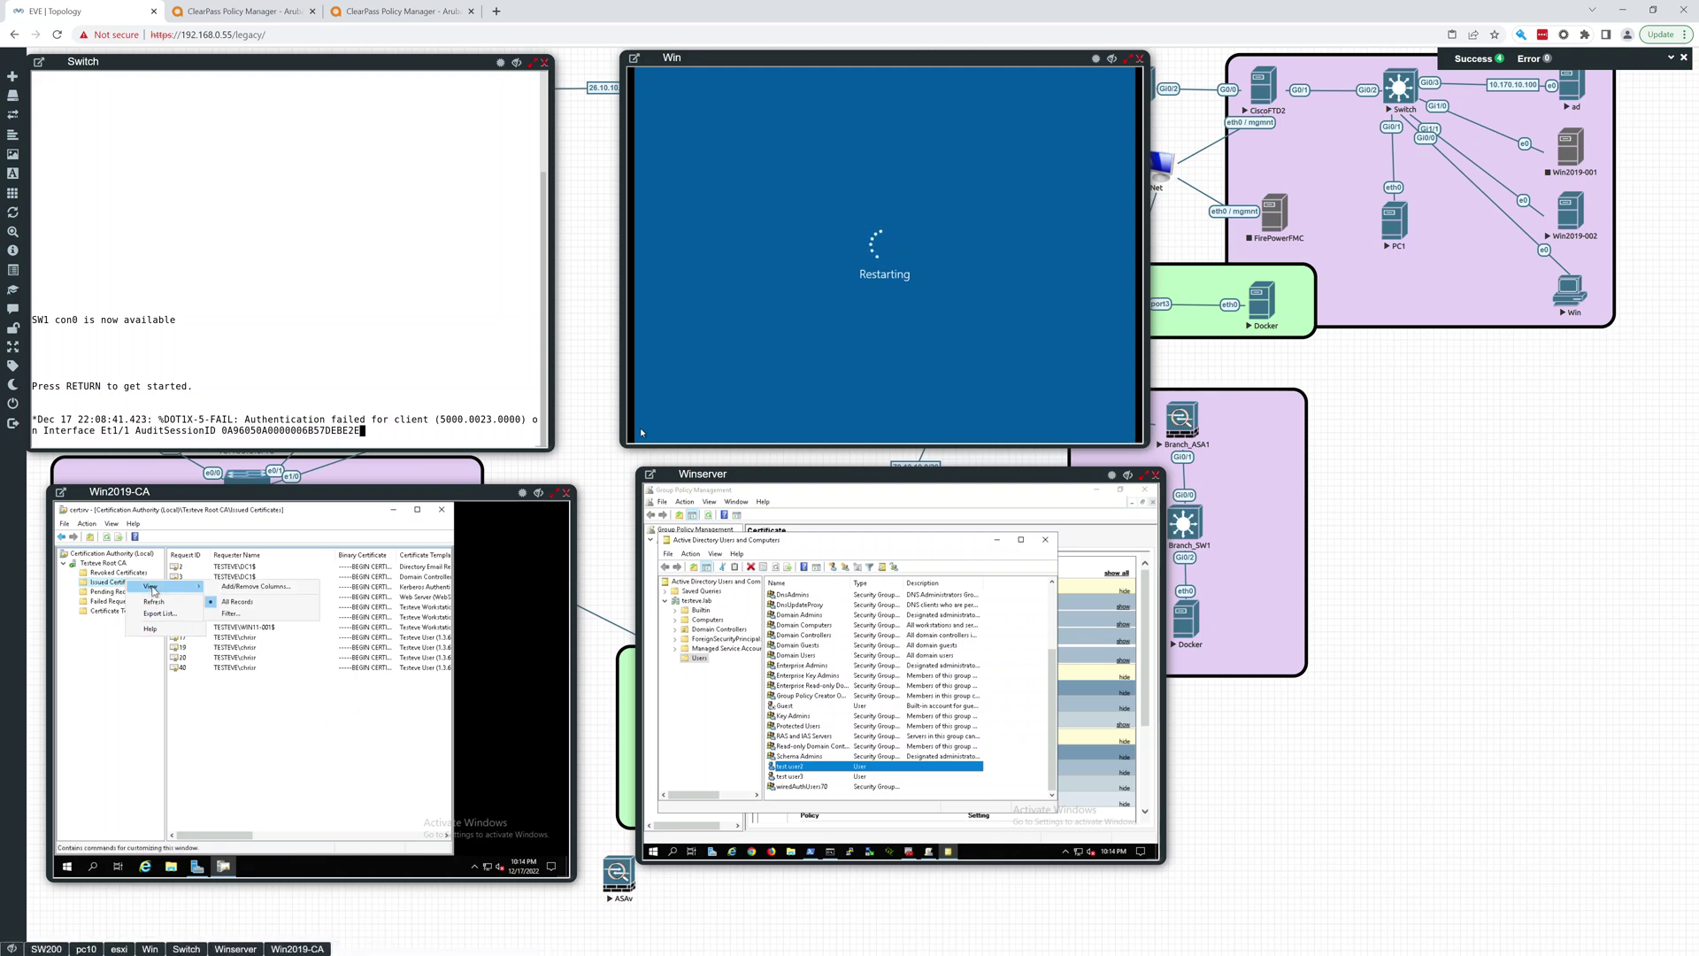
{"action": "left_click", "coordinate": [159, 704]}
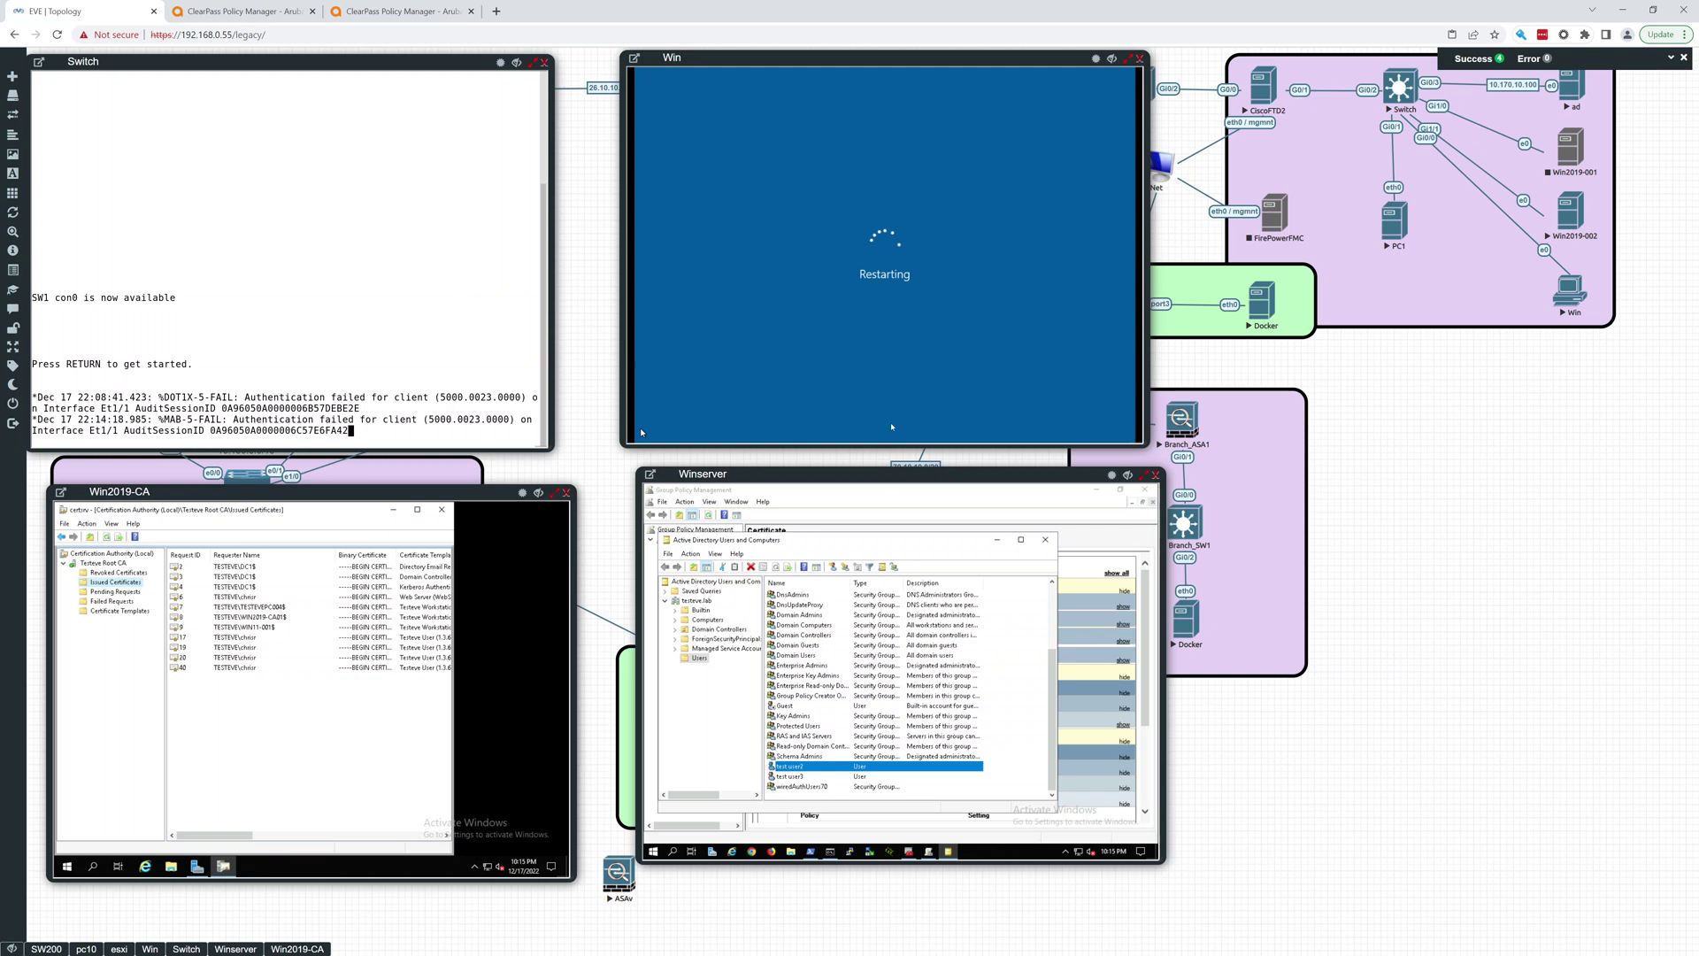
{"action": "left_click_drag", "start_coordinate": [816, 64], "coordinate": [876, 56]}
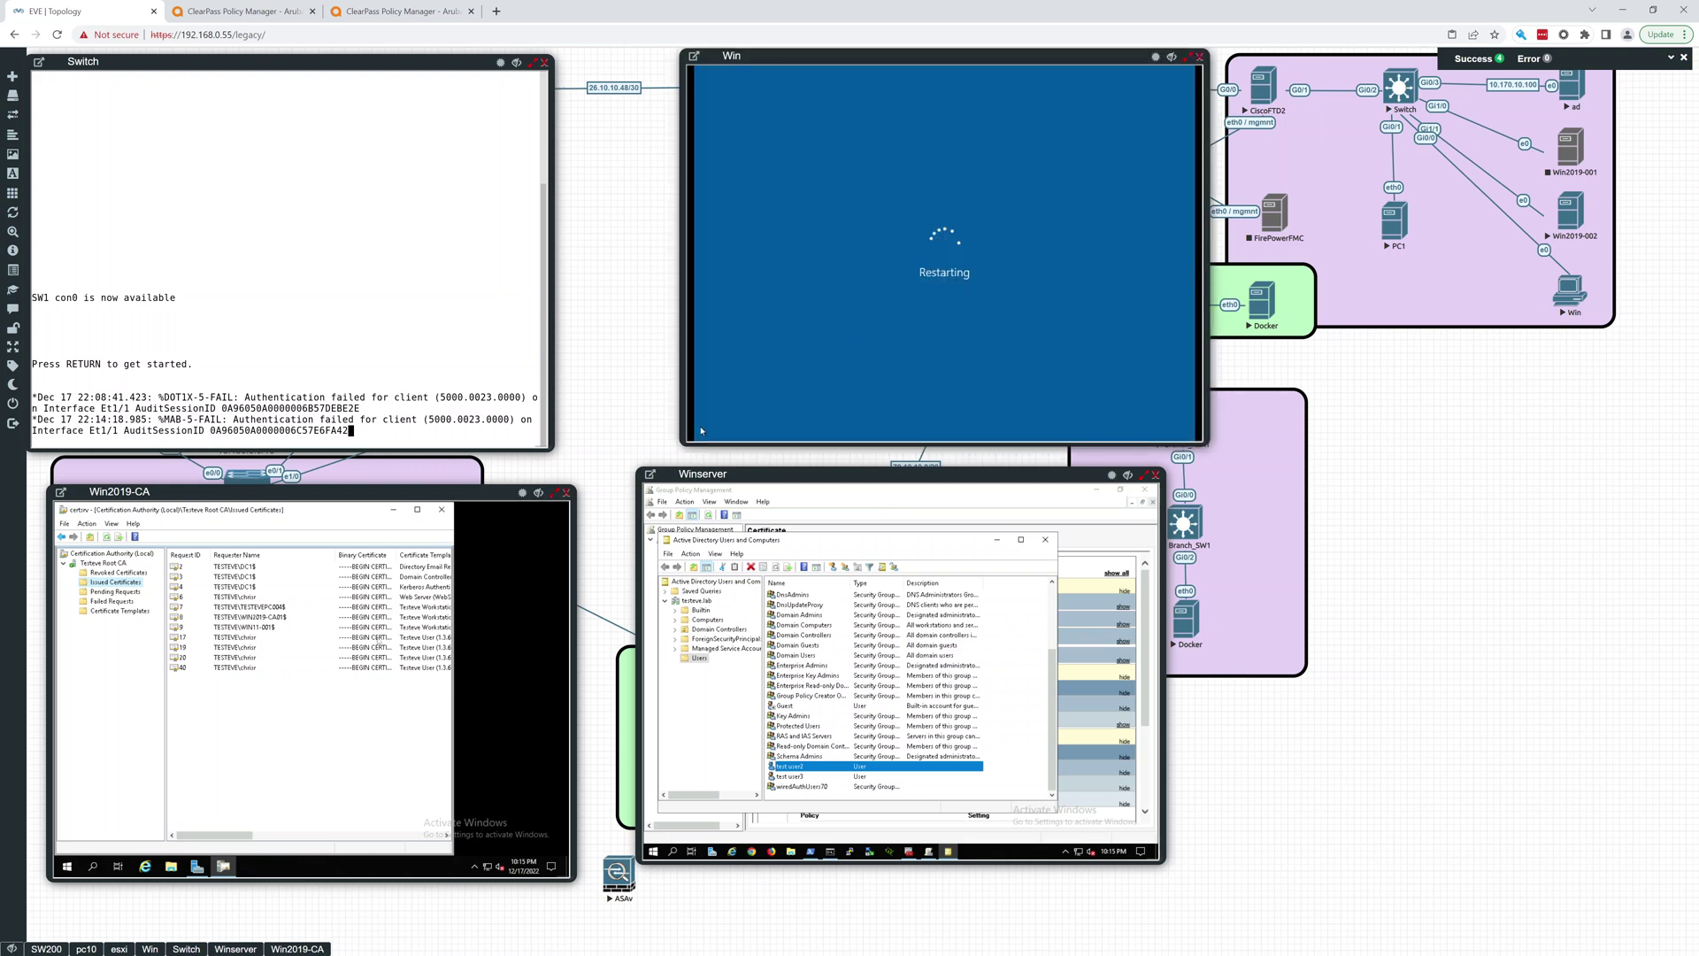
{"action": "left_click", "coordinate": [244, 668]}
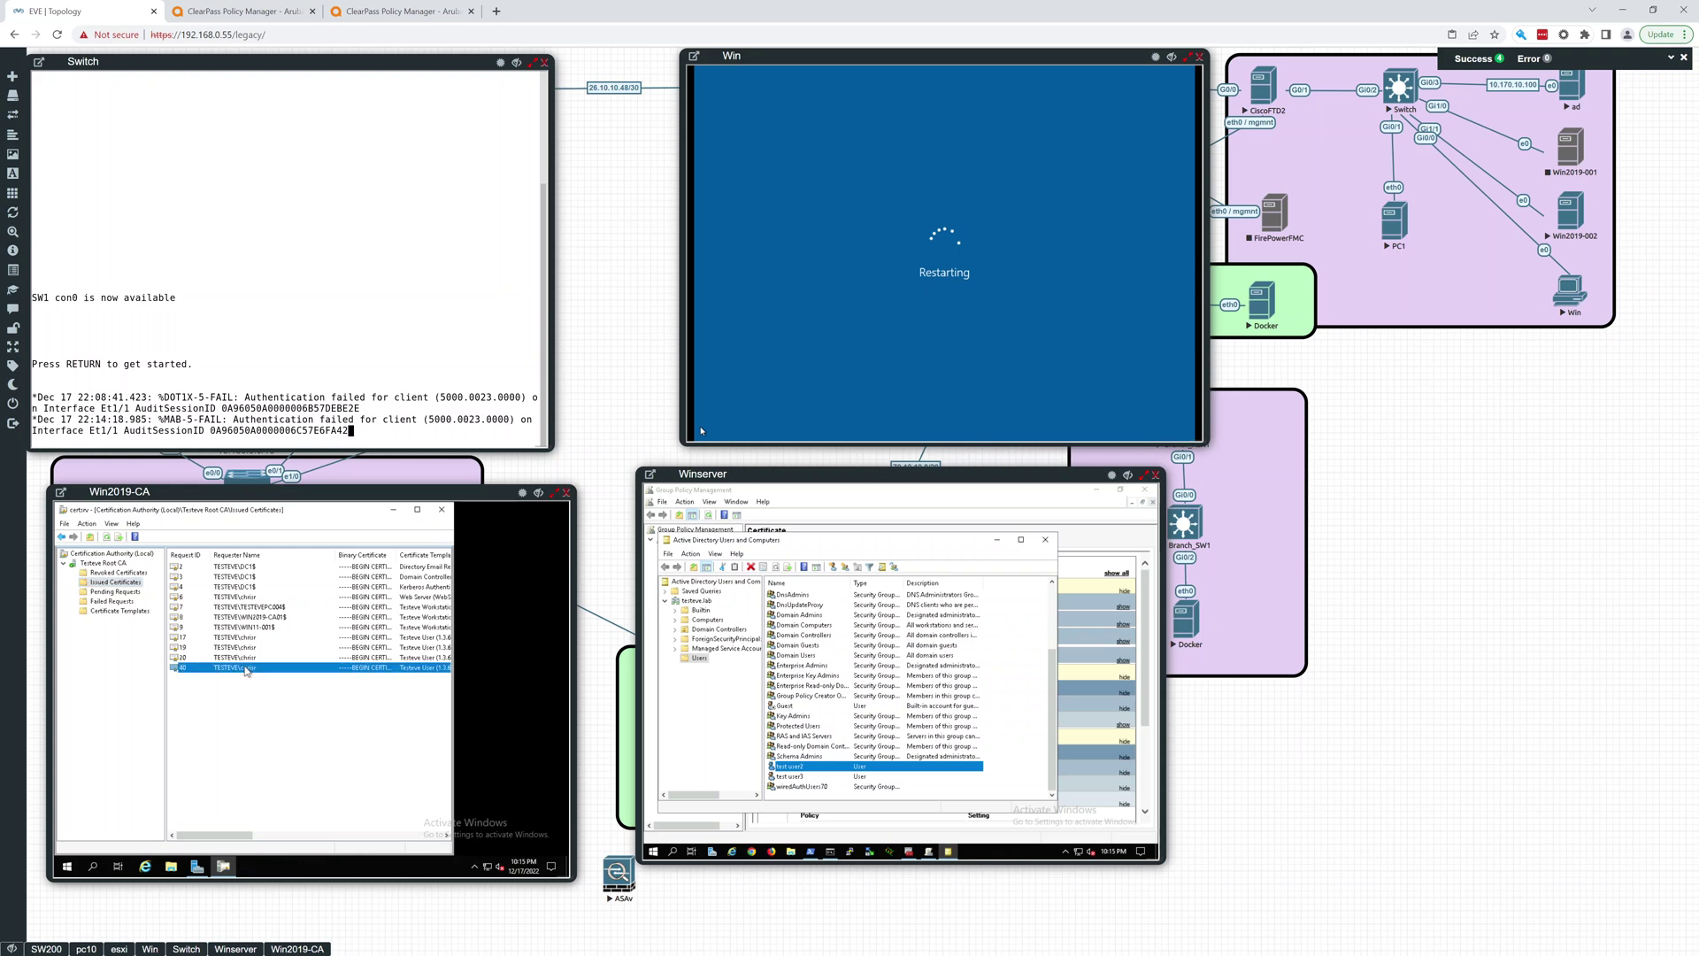
{"action": "right_click", "coordinate": [131, 585]}
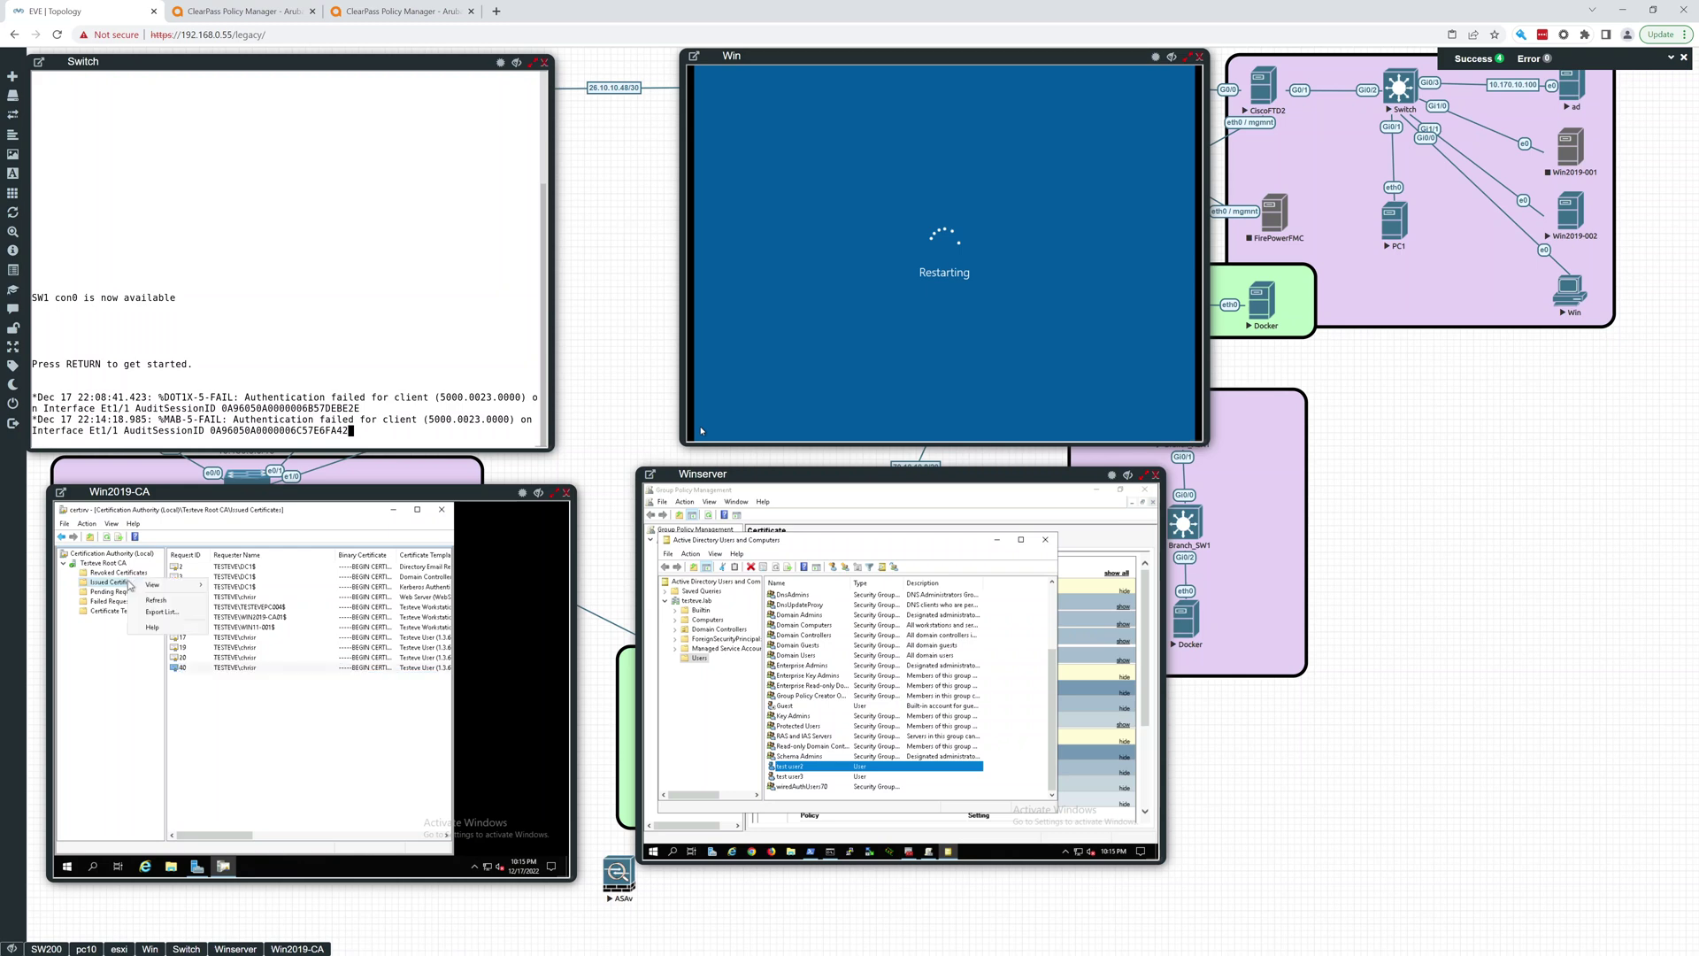
{"action": "left_click", "coordinate": [154, 602]}
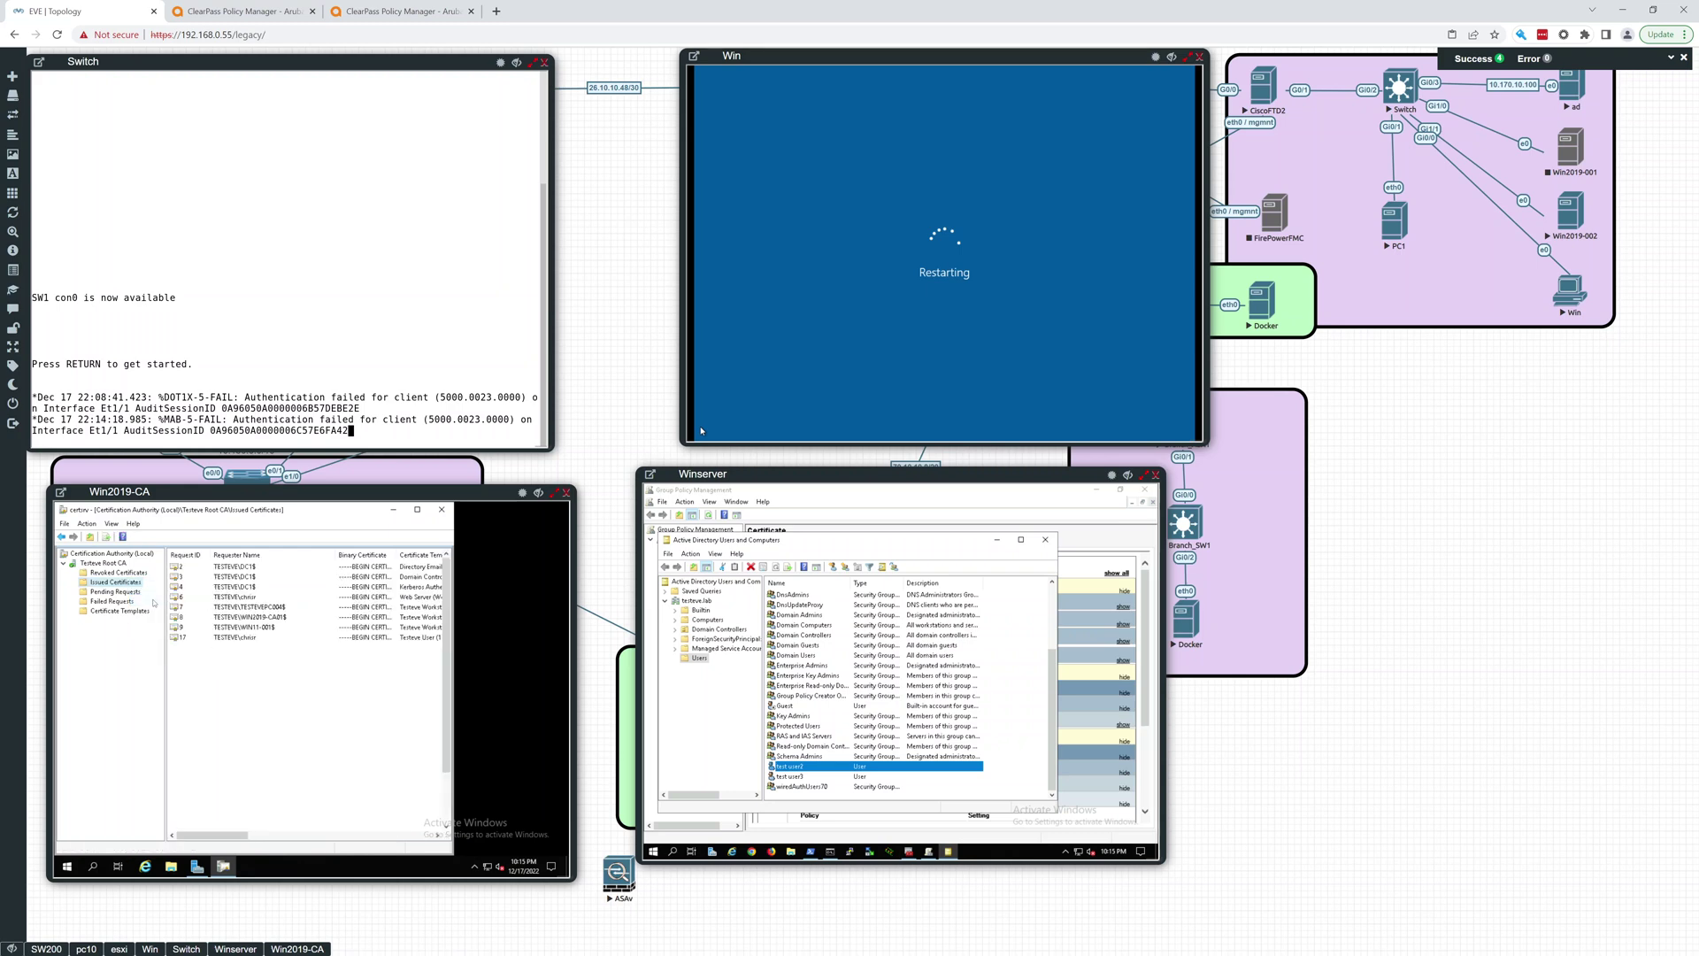
Hide the Win2019-CA console, then close the Win console and power off the Win node next to Winserver
{"action": "left_click", "coordinate": [538, 493]}
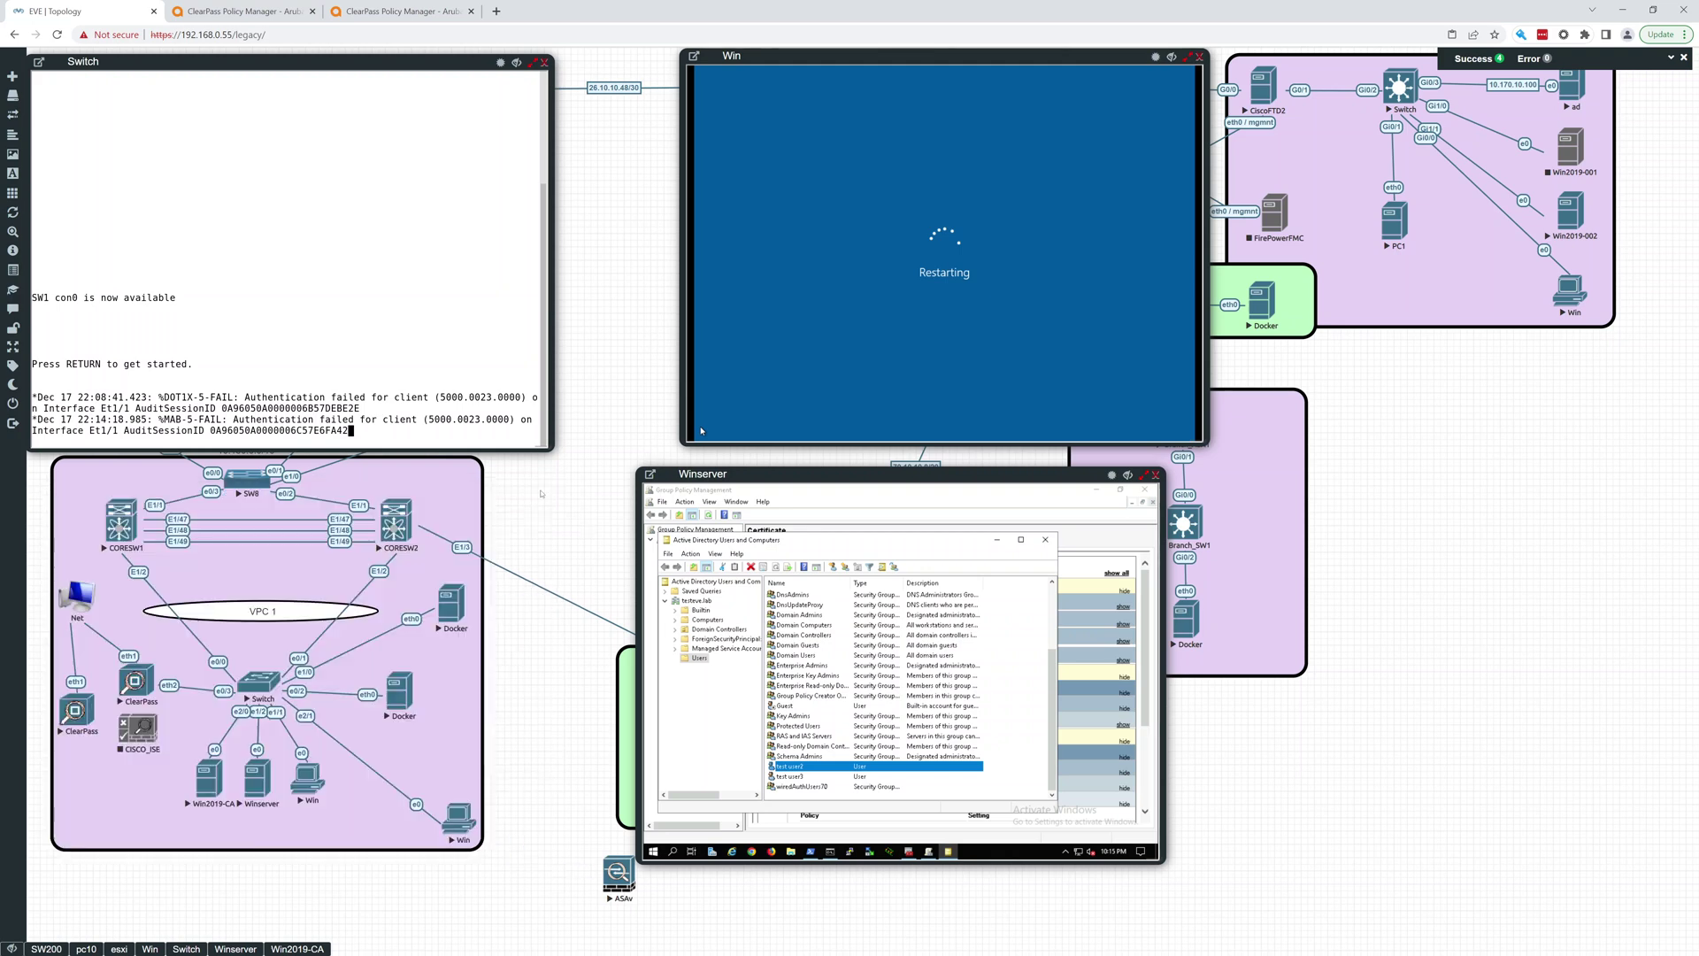
{"action": "right_click", "coordinate": [312, 783]}
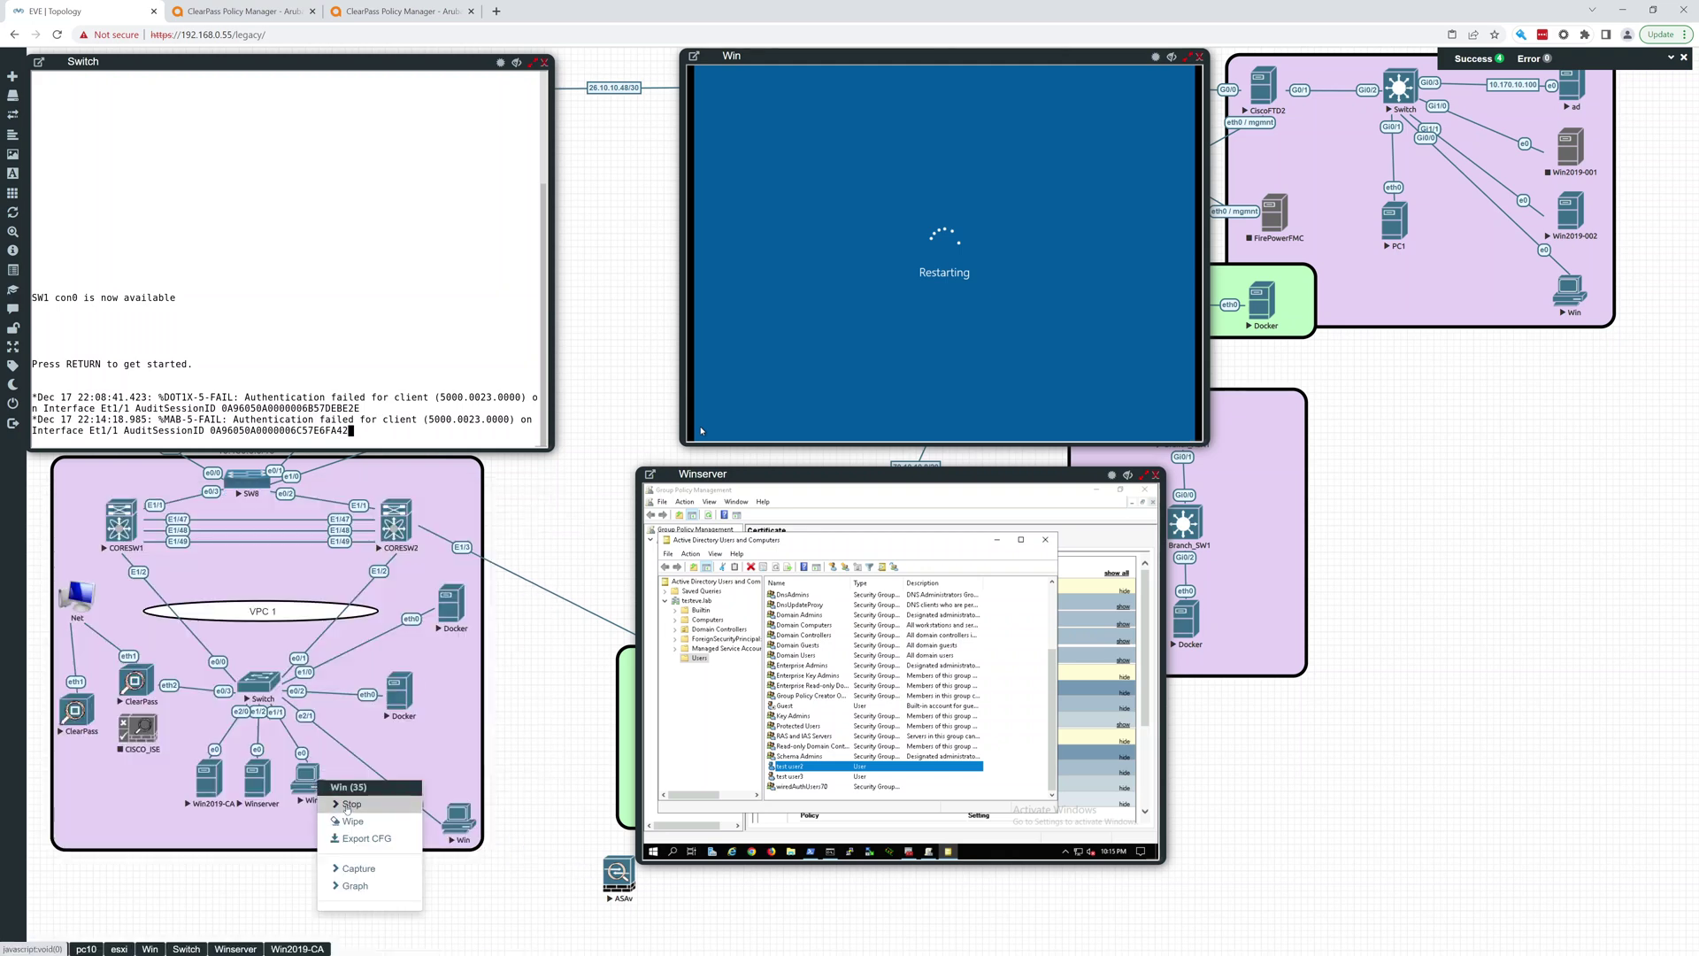
{"action": "left_click", "coordinate": [348, 808]}
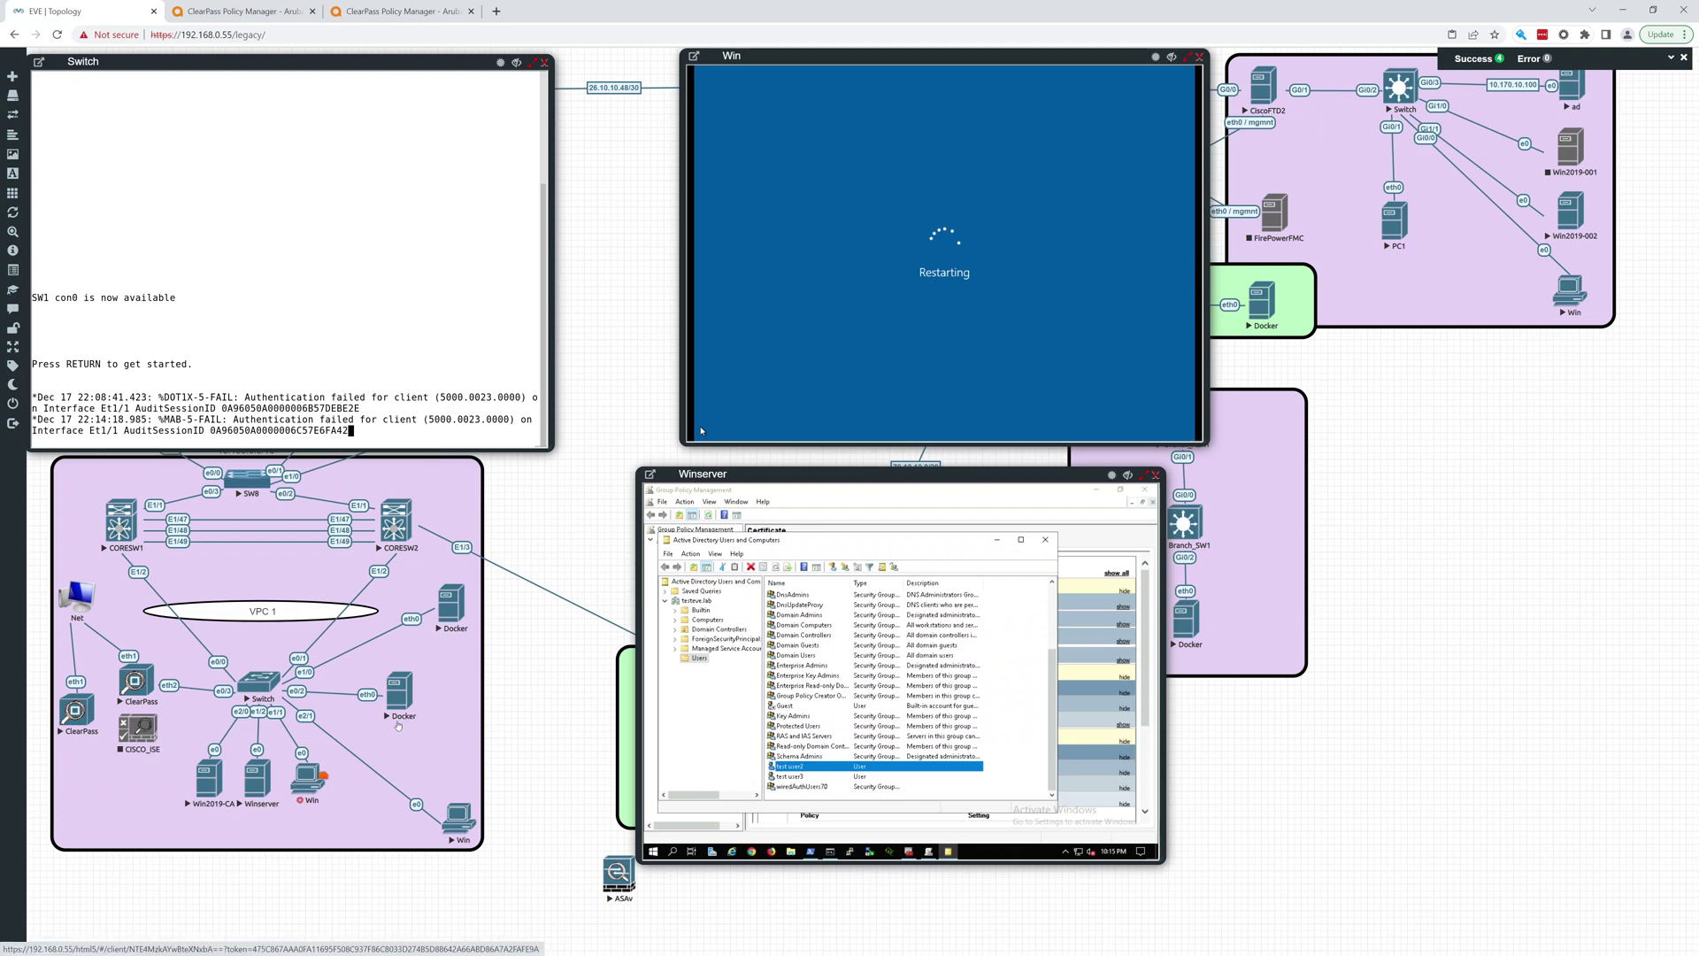
{"action": "left_click", "coordinate": [1195, 56]}
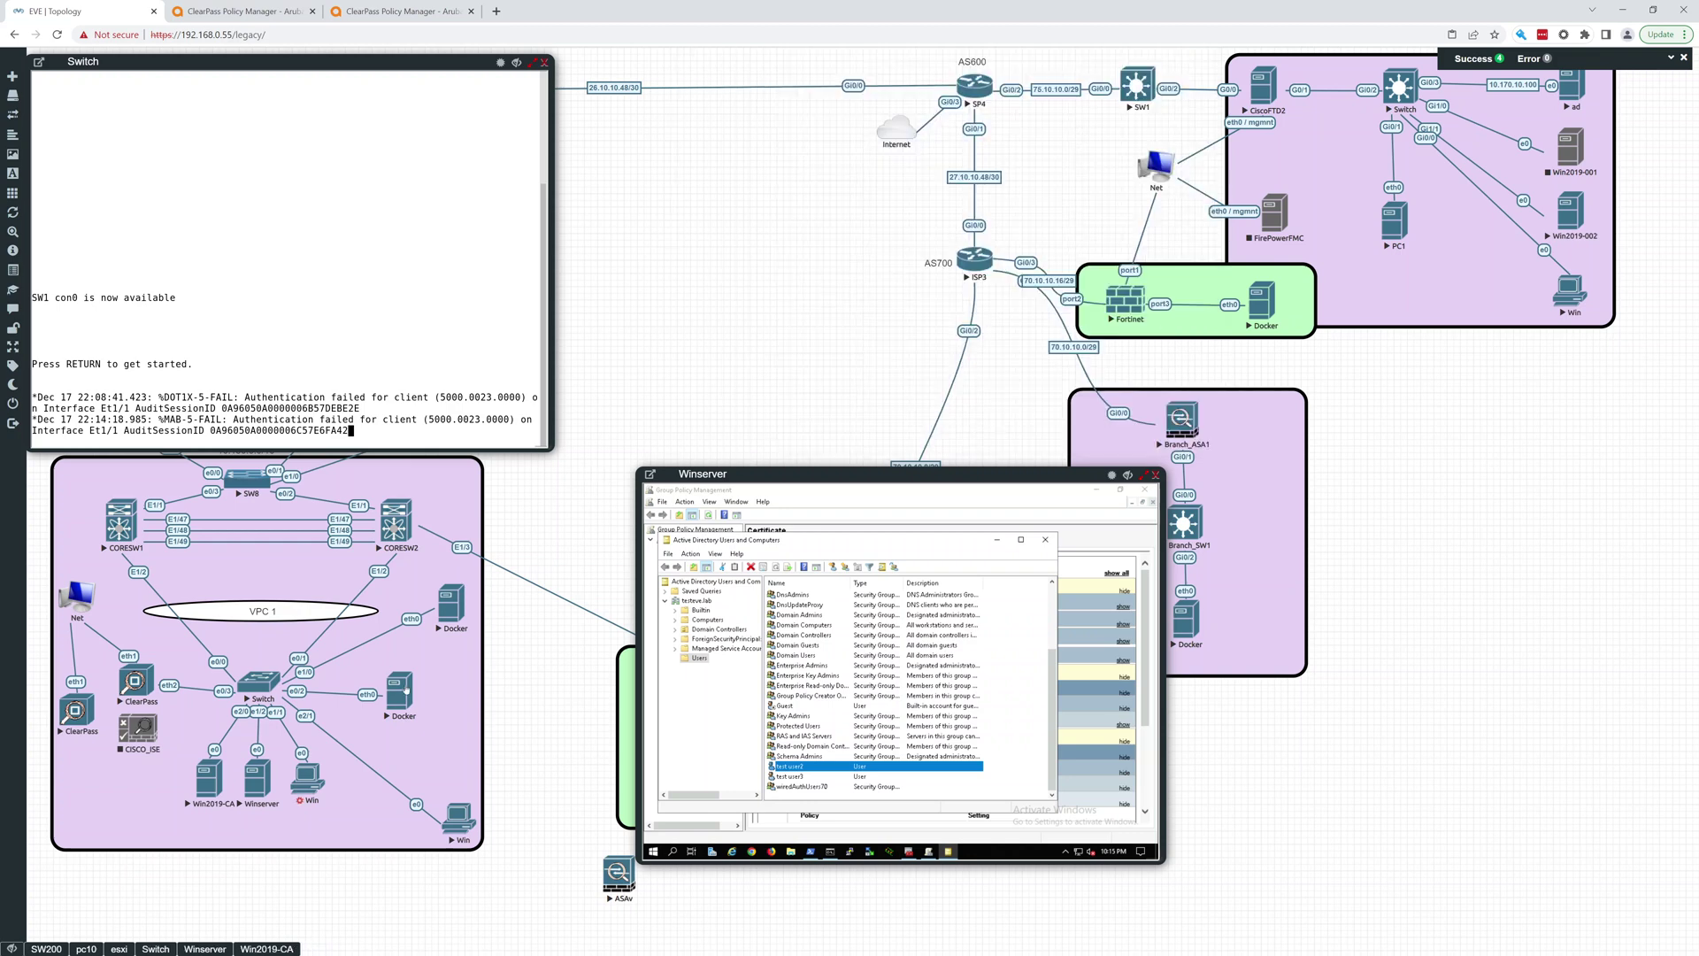
{"action": "right_click", "coordinate": [298, 778]}
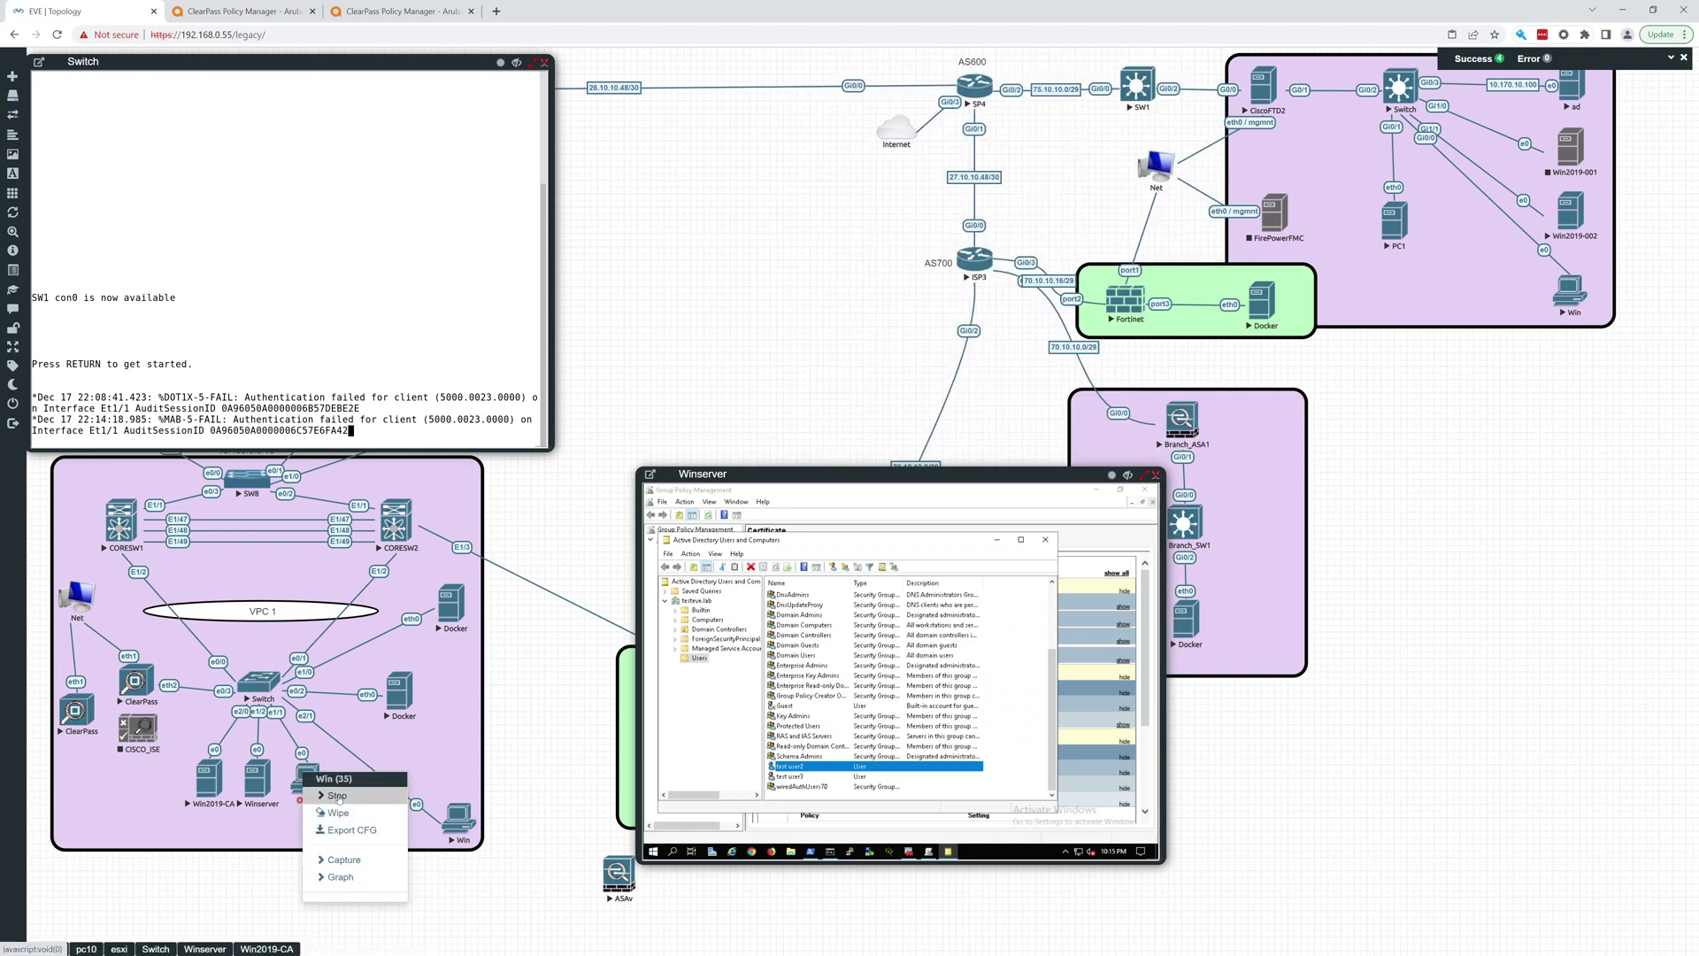
{"action": "left_click", "coordinate": [328, 795]}
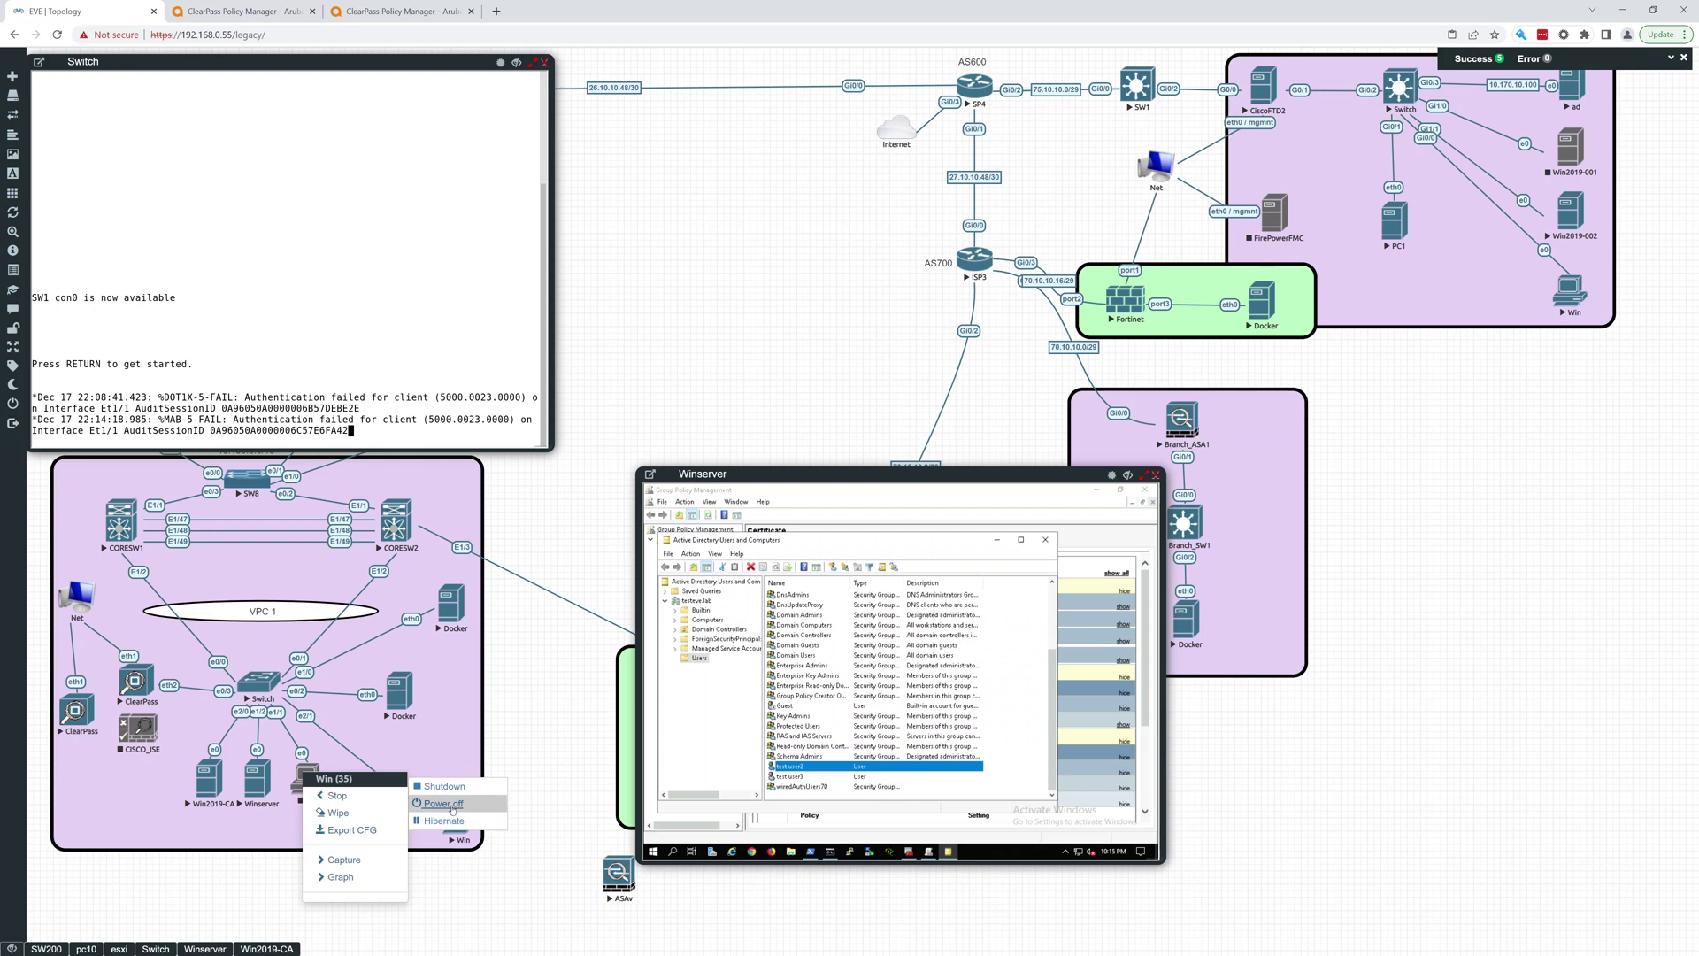
{"action": "left_click", "coordinate": [444, 804]}
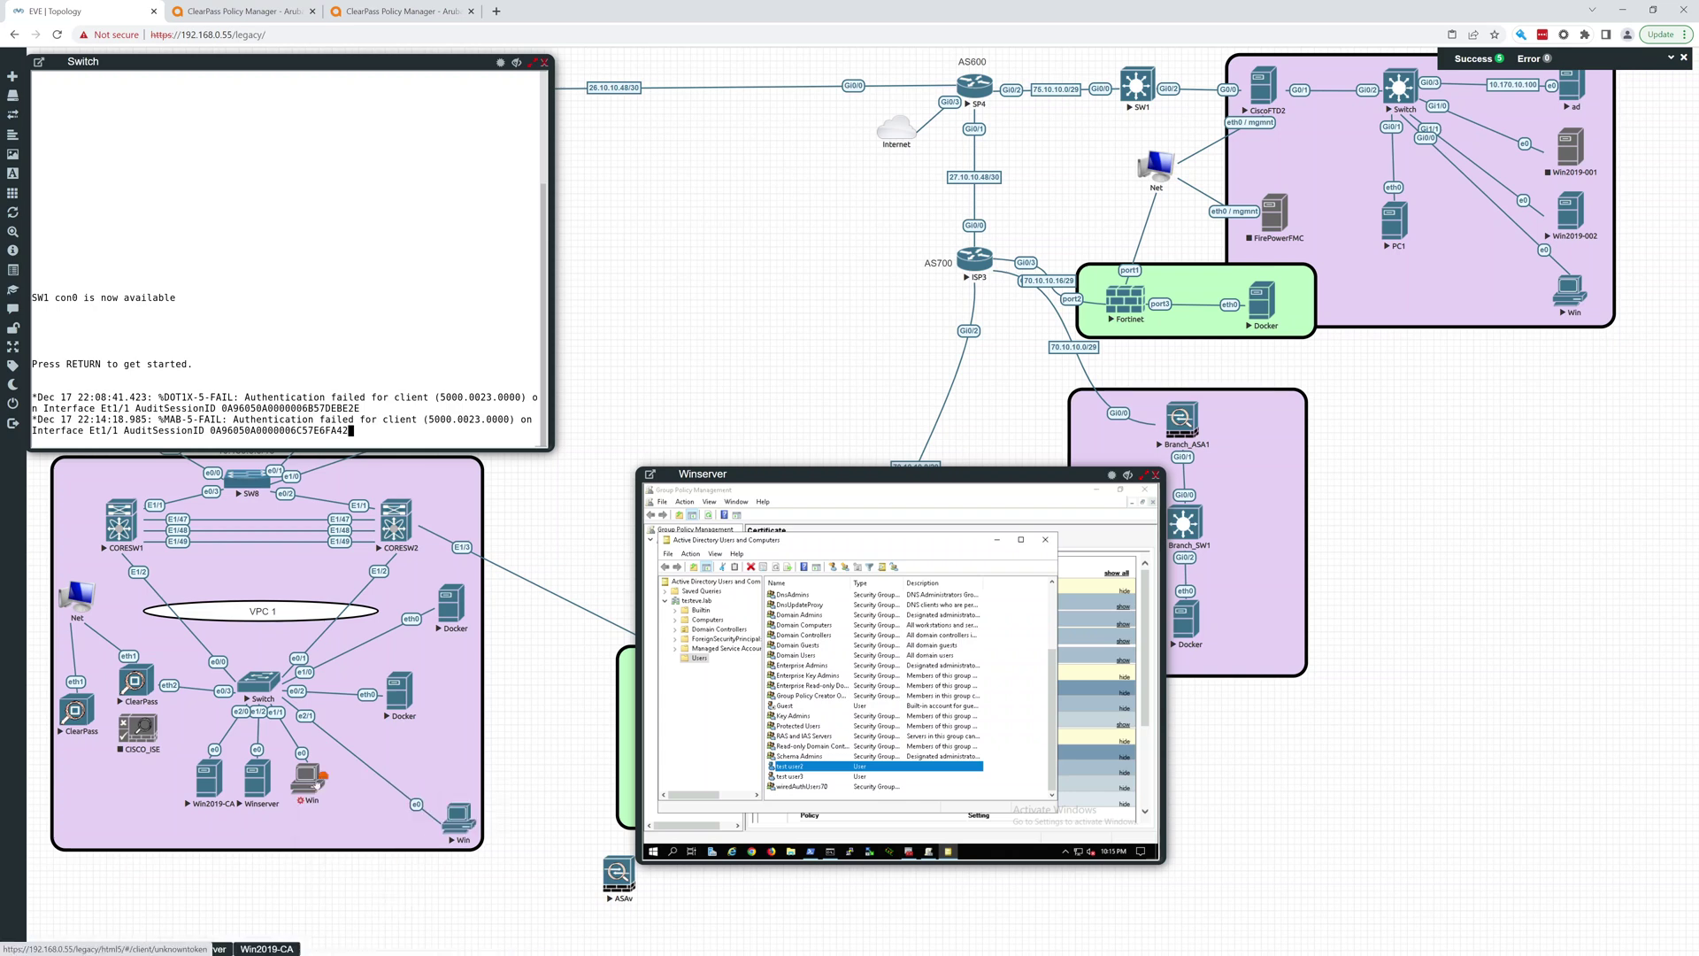
Start the Win node next to Winserver and open its console
{"action": "right_click", "coordinate": [317, 781]}
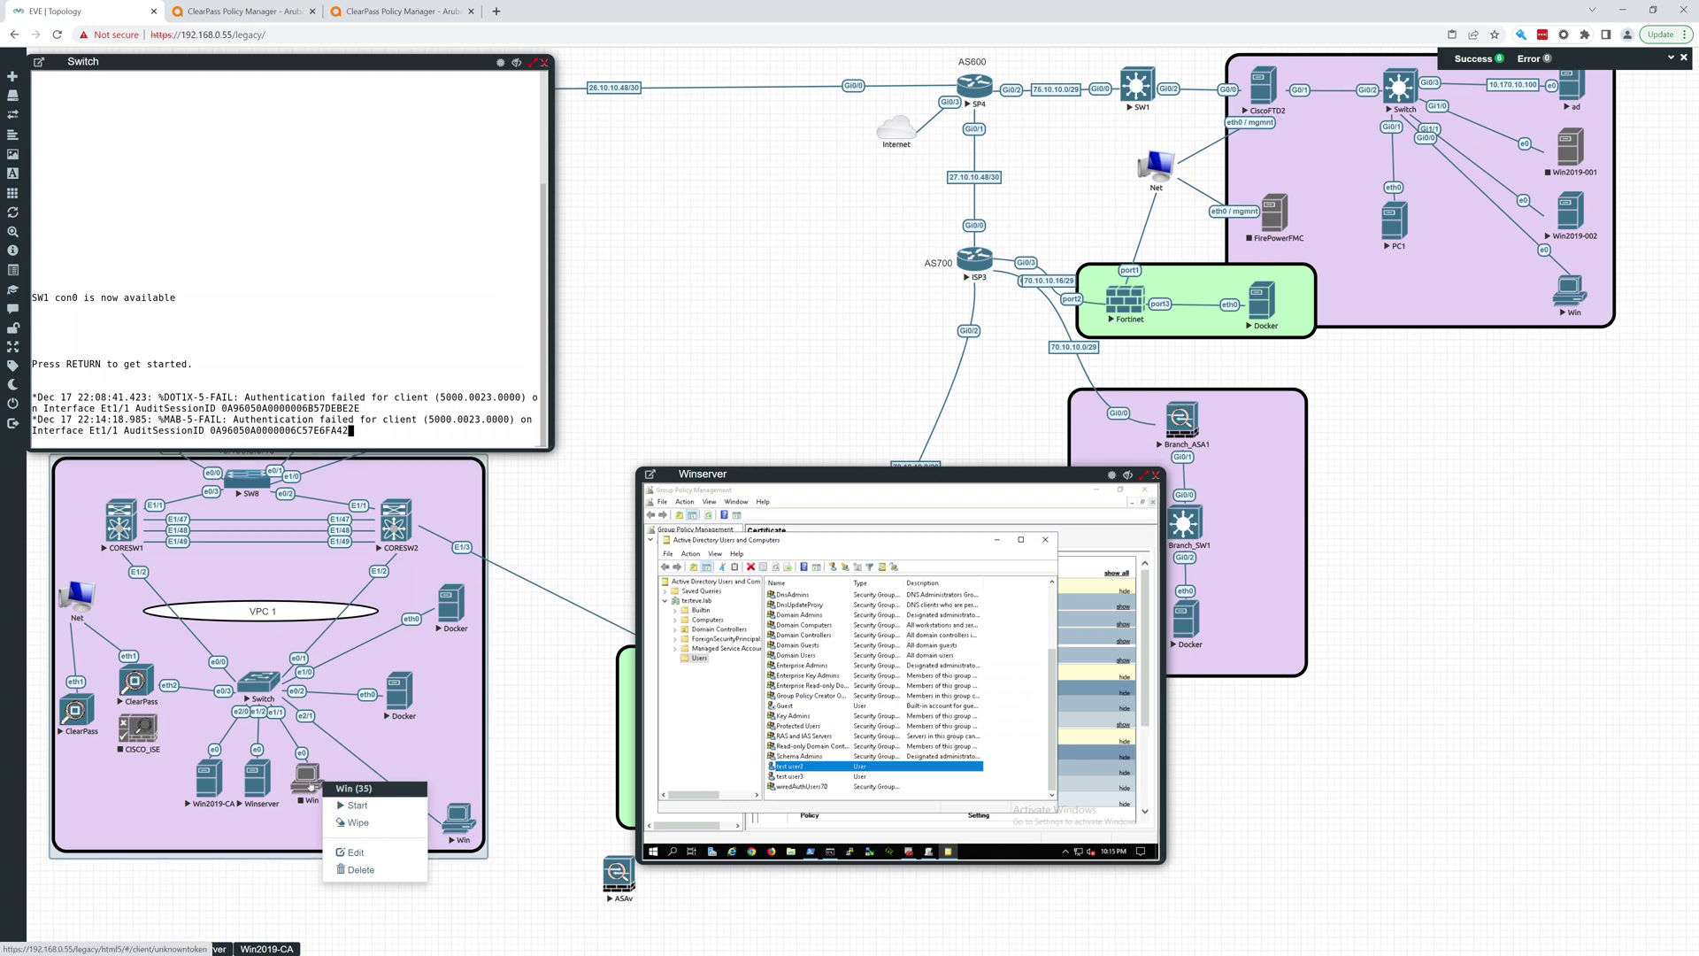
{"action": "left_click", "coordinate": [354, 806]}
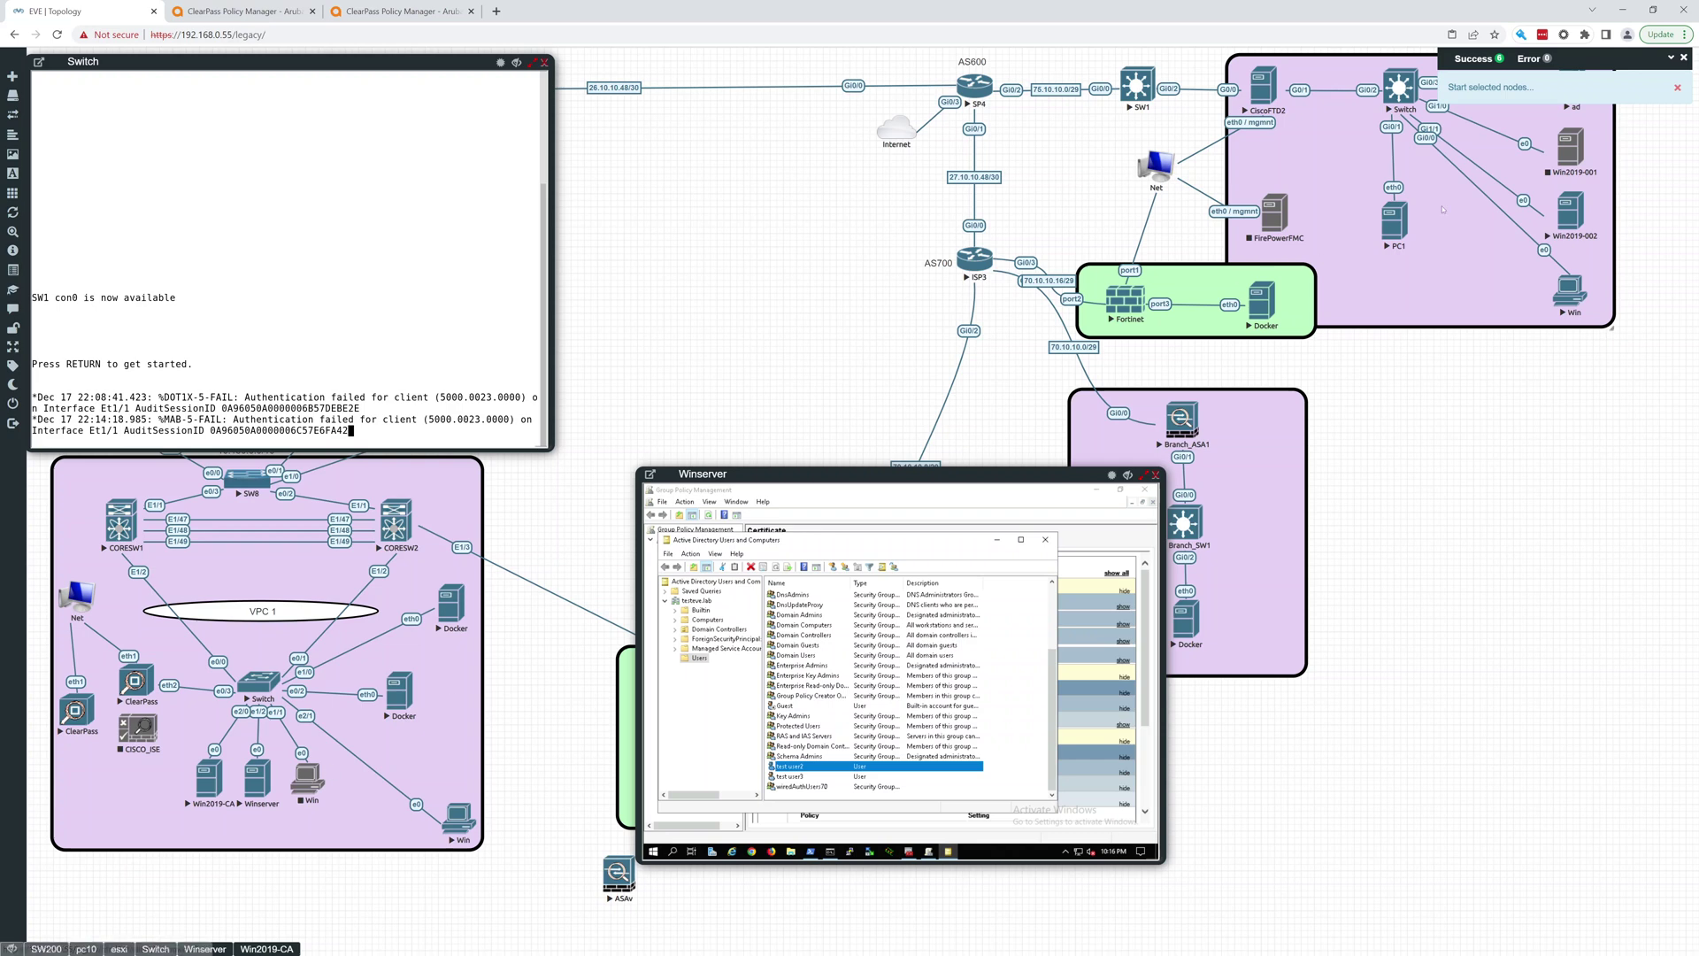
{"action": "left_click", "coordinate": [1676, 86]}
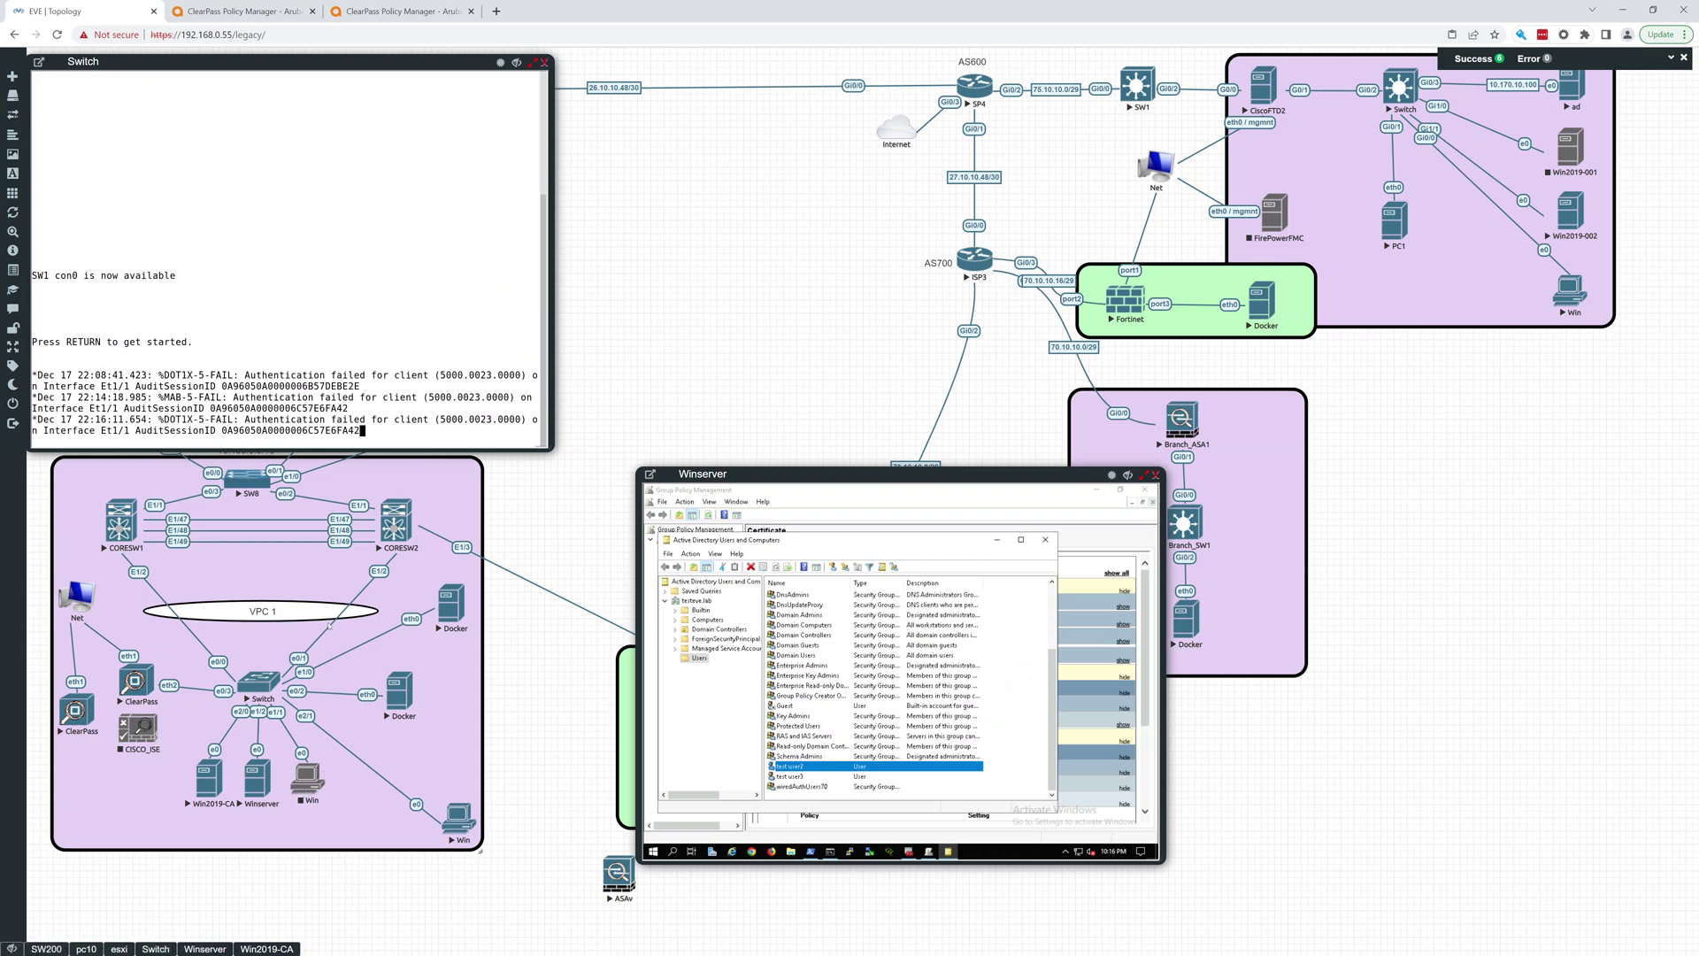
{"action": "right_click", "coordinate": [308, 776]}
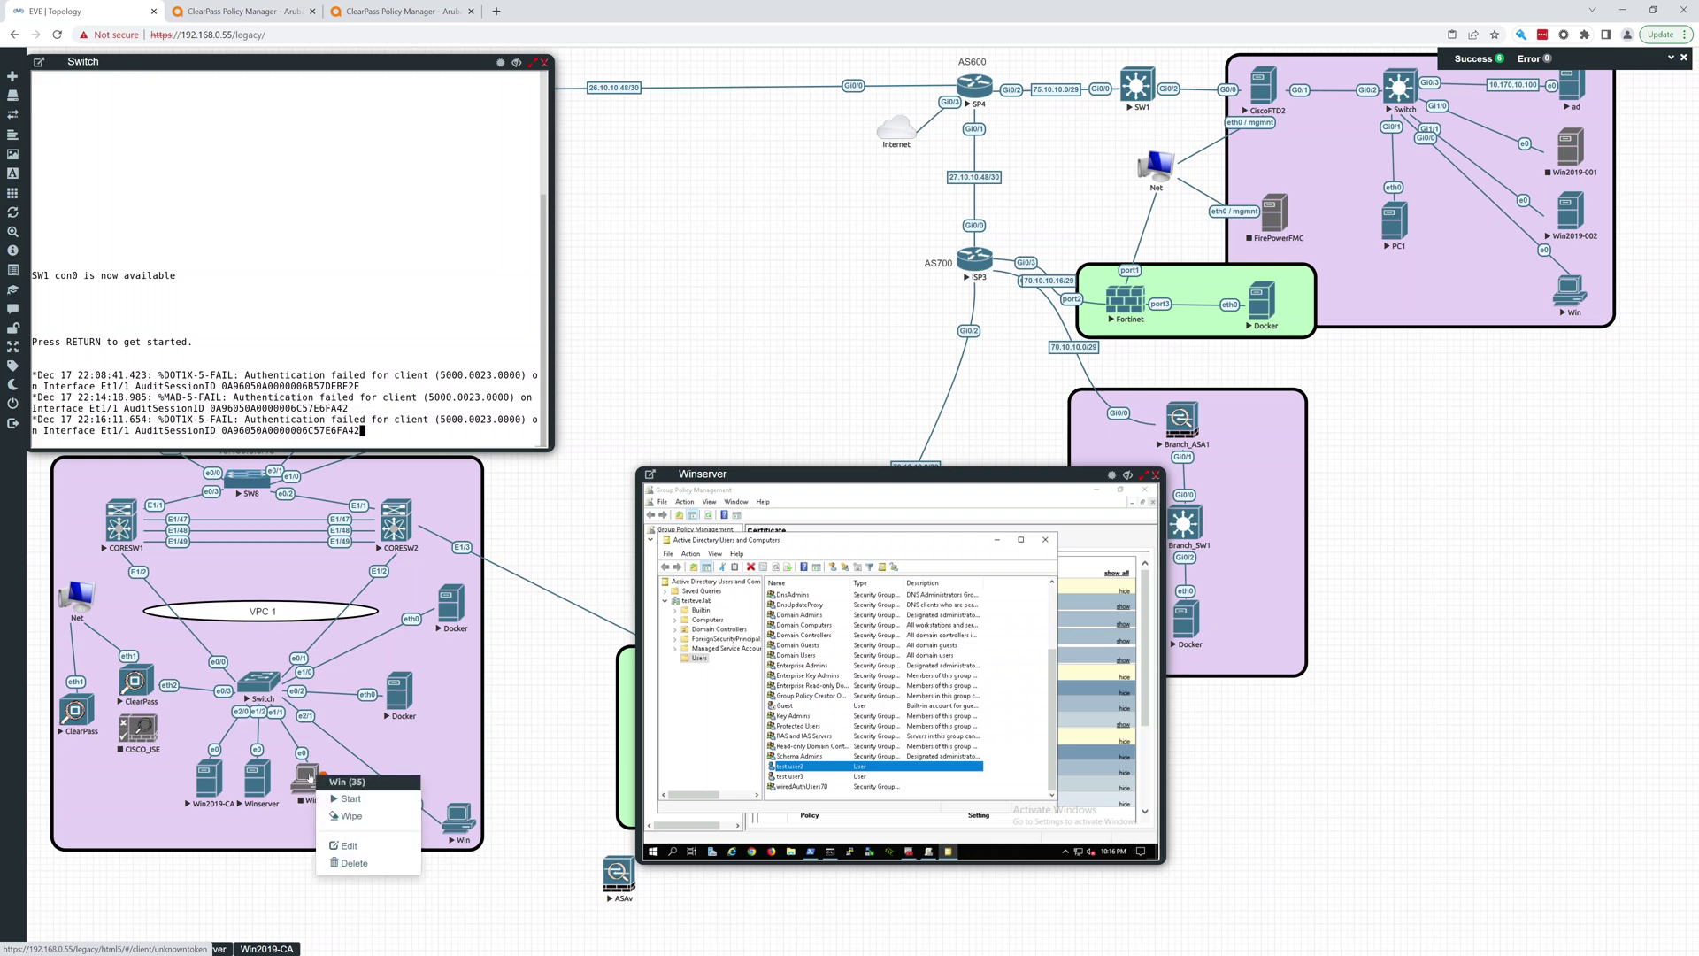
{"action": "left_click", "coordinate": [341, 804]}
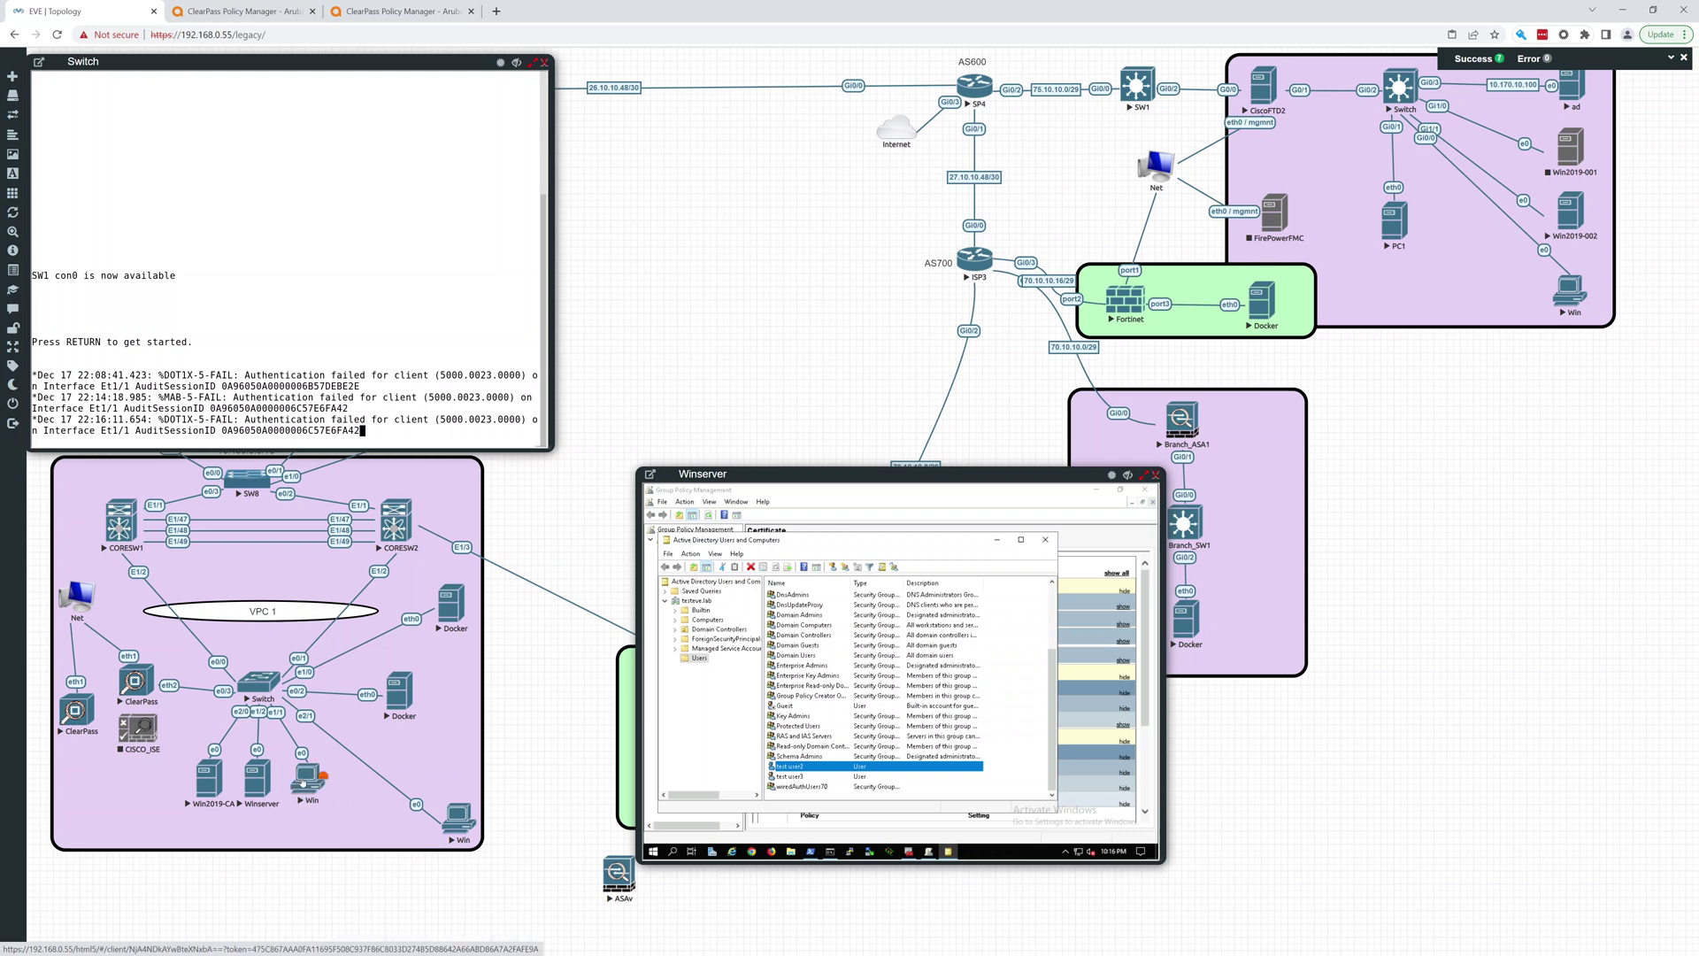
{"action": "left_click", "coordinate": [303, 782]}
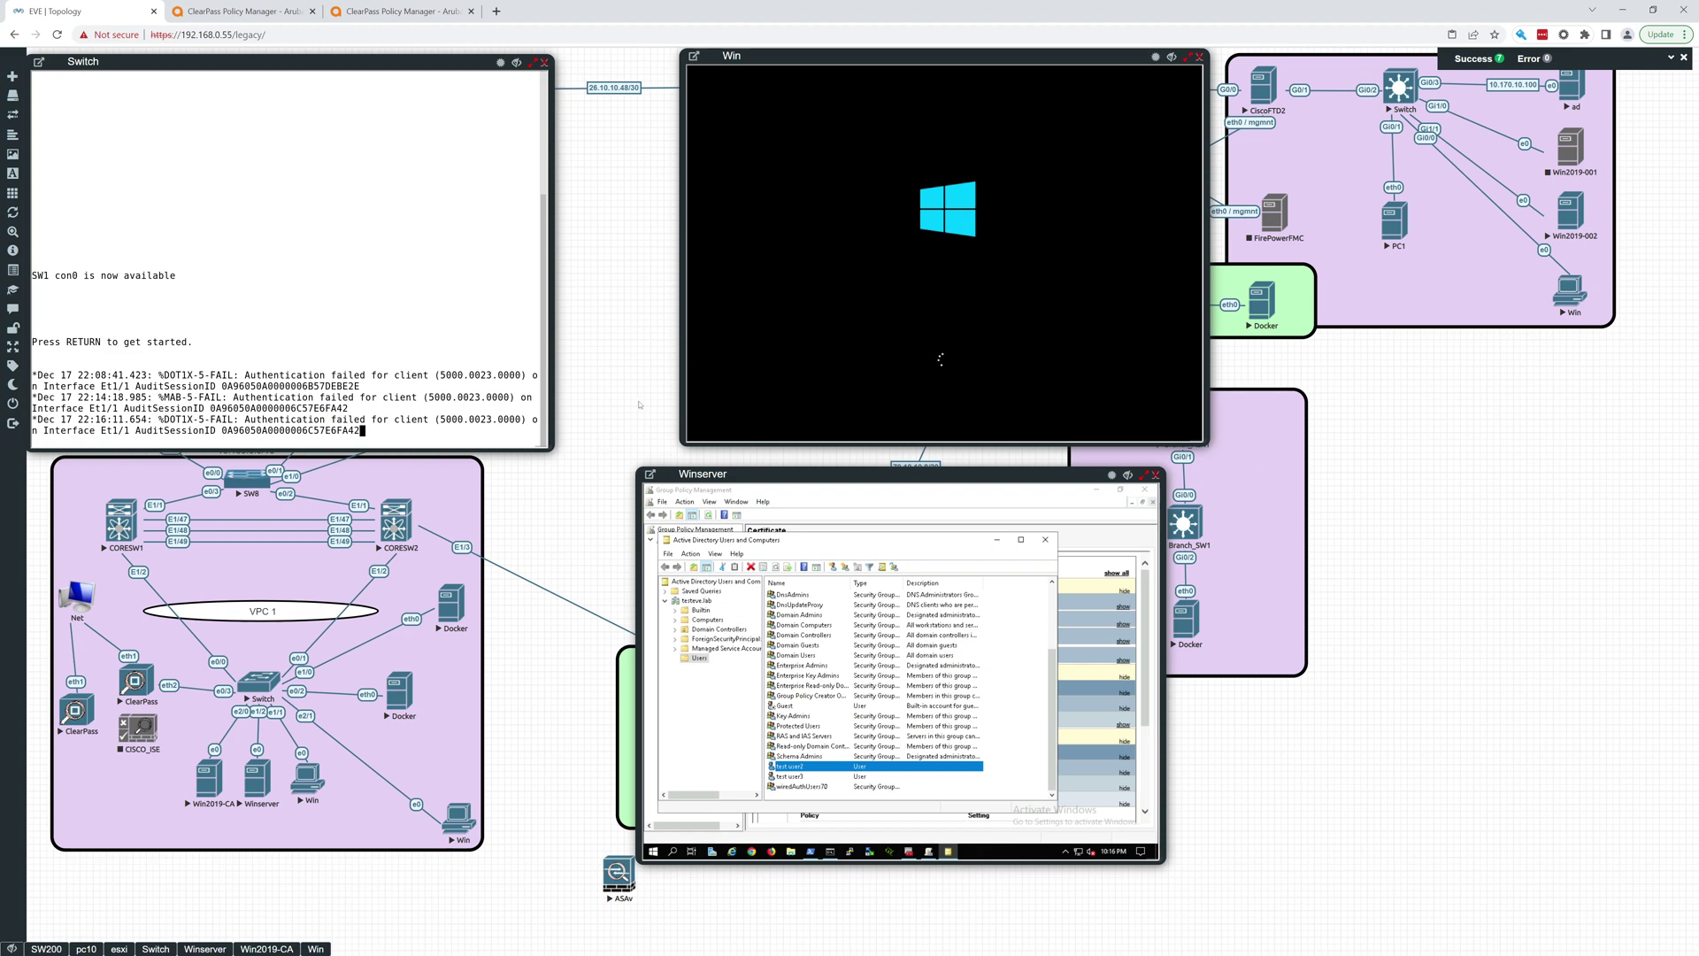
Switch to ClearPass Policy Manager and check the Access Tracker for new requests, turning Auto Refresh off and on again to reload it
{"action": "left_click", "coordinate": [265, 13]}
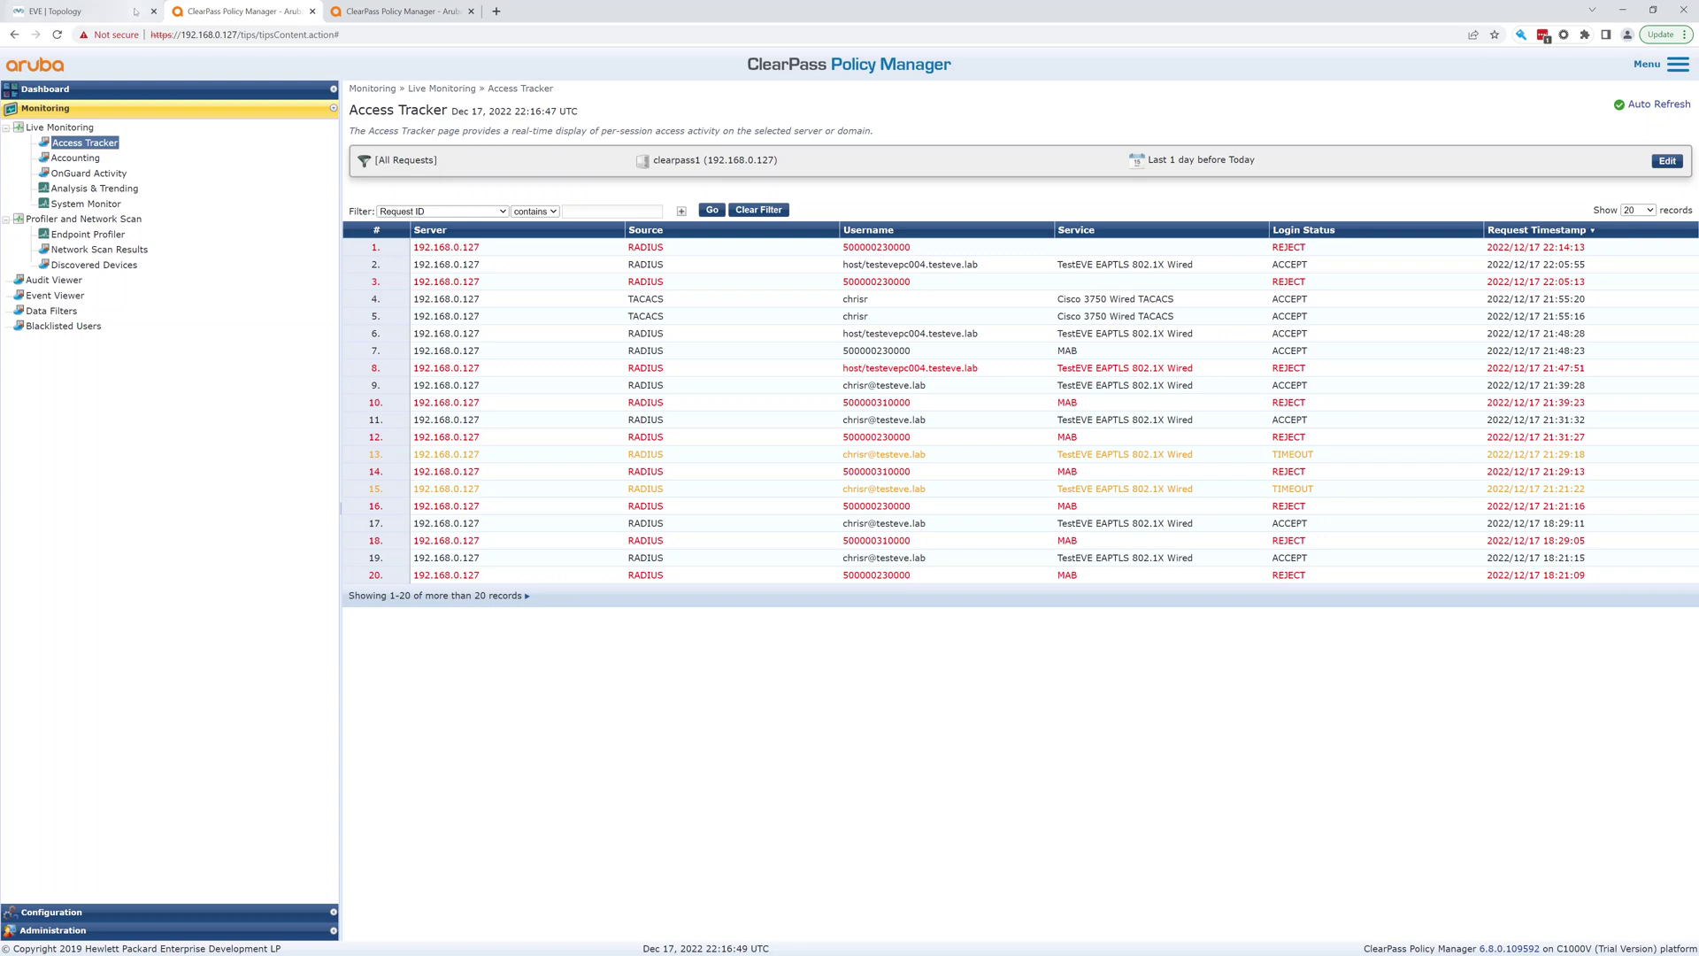
{"action": "left_click", "coordinate": [97, 13]}
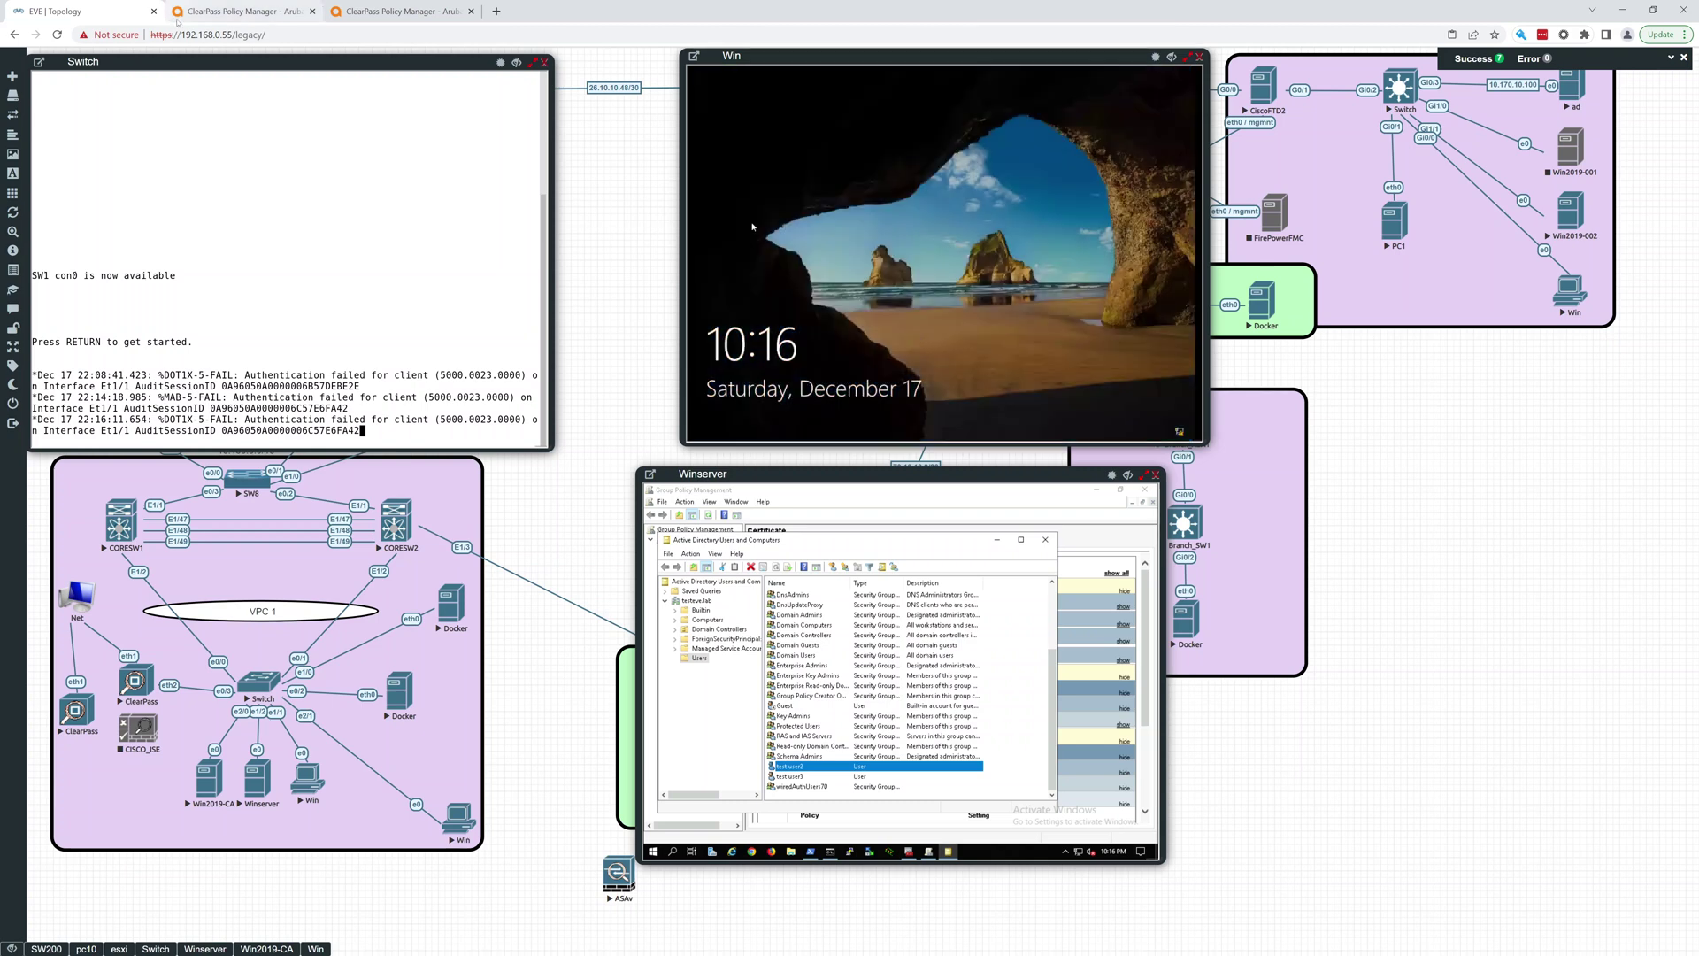
{"action": "left_click", "coordinate": [217, 14]}
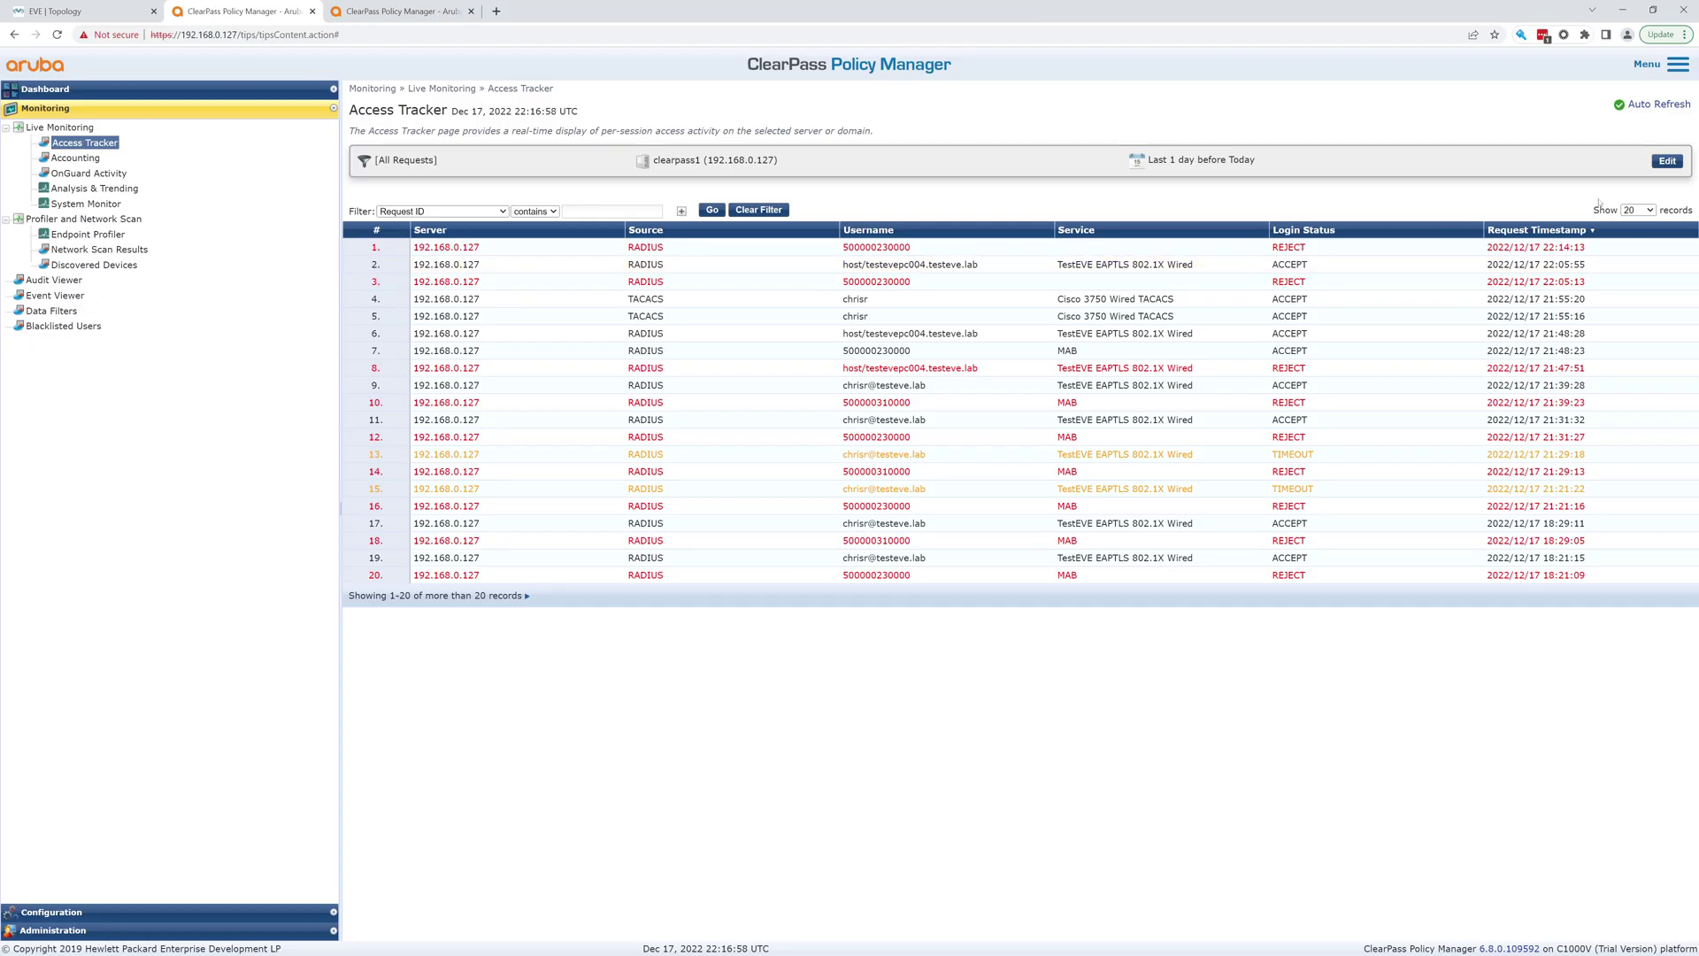
{"action": "left_click", "coordinate": [1679, 106]}
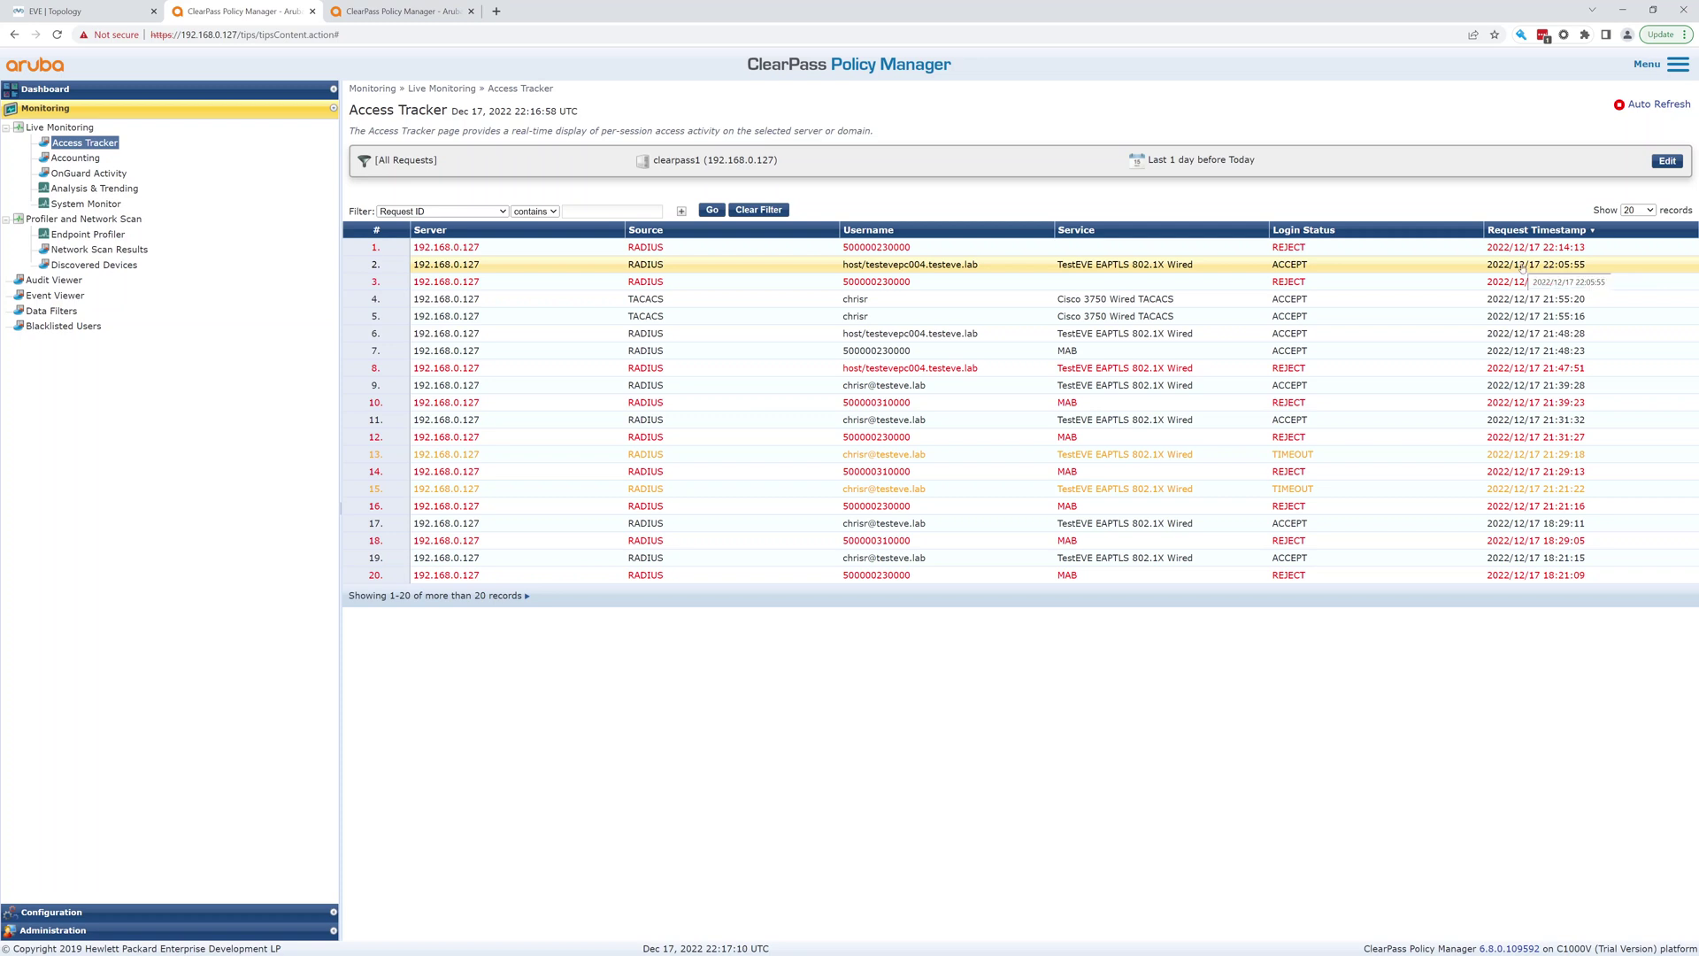
{"action": "left_click", "coordinate": [1655, 106]}
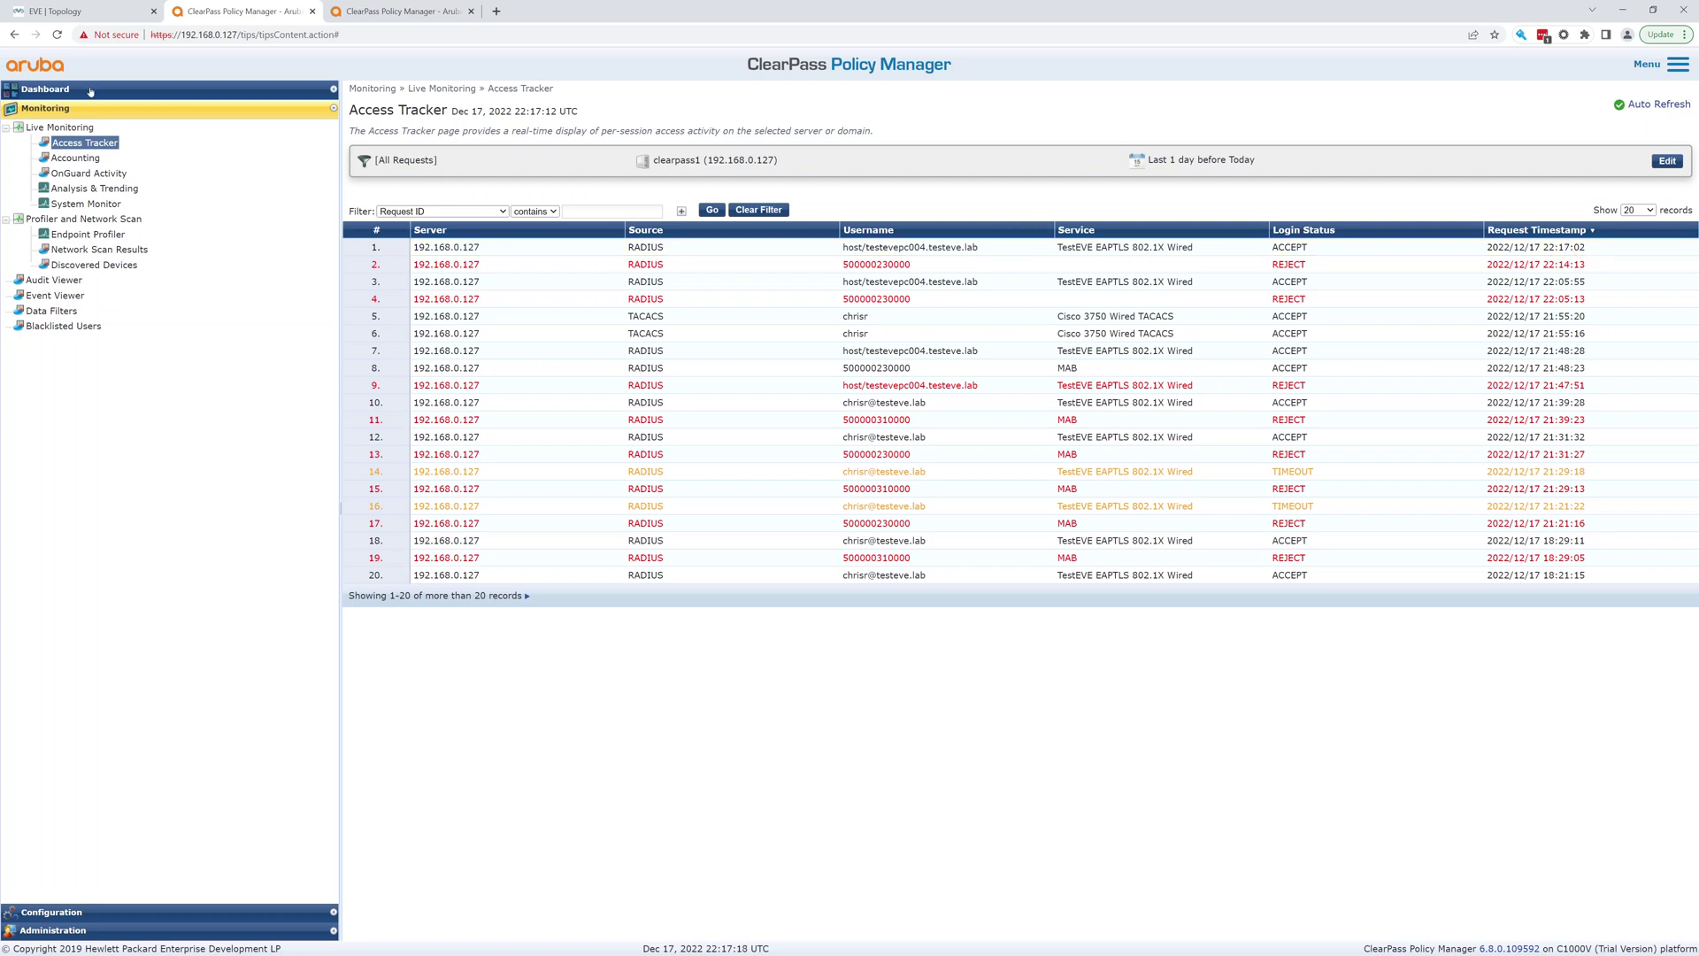
Switch to the EVE topology and sign in to the Win machine as test user3 with the account password
{"action": "left_click", "coordinate": [57, 11]}
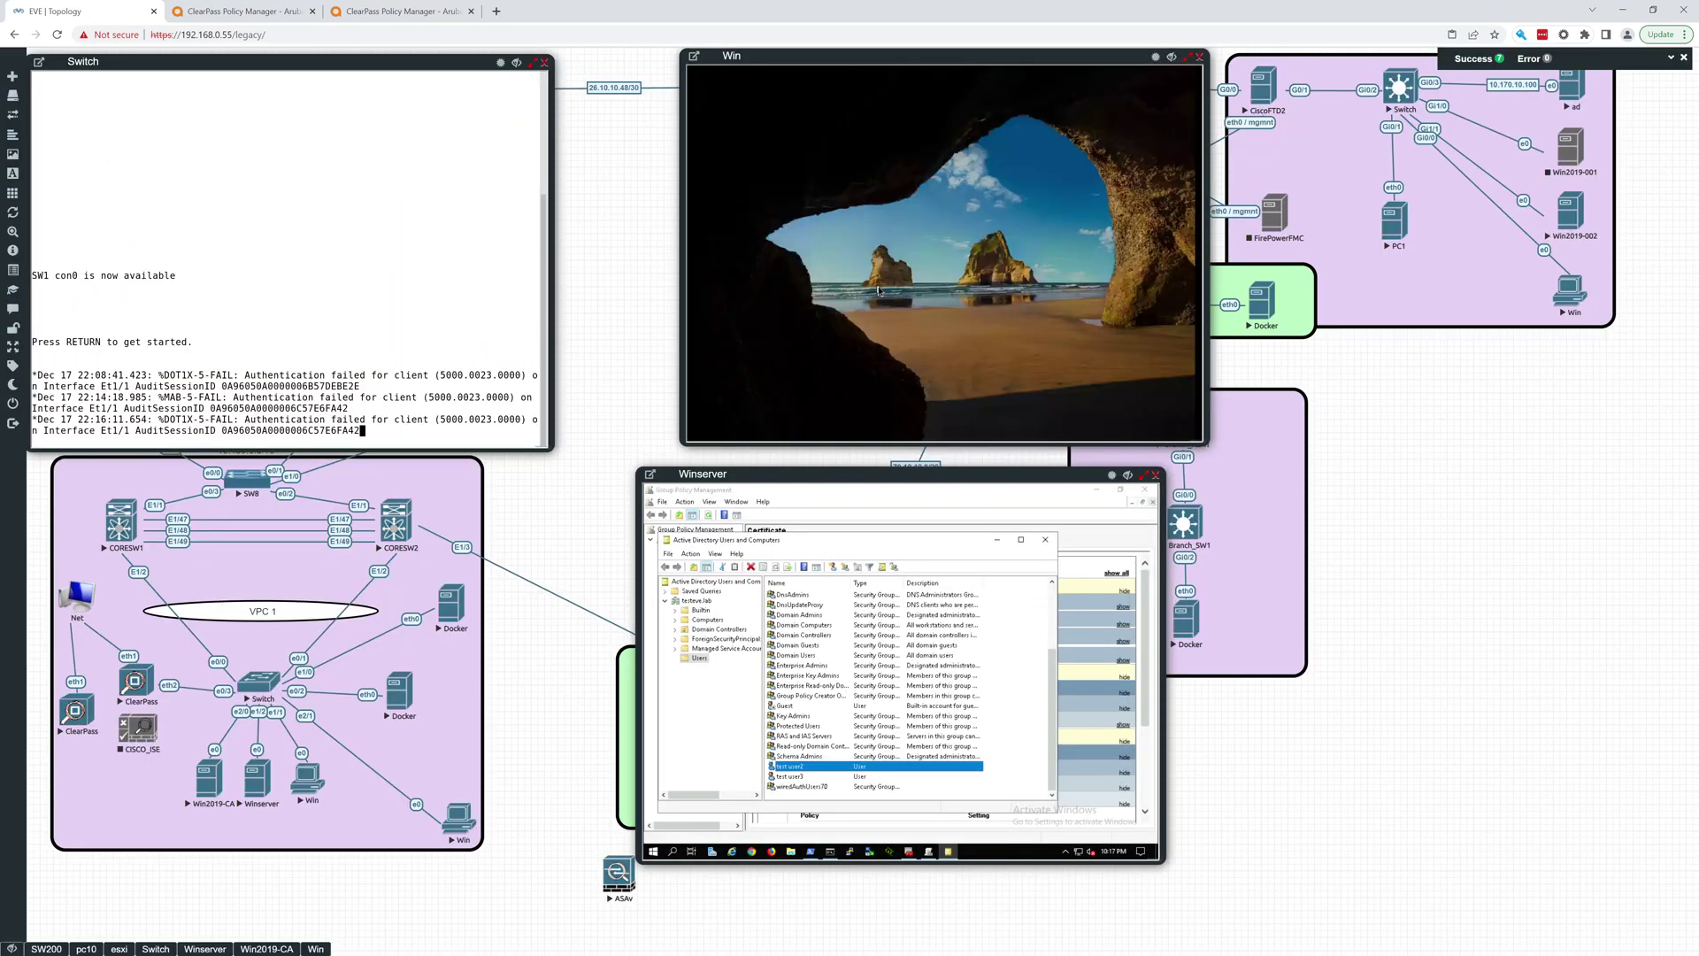
{"action": "left_click", "coordinate": [898, 291]}
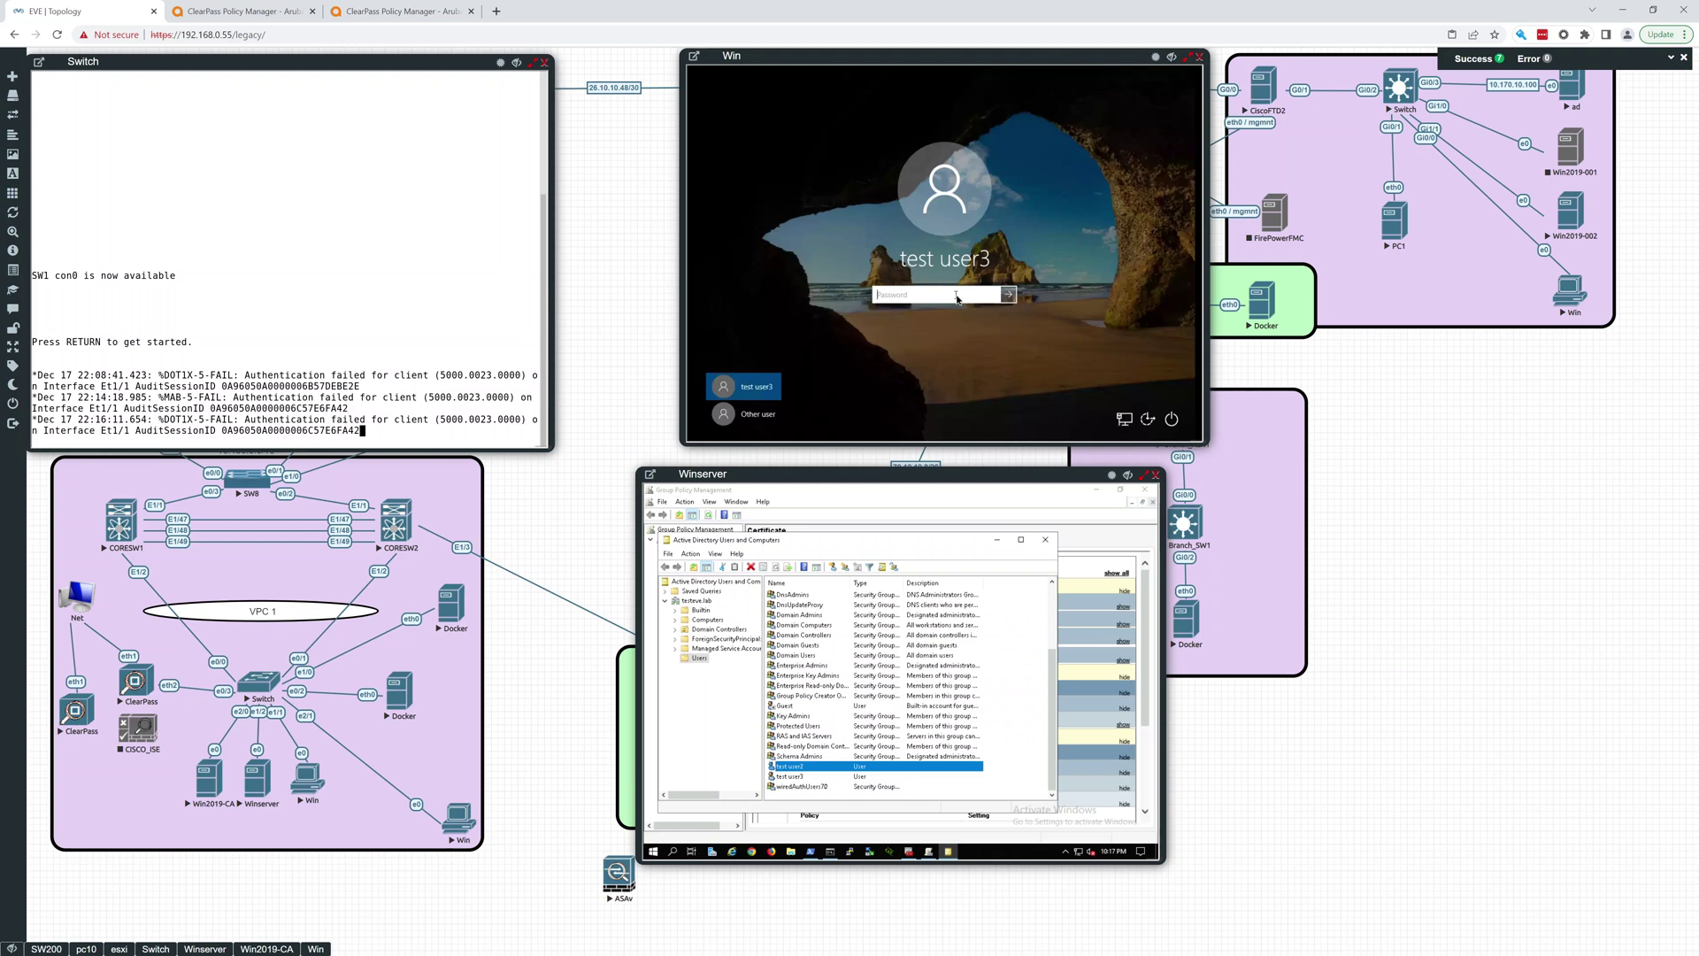
{"action": "type", "text": "••"}
{"action": "key", "text": "Return"}
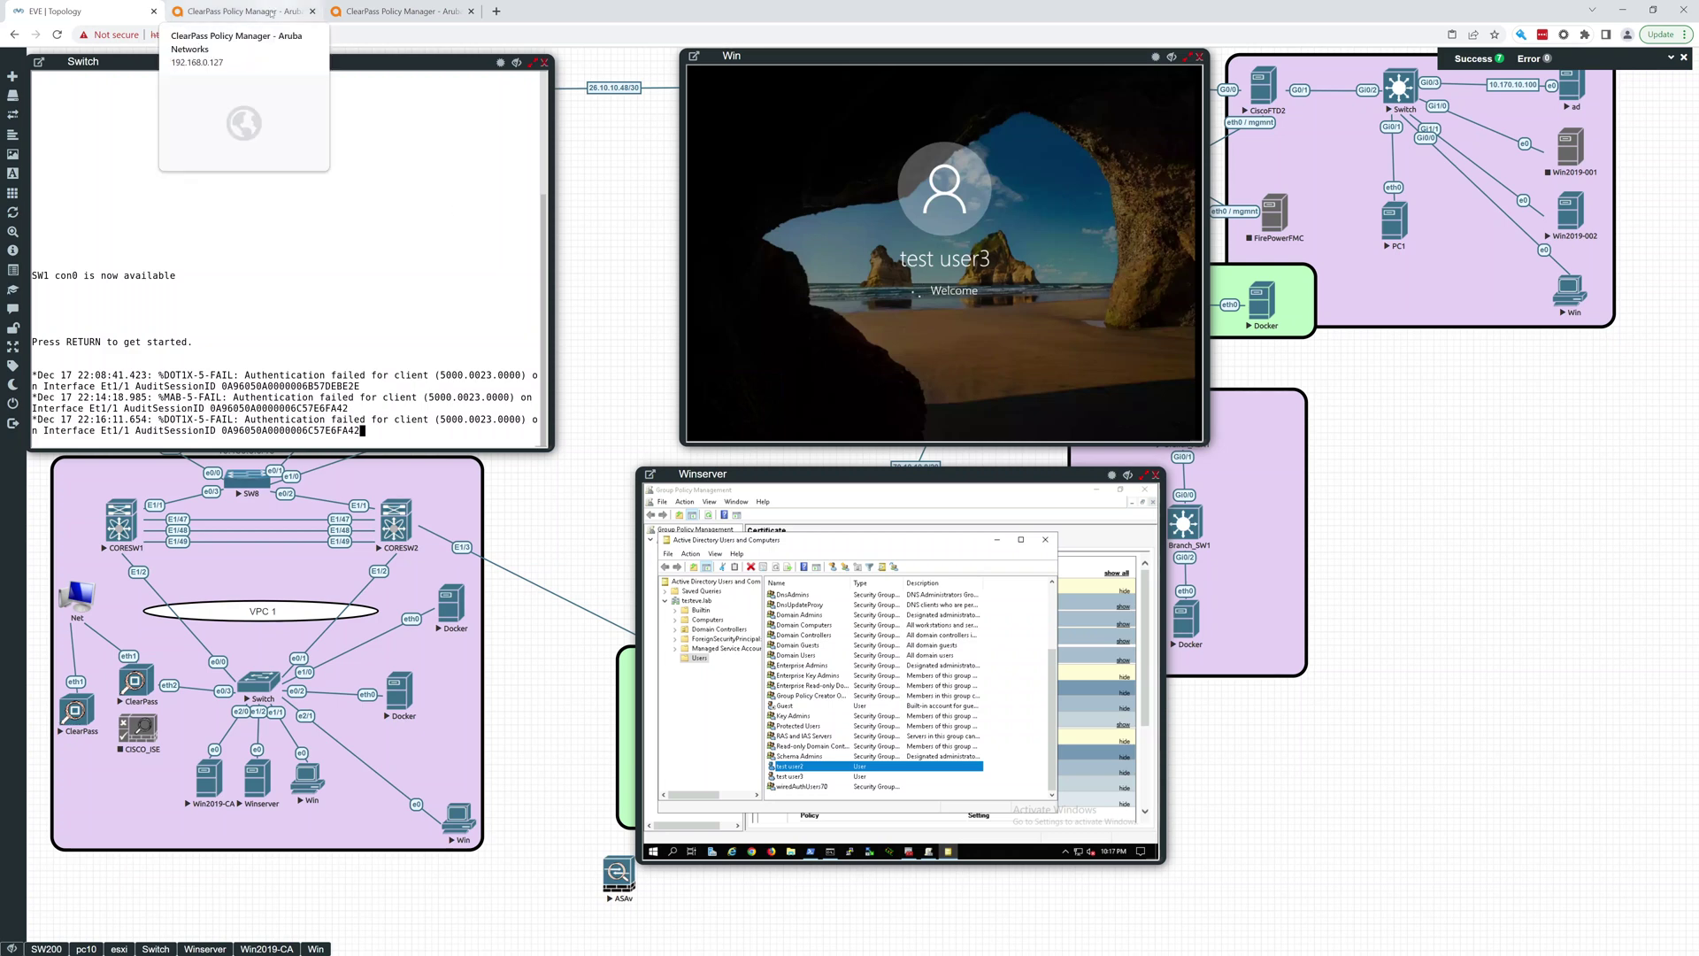
Check the ClearPass Access Tracker for the authentication request of the test user3 sign-in
{"action": "left_click", "coordinate": [273, 12]}
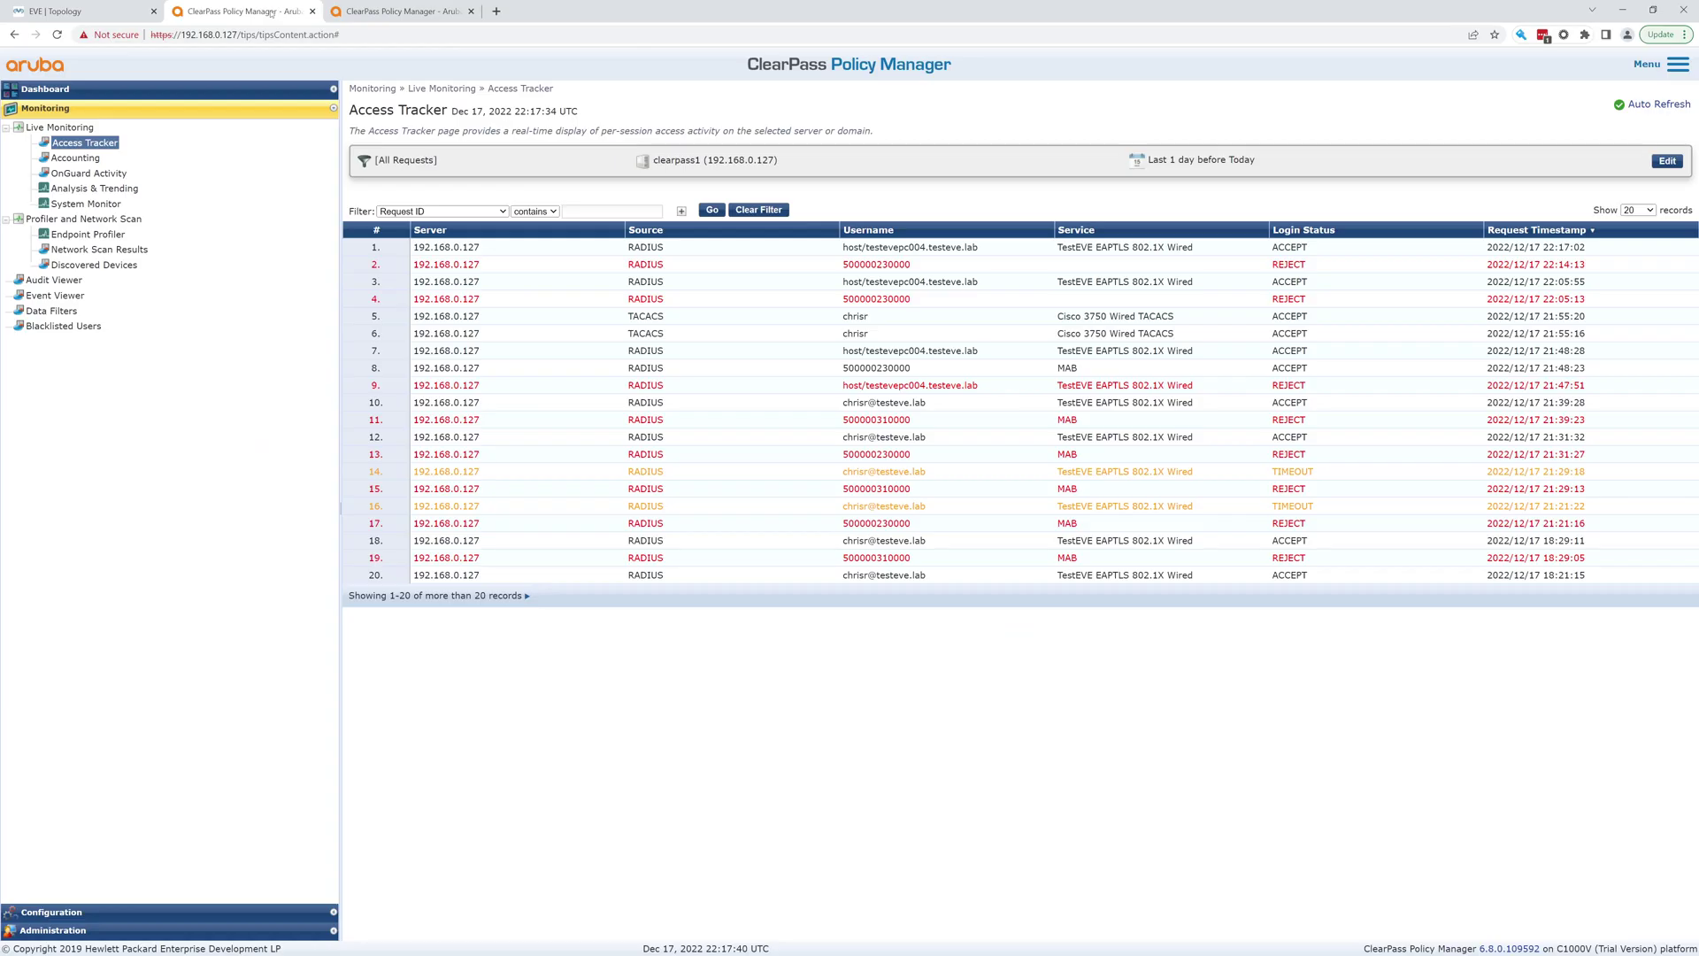
{"action": "left_click", "coordinate": [115, 4]}
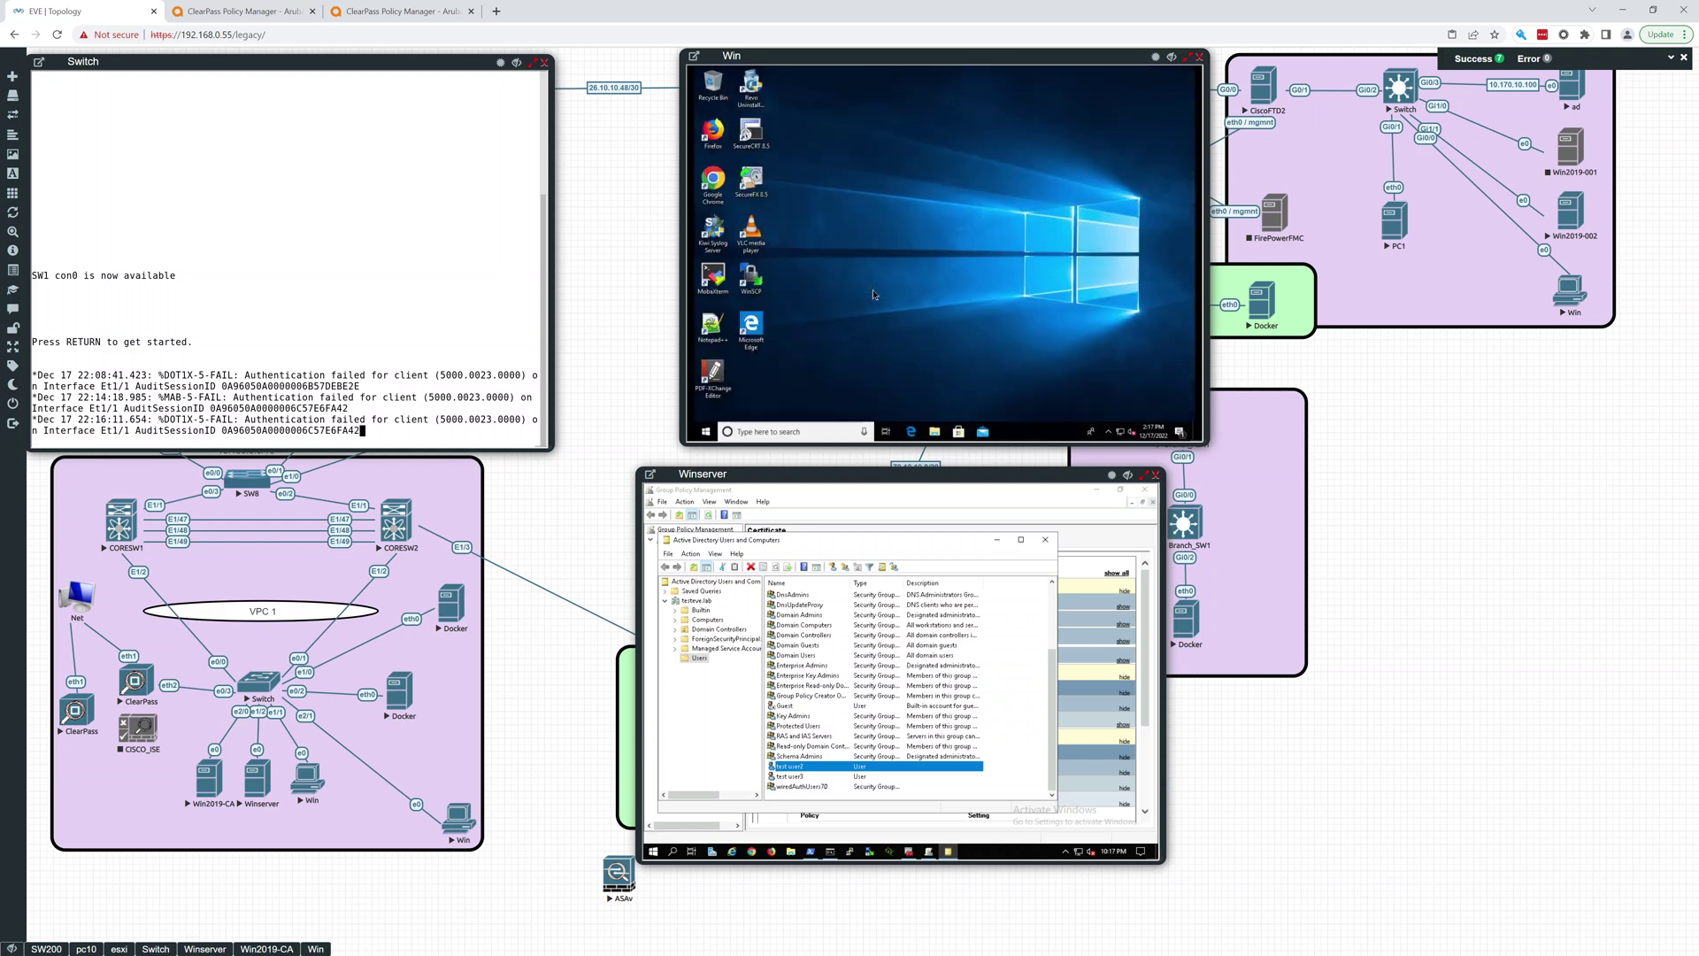
{"action": "left_click", "coordinate": [239, 11]}
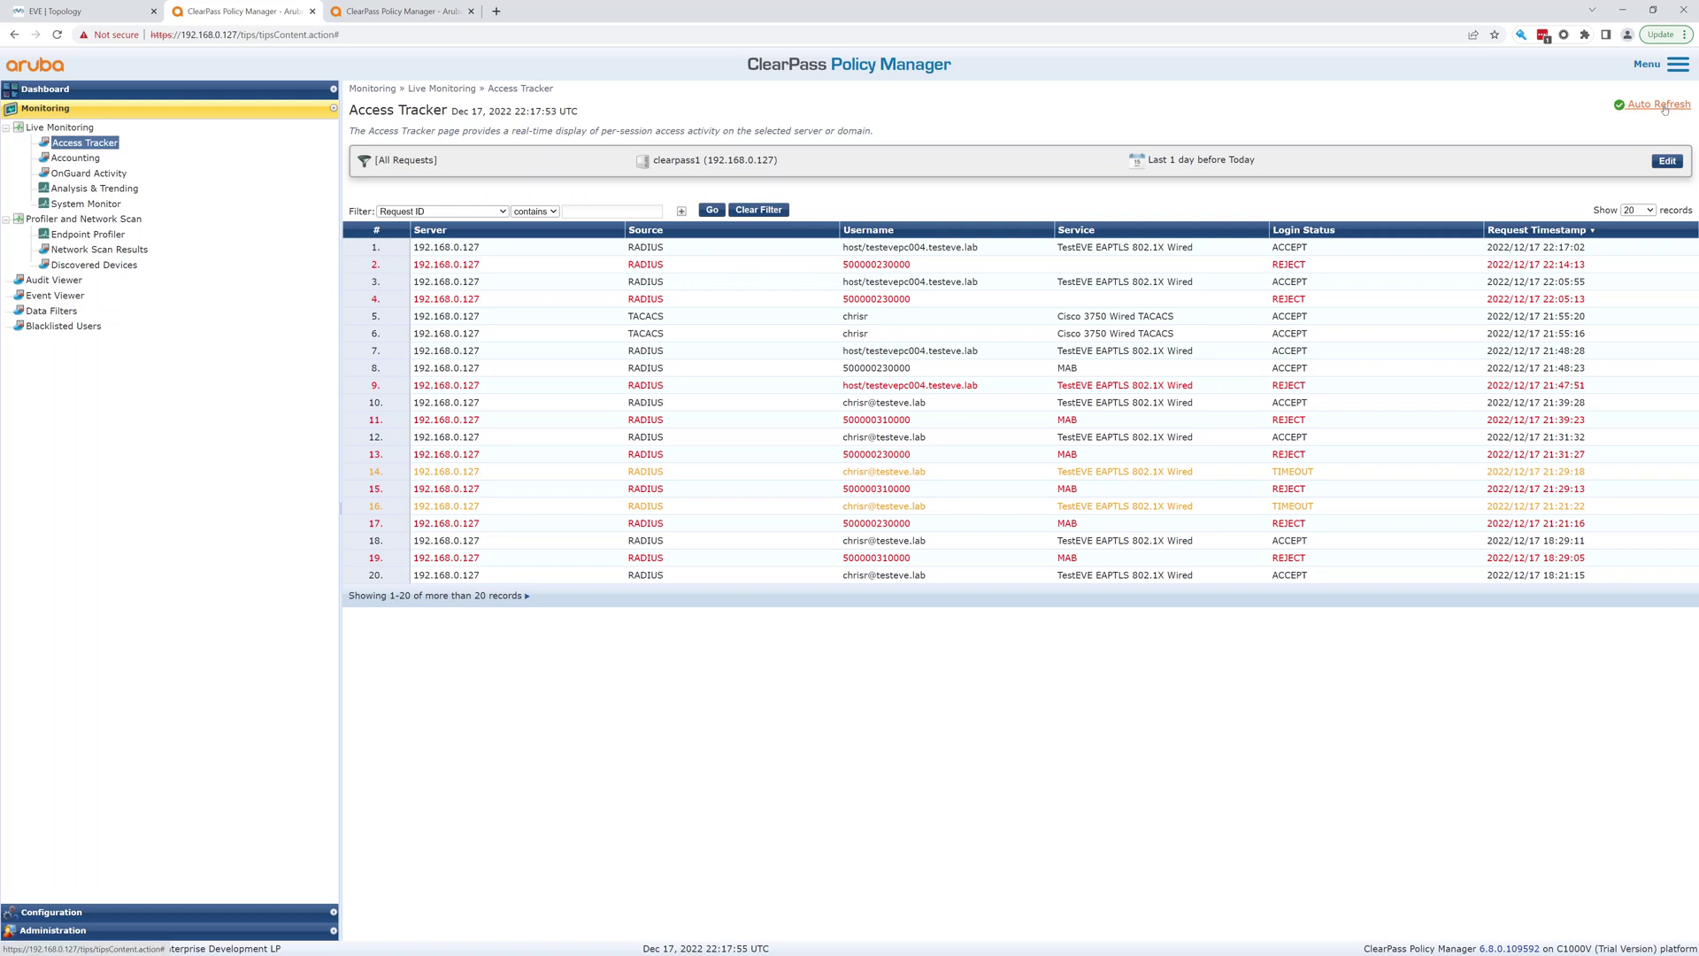
Switch to the EVE topology, run mmc on the Win machine and allow the Microsoft Management Console to make changes
{"action": "left_click", "coordinate": [98, 11]}
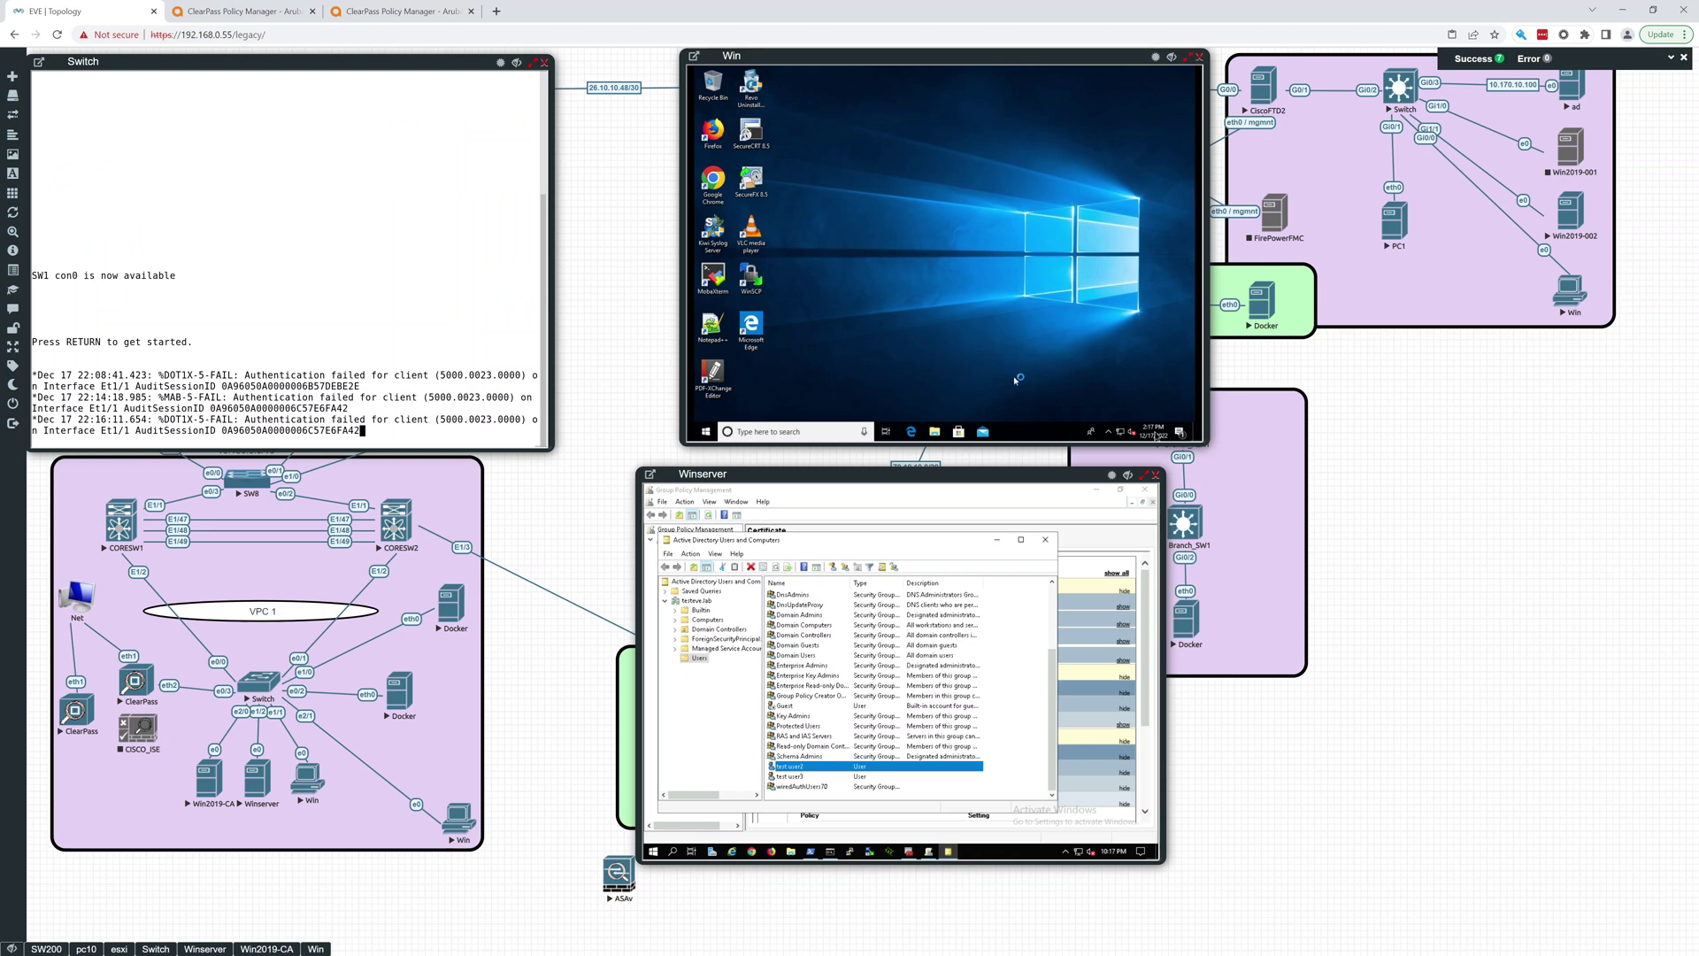
{"action": "left_click", "coordinate": [708, 433]}
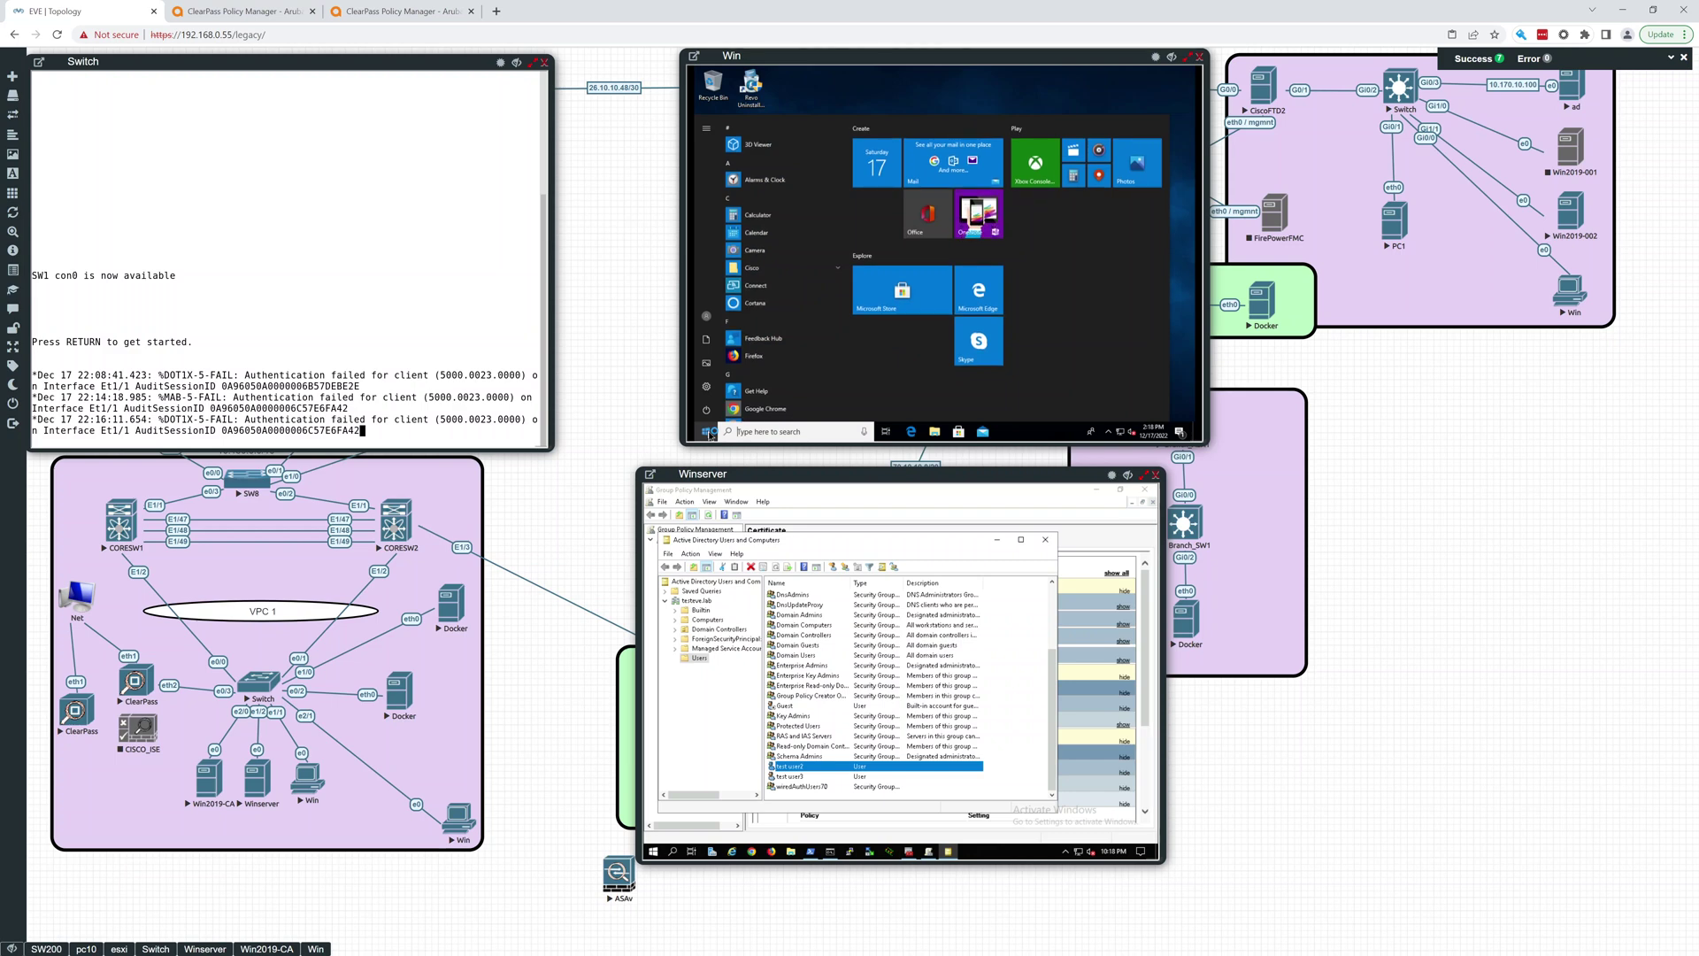
{"action": "type", "text": "mmc"}
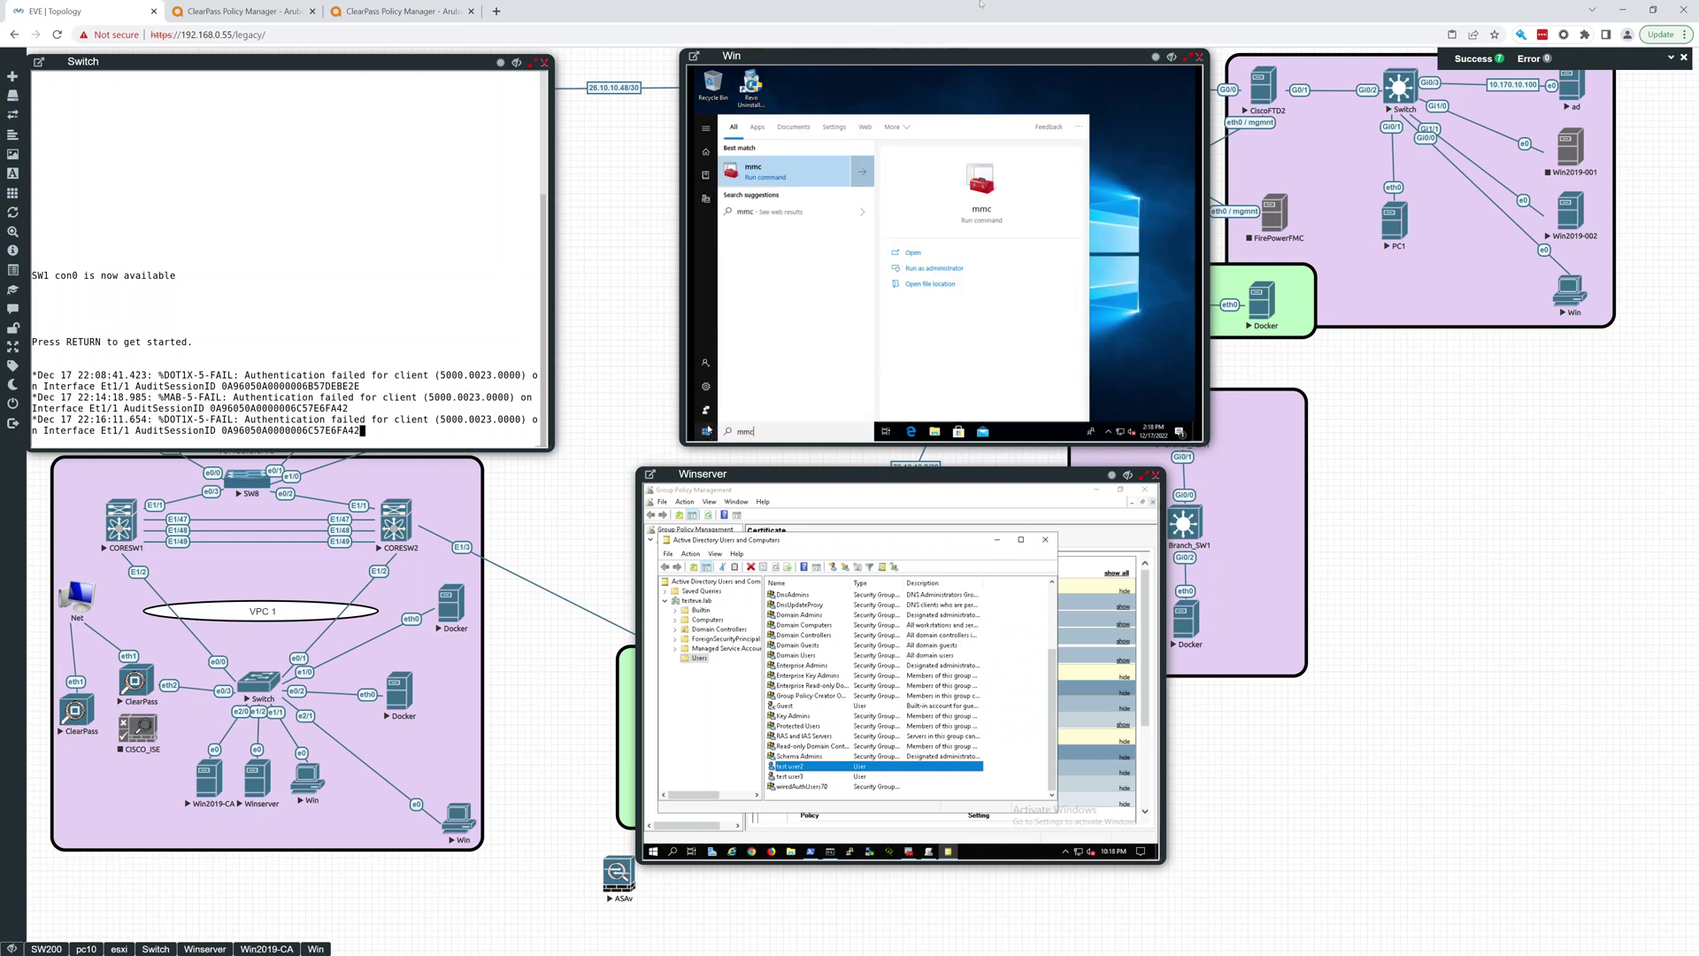
{"action": "left_click", "coordinate": [796, 186]}
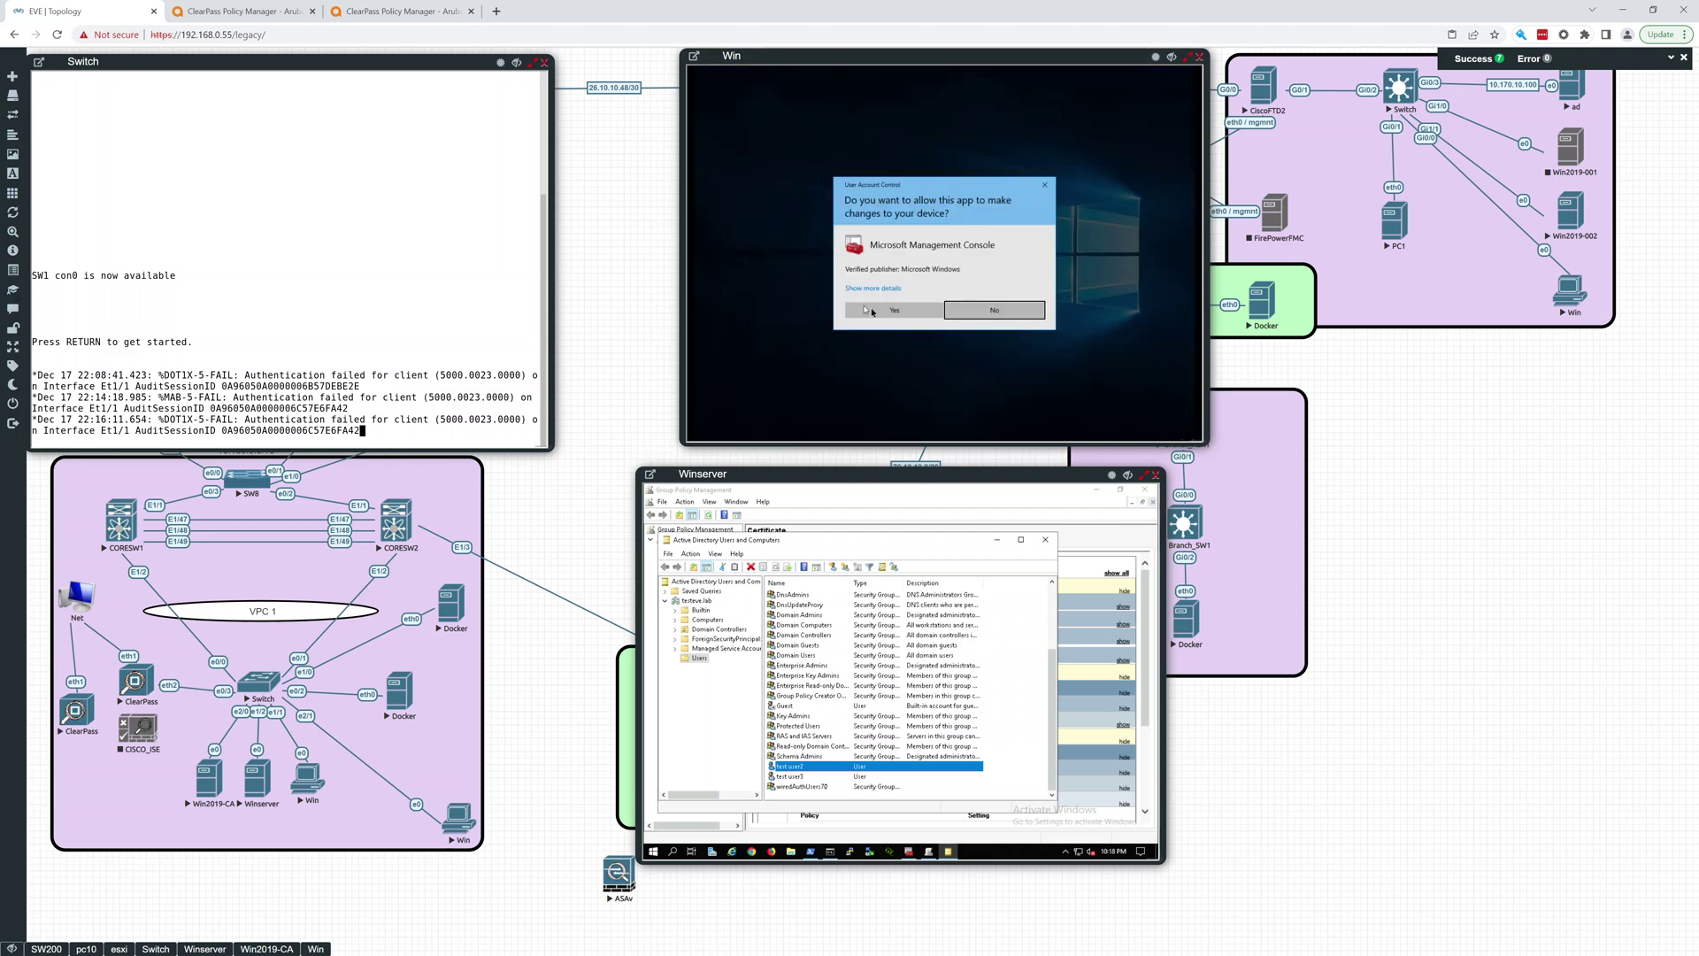
{"action": "left_click", "coordinate": [872, 311]}
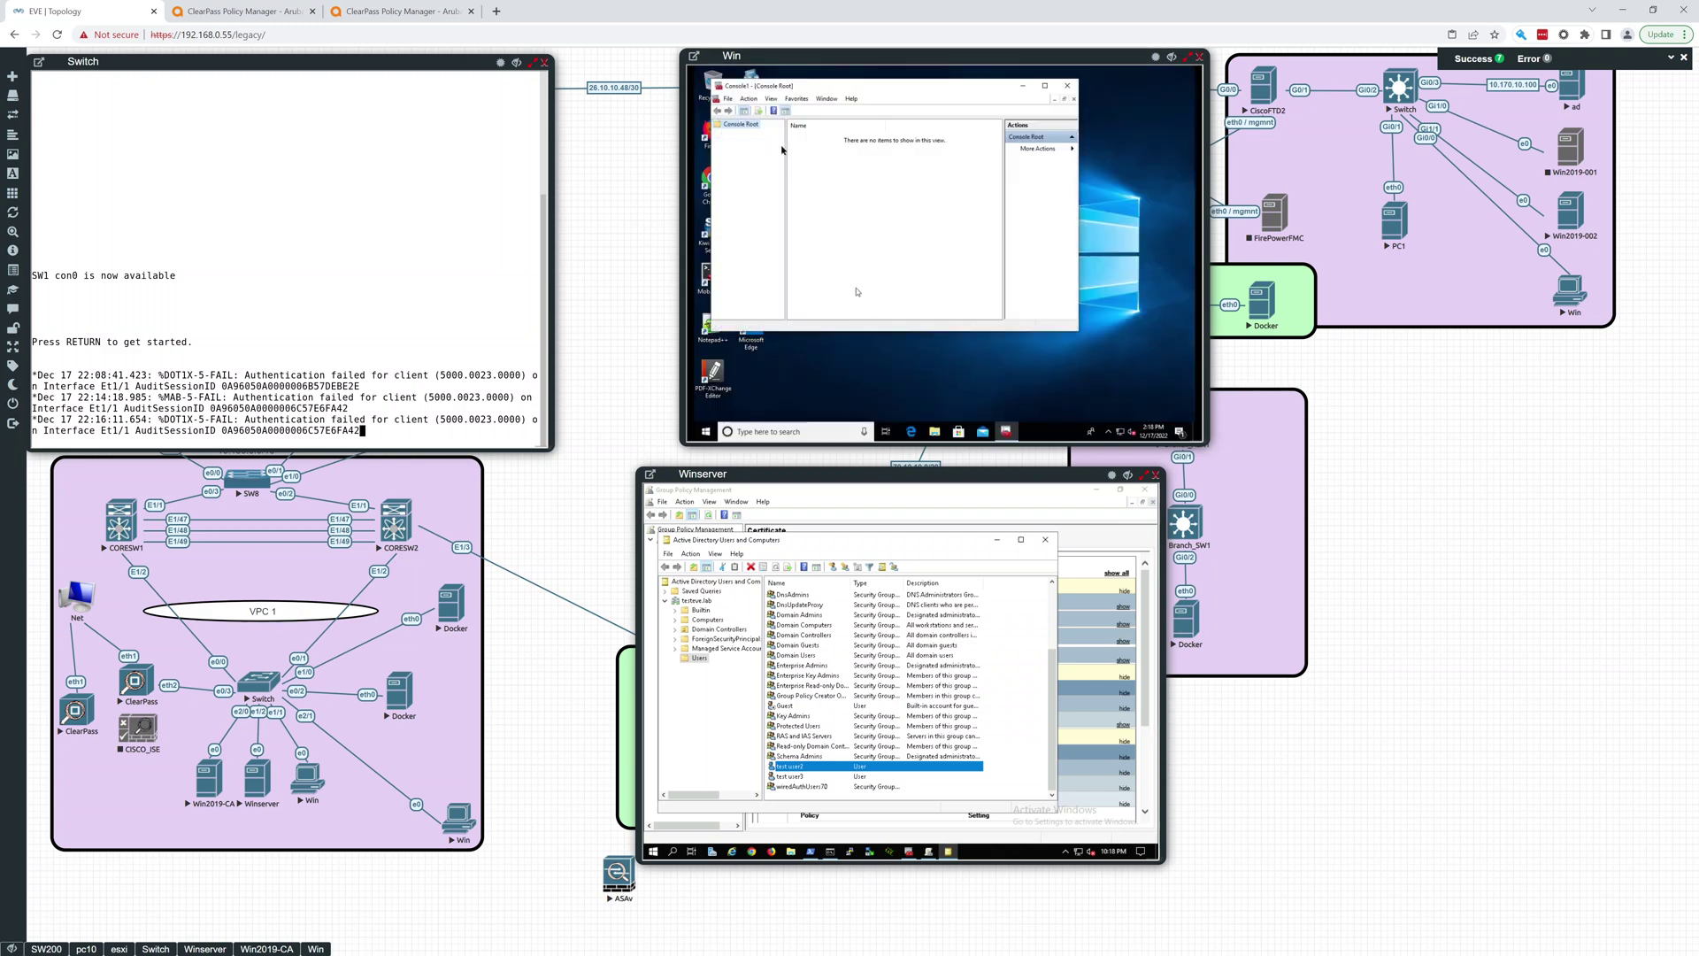
Add the Certificates snap-in for My user account to the console and try to expand Certificates - Current User
{"action": "left_click", "coordinate": [730, 98]}
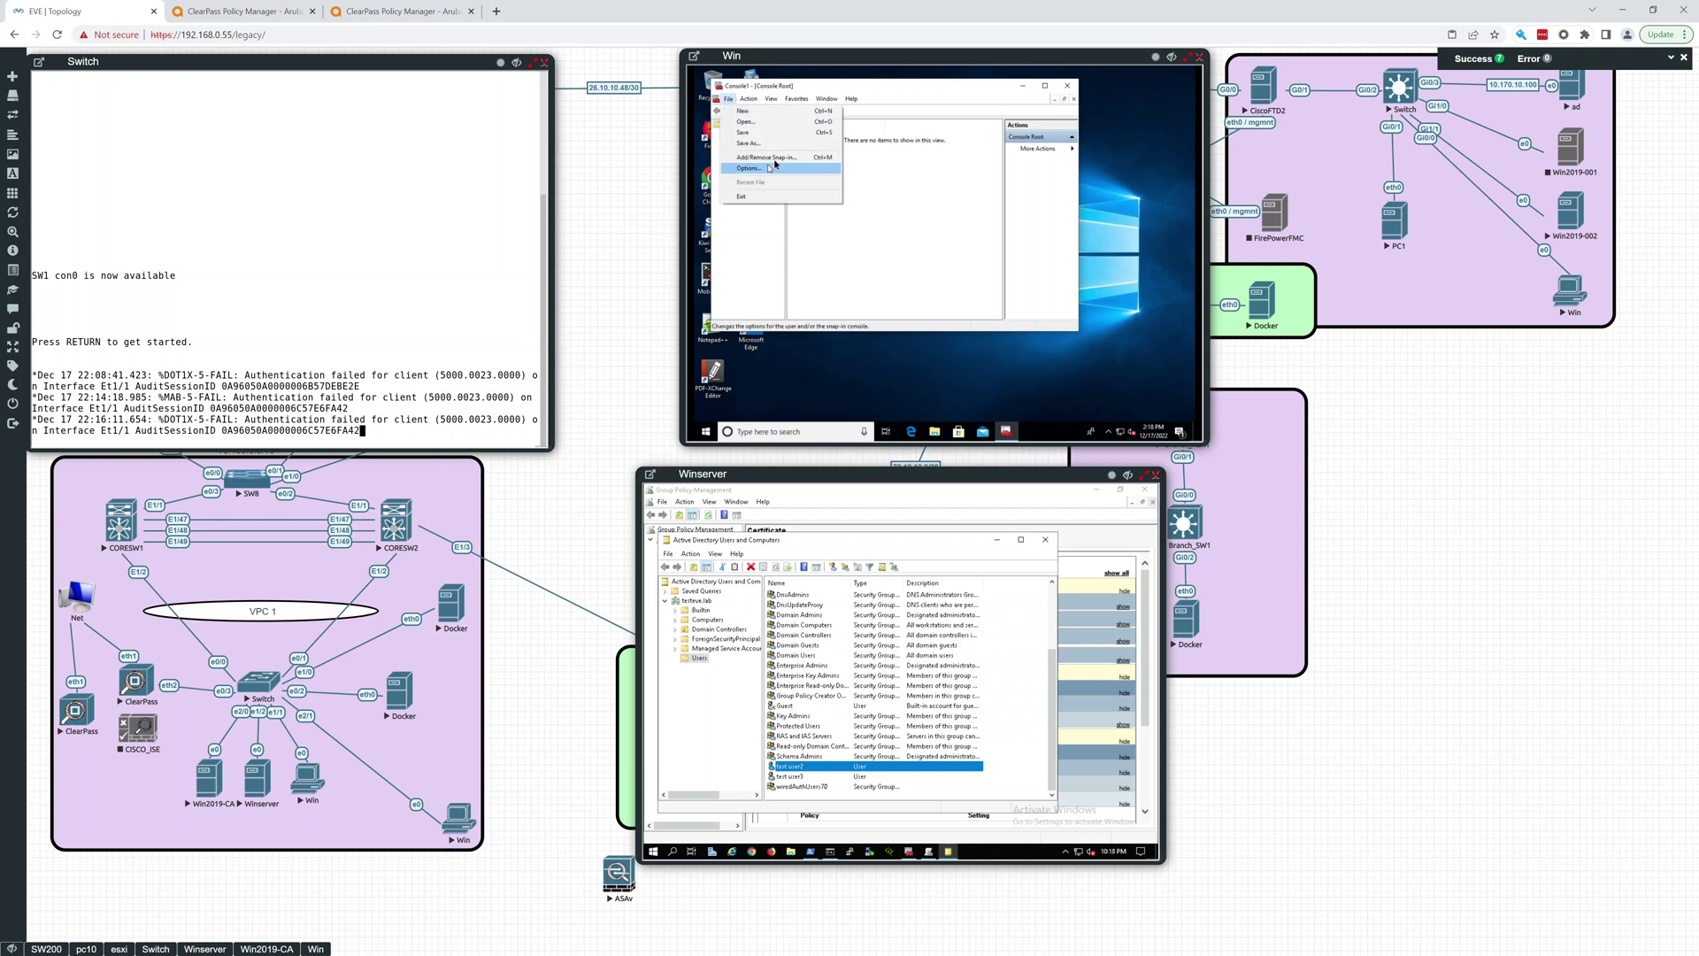
{"action": "left_click", "coordinate": [767, 157]}
{"action": "left_click", "coordinate": [768, 169]}
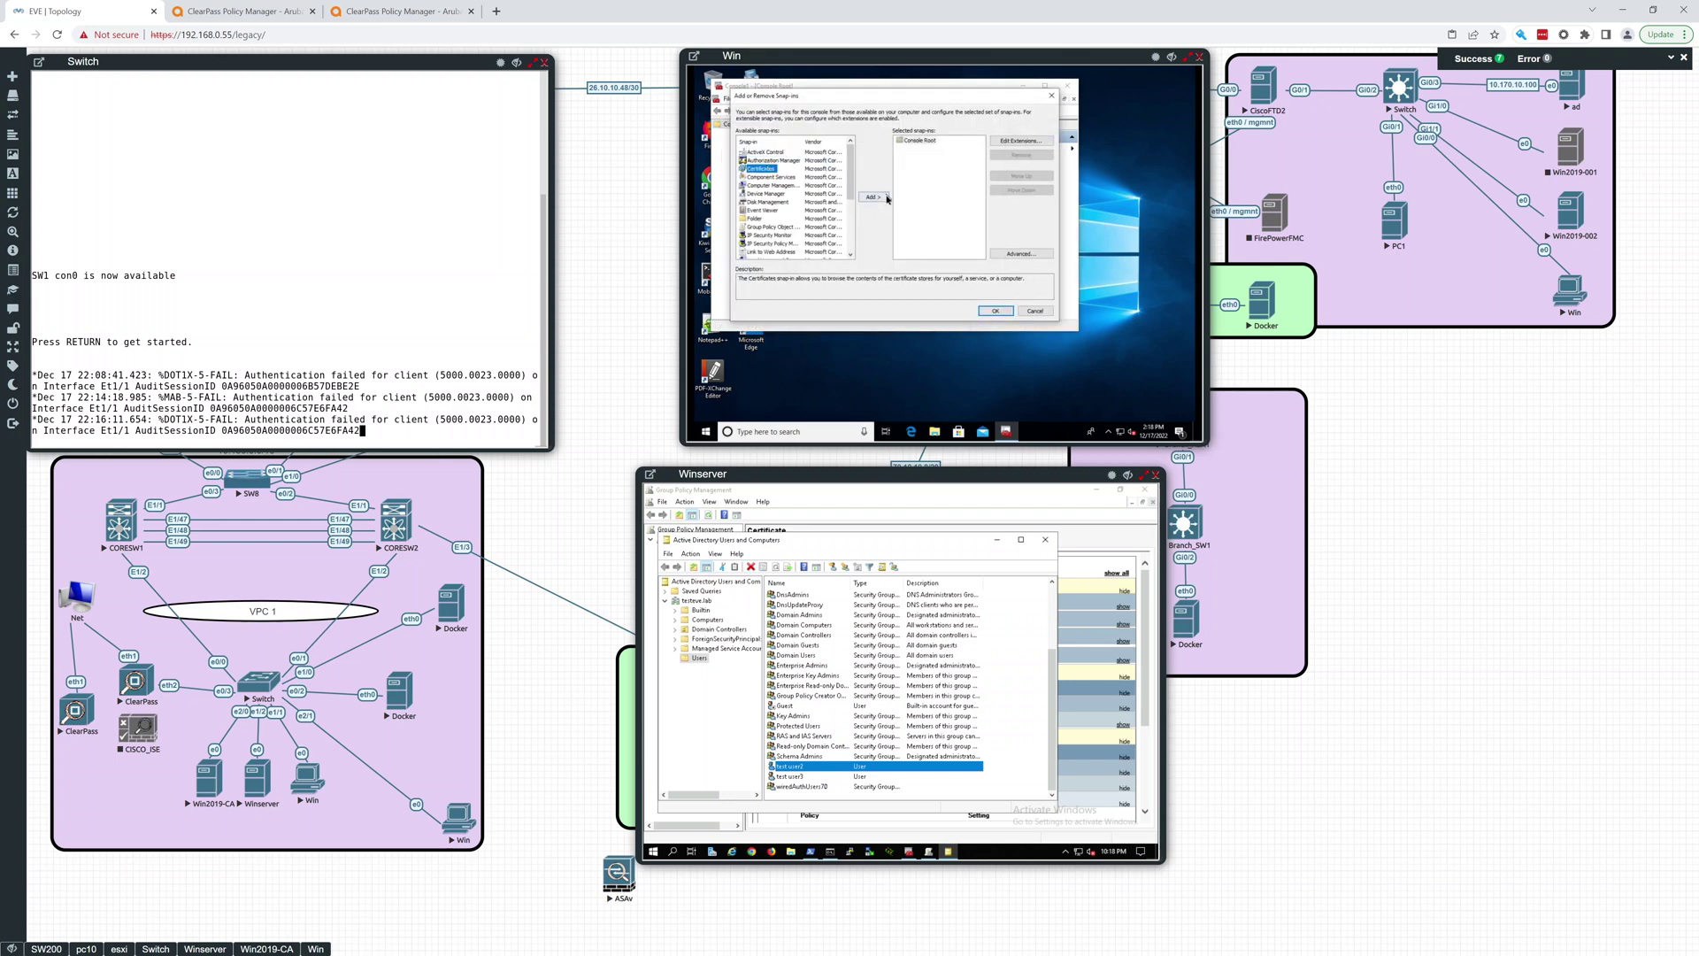
{"action": "left_click", "coordinate": [873, 196]}
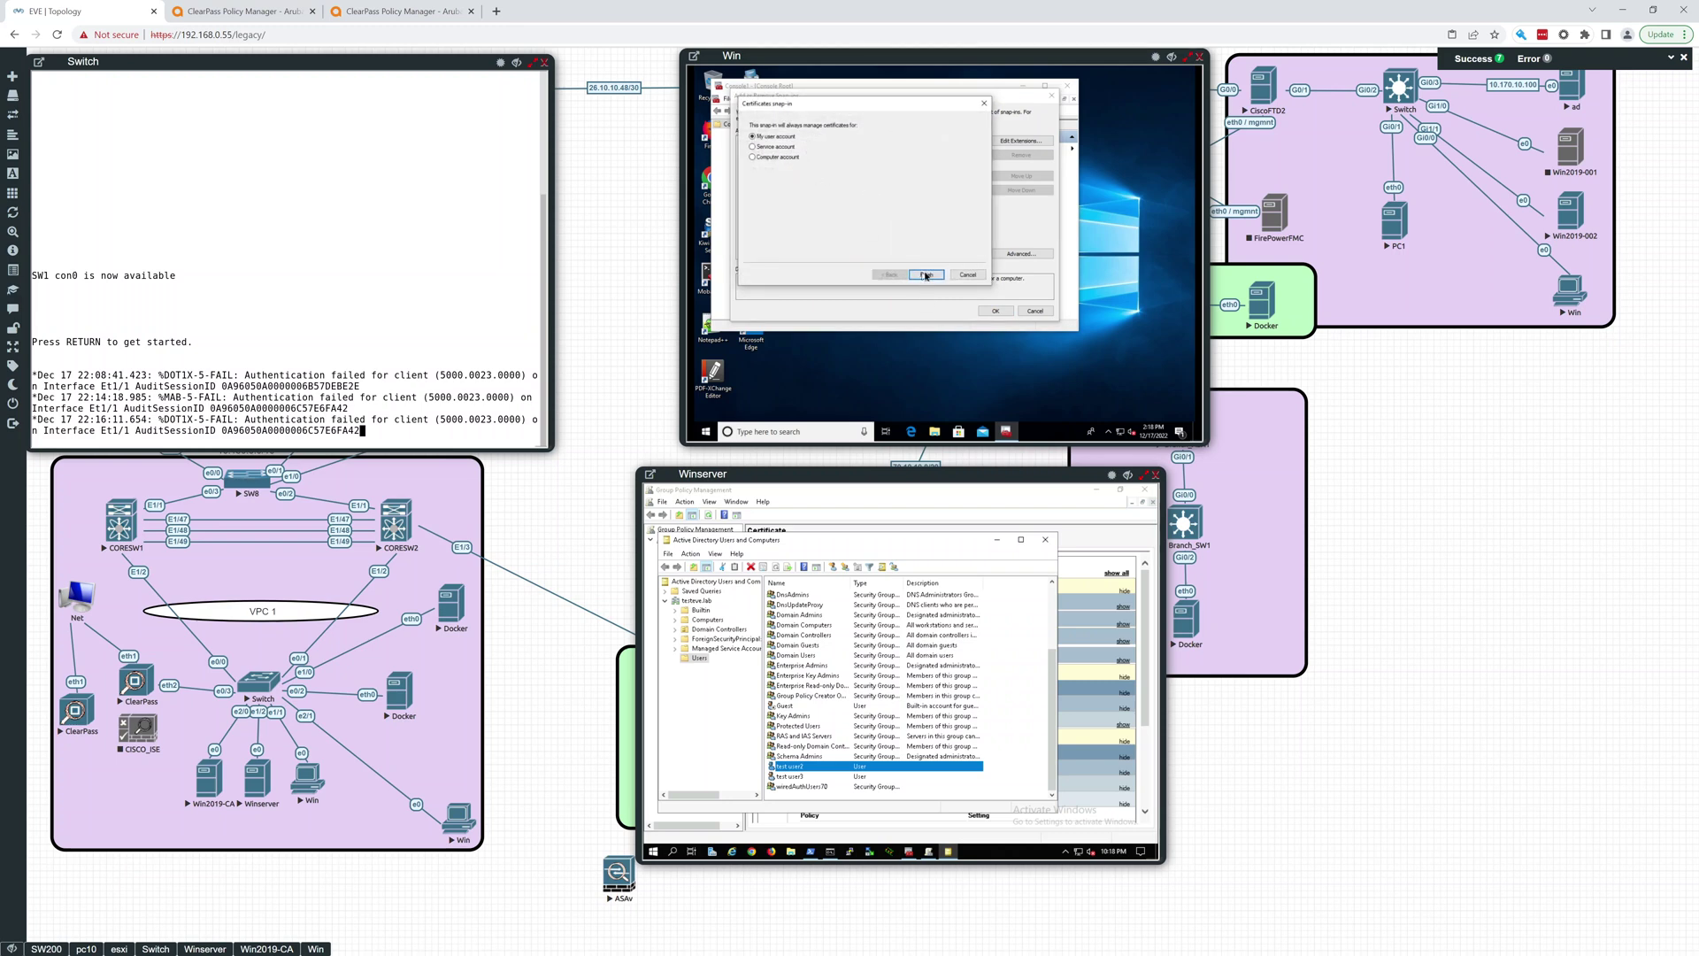
{"action": "left_click", "coordinate": [926, 275]}
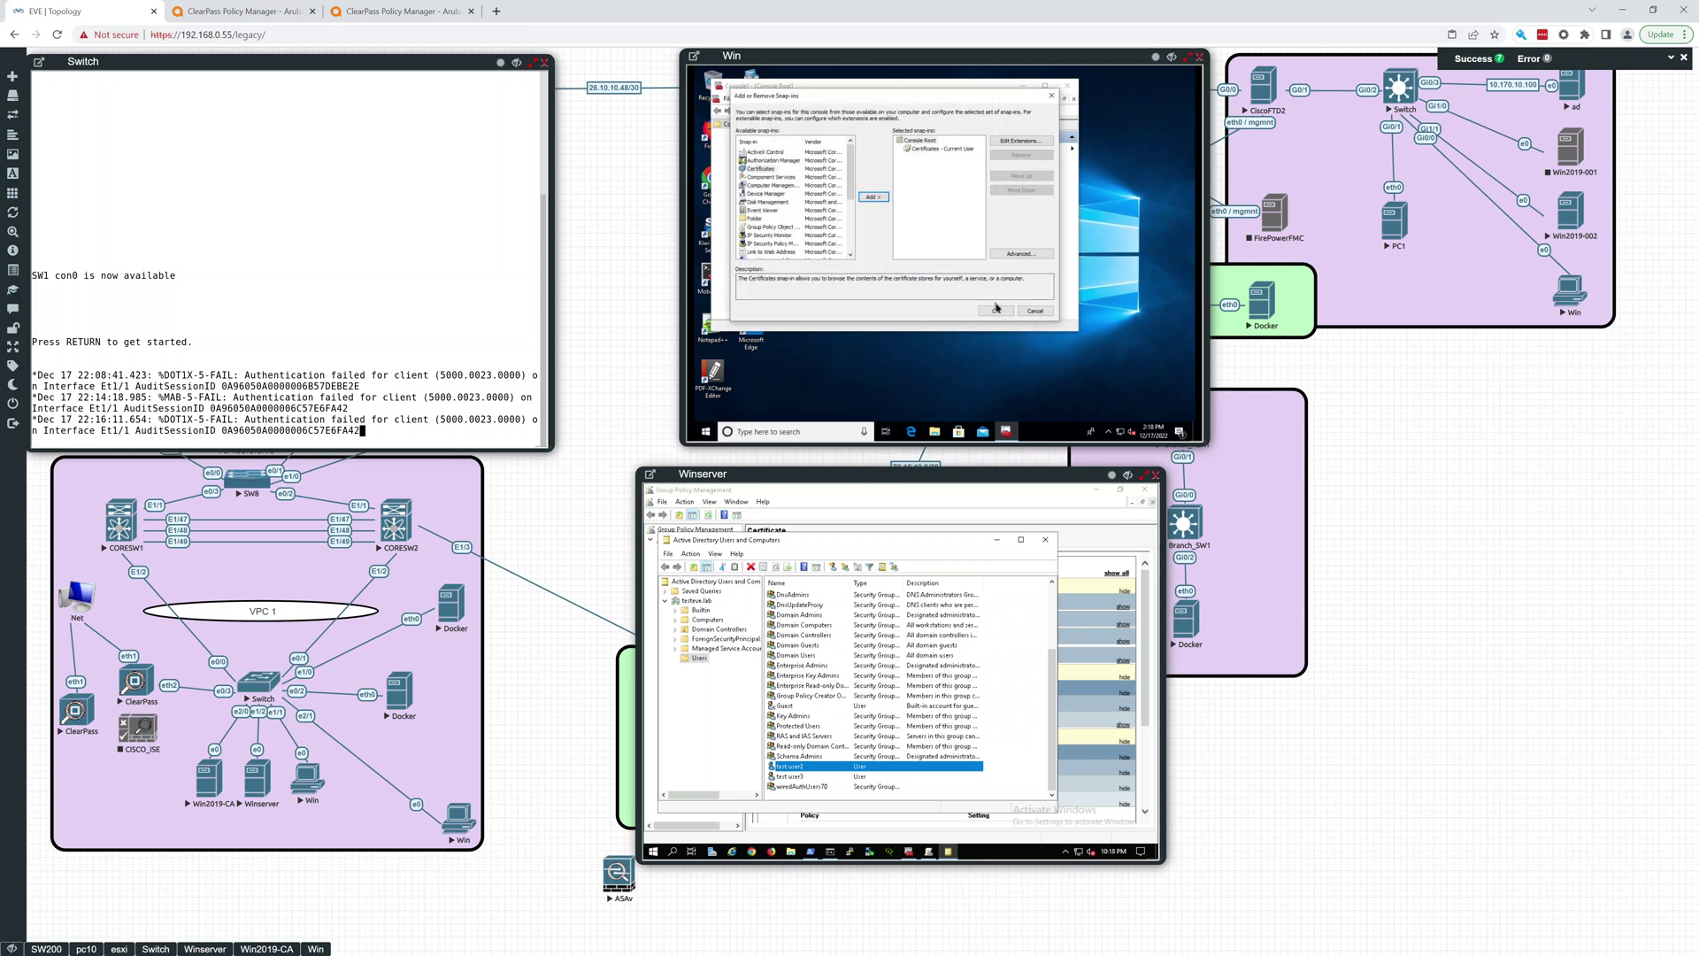
{"action": "left_click", "coordinate": [997, 310]}
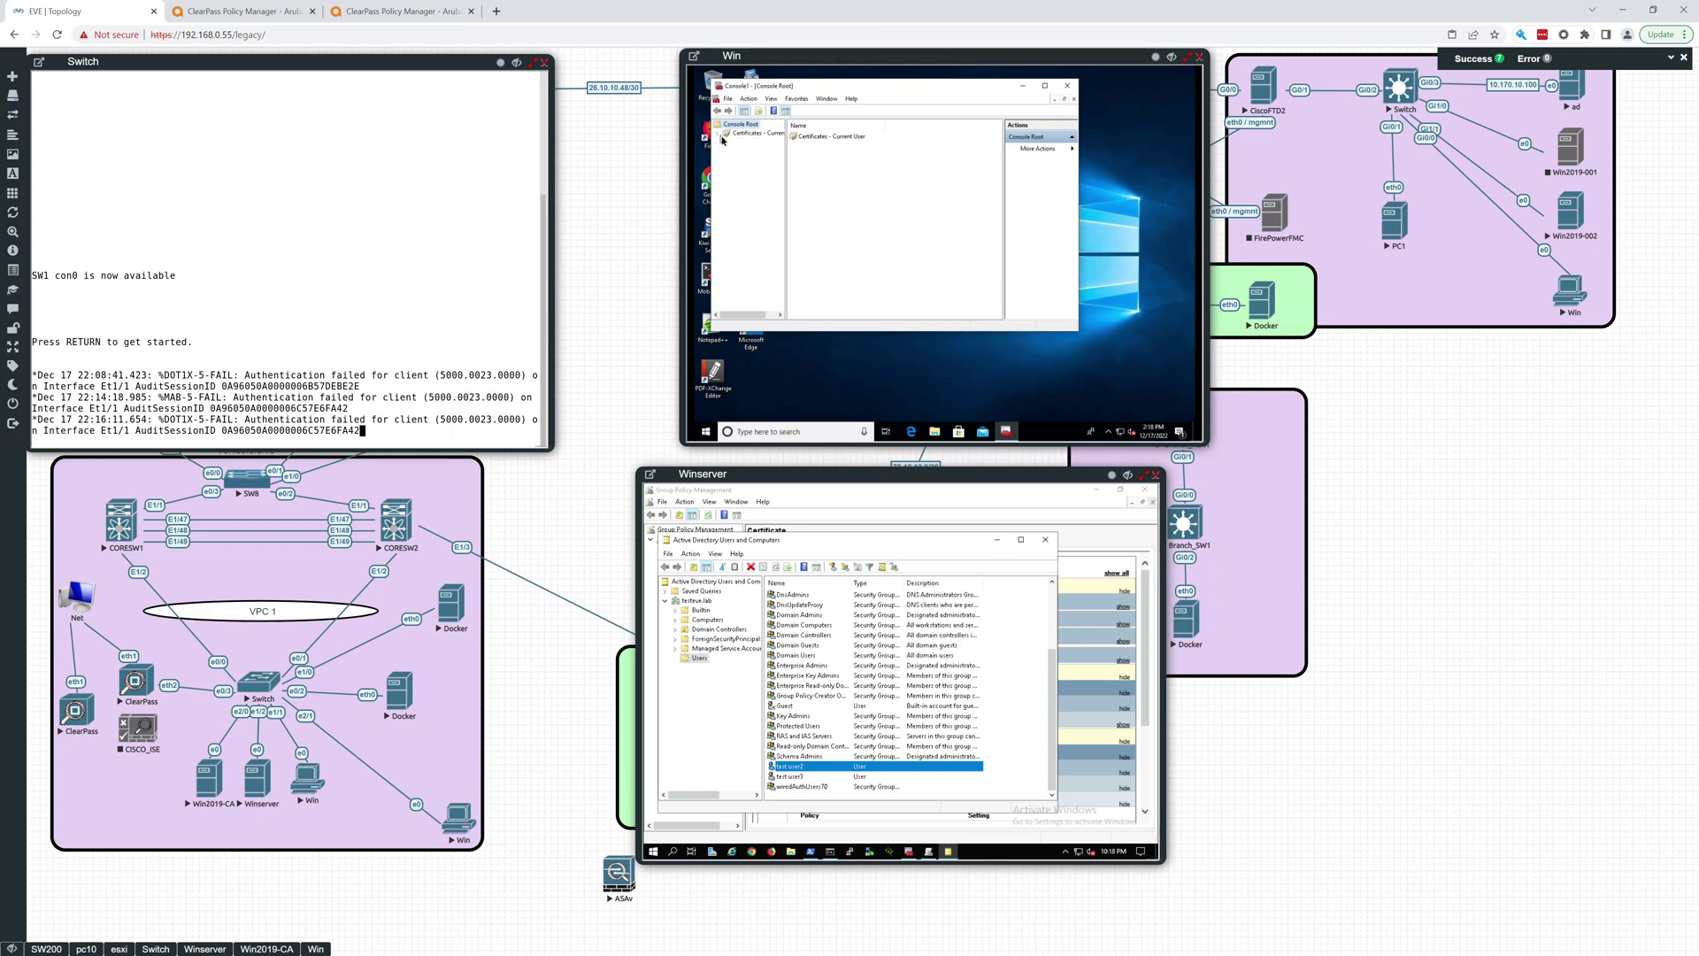
{"action": "left_click", "coordinate": [717, 133]}
{"action": "mouse_move", "coordinate": [1003, 438]}
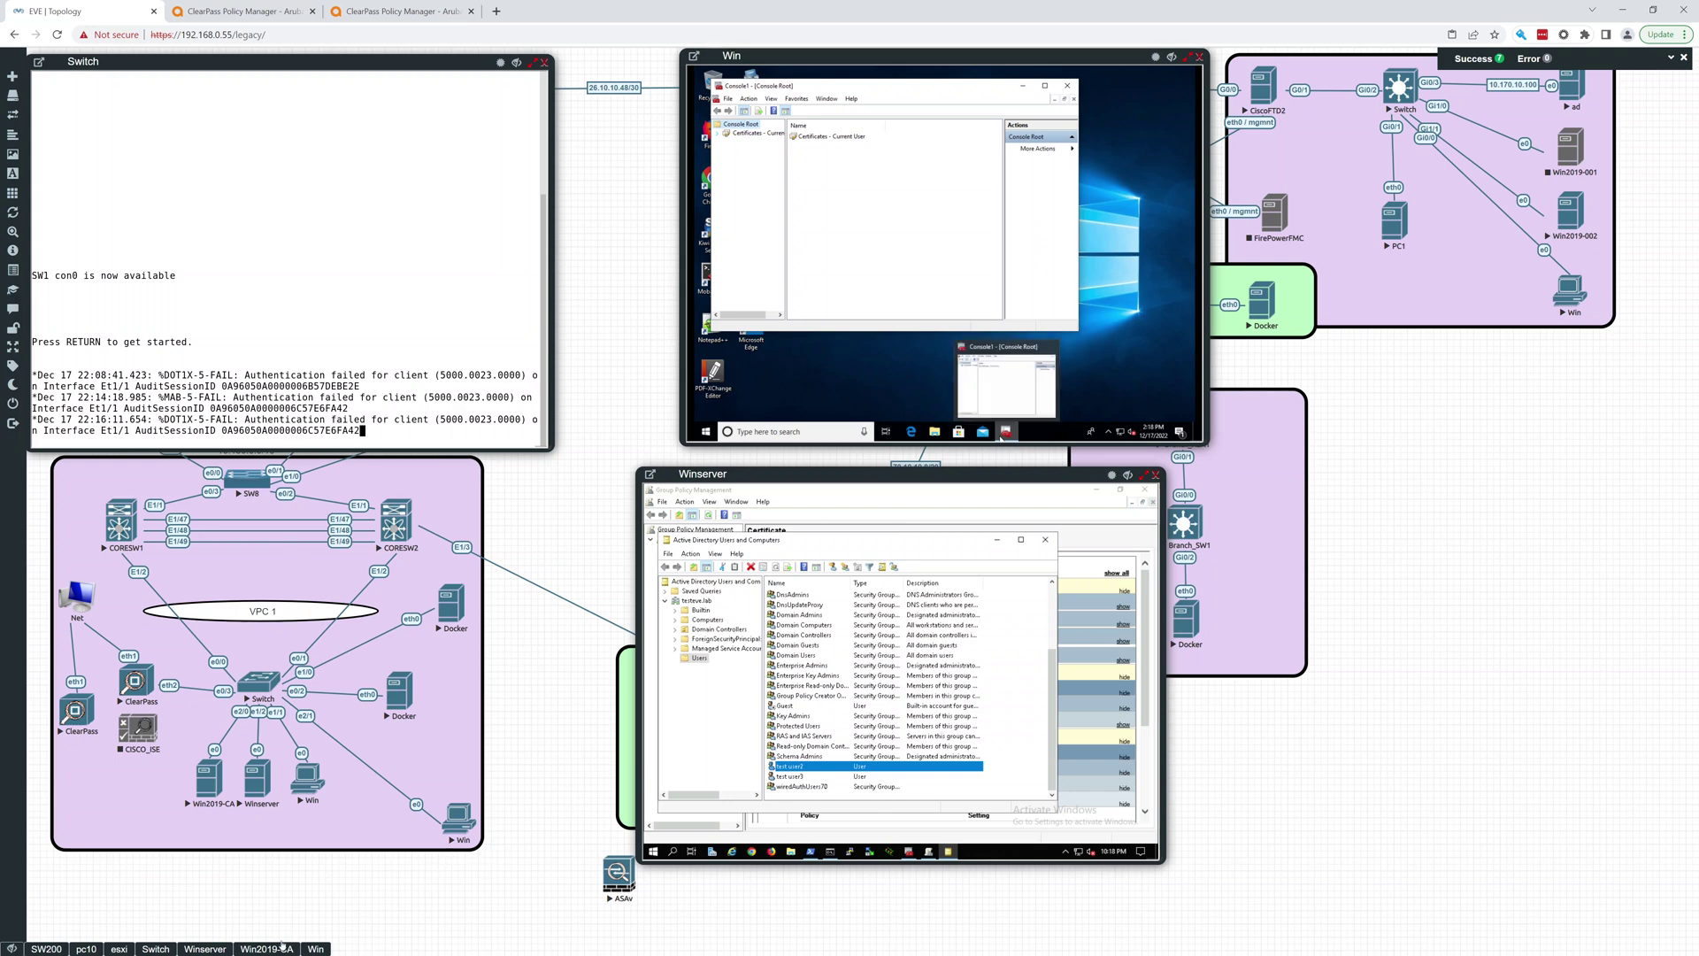
Open the Win2019-CA console, refresh the Issued Certificates list and select the certificate issued to test user3
{"action": "left_click", "coordinate": [267, 948]}
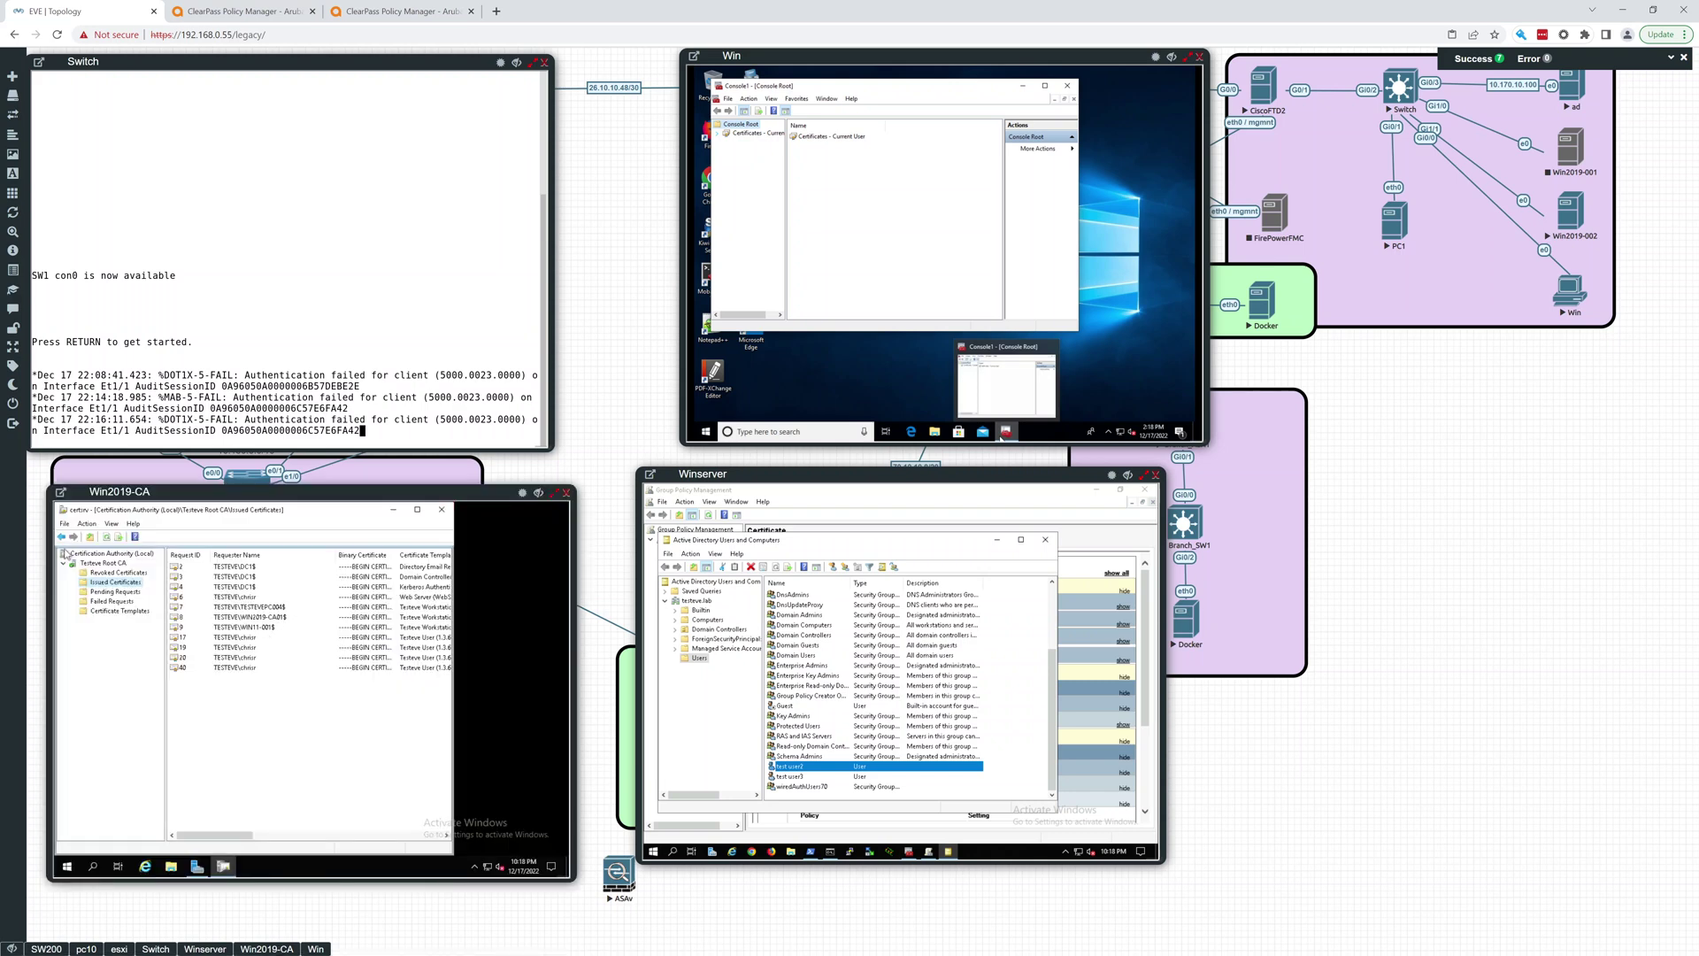
{"action": "right_click", "coordinate": [109, 582]}
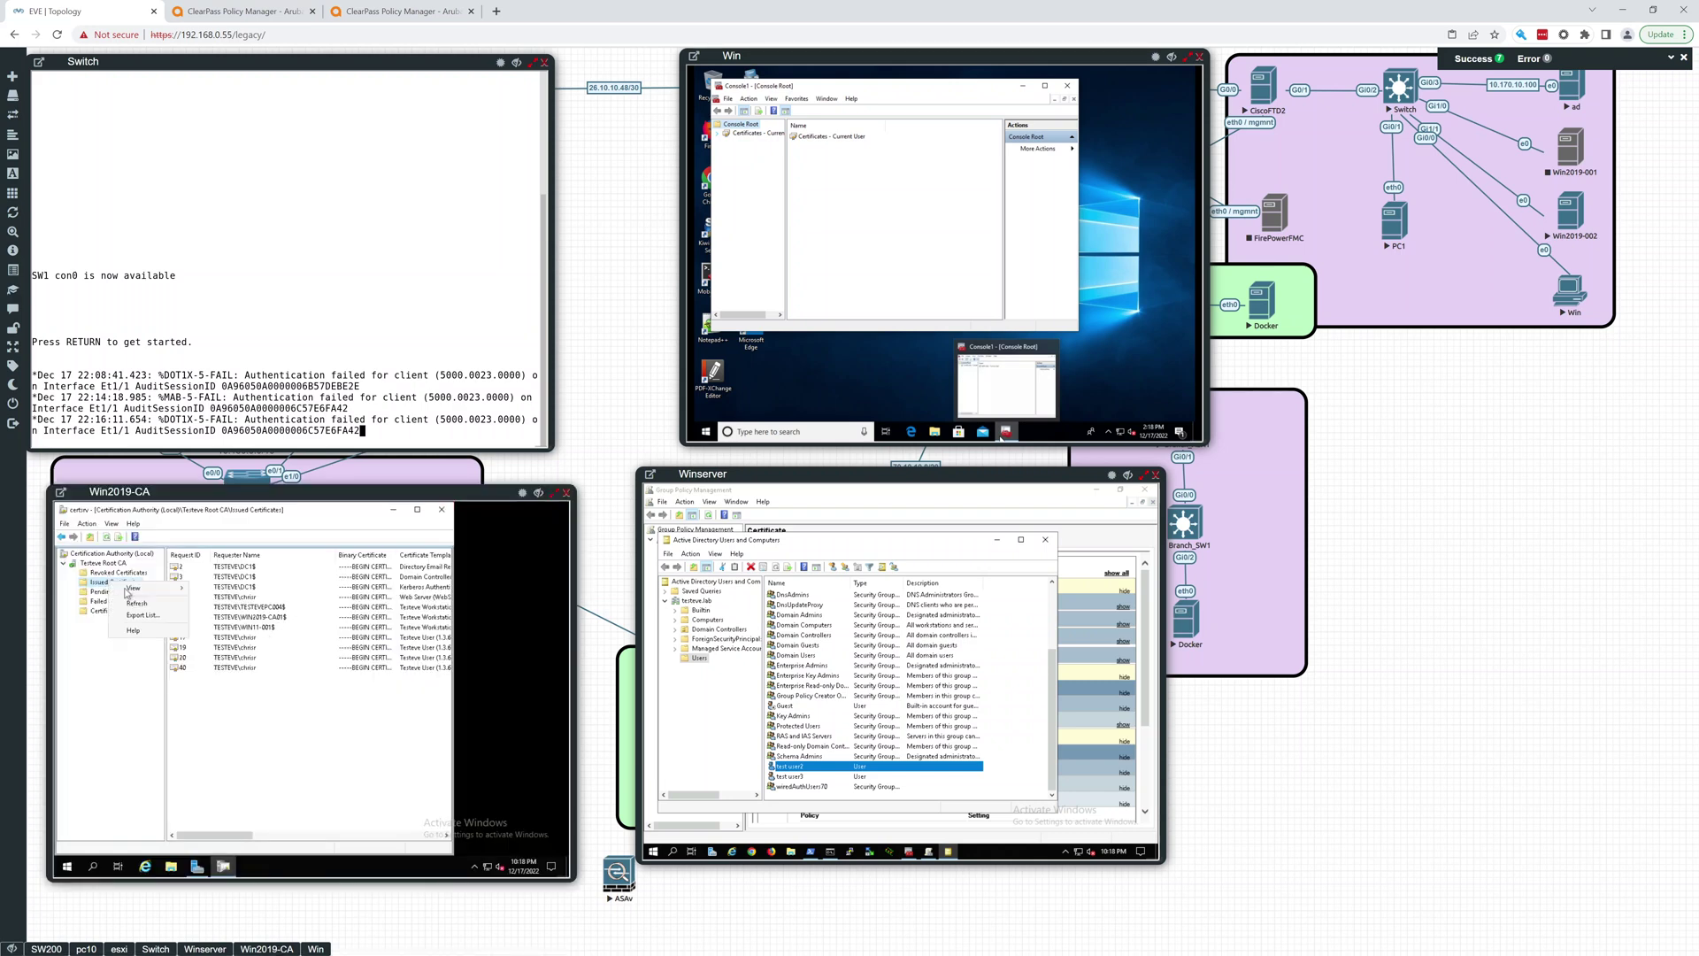
{"action": "left_click", "coordinate": [133, 603]}
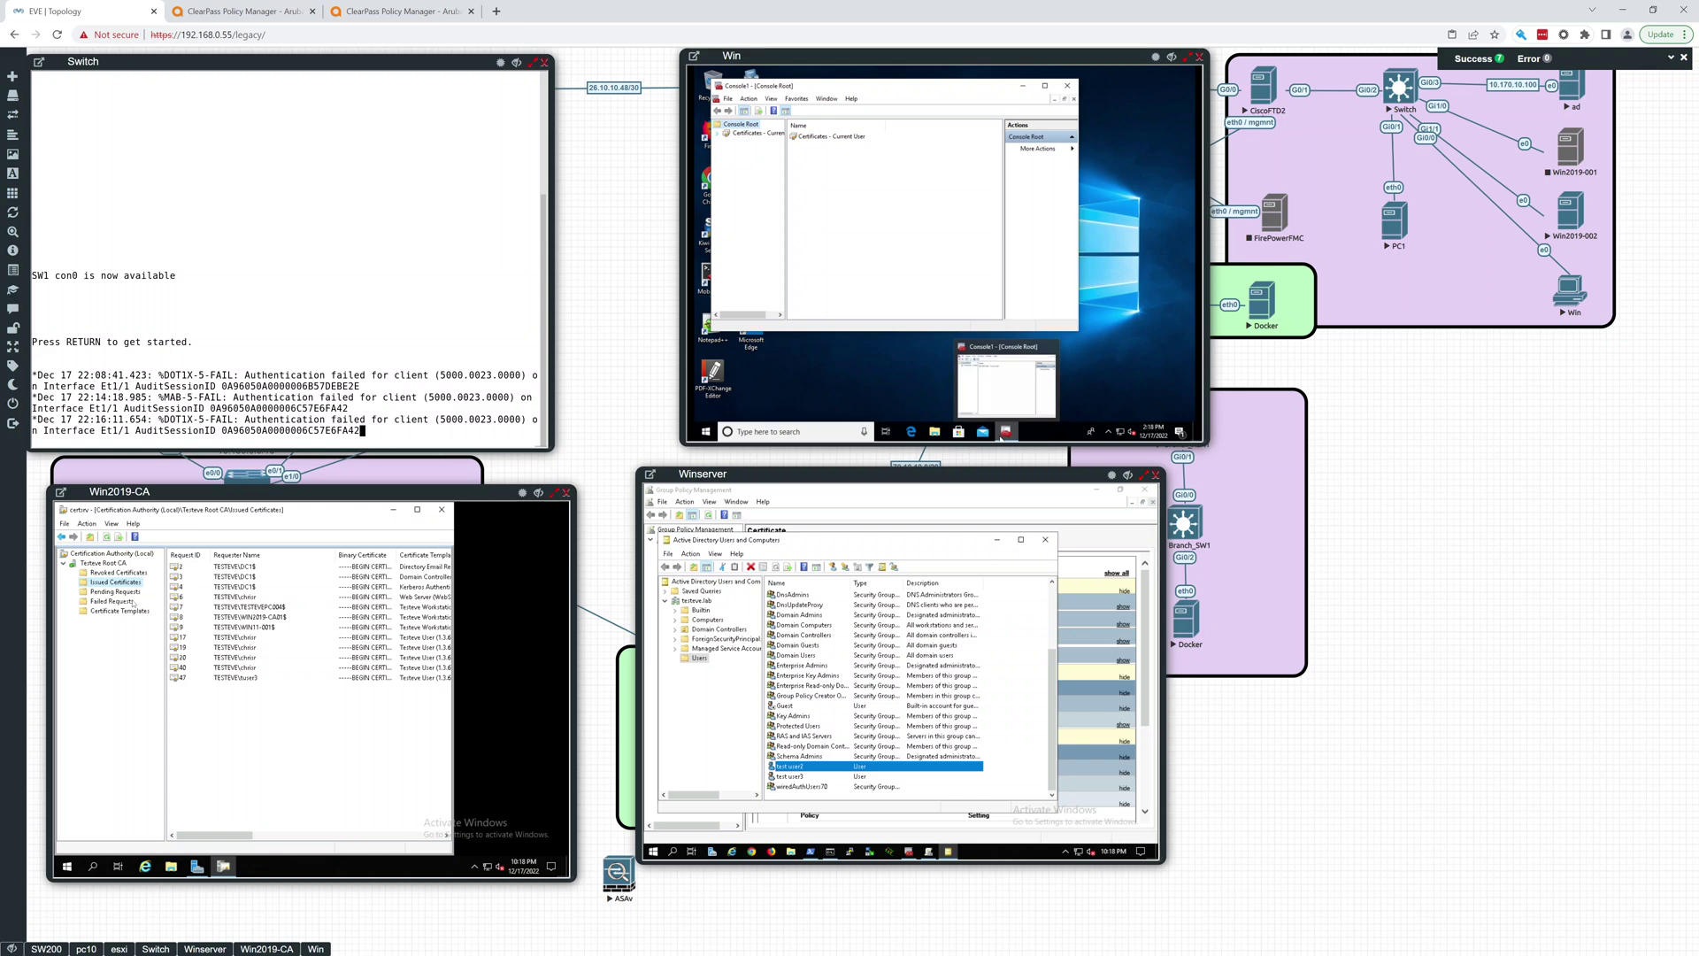
{"action": "left_click", "coordinate": [242, 679]}
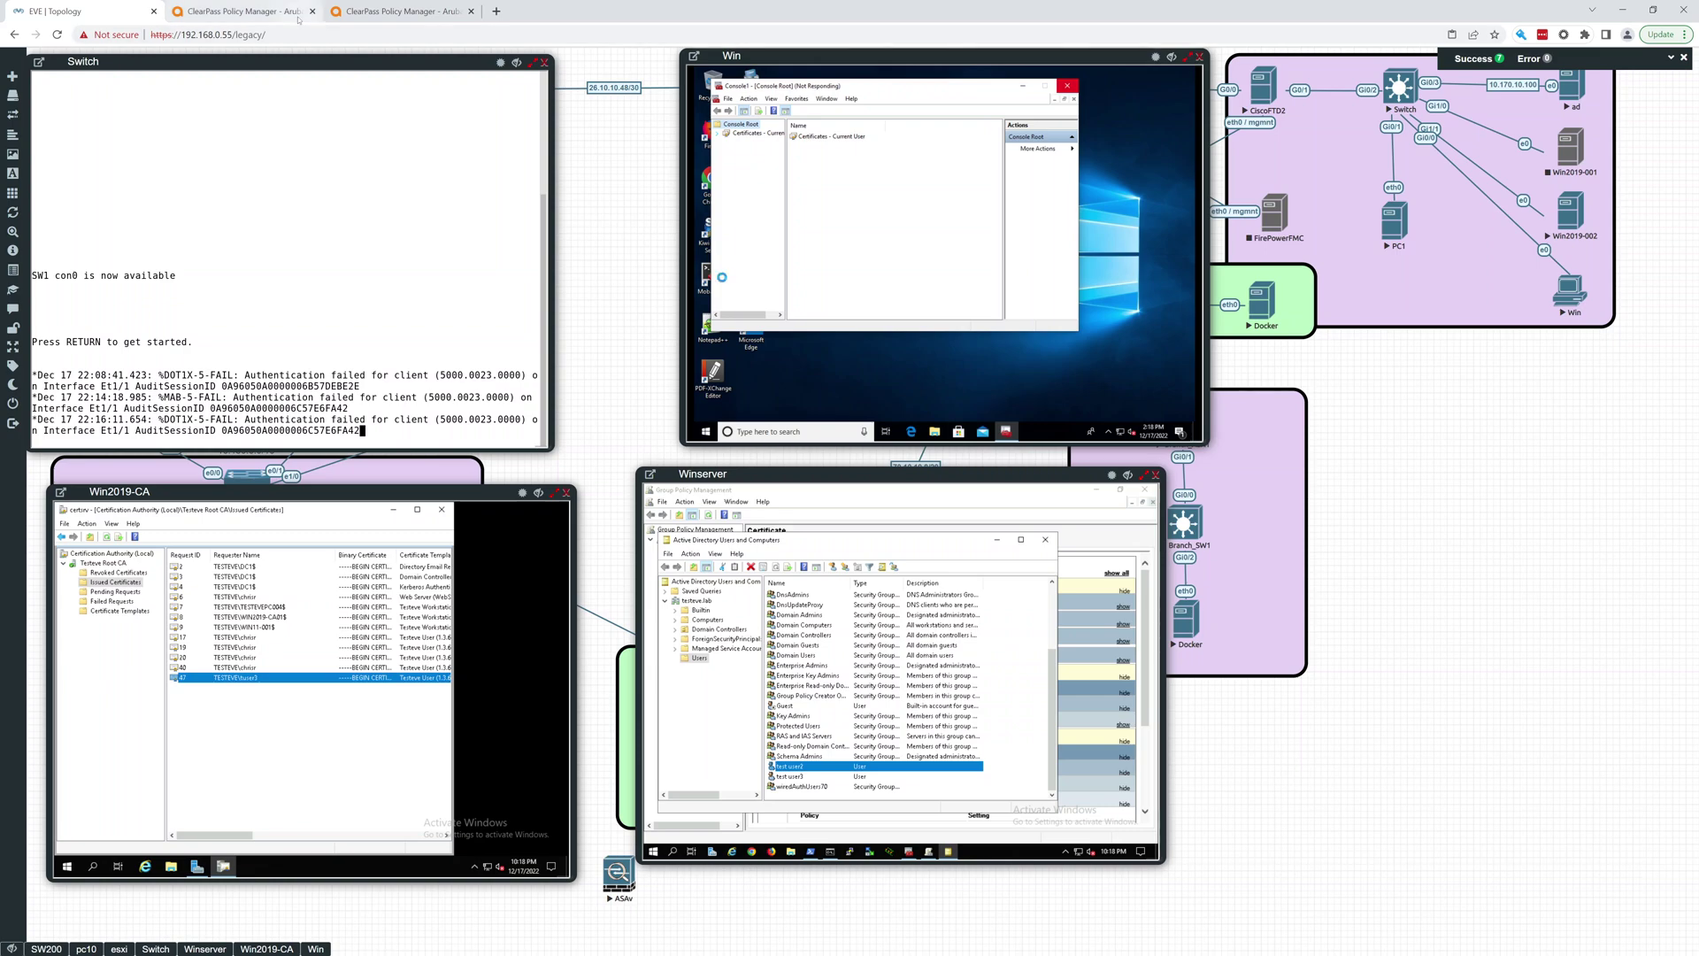
Switch to ClearPass, reload the Access Tracker and review the summary of the latest host/testevepc004.testeve.lab request, closing its details after reading
{"action": "left_click", "coordinate": [298, 18]}
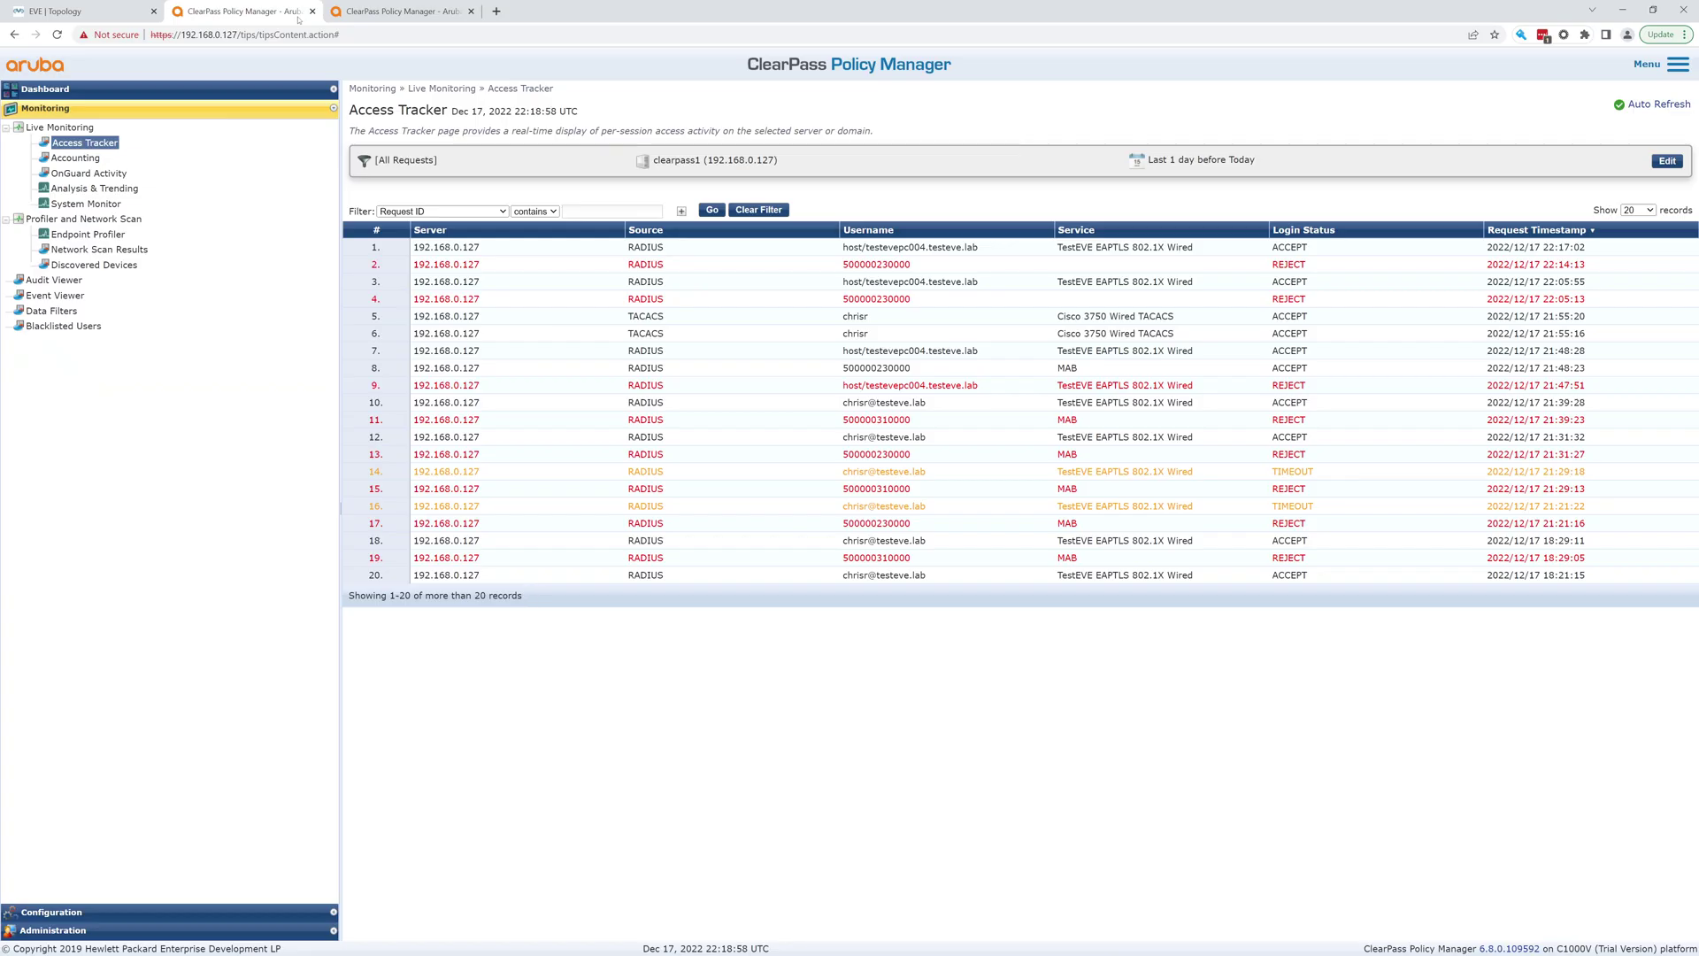
{"action": "left_click", "coordinate": [1658, 106]}
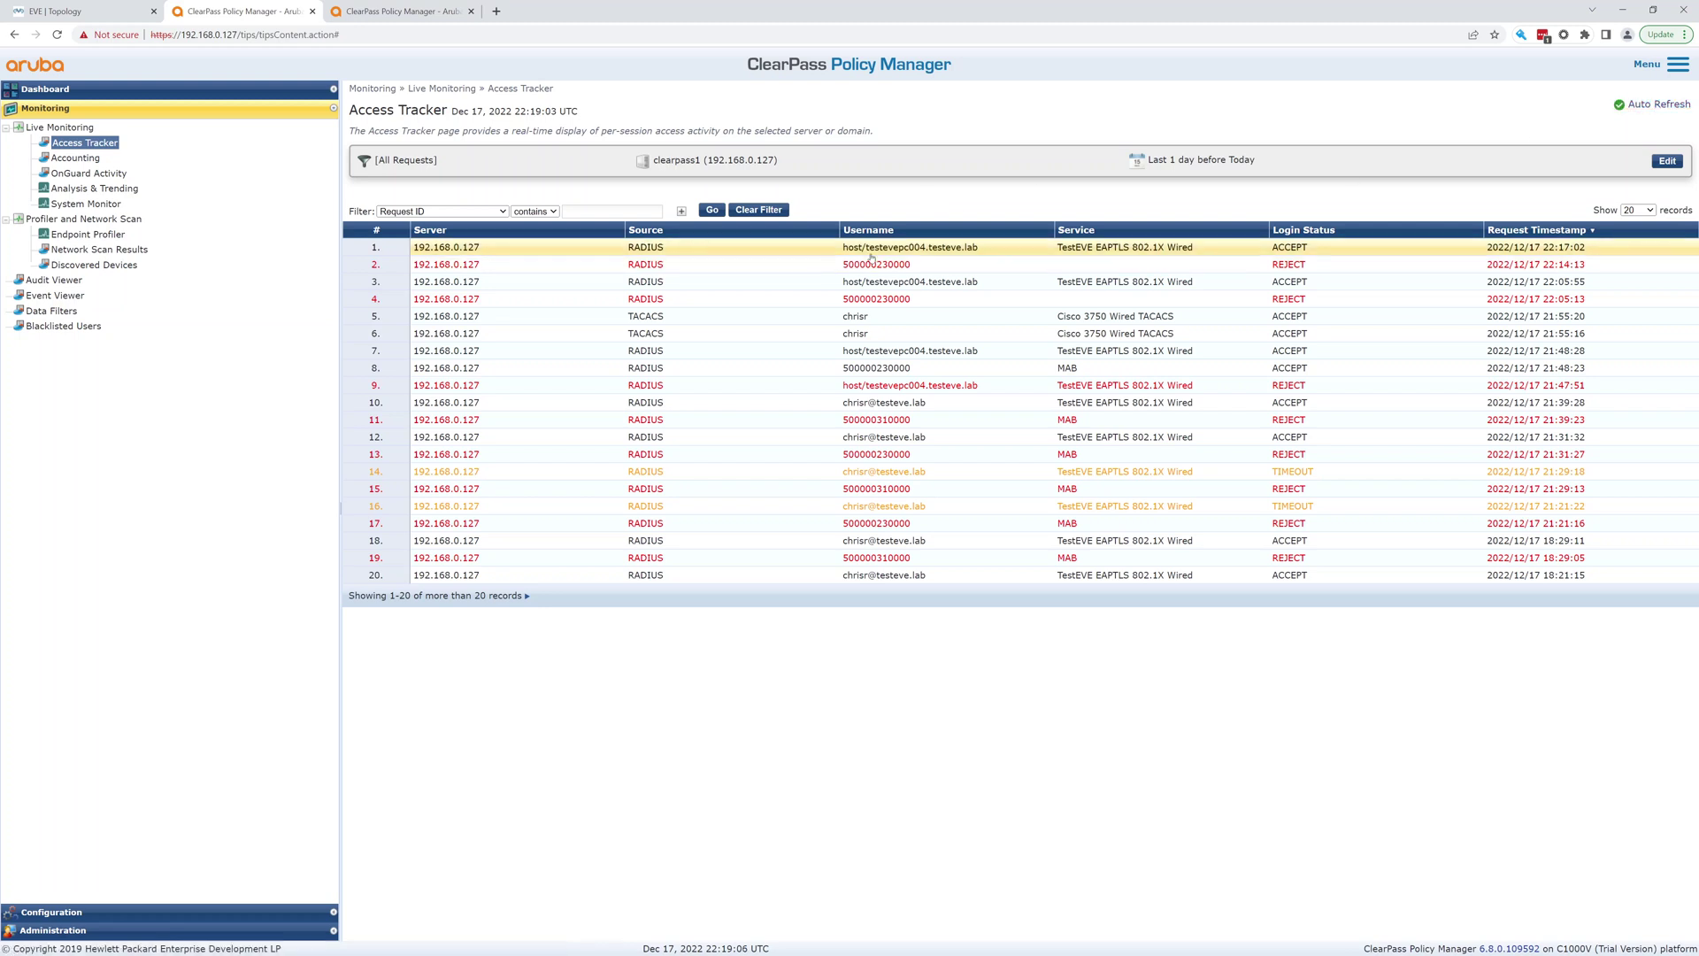
{"action": "left_click", "coordinate": [660, 248]}
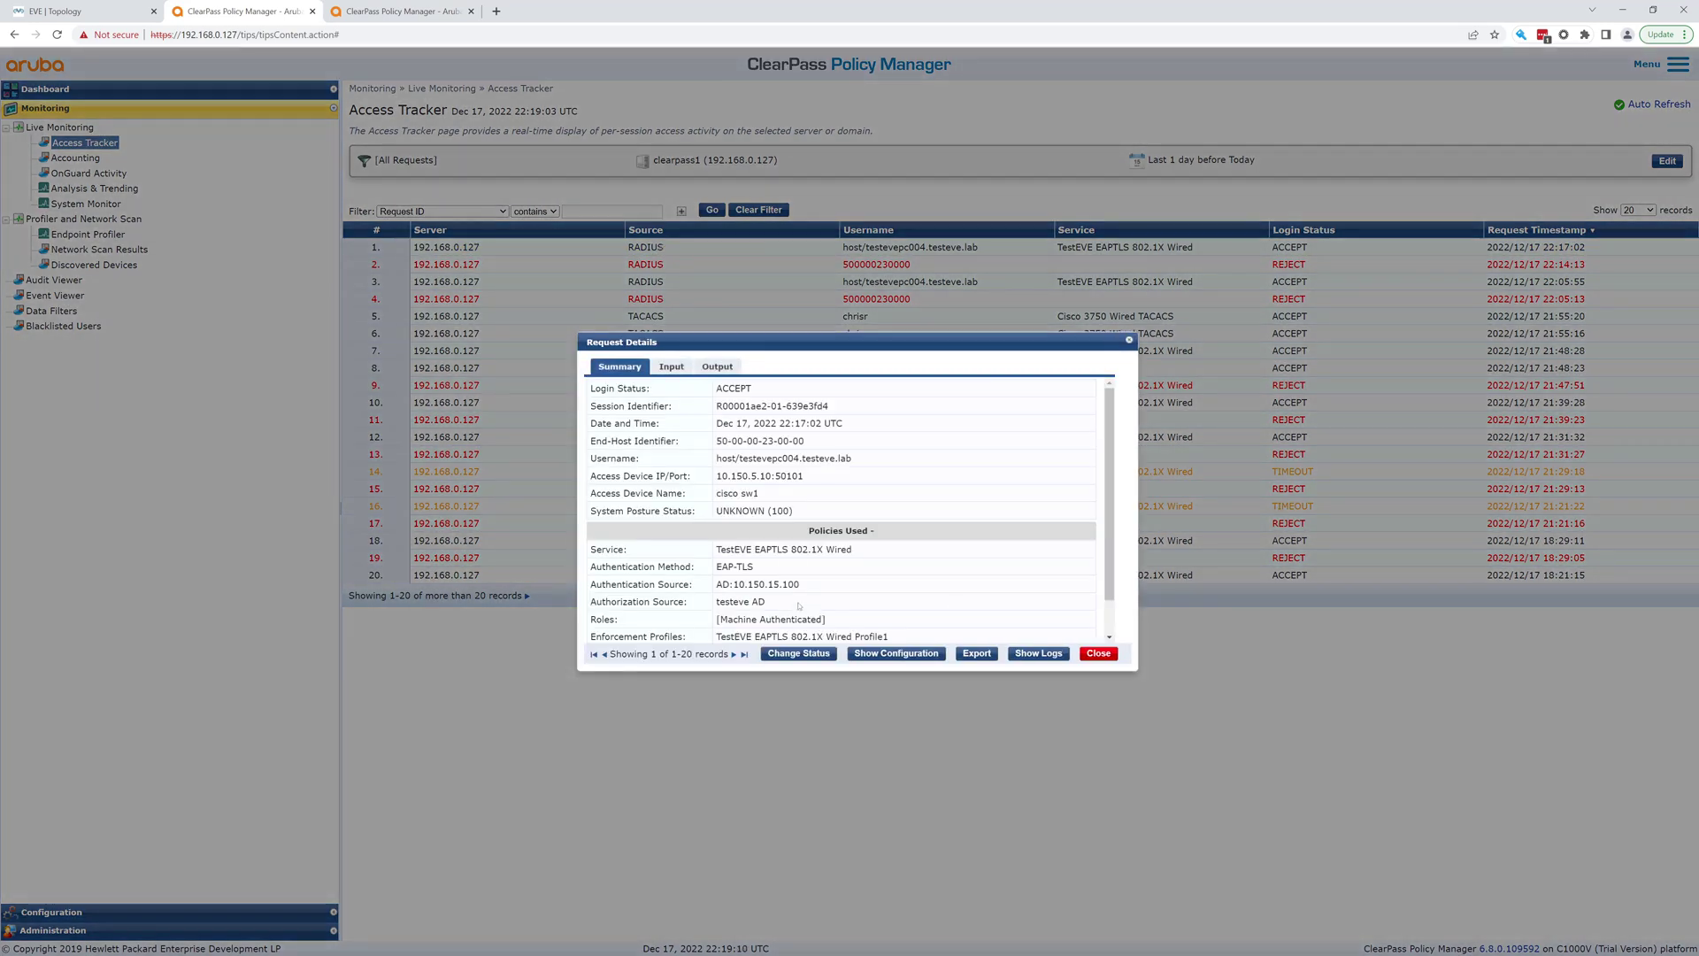
{"action": "scroll", "coordinate": [799, 605], "scroll_direction": "down", "scroll_amount": 2}
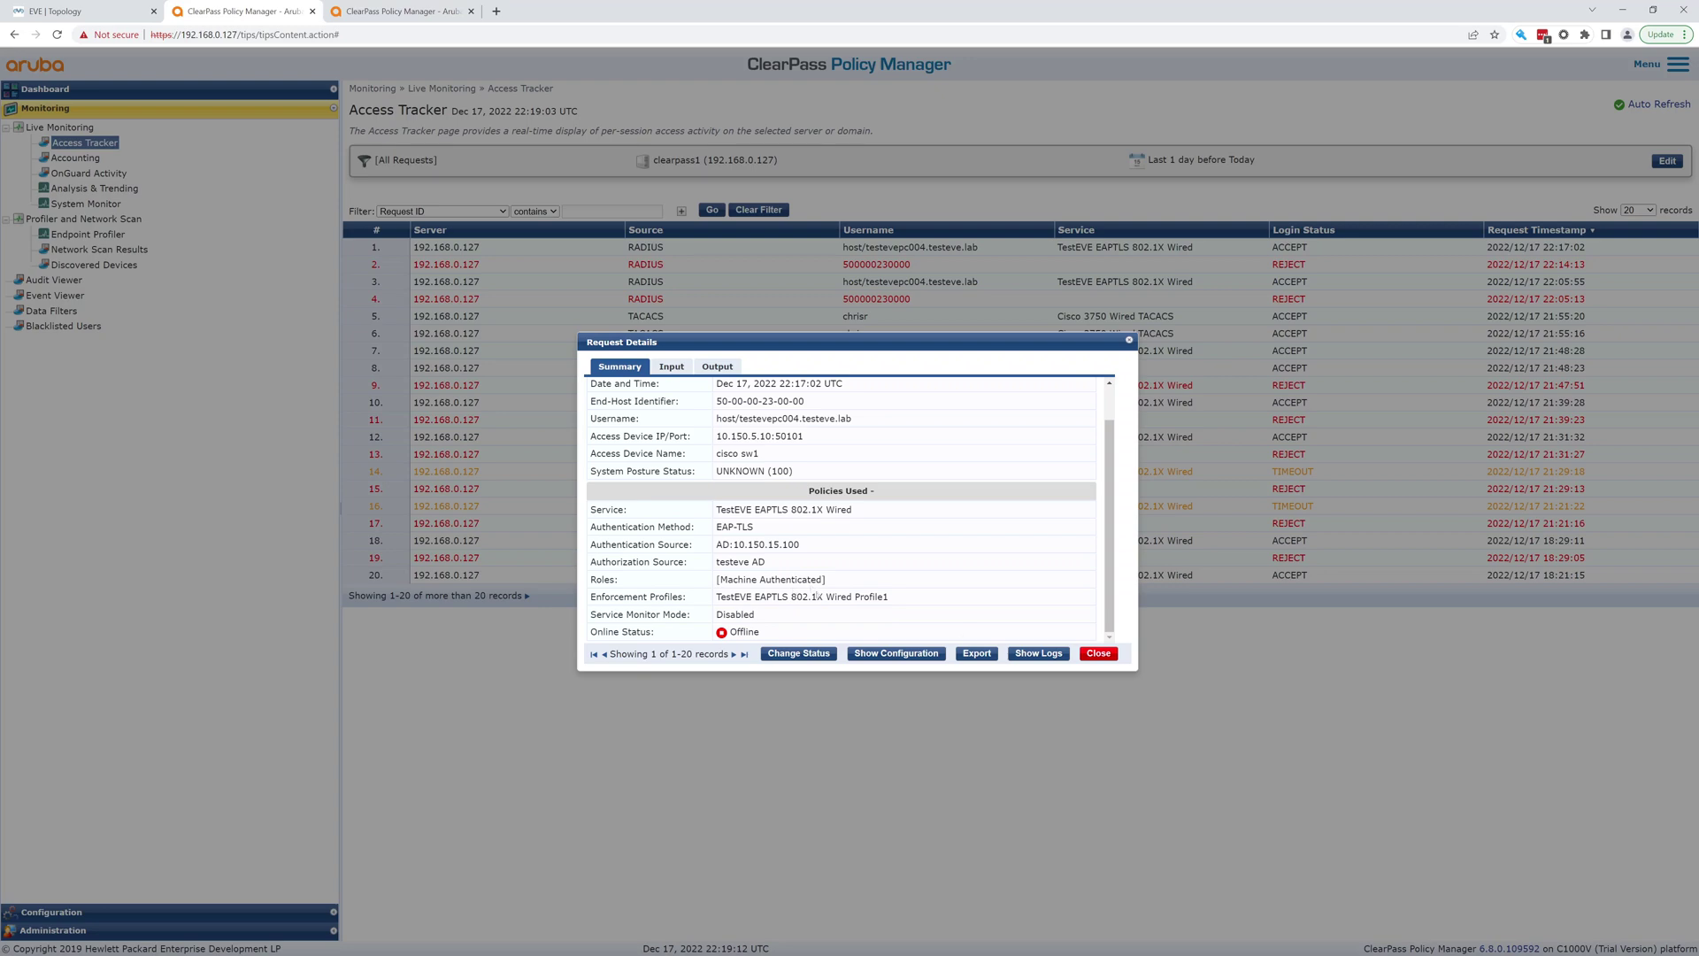
{"action": "left_click", "coordinate": [1099, 653]}
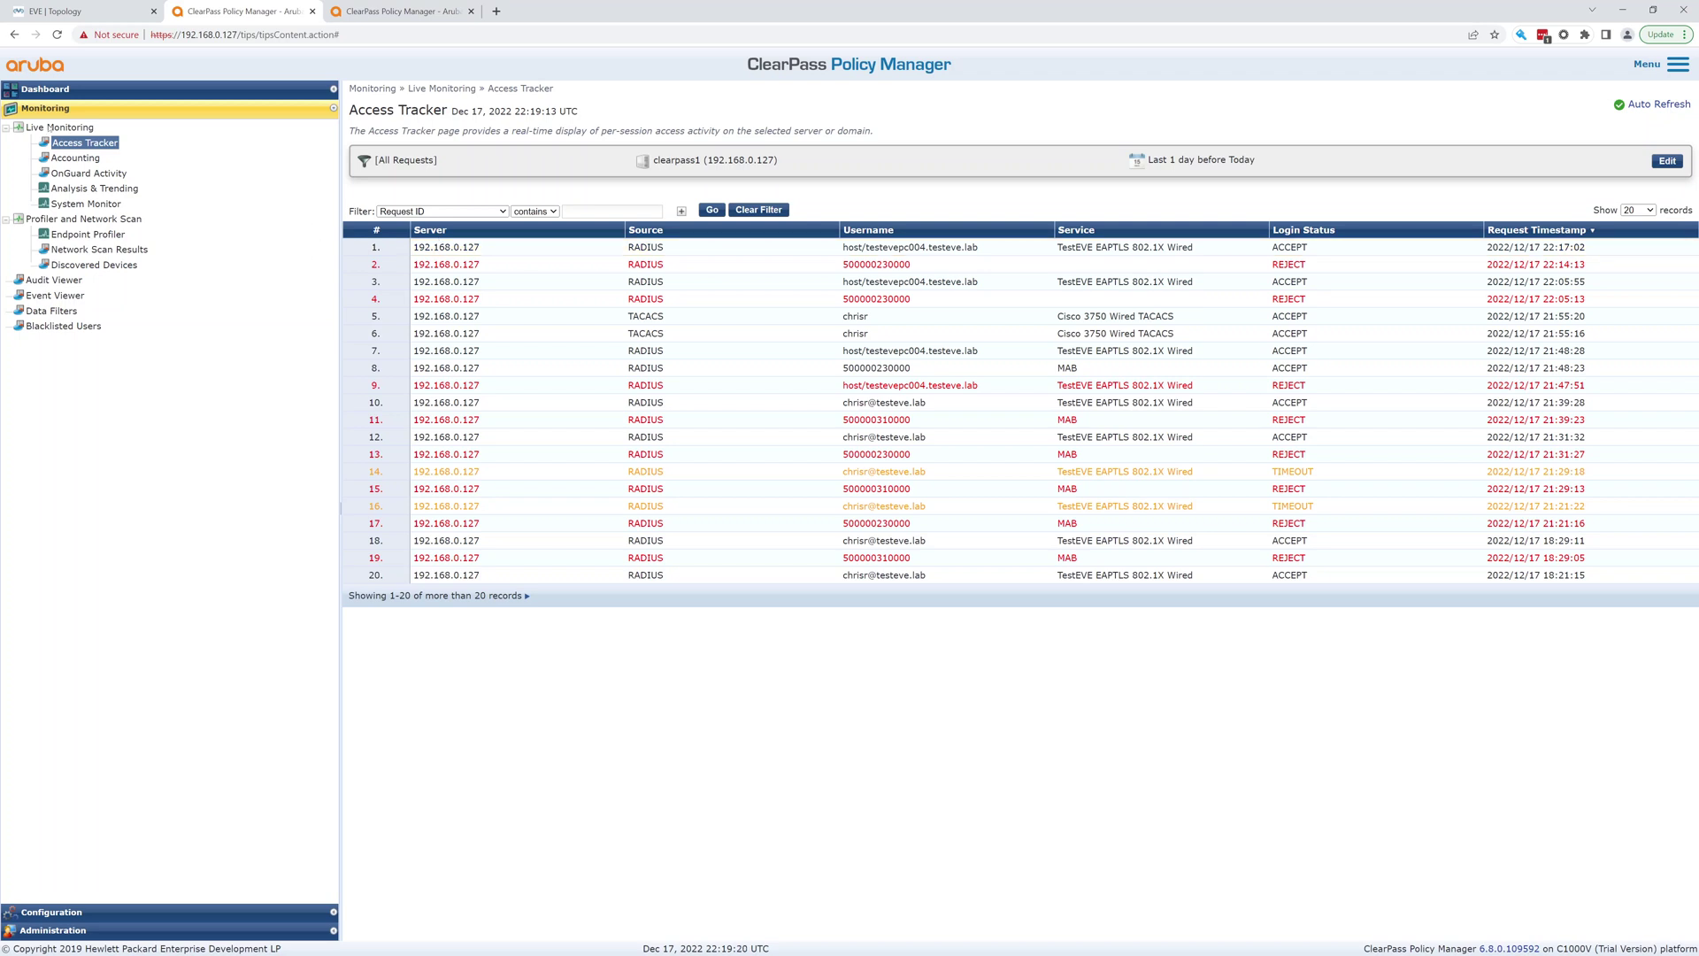
Return to the EVE topology and force the unresponsive Microsoft Management Console on Win to close, cancelling the problem report
{"action": "left_click", "coordinate": [103, 17]}
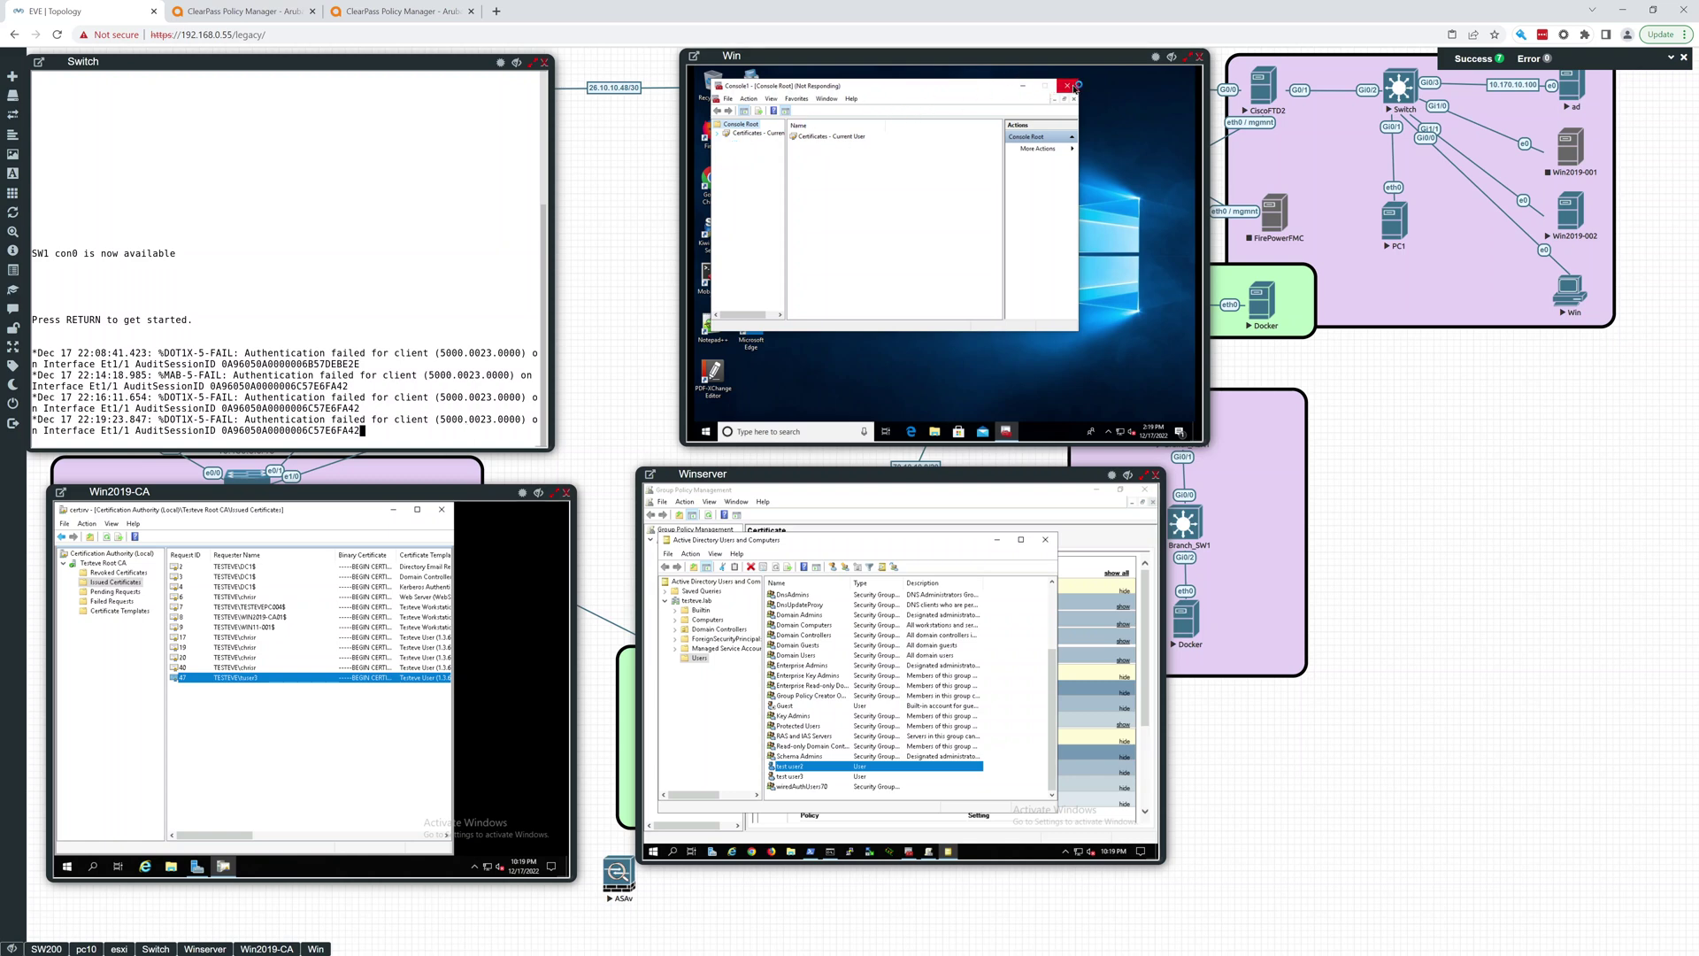
{"action": "left_click", "coordinate": [1068, 86]}
{"action": "left_click", "coordinate": [847, 223]}
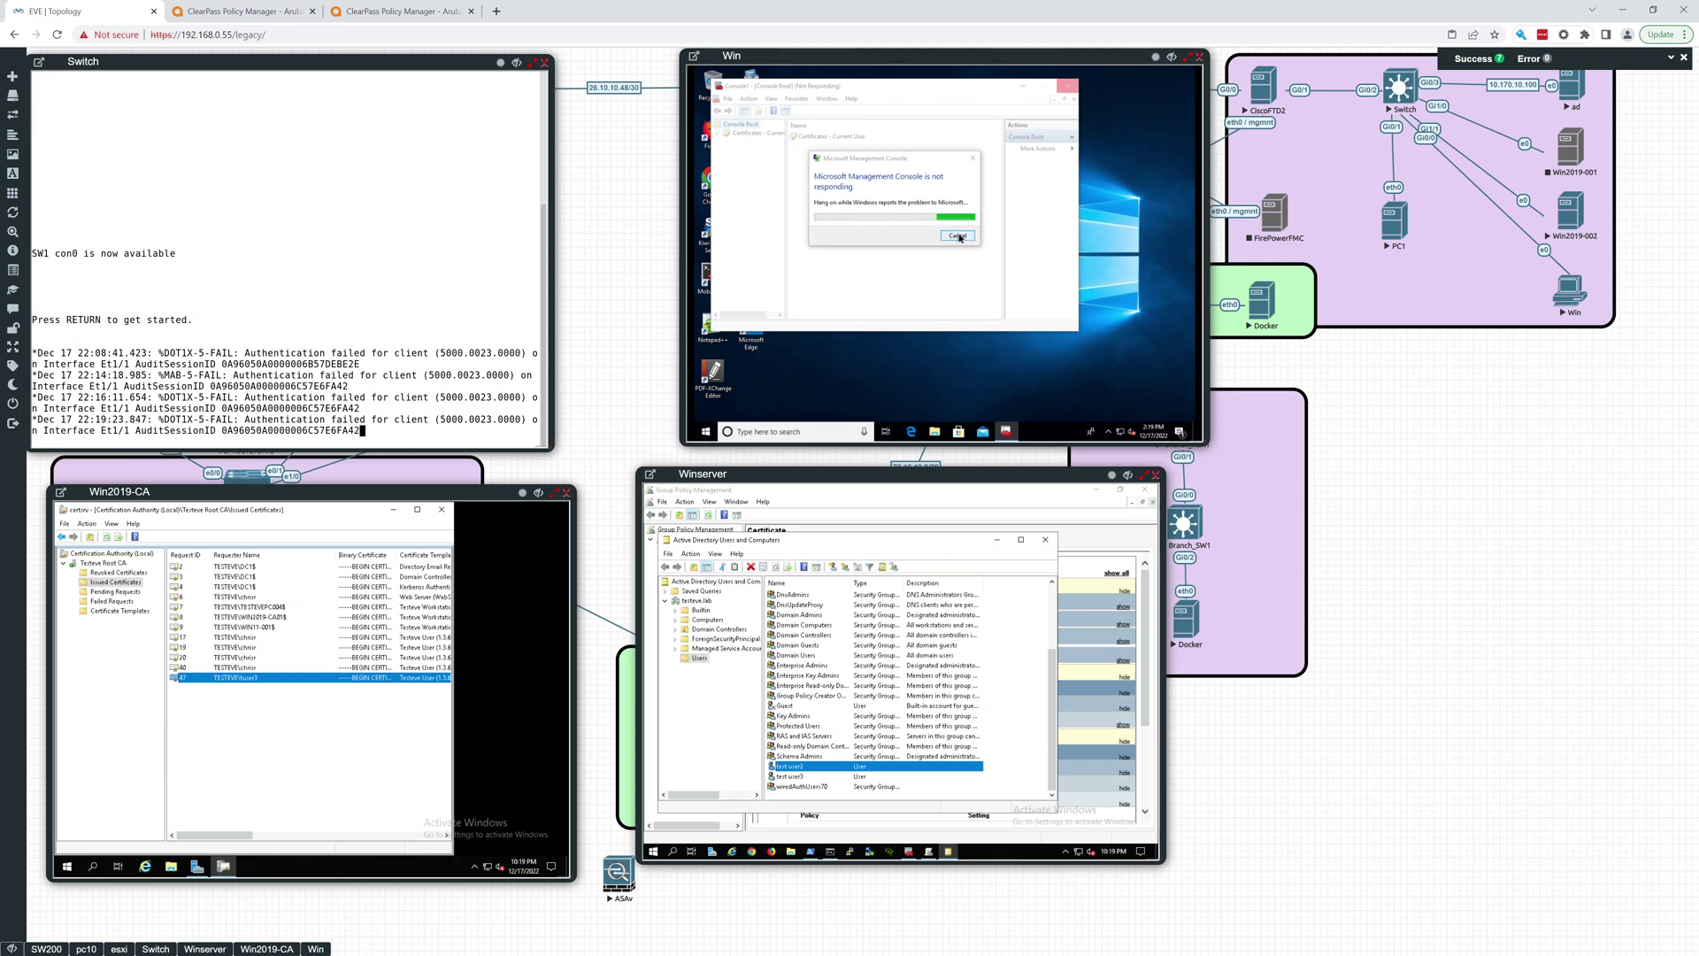
{"action": "left_click", "coordinate": [958, 236]}
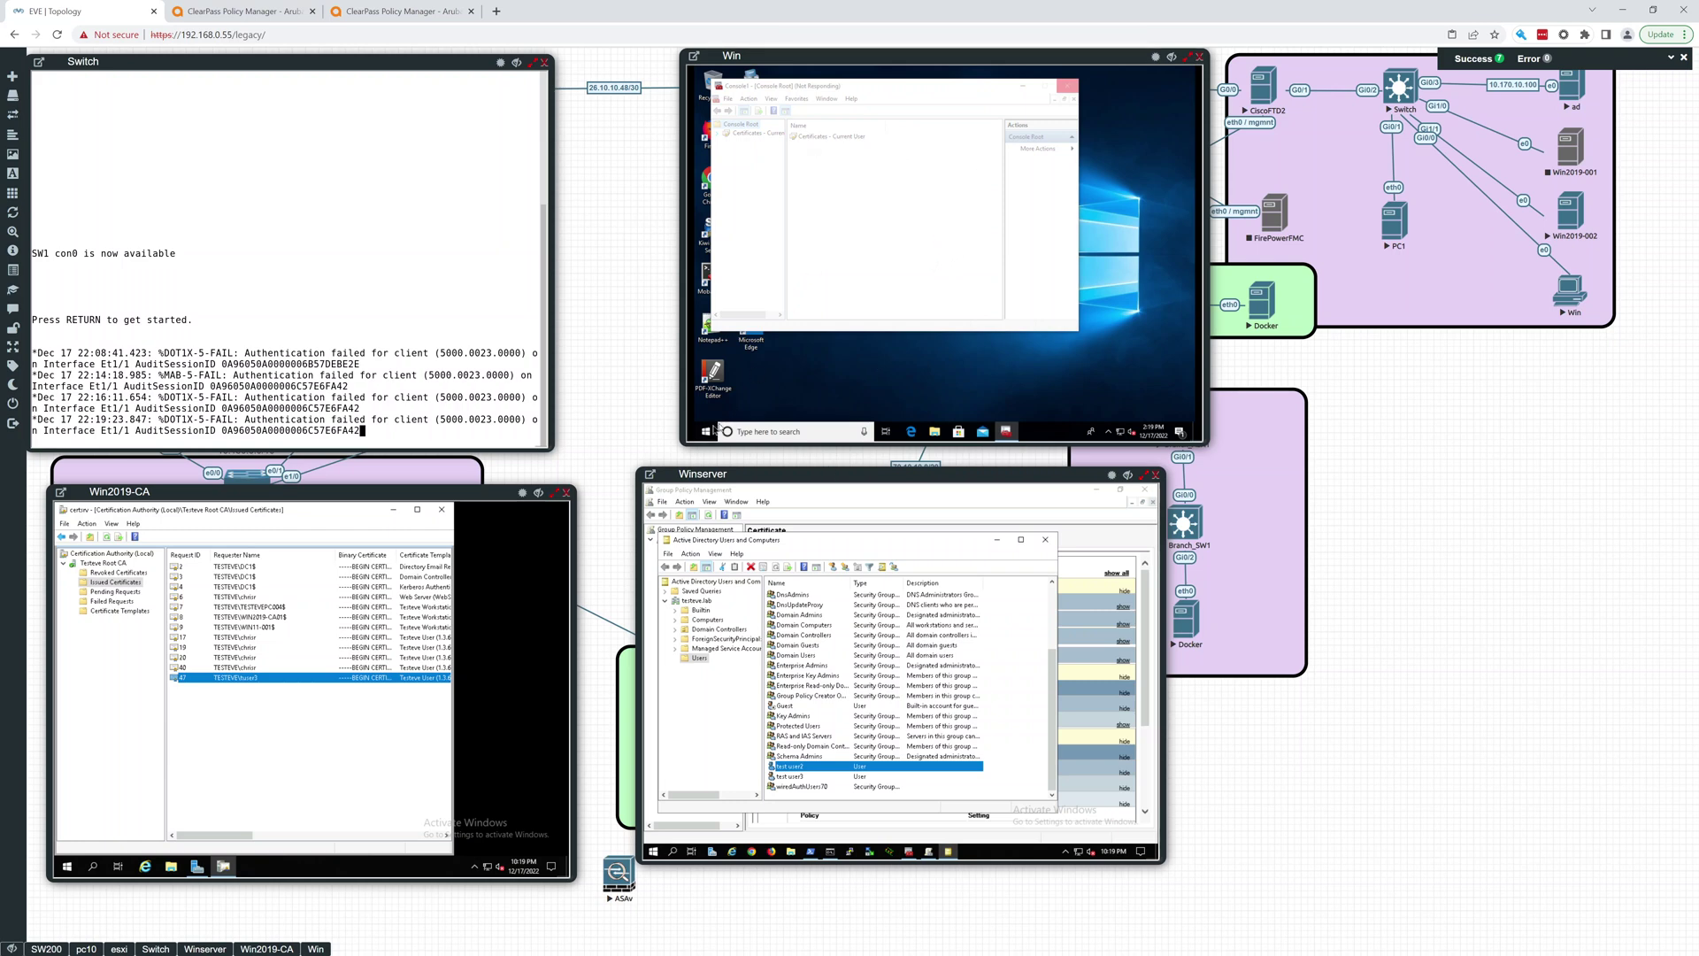
Sign test user3 out of the Win machine and check the ClearPass Access Tracker for new requests
{"action": "left_click", "coordinate": [708, 433]}
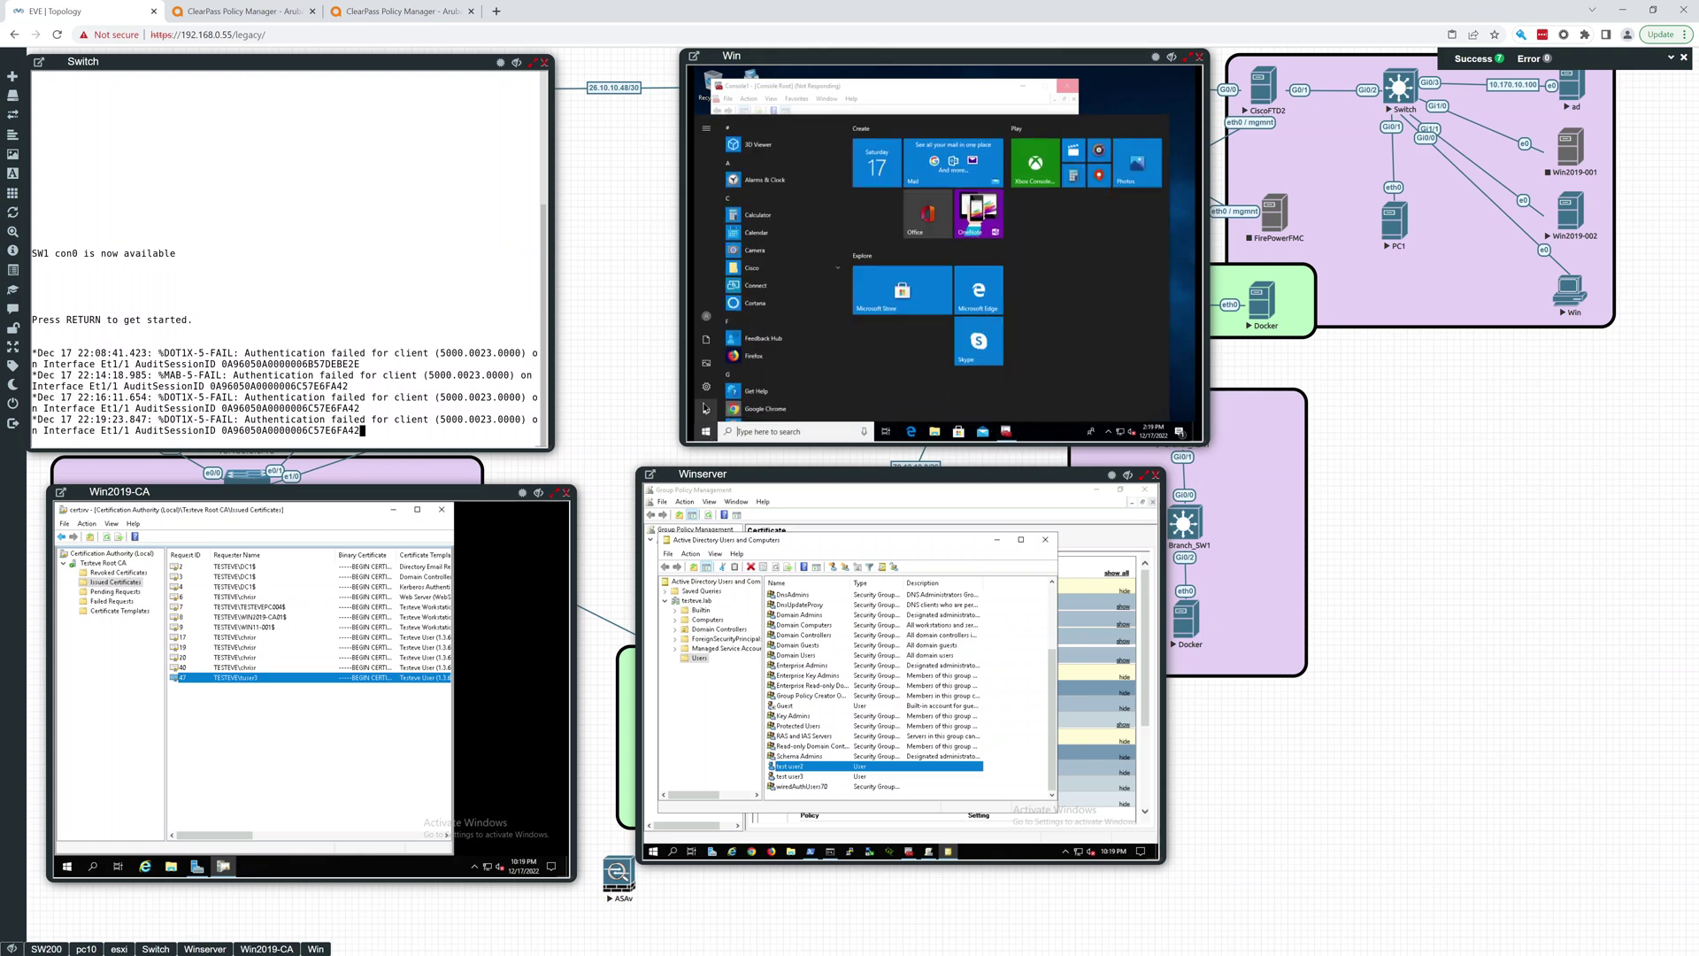
{"action": "left_click", "coordinate": [707, 315]}
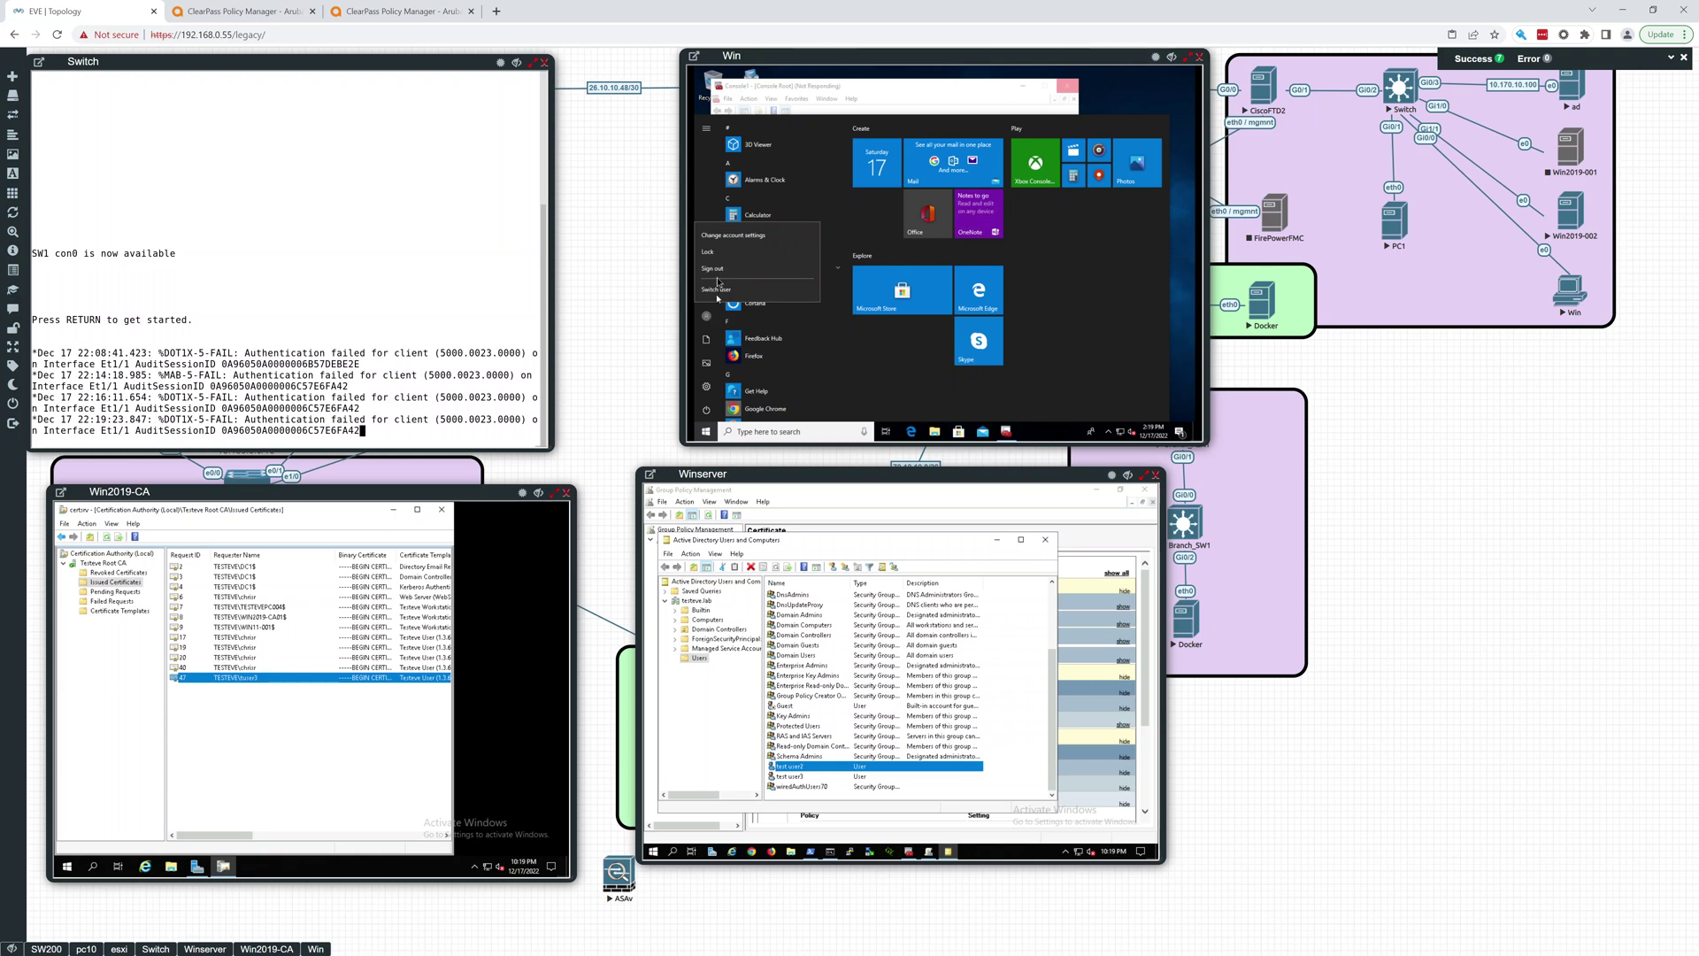
{"action": "left_click", "coordinate": [719, 270]}
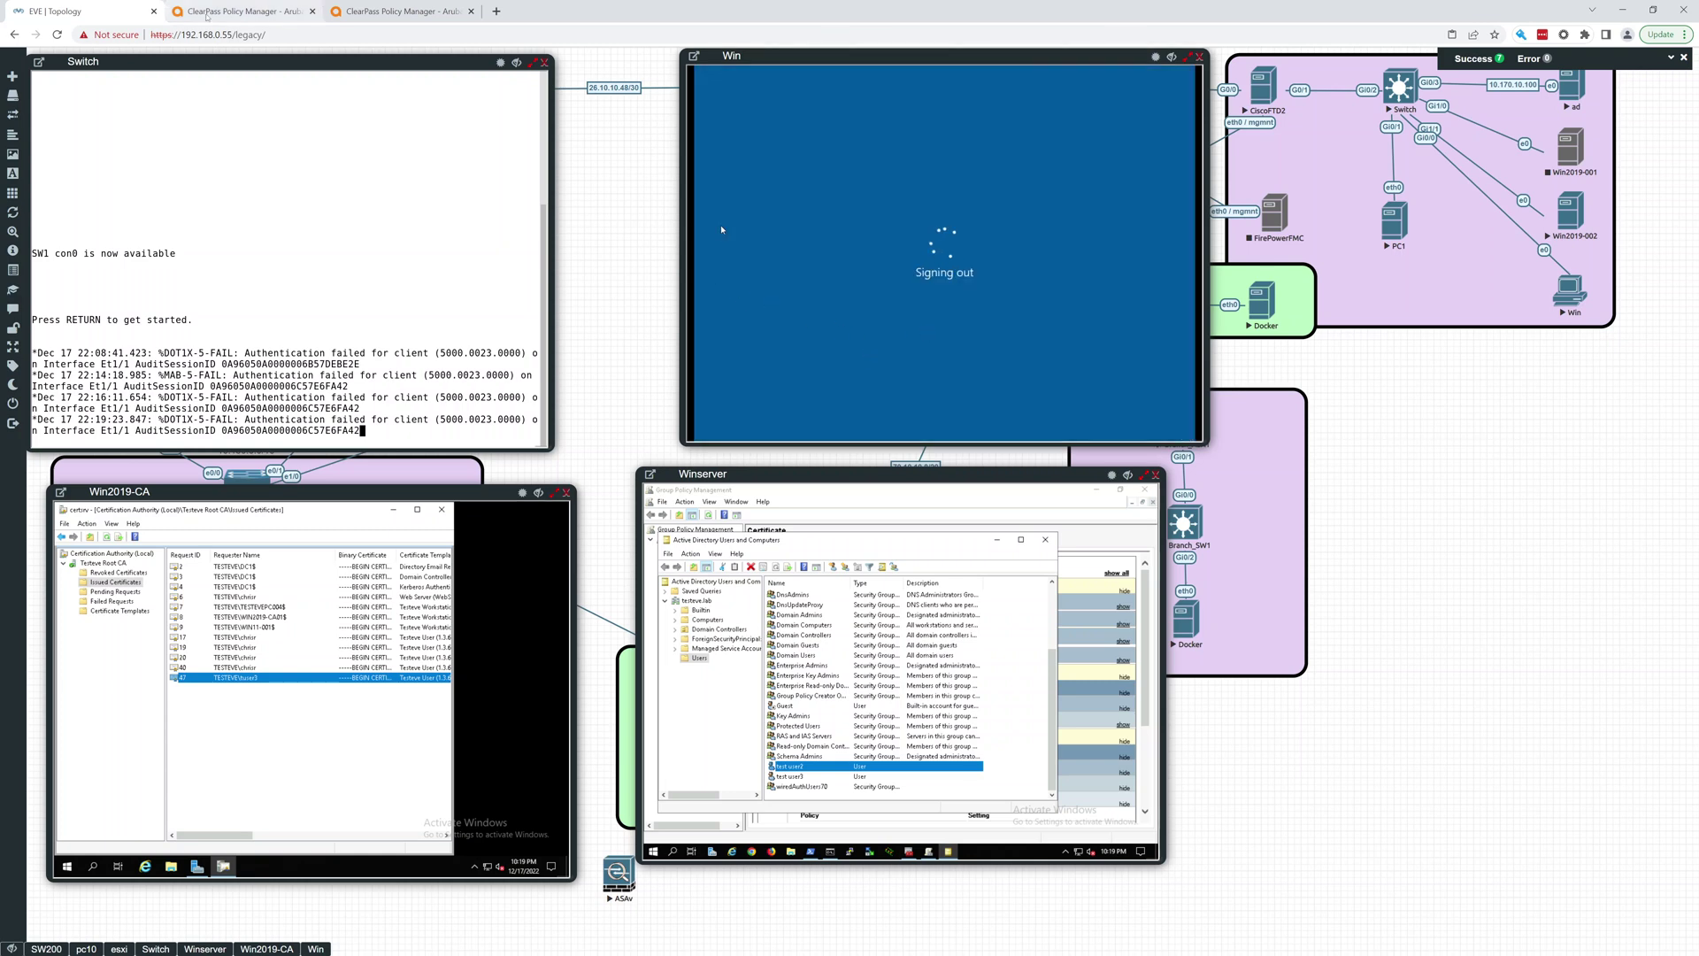
{"action": "left_click", "coordinate": [232, 15]}
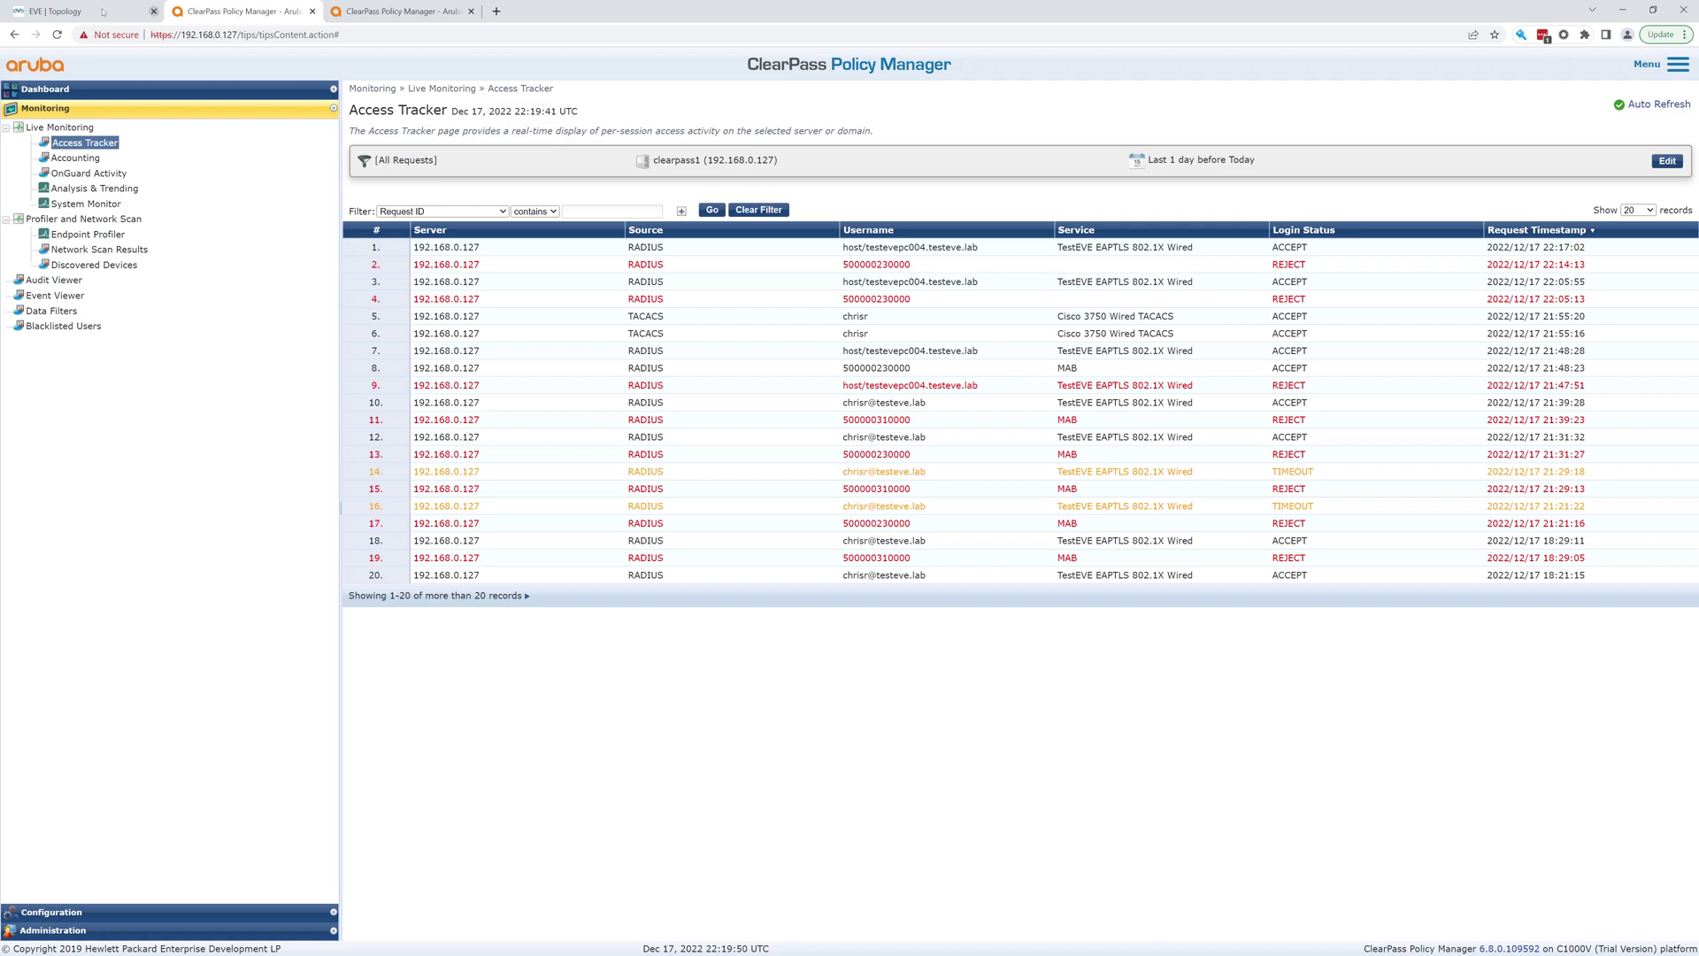
Go back to the EVE topology and sign in again on Win as test user3 with the account password
{"action": "left_click", "coordinate": [84, 12]}
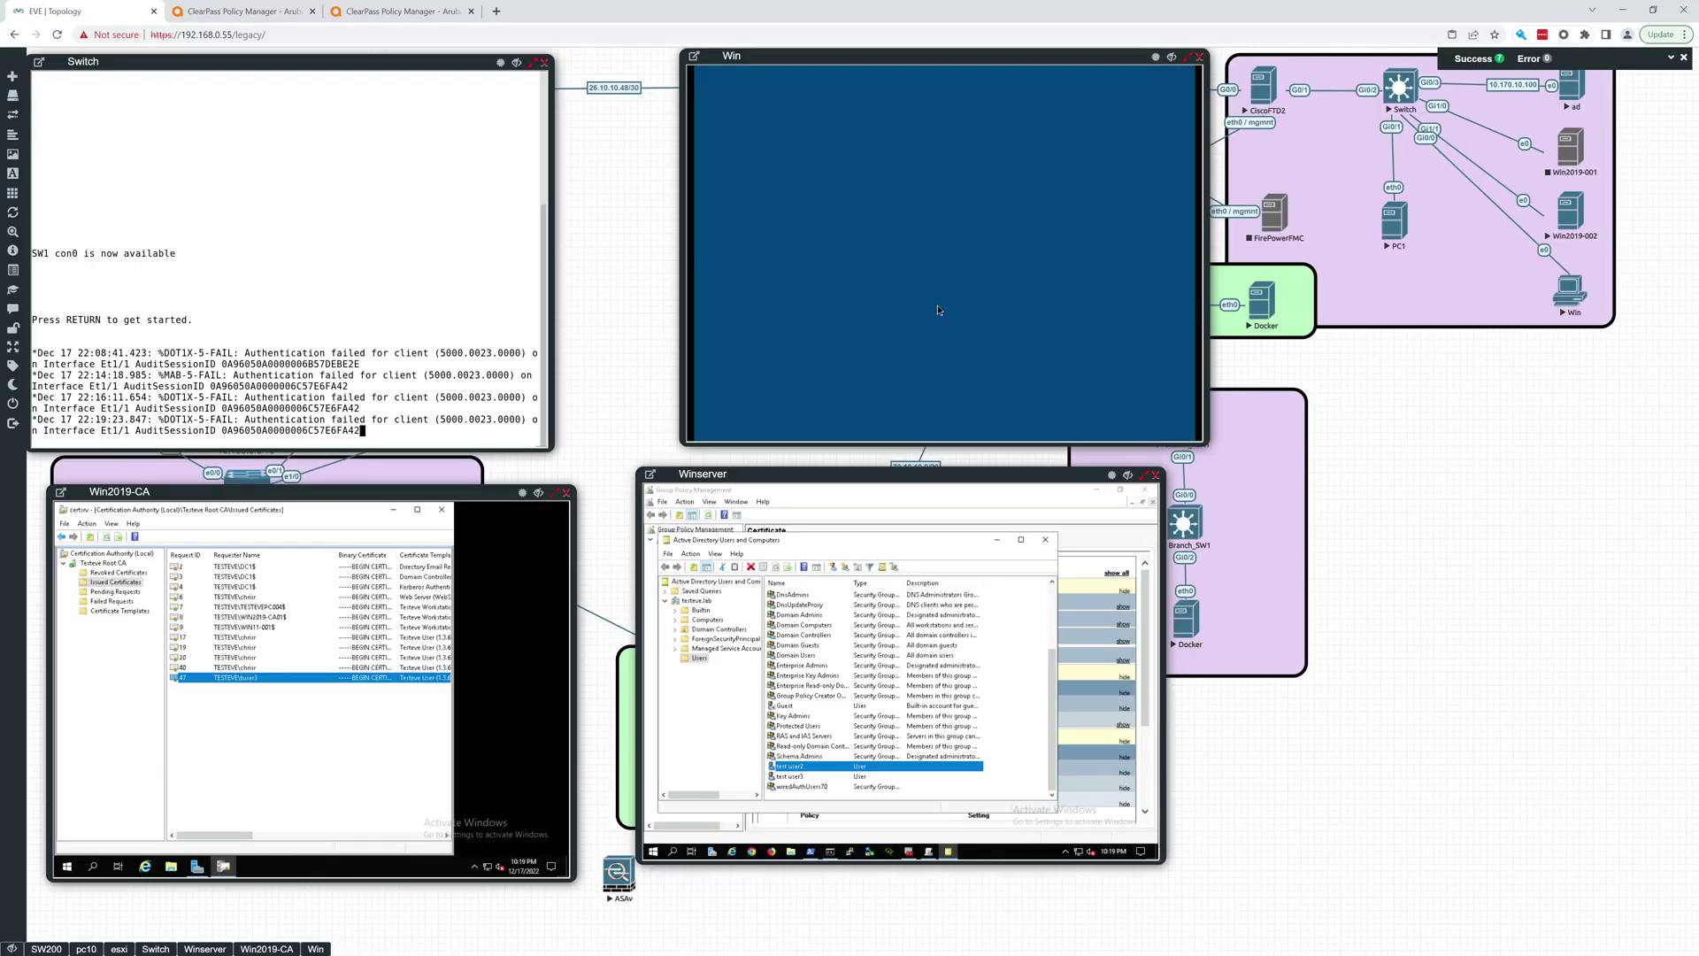
{"action": "left_click", "coordinate": [926, 302]}
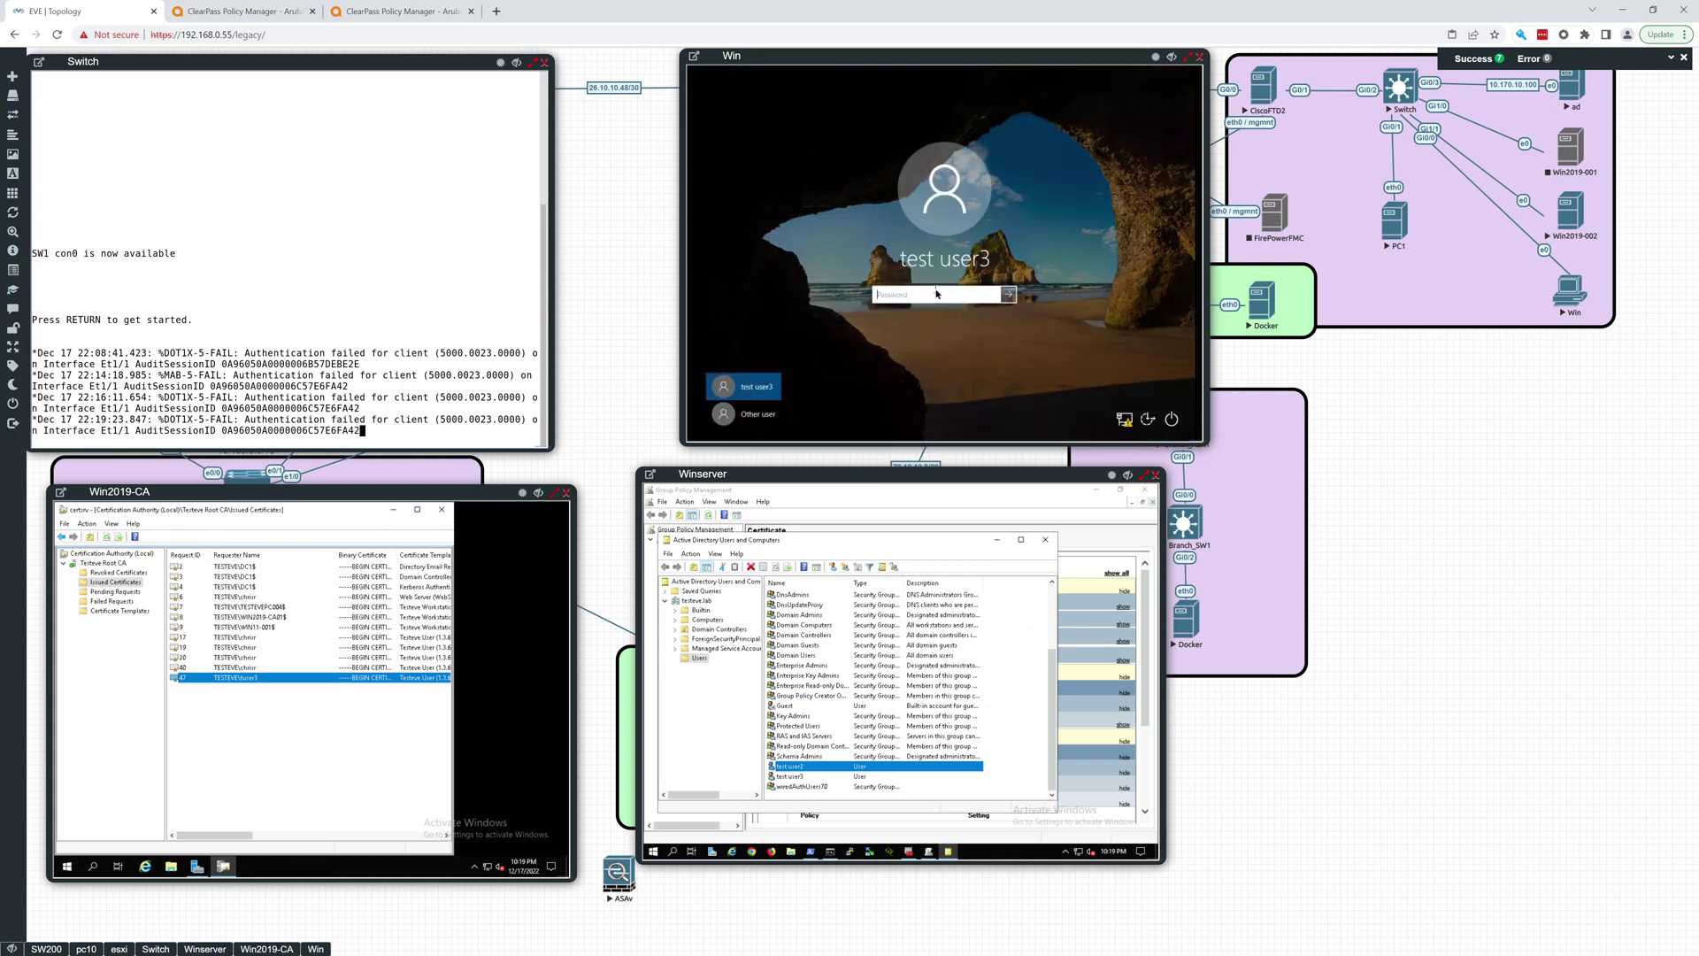
{"action": "type", "text": "•••••••••"}
{"action": "key", "text": "Return"}
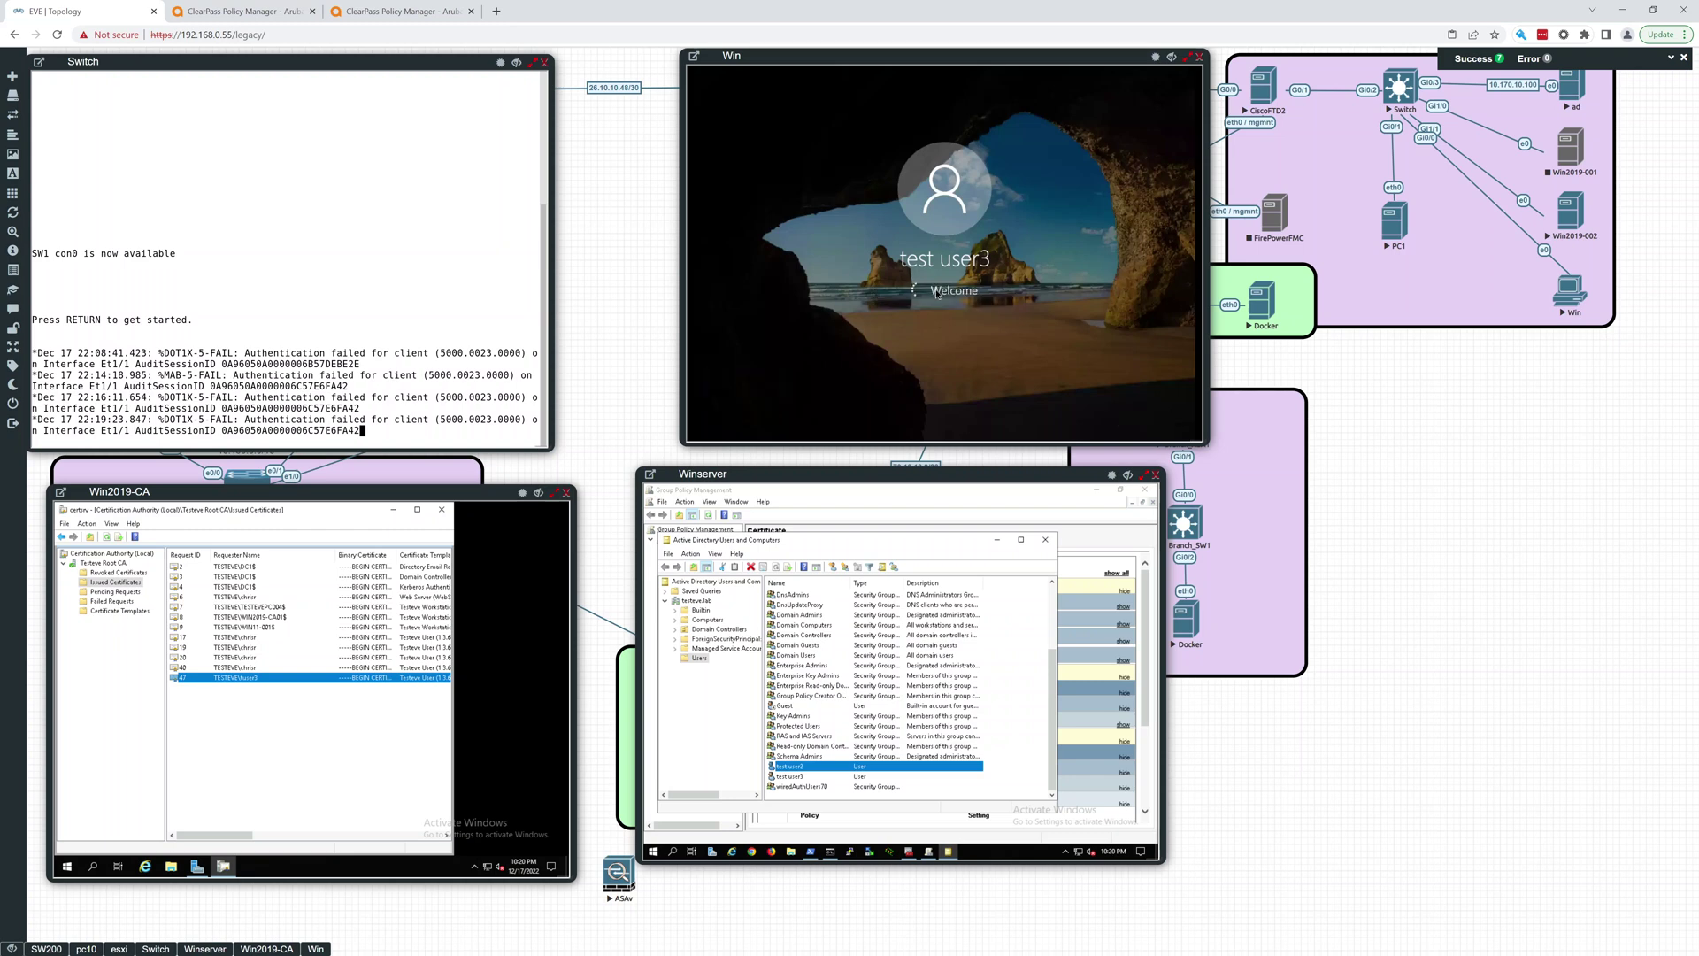
Switch to ClearPass and inspect the summary, RADIUS request and RADIUS response of the latest accepted request from test user3
{"action": "left_click", "coordinate": [239, 12]}
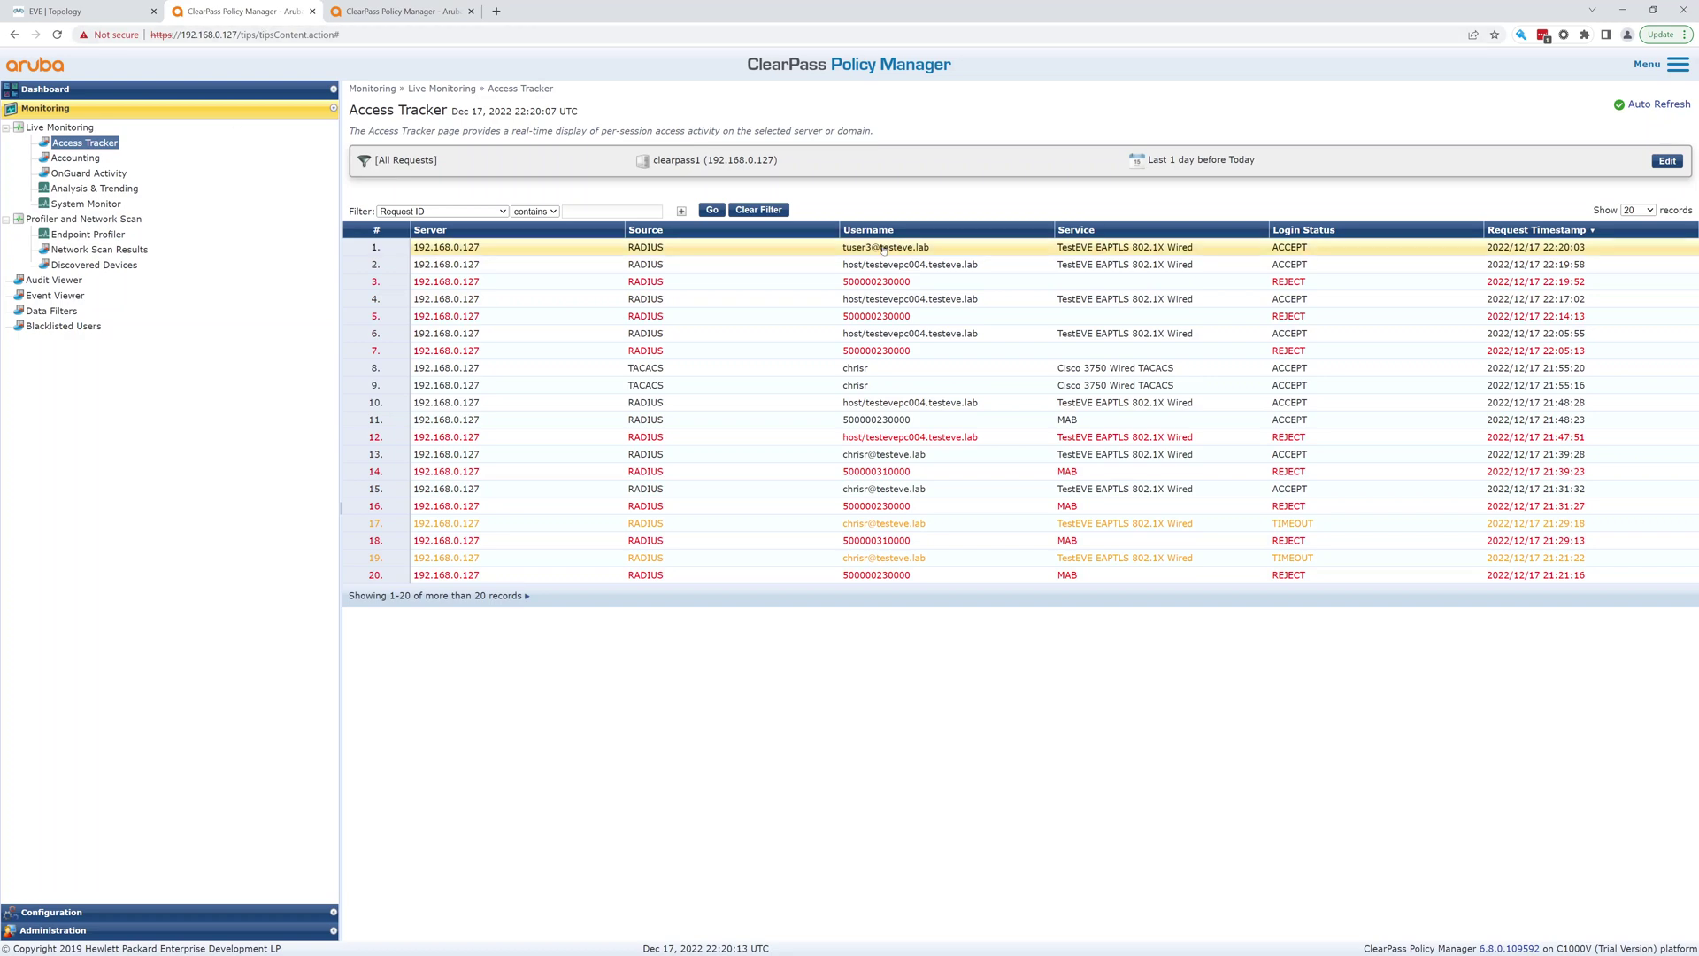
{"action": "left_click", "coordinate": [917, 249]}
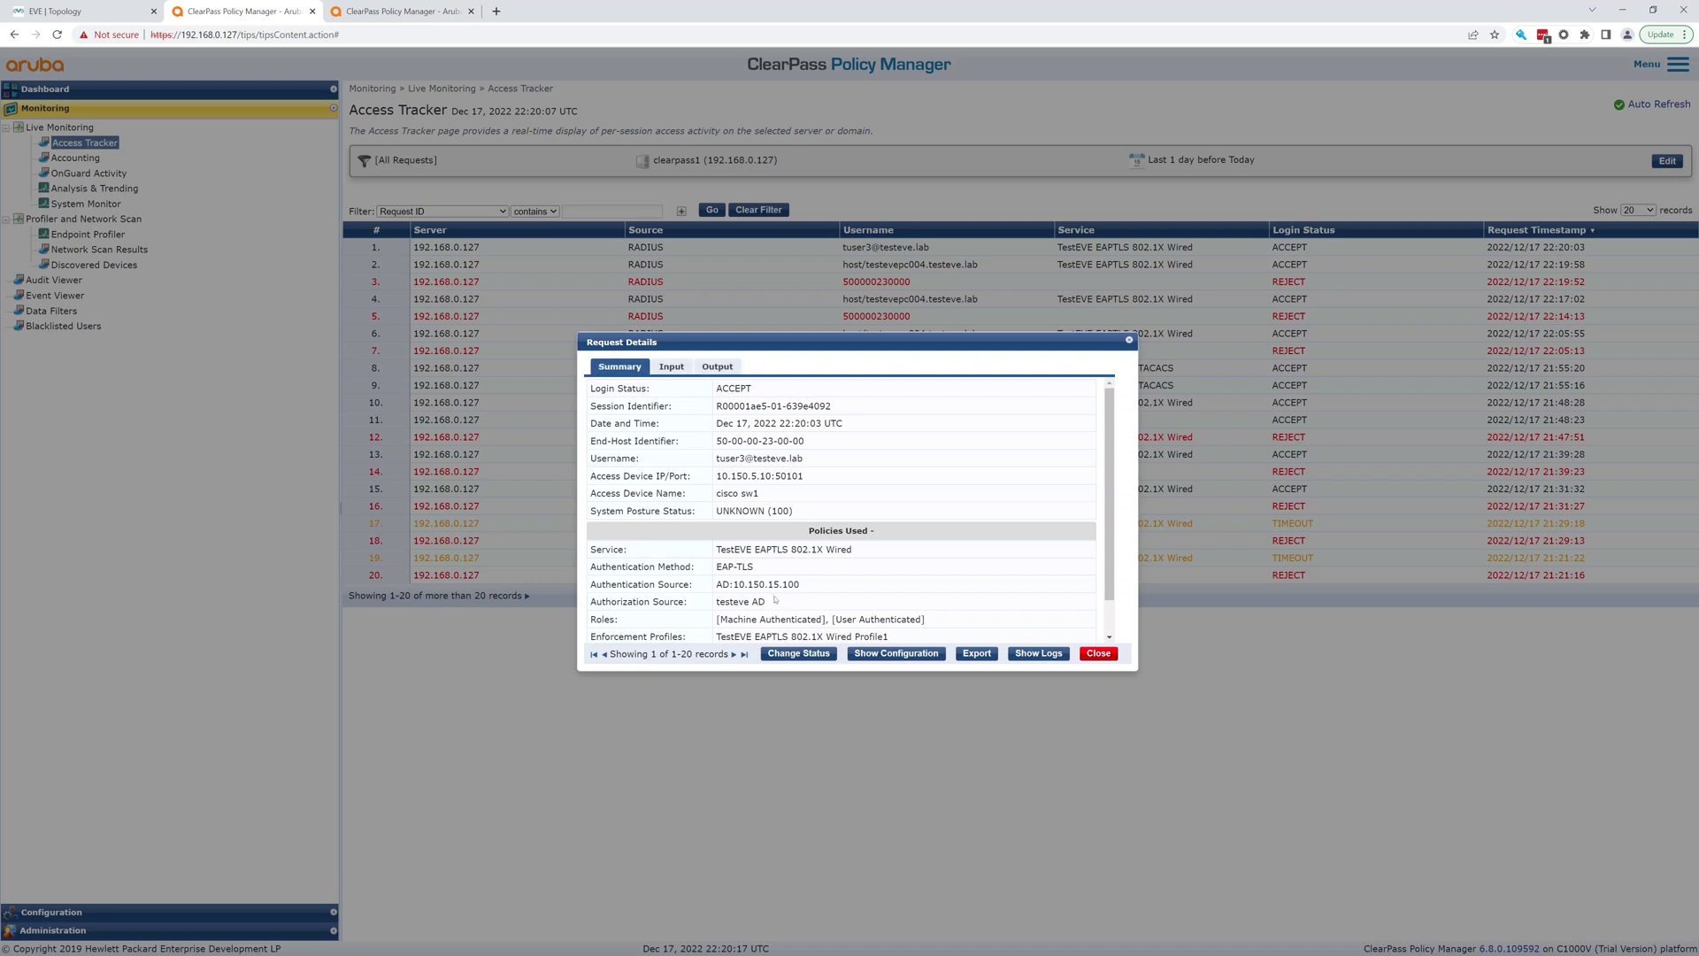
{"action": "left_click", "coordinate": [669, 367]}
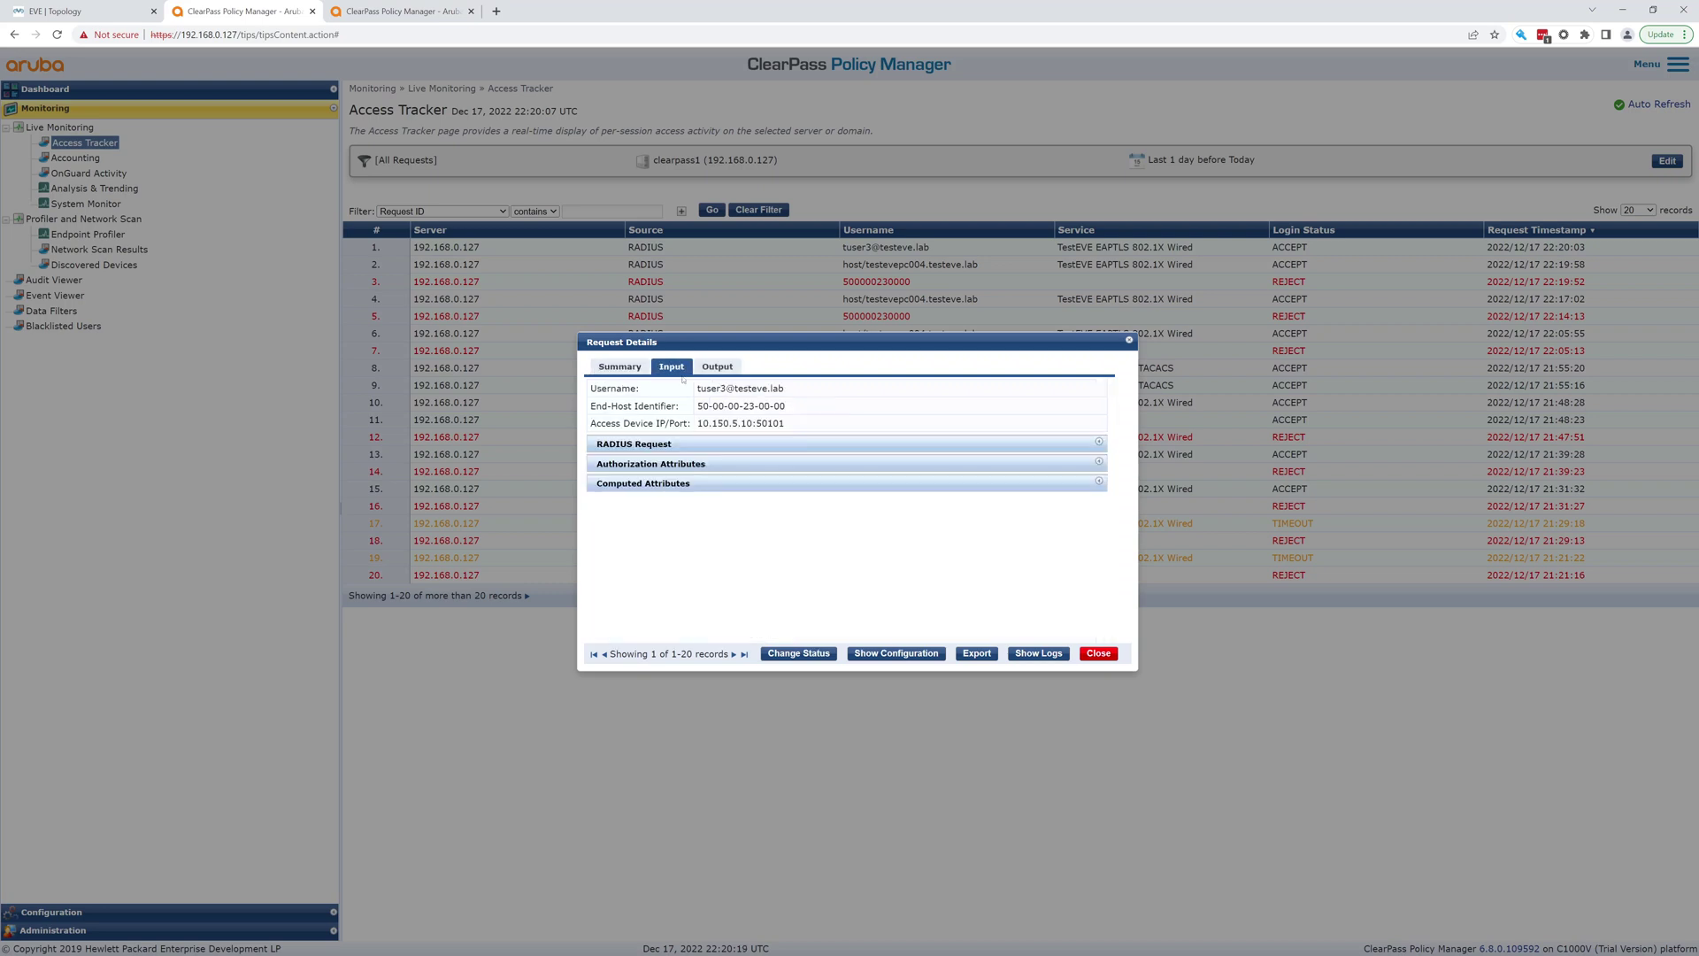
{"action": "left_click", "coordinate": [682, 446]}
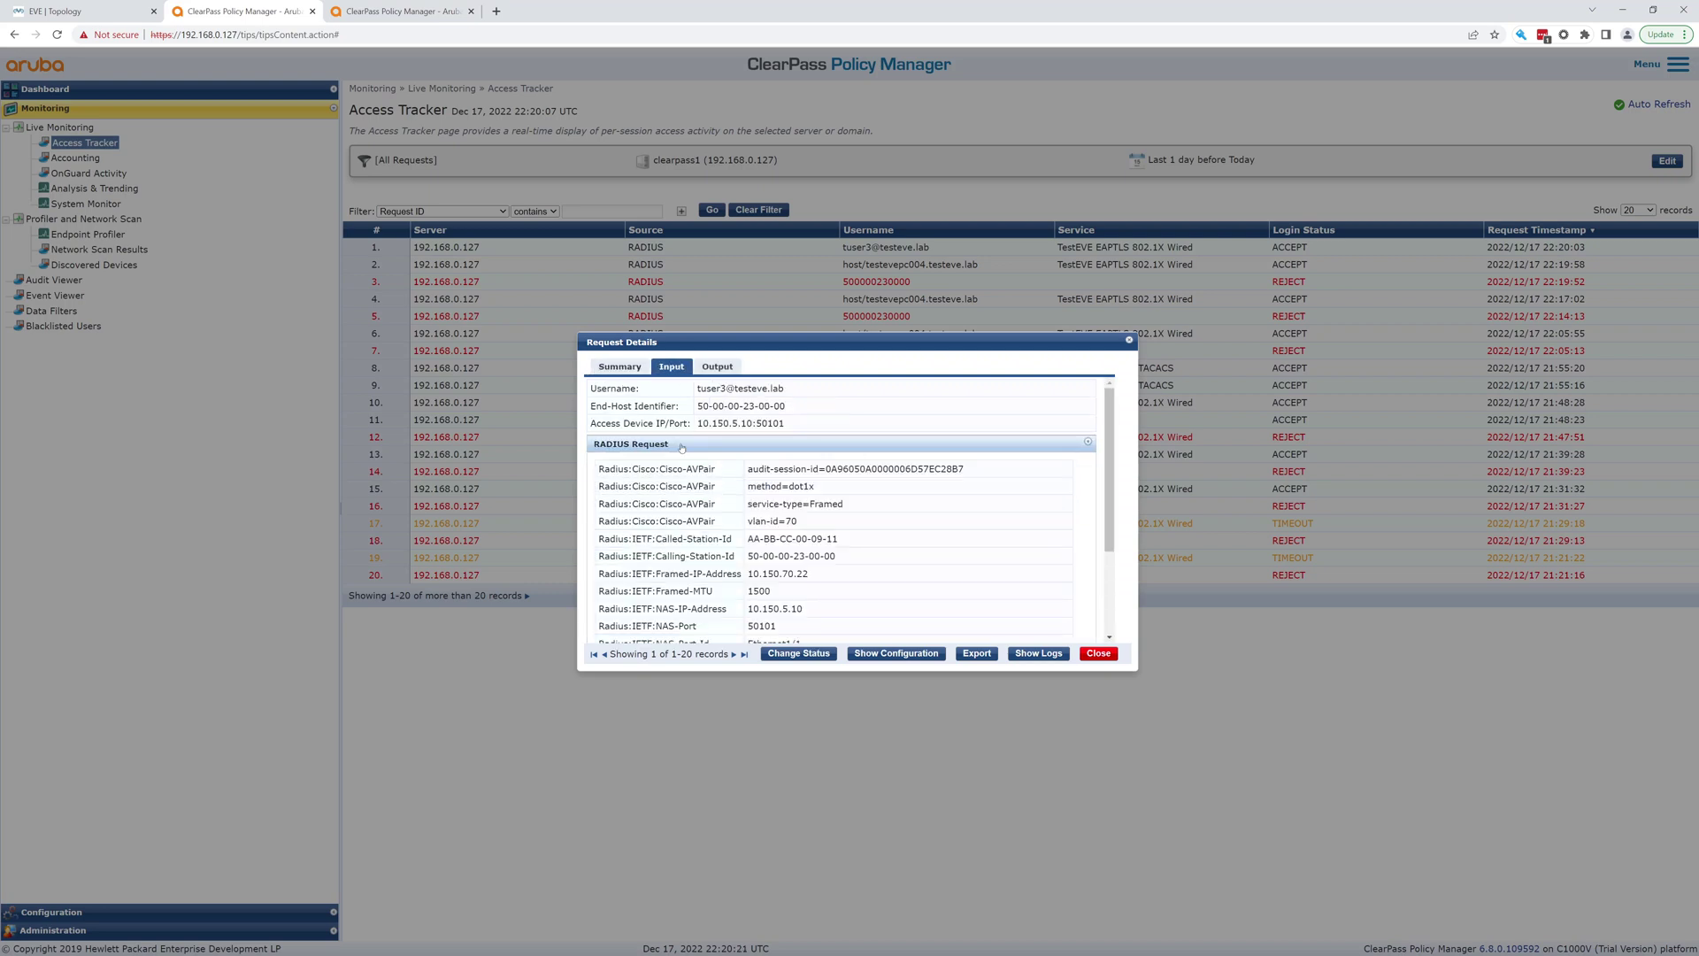
{"action": "left_click", "coordinate": [682, 445]}
{"action": "left_click", "coordinate": [717, 371]}
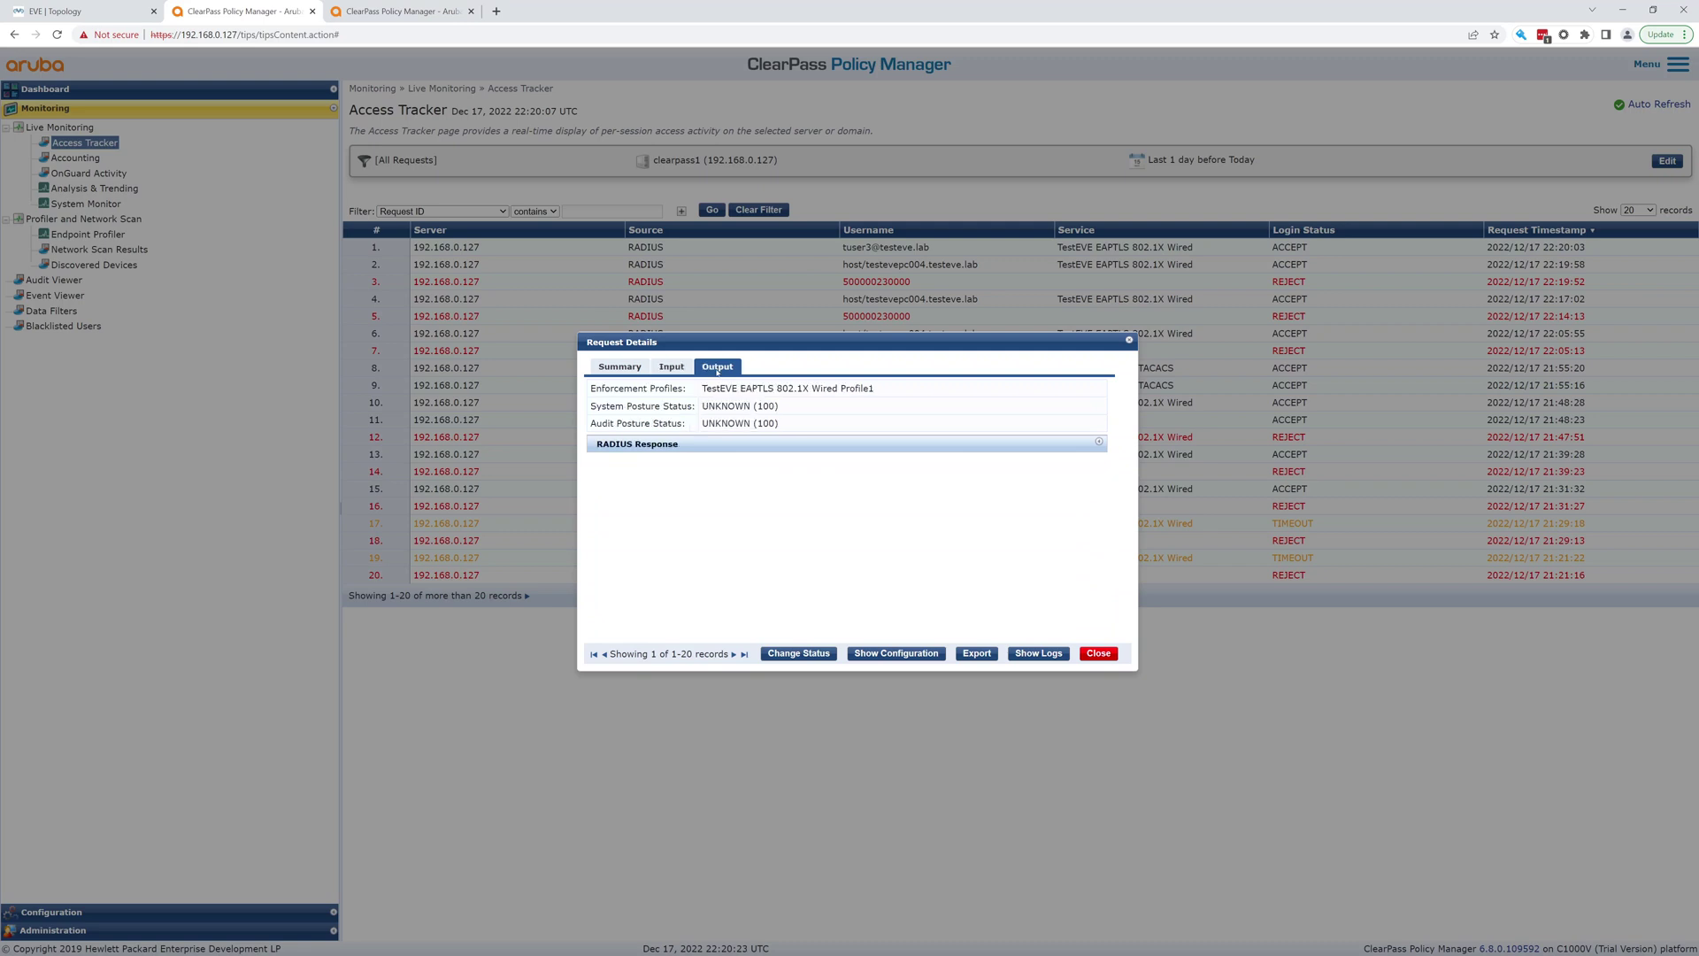
{"action": "left_click", "coordinate": [693, 444]}
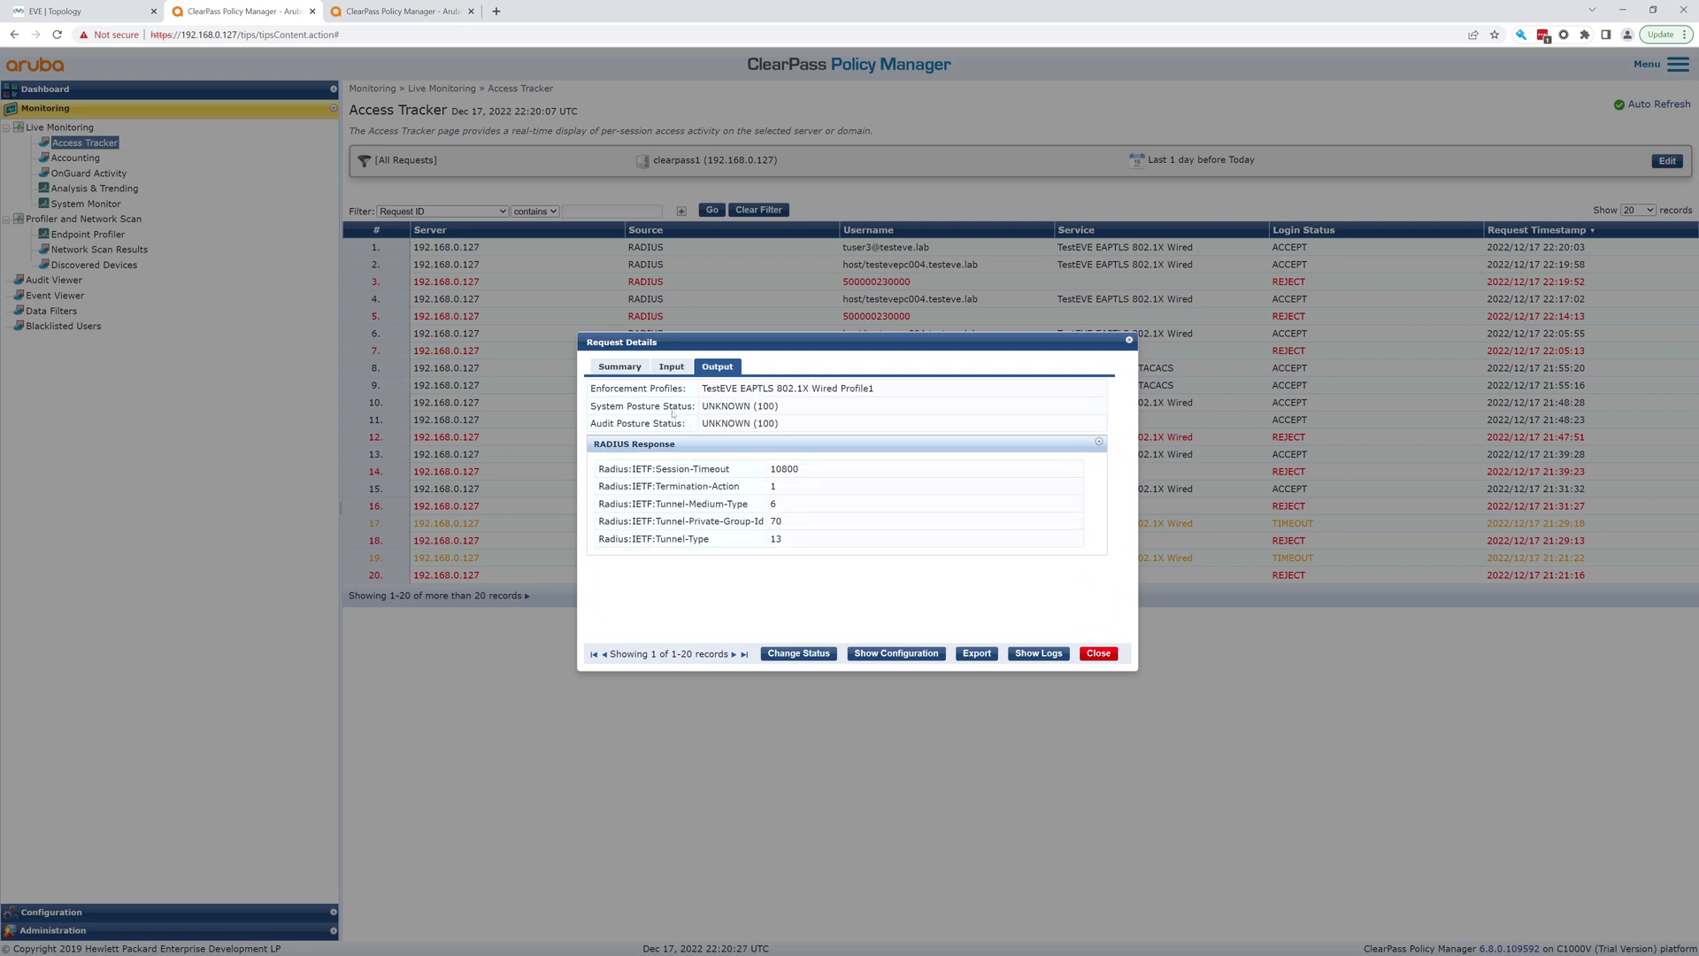
Review the authorization and computed attributes of test user3's request, recheck its summary and close the details
{"action": "left_click", "coordinate": [675, 365]}
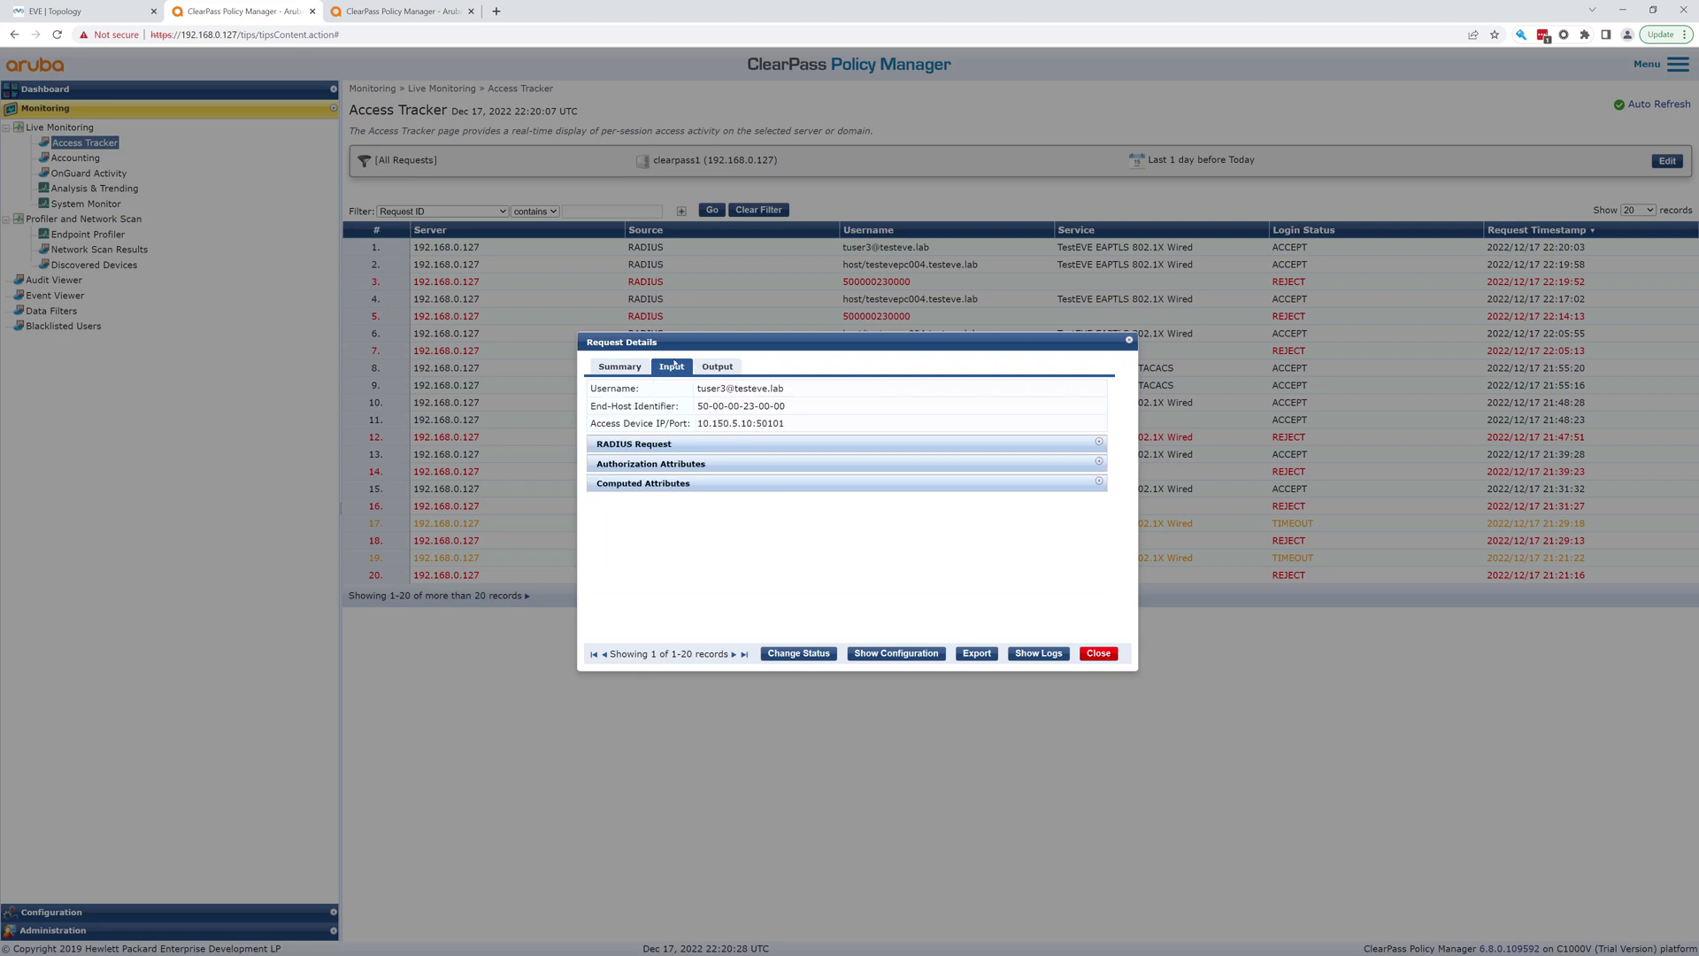
{"action": "left_click", "coordinate": [667, 466]}
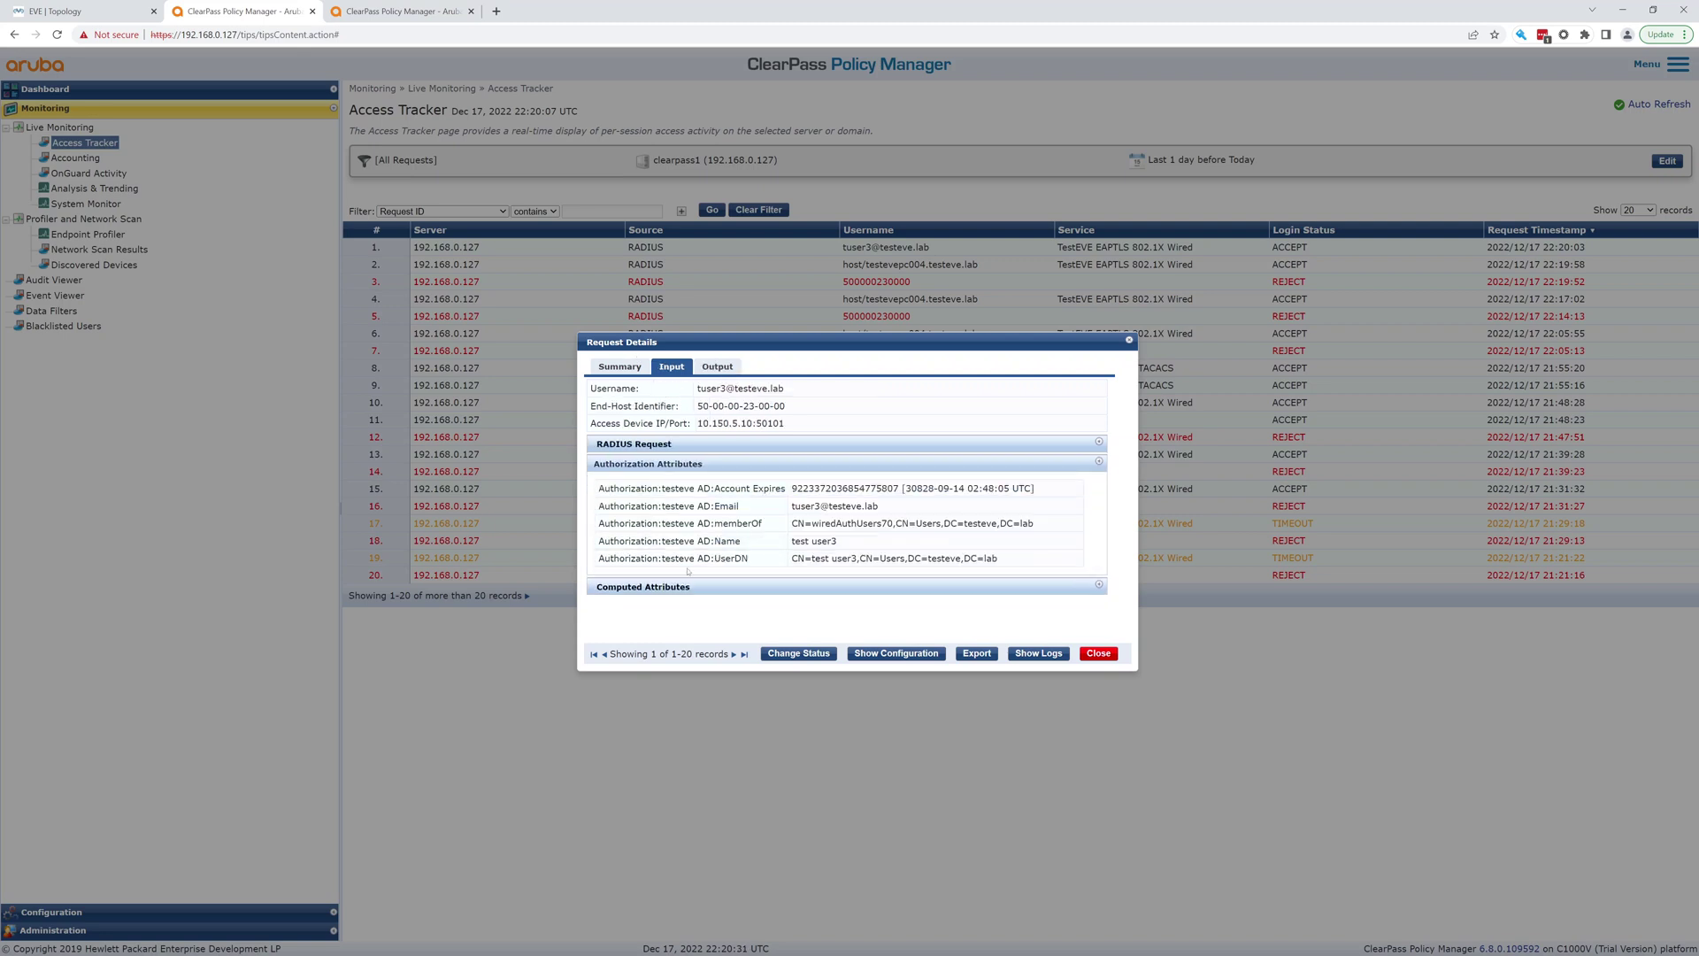
{"action": "left_click", "coordinate": [694, 588]}
{"action": "scroll", "coordinate": [697, 532], "scroll_direction": "down", "scroll_amount": 5}
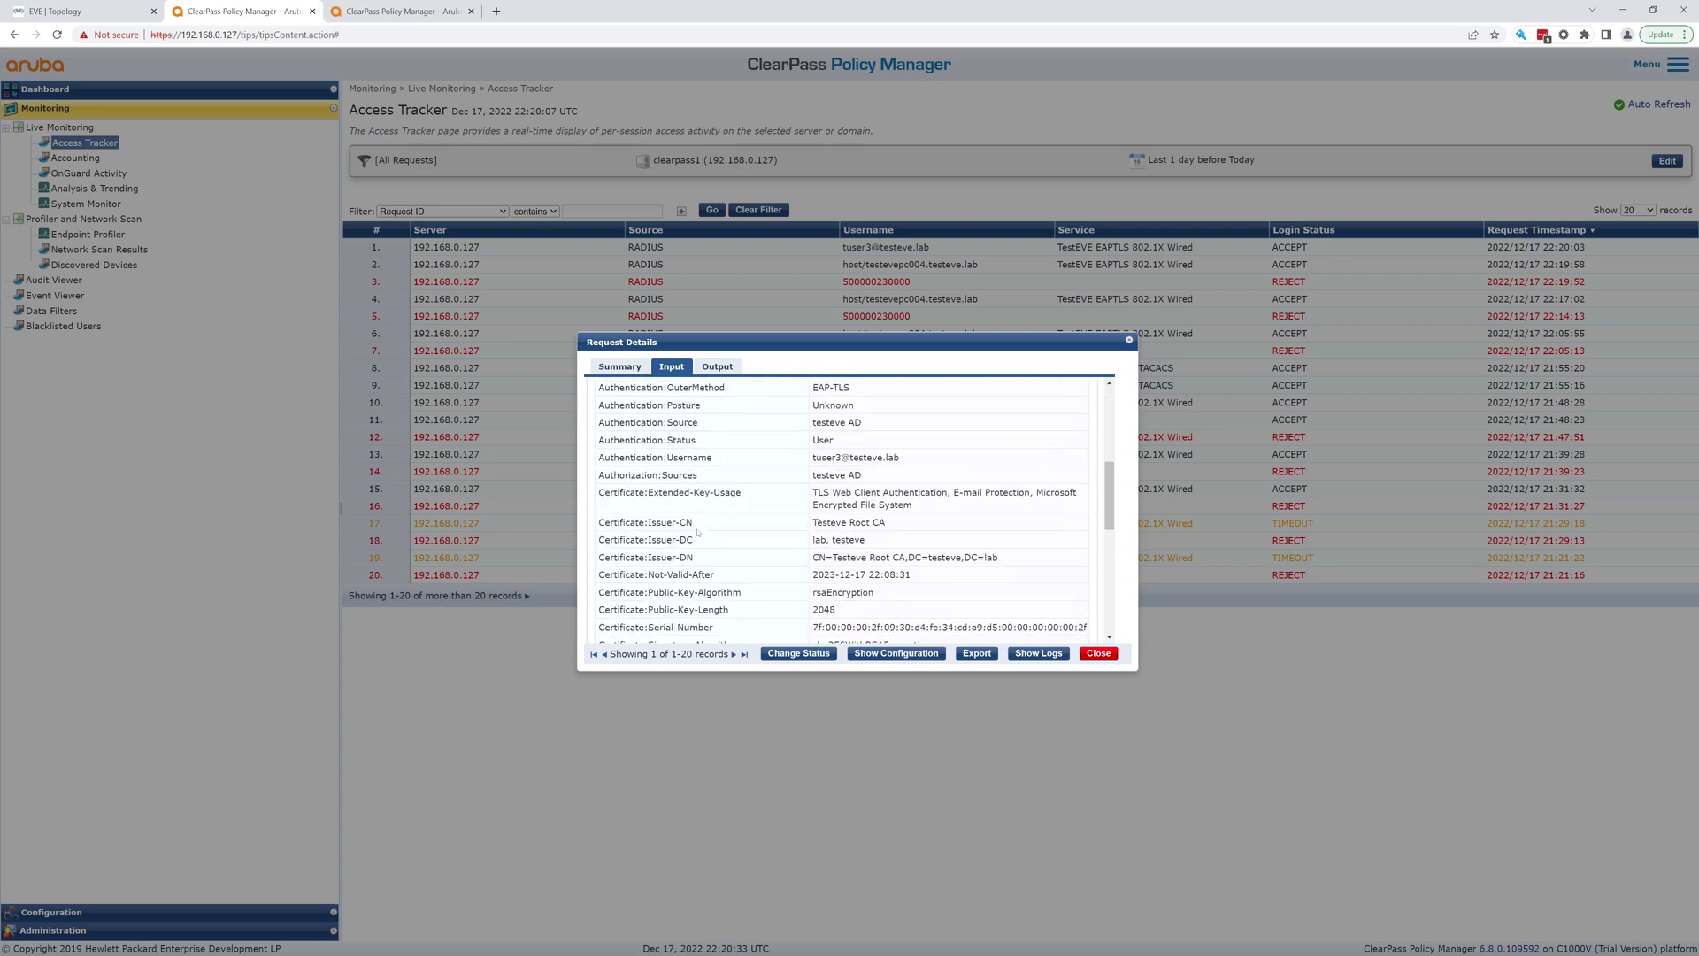
{"action": "scroll", "coordinate": [697, 532], "scroll_direction": "down", "scroll_amount": 5}
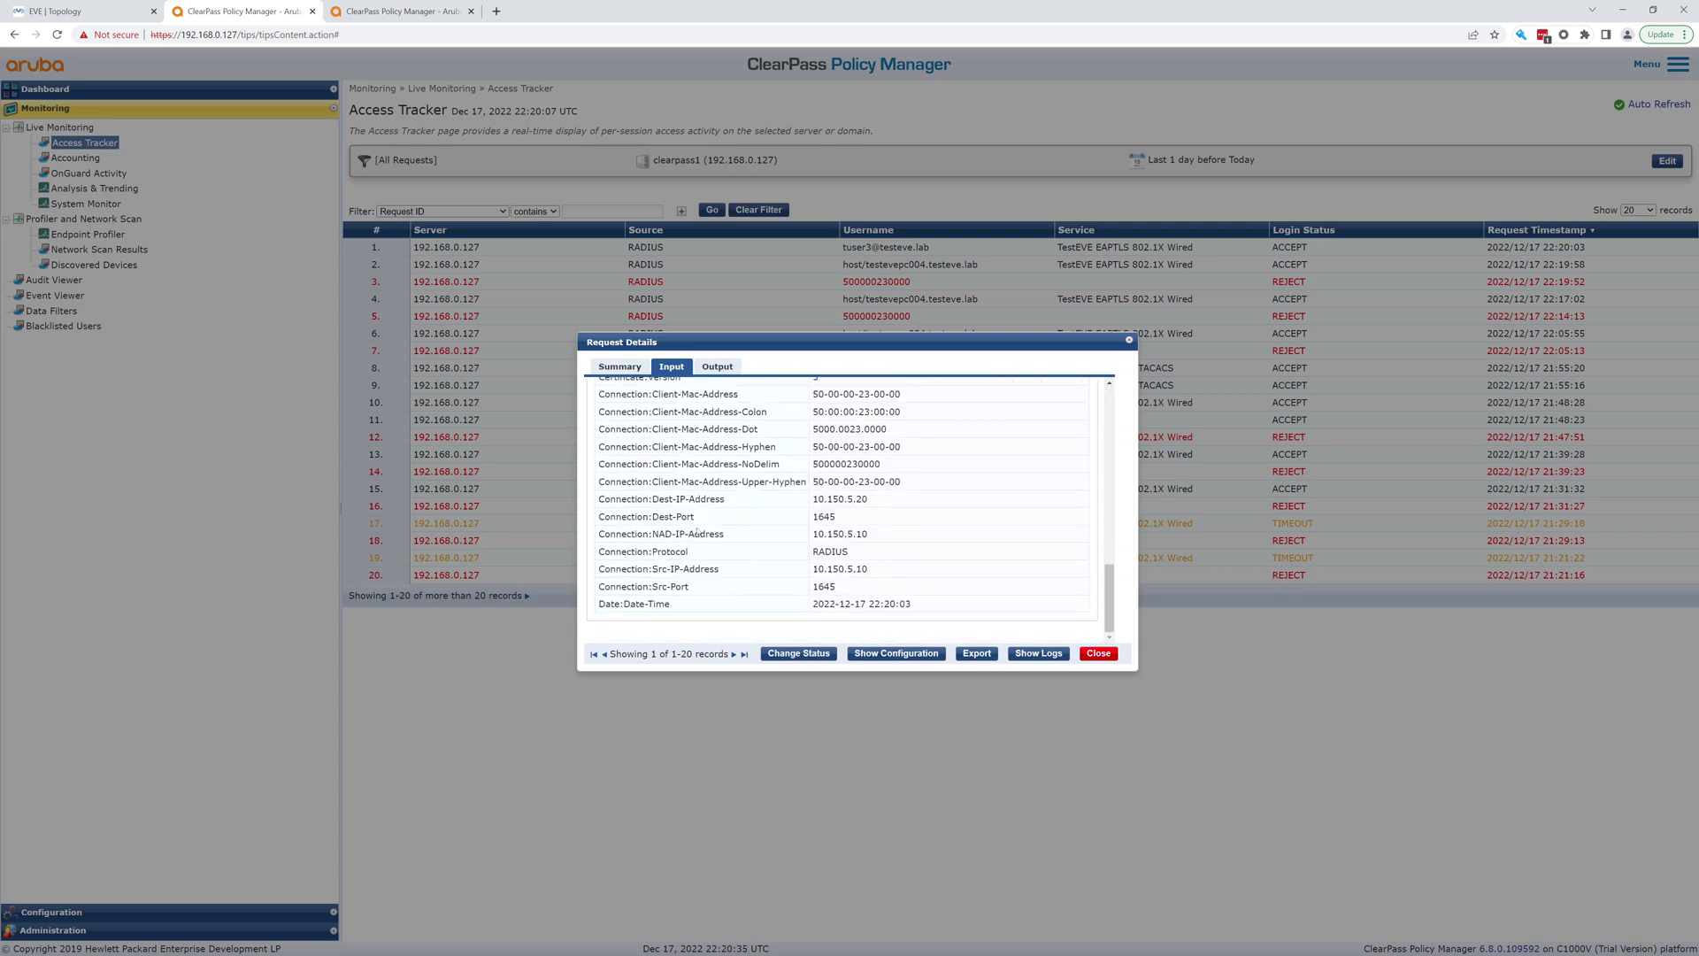
{"action": "left_click", "coordinate": [629, 370]}
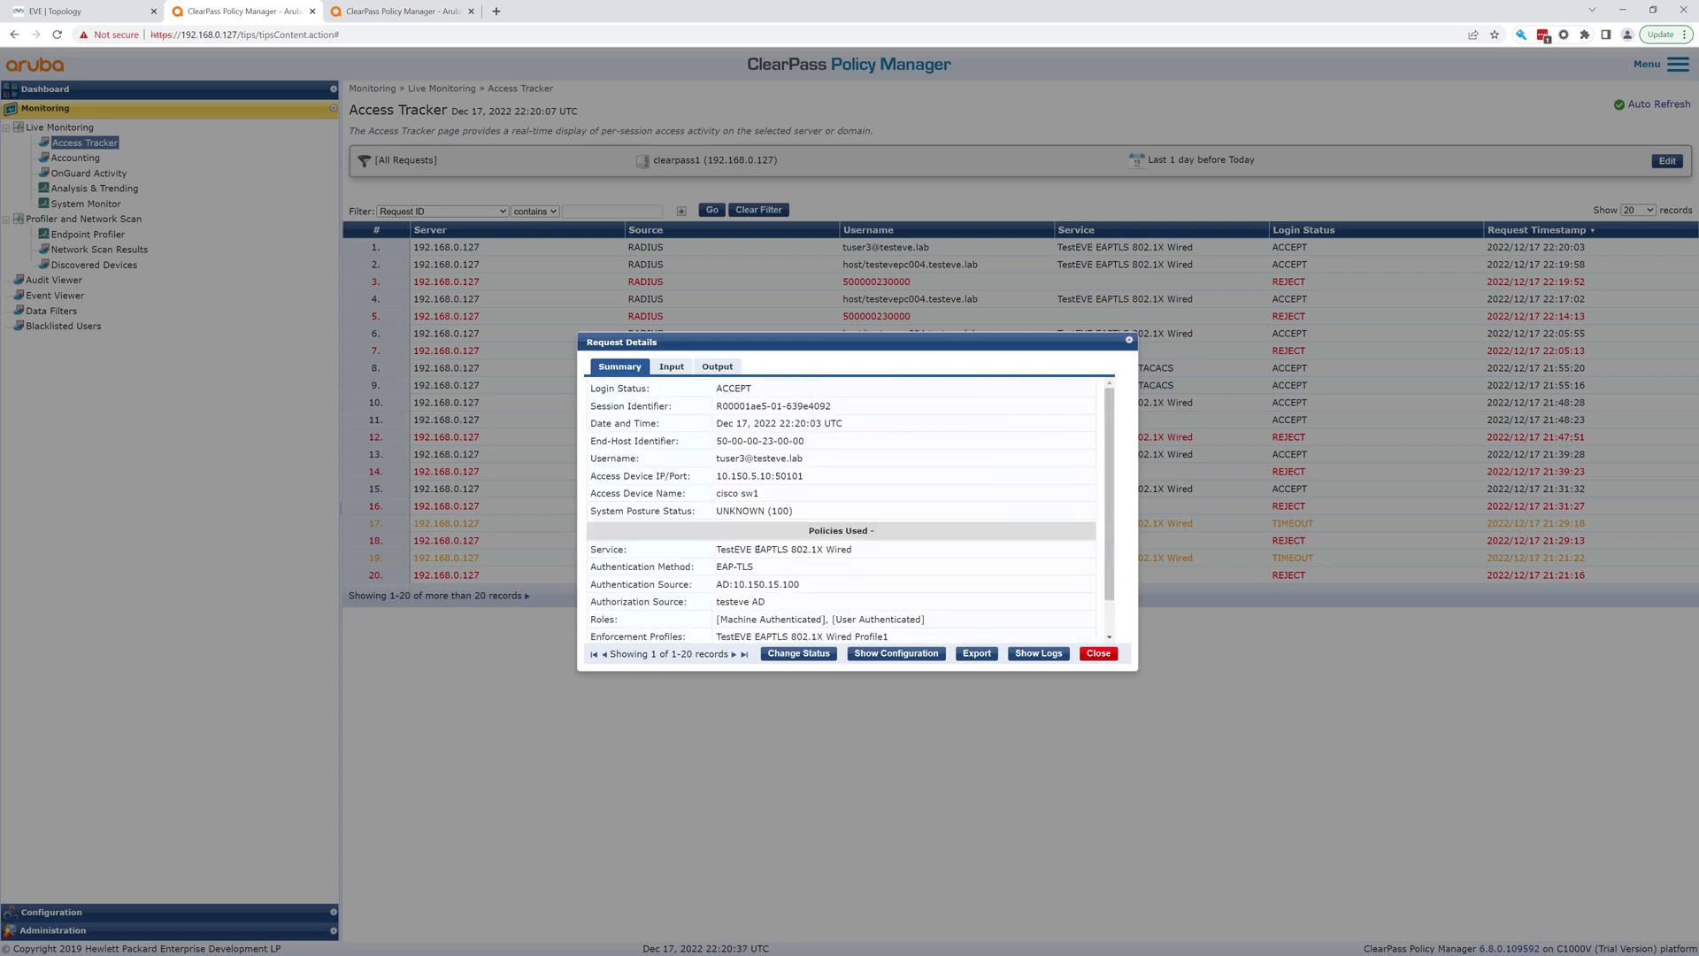
{"action": "scroll", "coordinate": [757, 549], "scroll_direction": "down", "scroll_amount": 1}
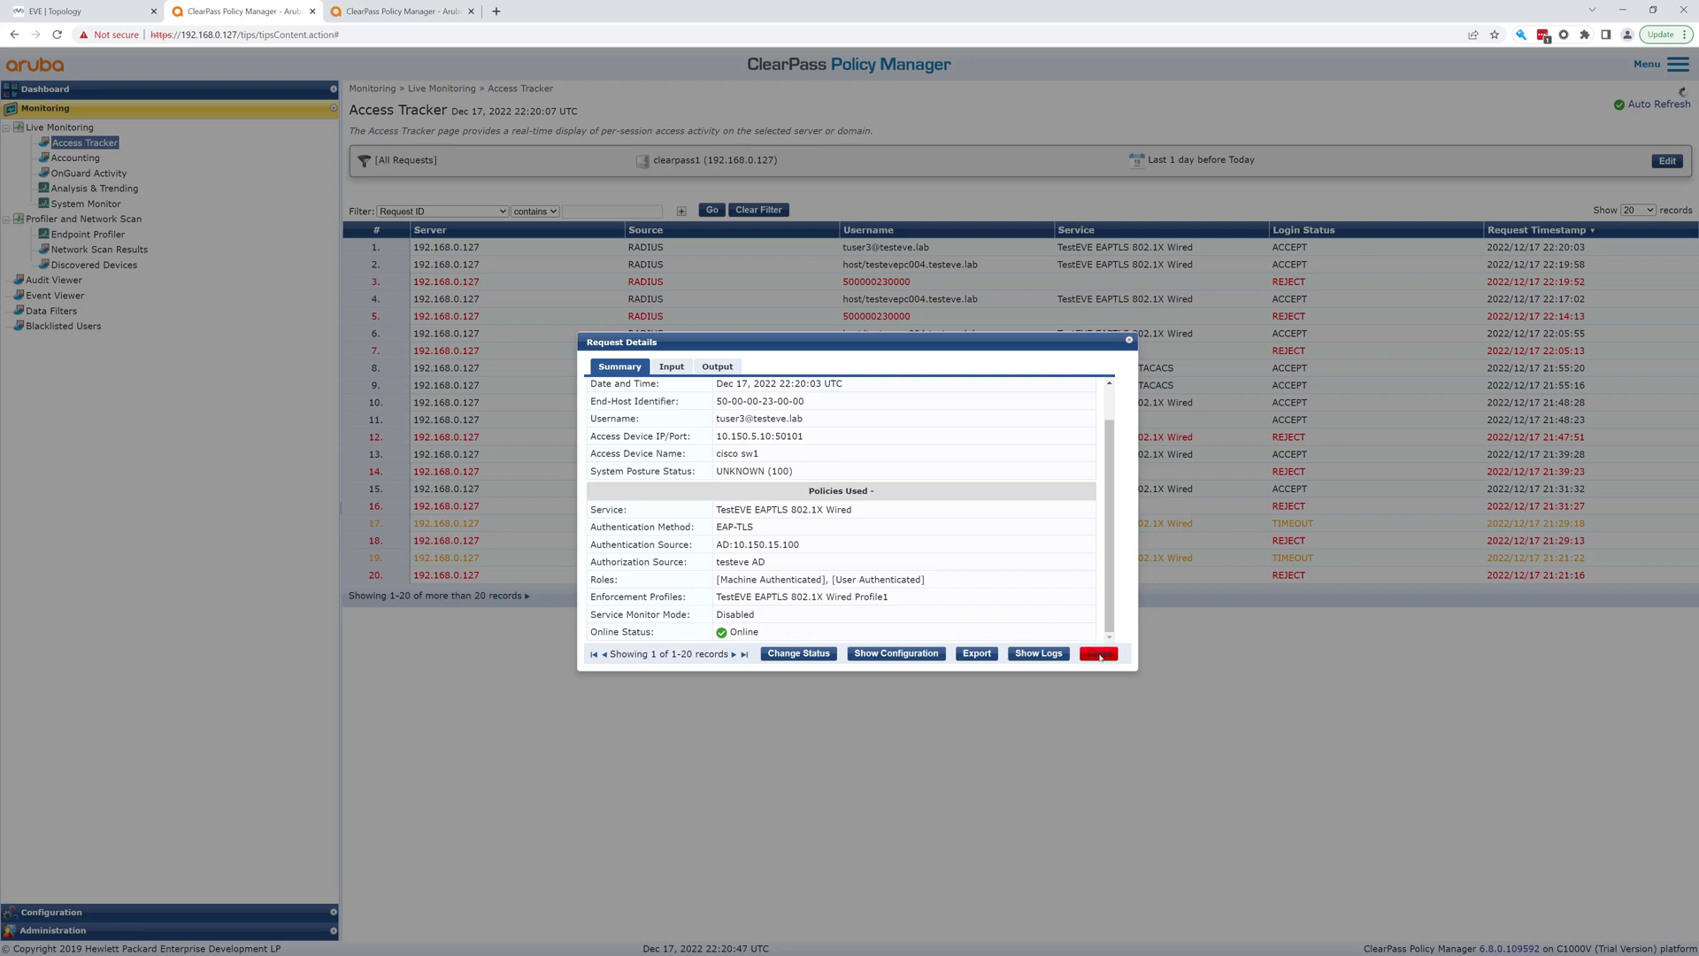
{"action": "left_click", "coordinate": [1099, 655]}
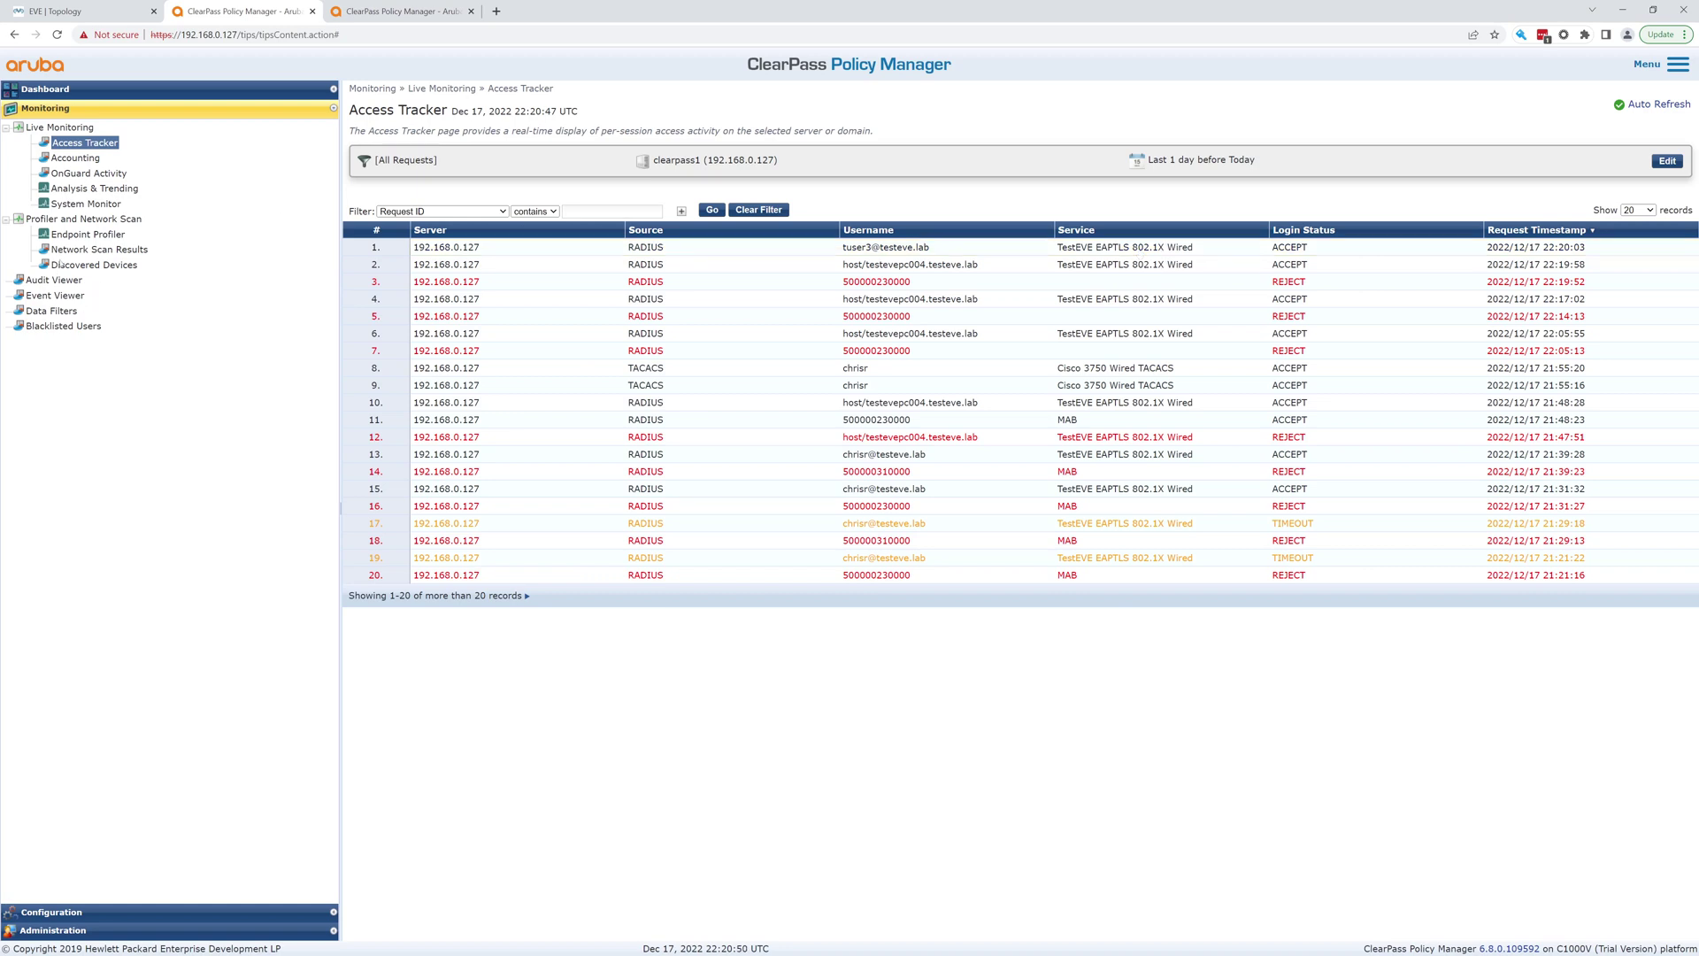
Look through the lists of enforcement profiles and enforcement policies
{"action": "left_click", "coordinate": [148, 912]}
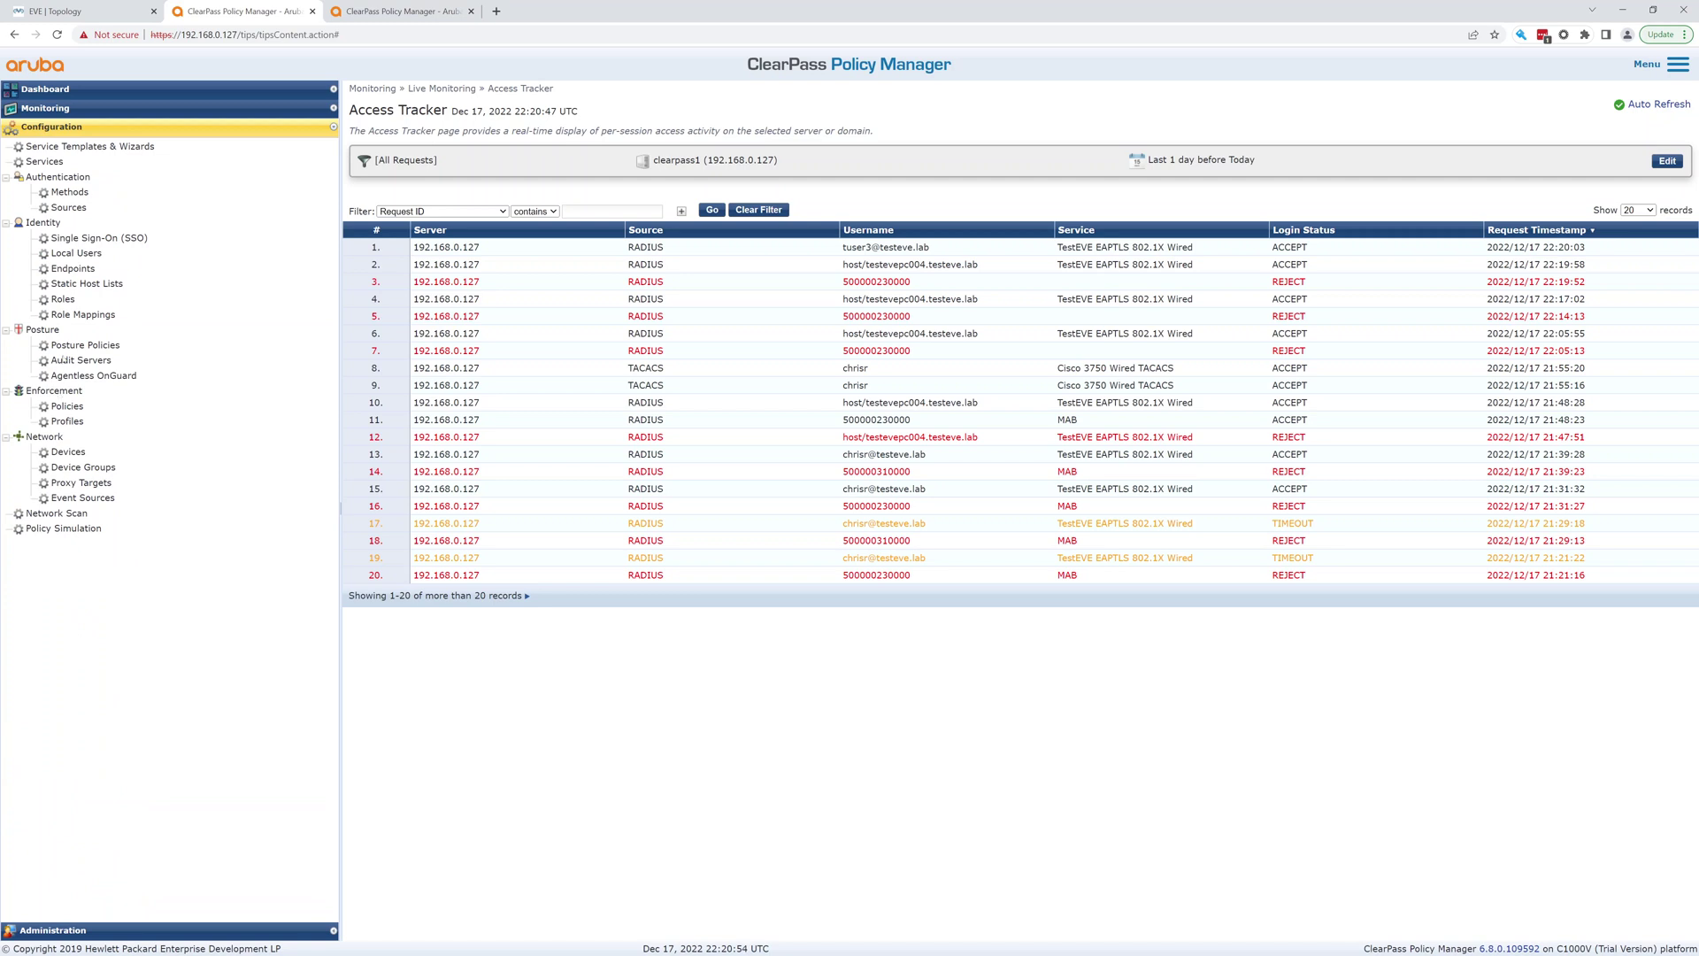
{"action": "left_click", "coordinate": [63, 425]}
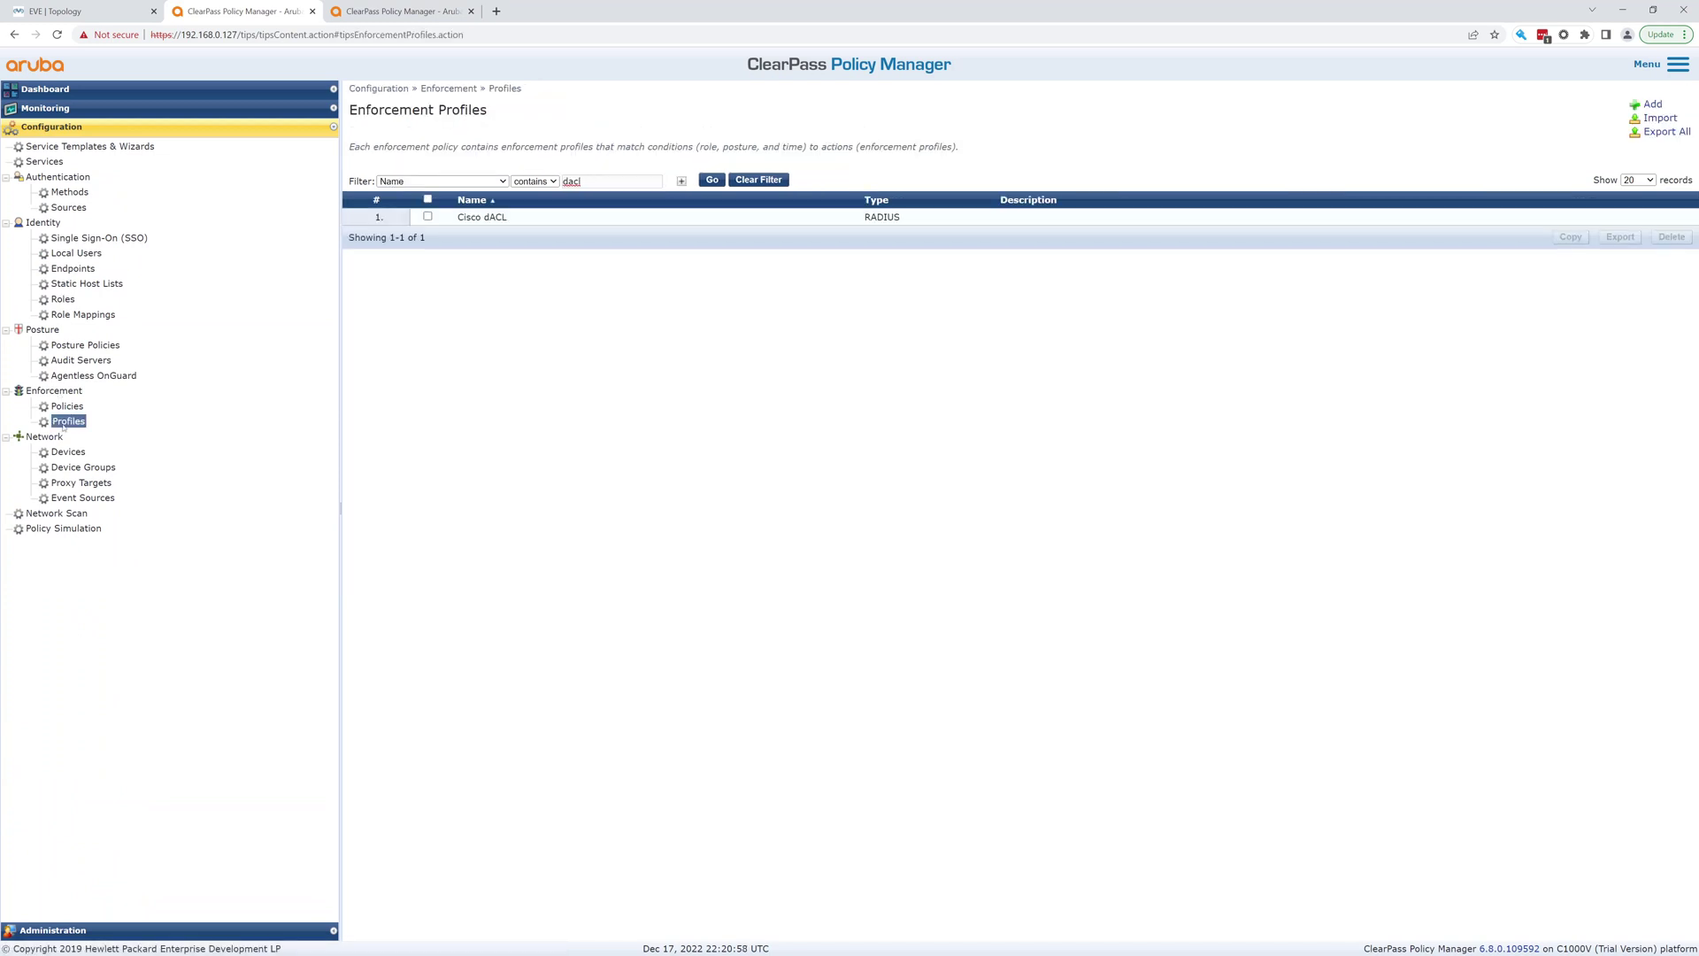
{"action": "left_click", "coordinate": [66, 407]}
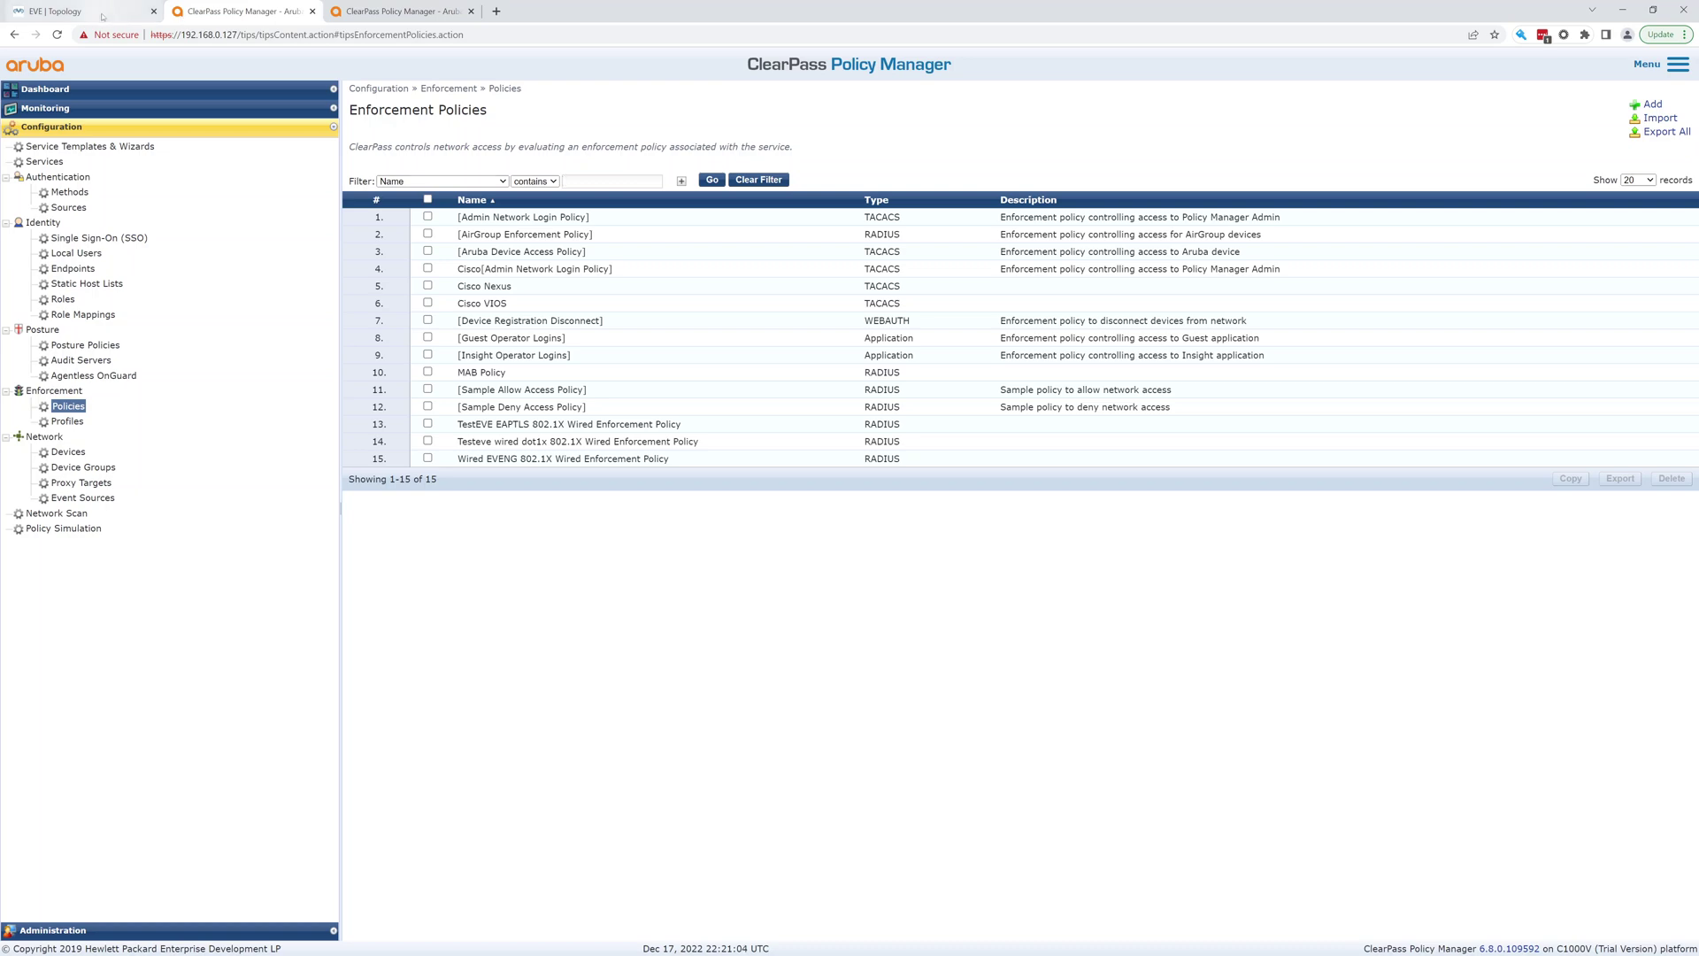
Return to the Access Tracker and check the roles and enforcement profile in test user3's latest request summary, closing the details after reading
{"action": "left_click", "coordinate": [61, 108]}
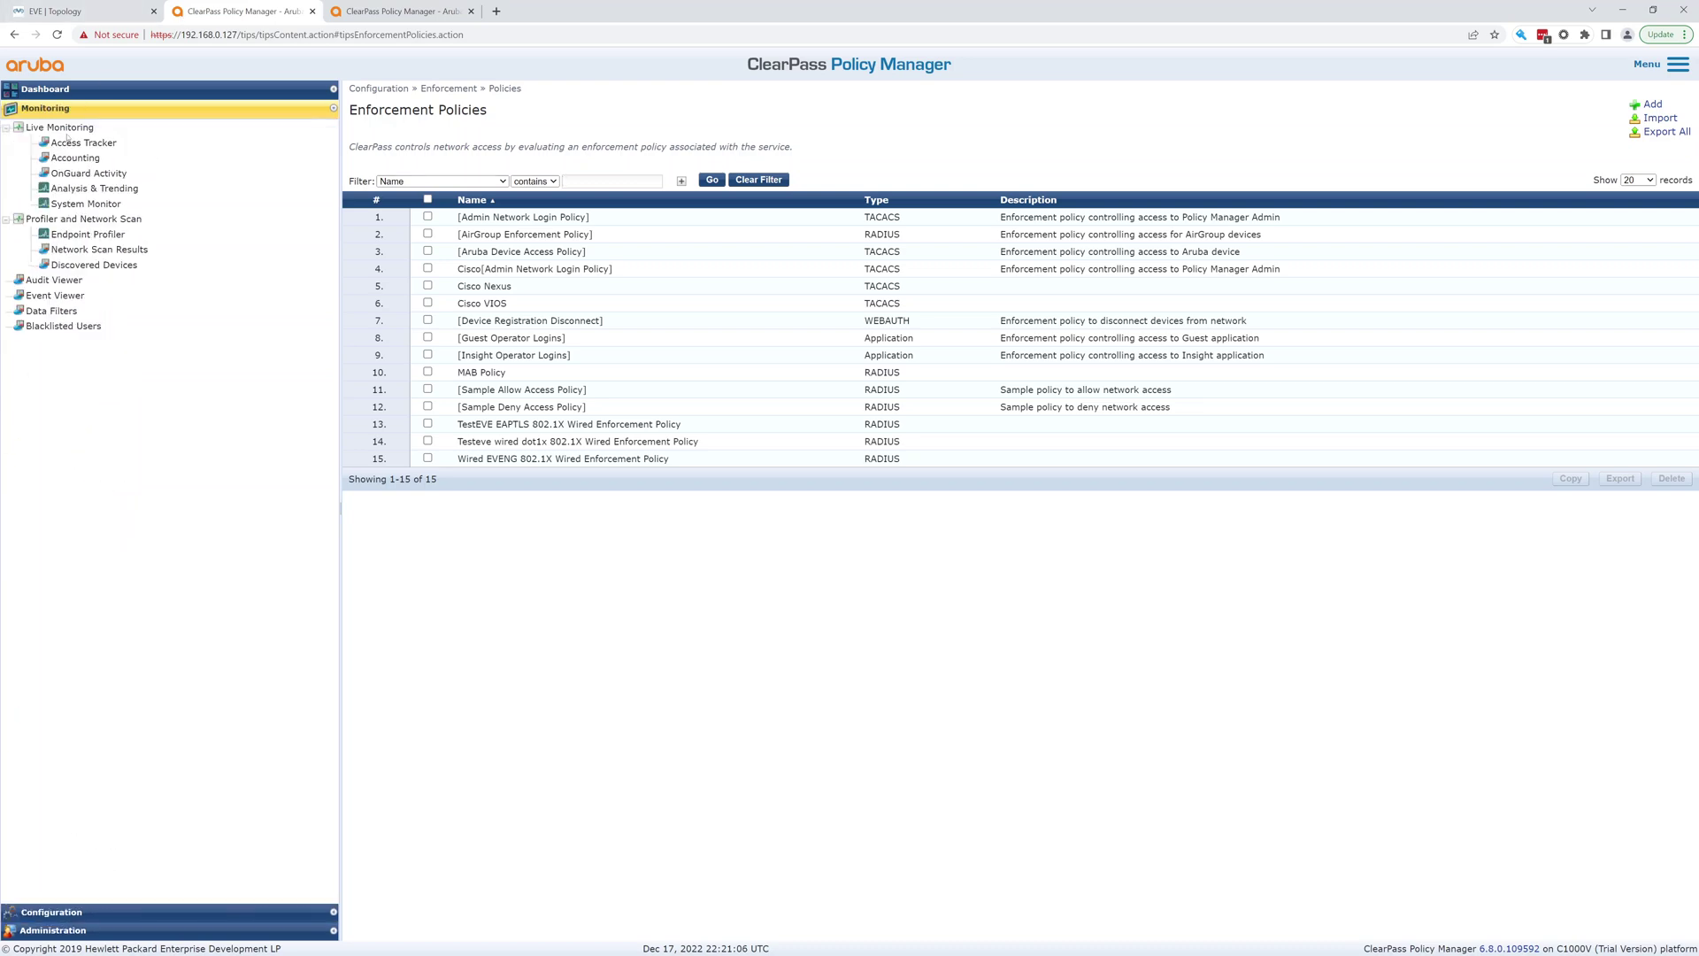
{"action": "left_click", "coordinate": [69, 144]}
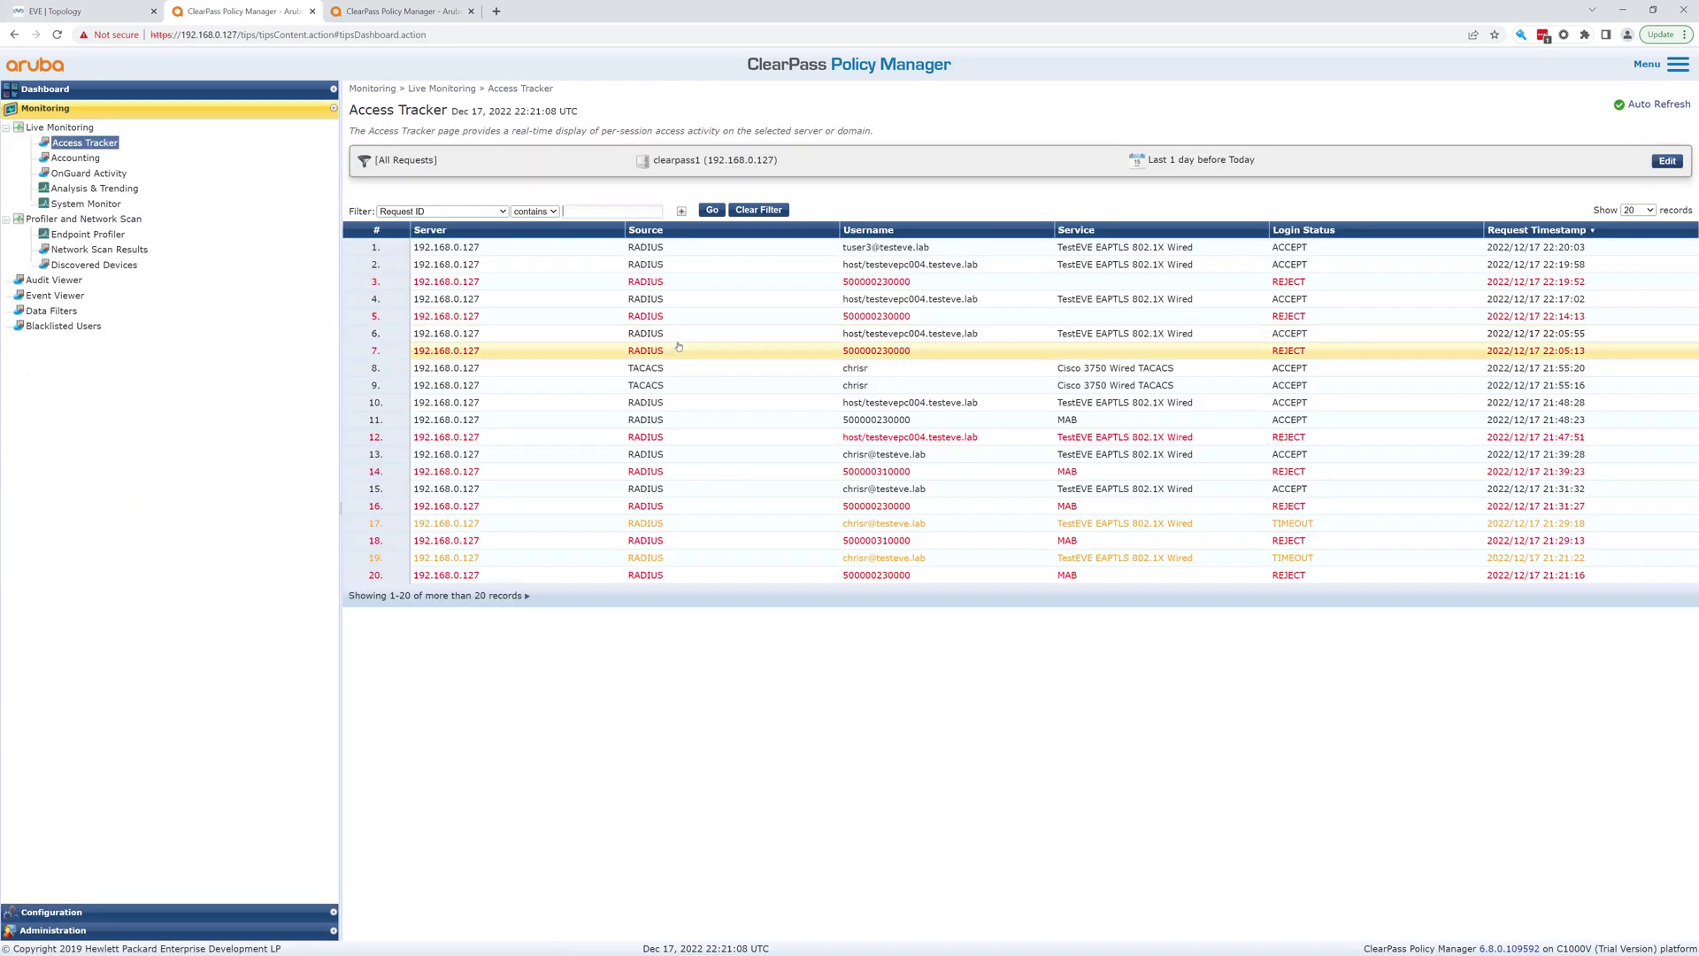
{"action": "left_click", "coordinate": [869, 249]}
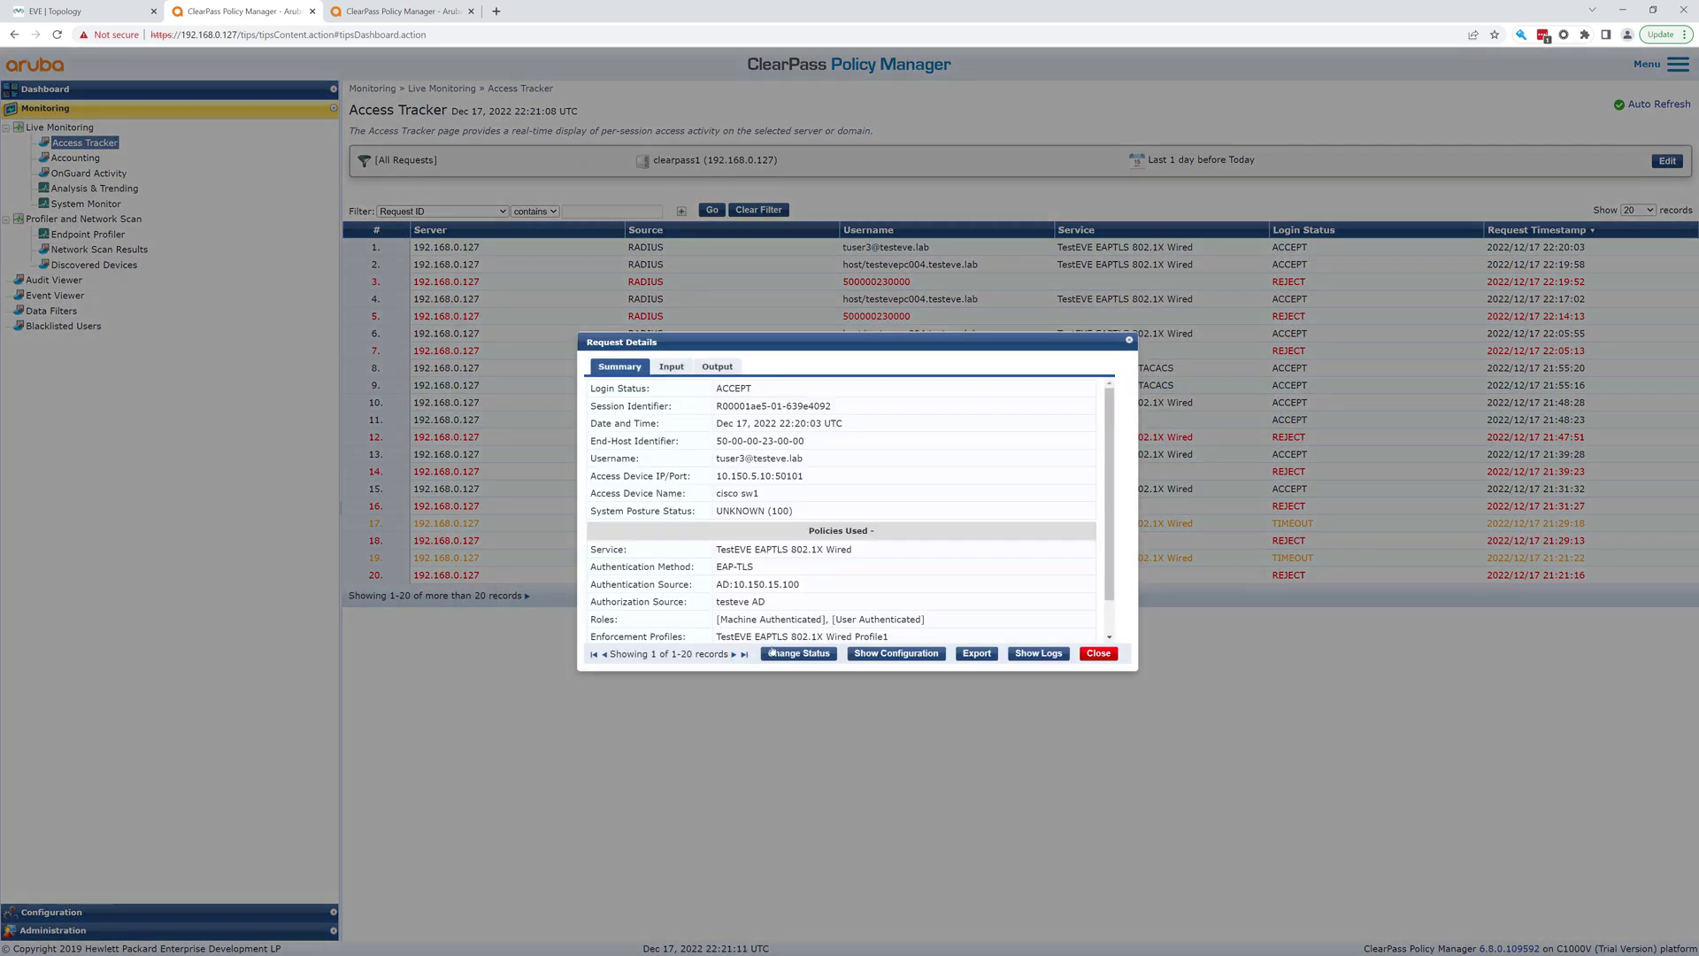
{"action": "scroll", "coordinate": [771, 551], "scroll_direction": "down", "scroll_amount": 1}
{"action": "scroll", "coordinate": [761, 571], "scroll_direction": "down", "scroll_amount": 1}
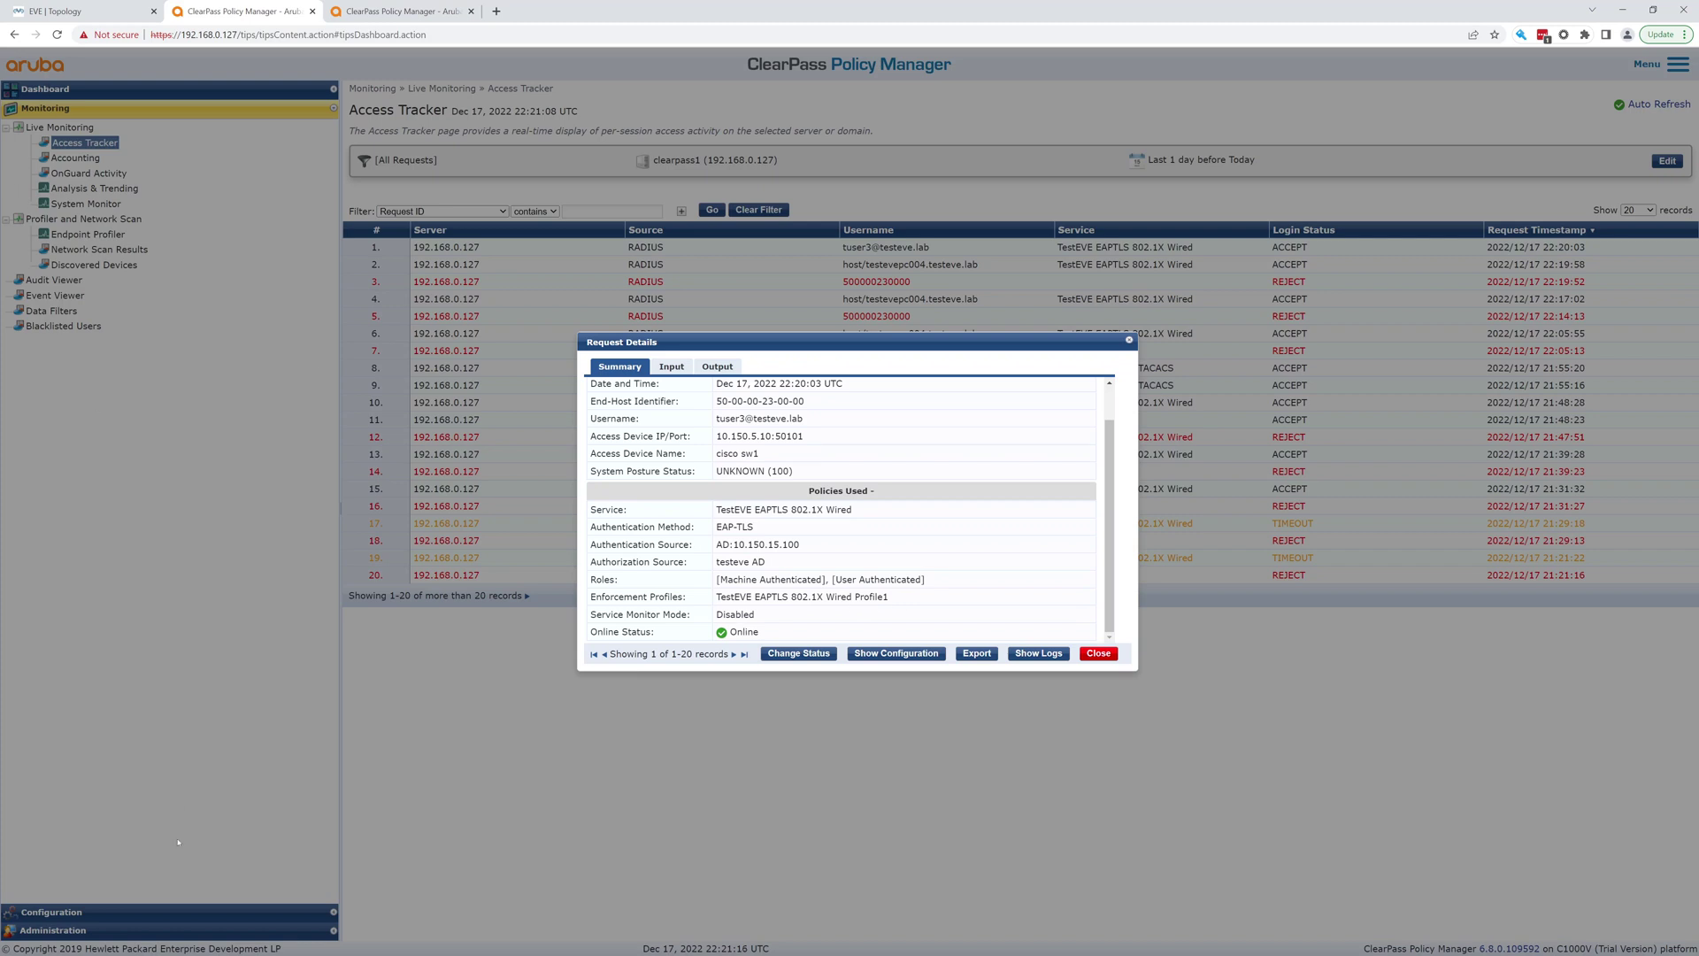
{"action": "left_click", "coordinate": [1097, 653]}
Filter the enforcement profiles by "eap" and examine the settings and attributes of TestEVE EAPTLS 802.1X Wired Profile1
{"action": "left_click", "coordinate": [97, 910]}
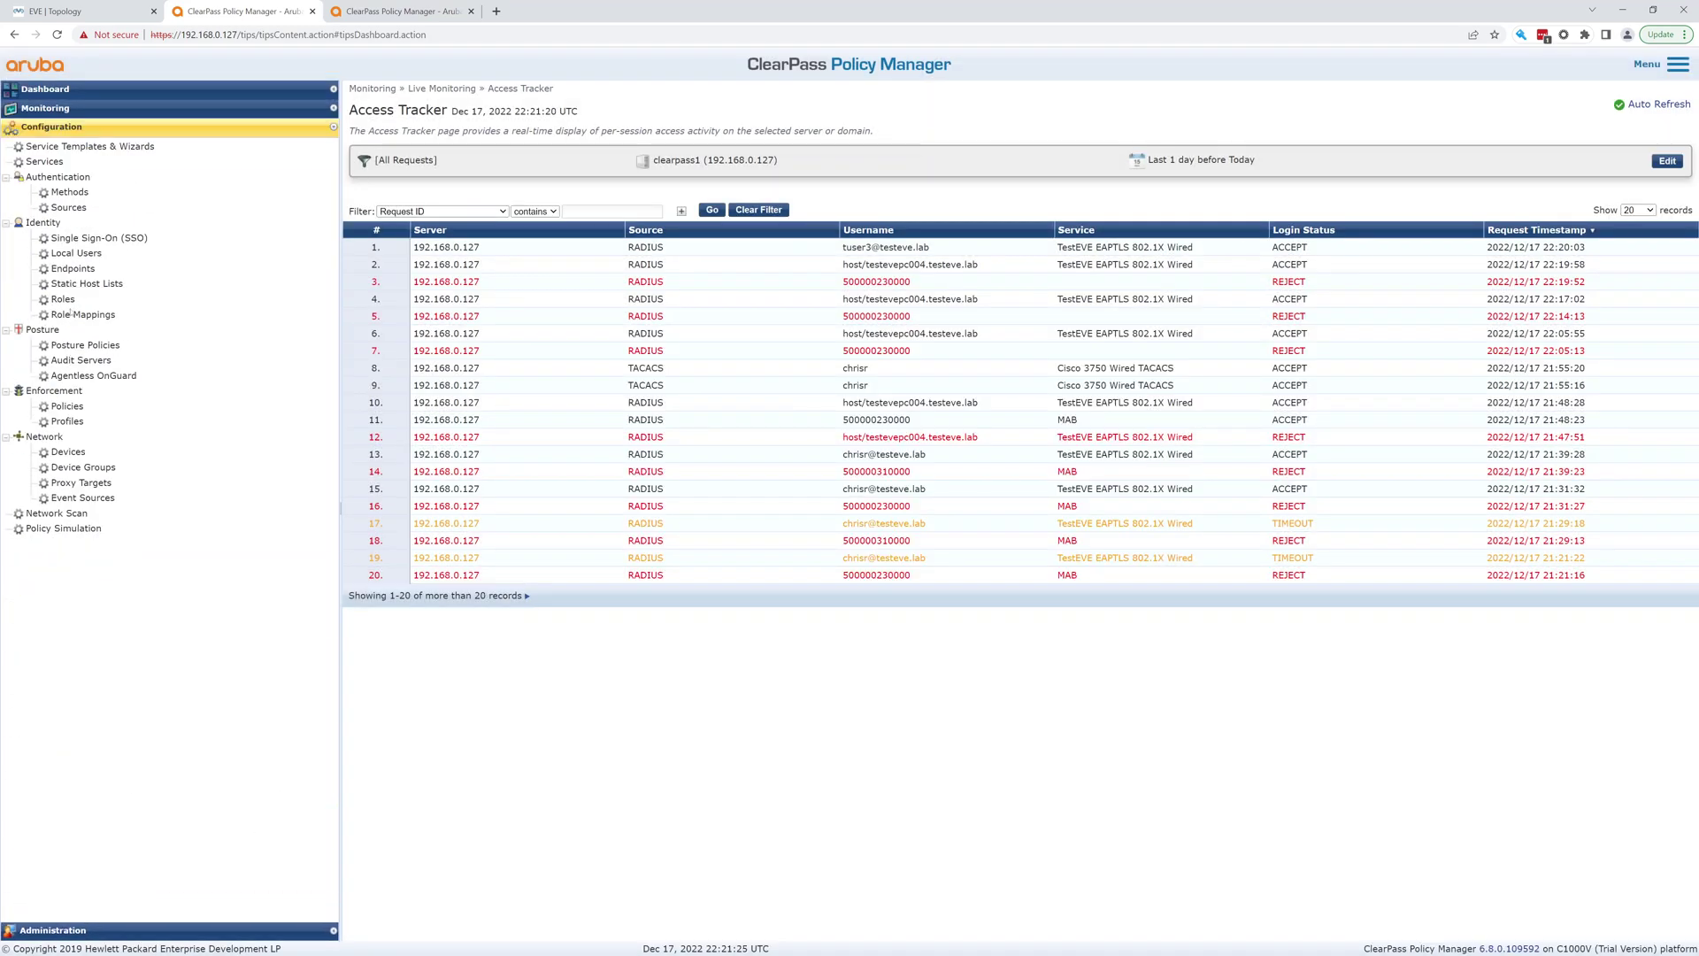
{"action": "left_click", "coordinate": [71, 426]}
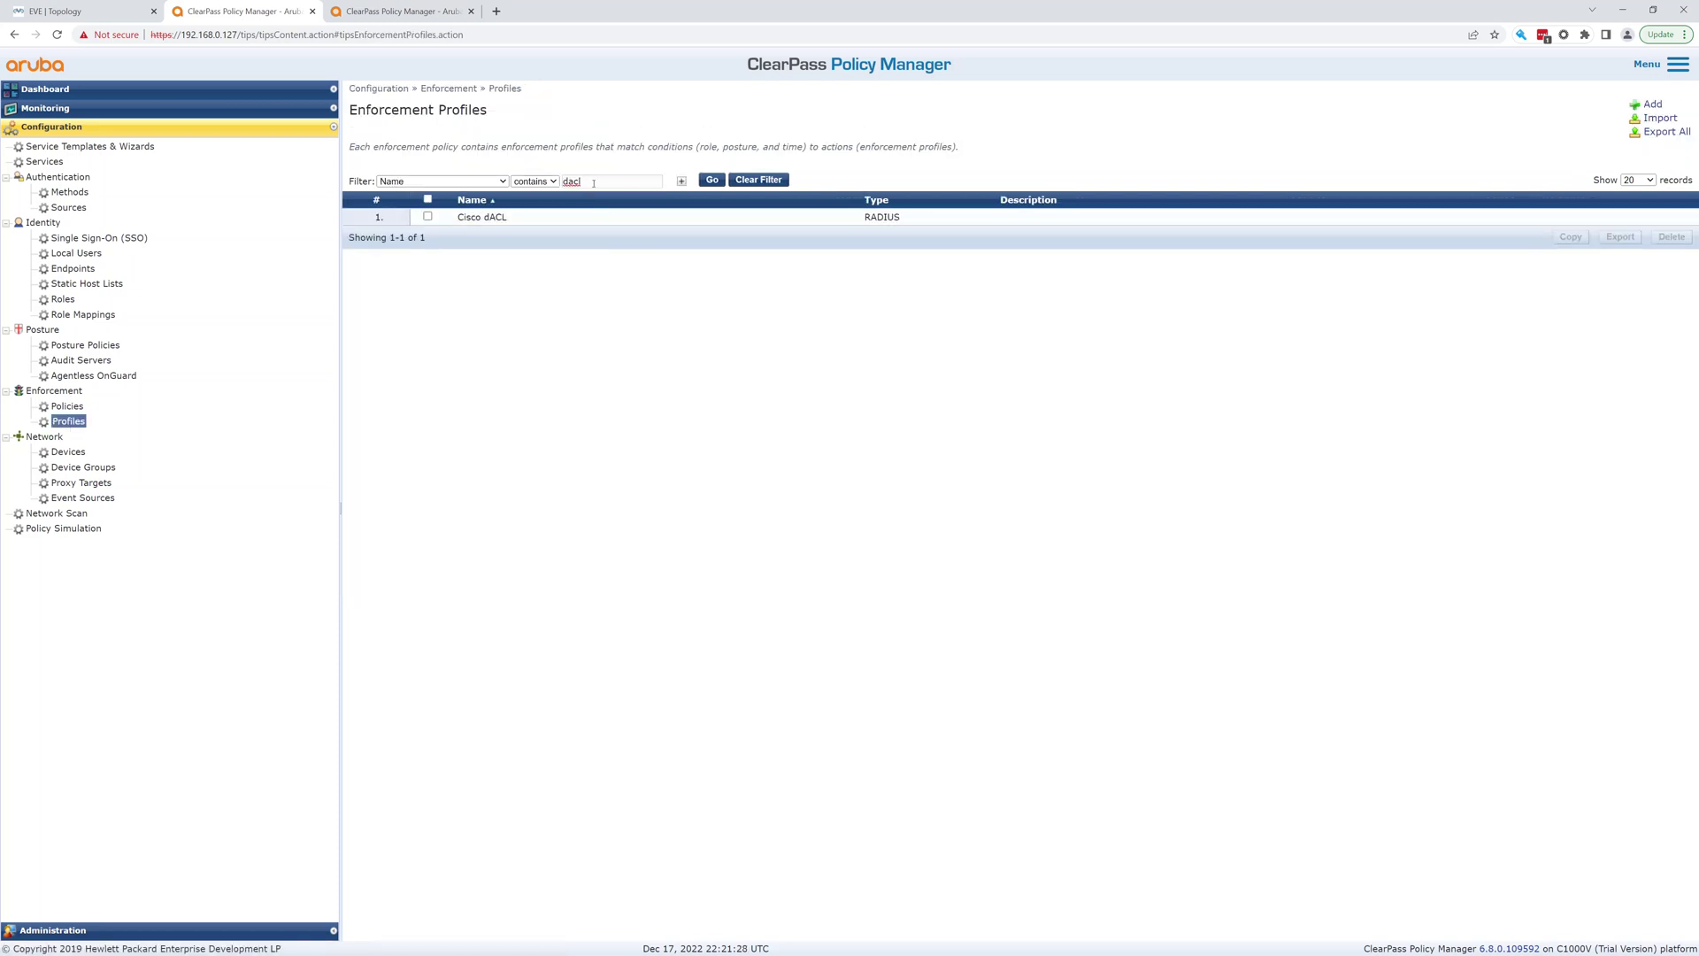
{"action": "key", "text": "Tab"}
{"action": "type", "text": "eap"}
{"action": "left_click", "coordinate": [714, 180]}
{"action": "left_click", "coordinate": [616, 236]}
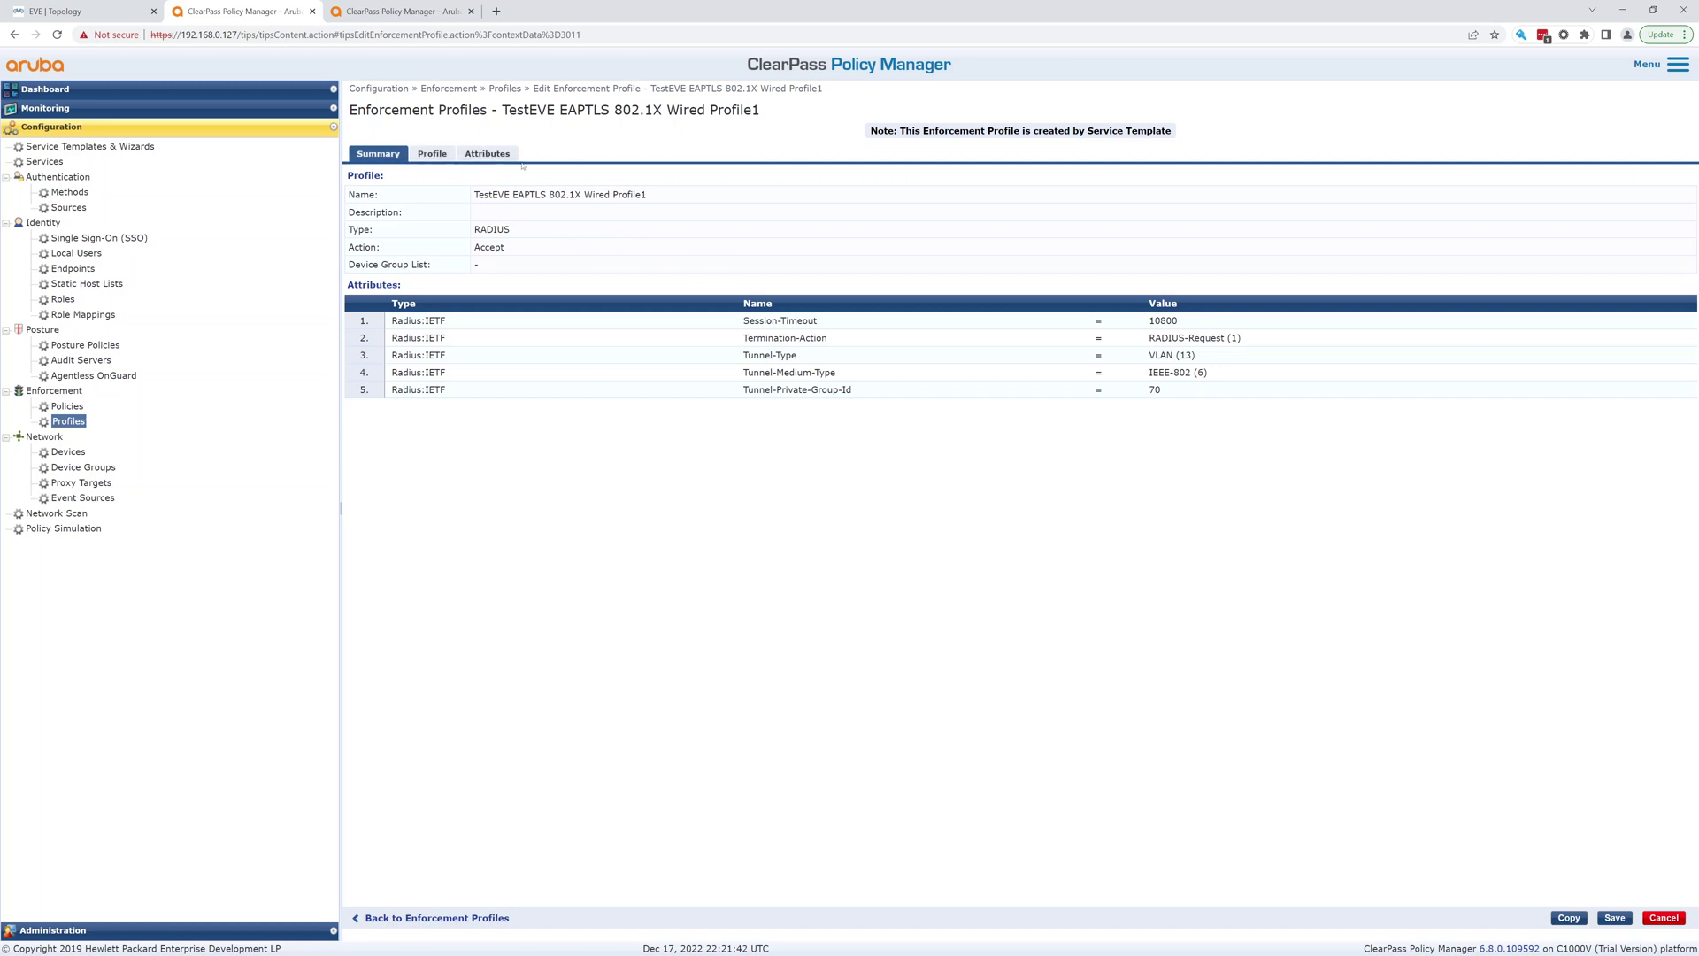
{"action": "left_click", "coordinate": [498, 156]}
{"action": "left_click", "coordinate": [433, 133]}
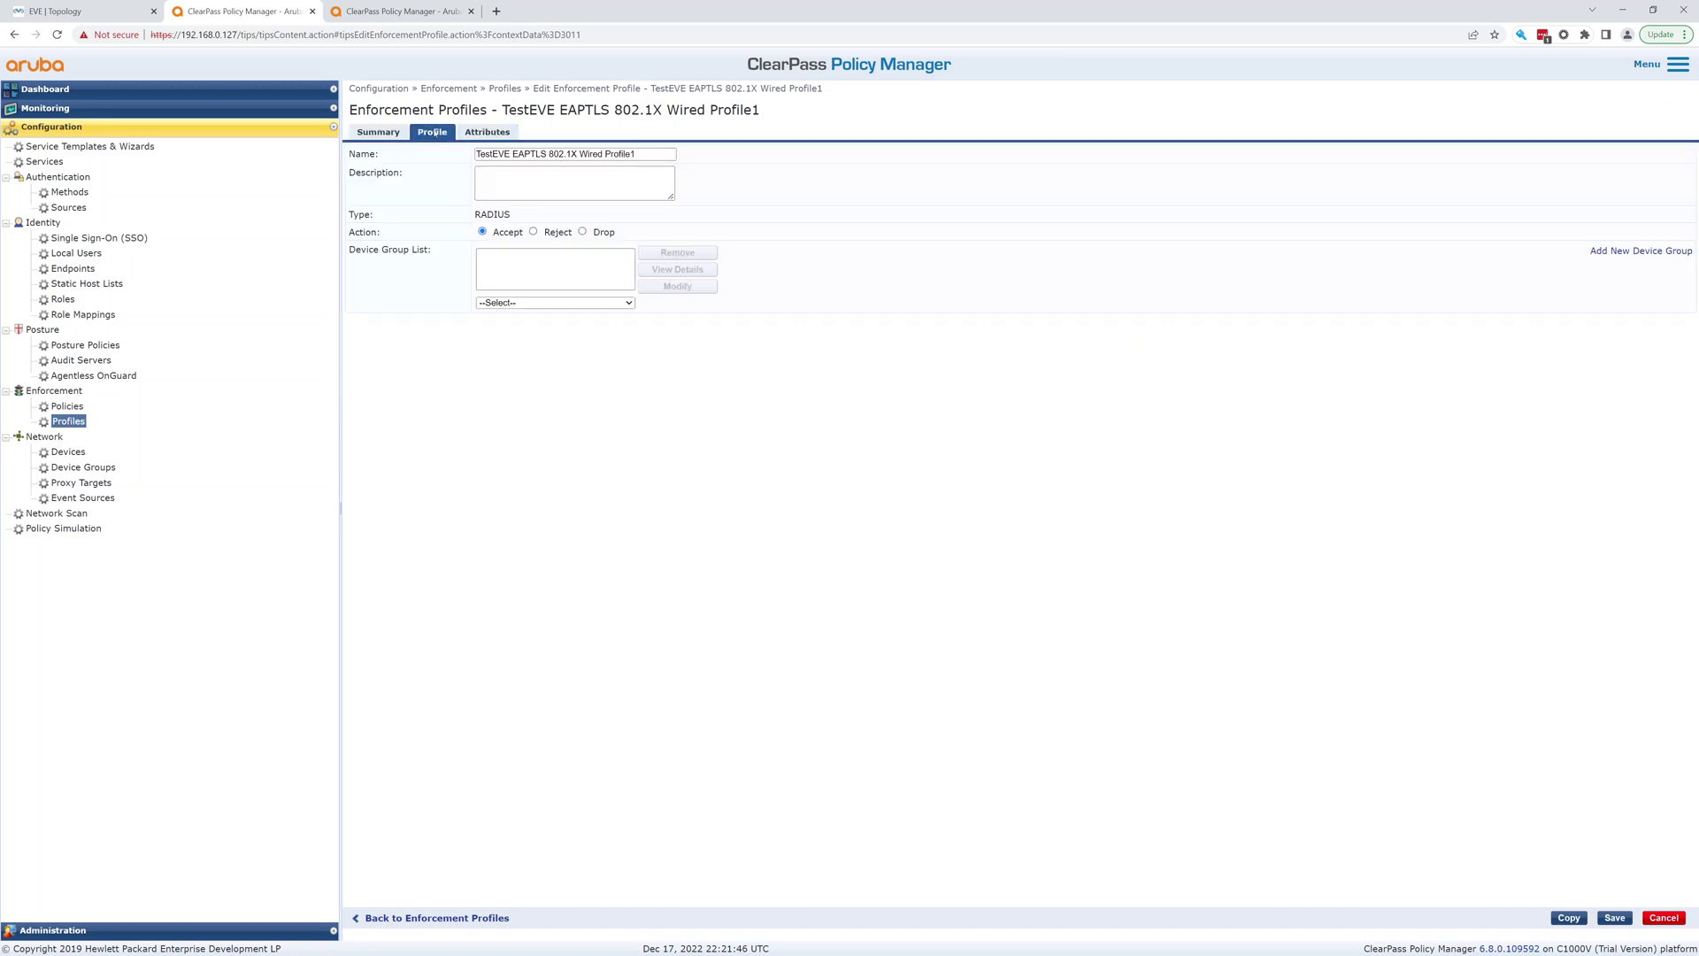
{"action": "left_click", "coordinate": [480, 134]}
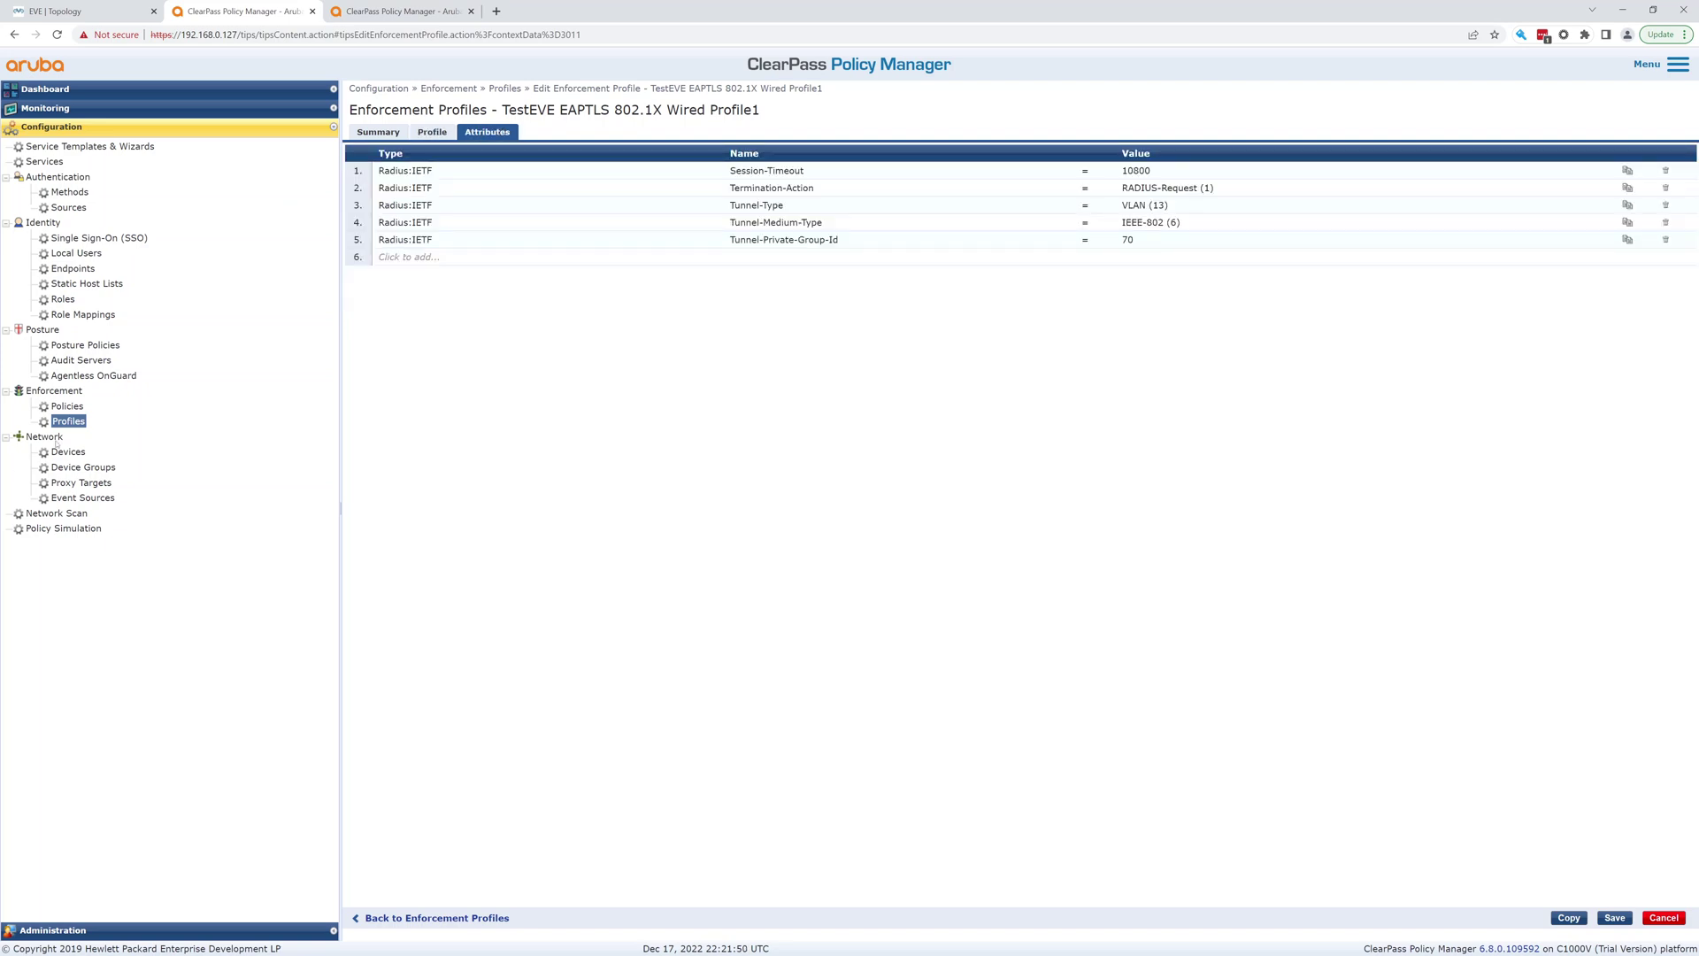
Open the TestEVE EAPTLS 802.1X Wired Enforcement Policy and examine its rules, especially the Domain User membership condition
{"action": "left_click", "coordinate": [78, 407]}
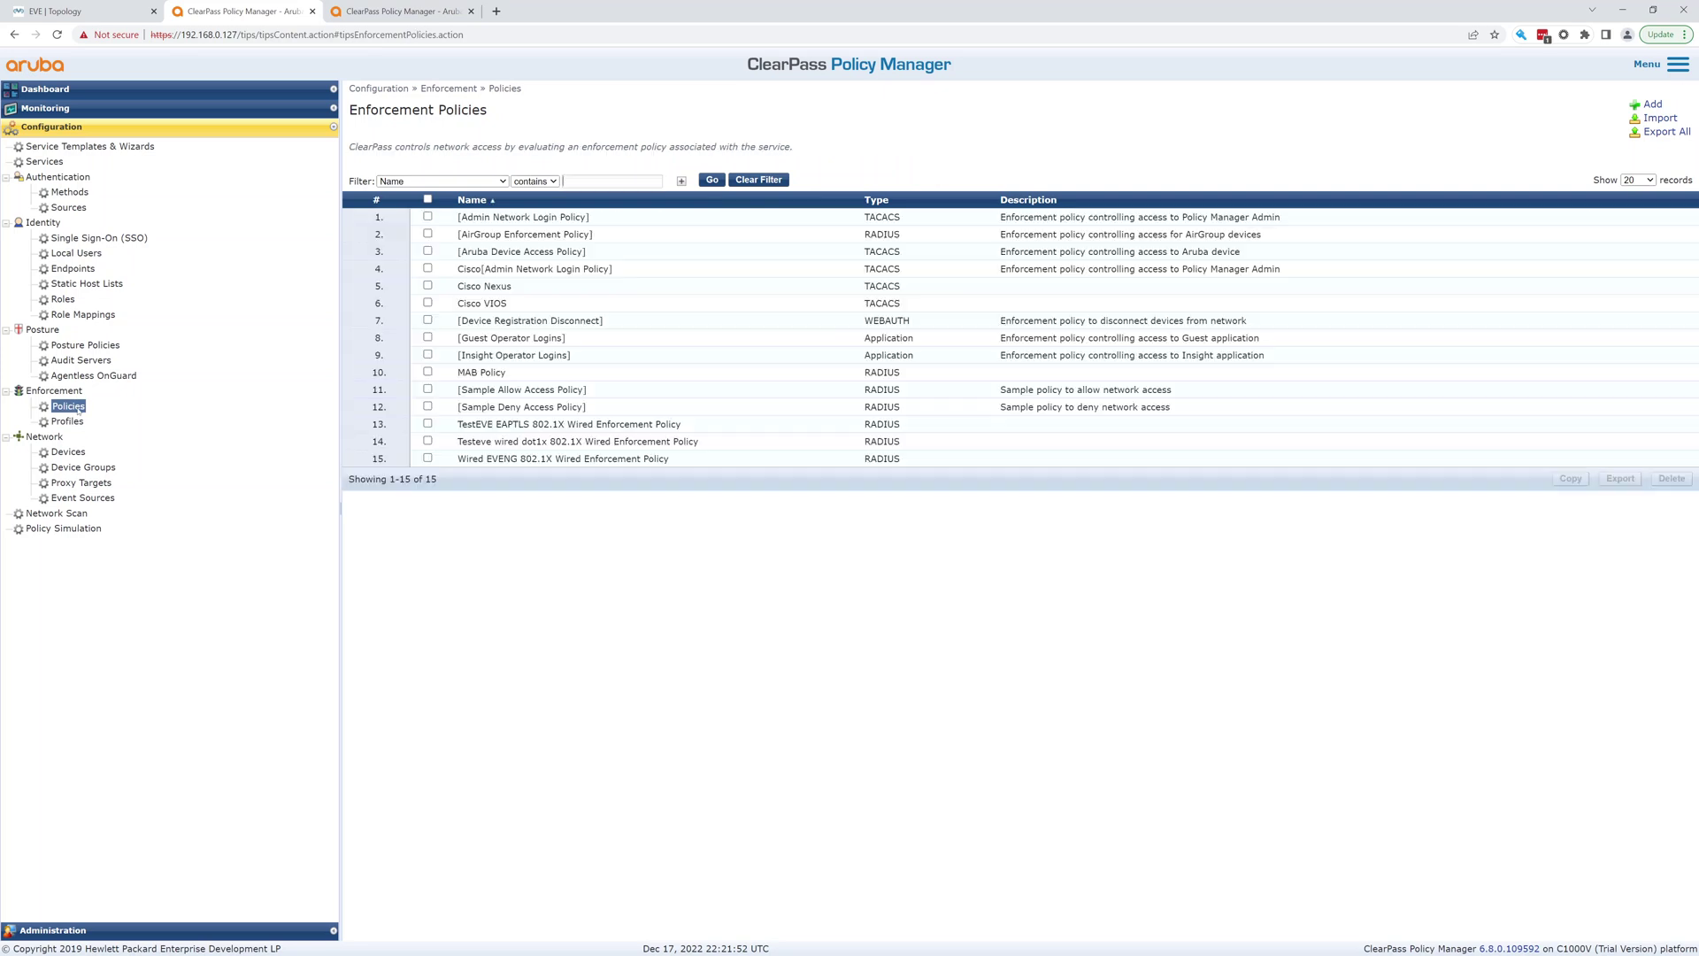
{"action": "left_click", "coordinate": [524, 426]}
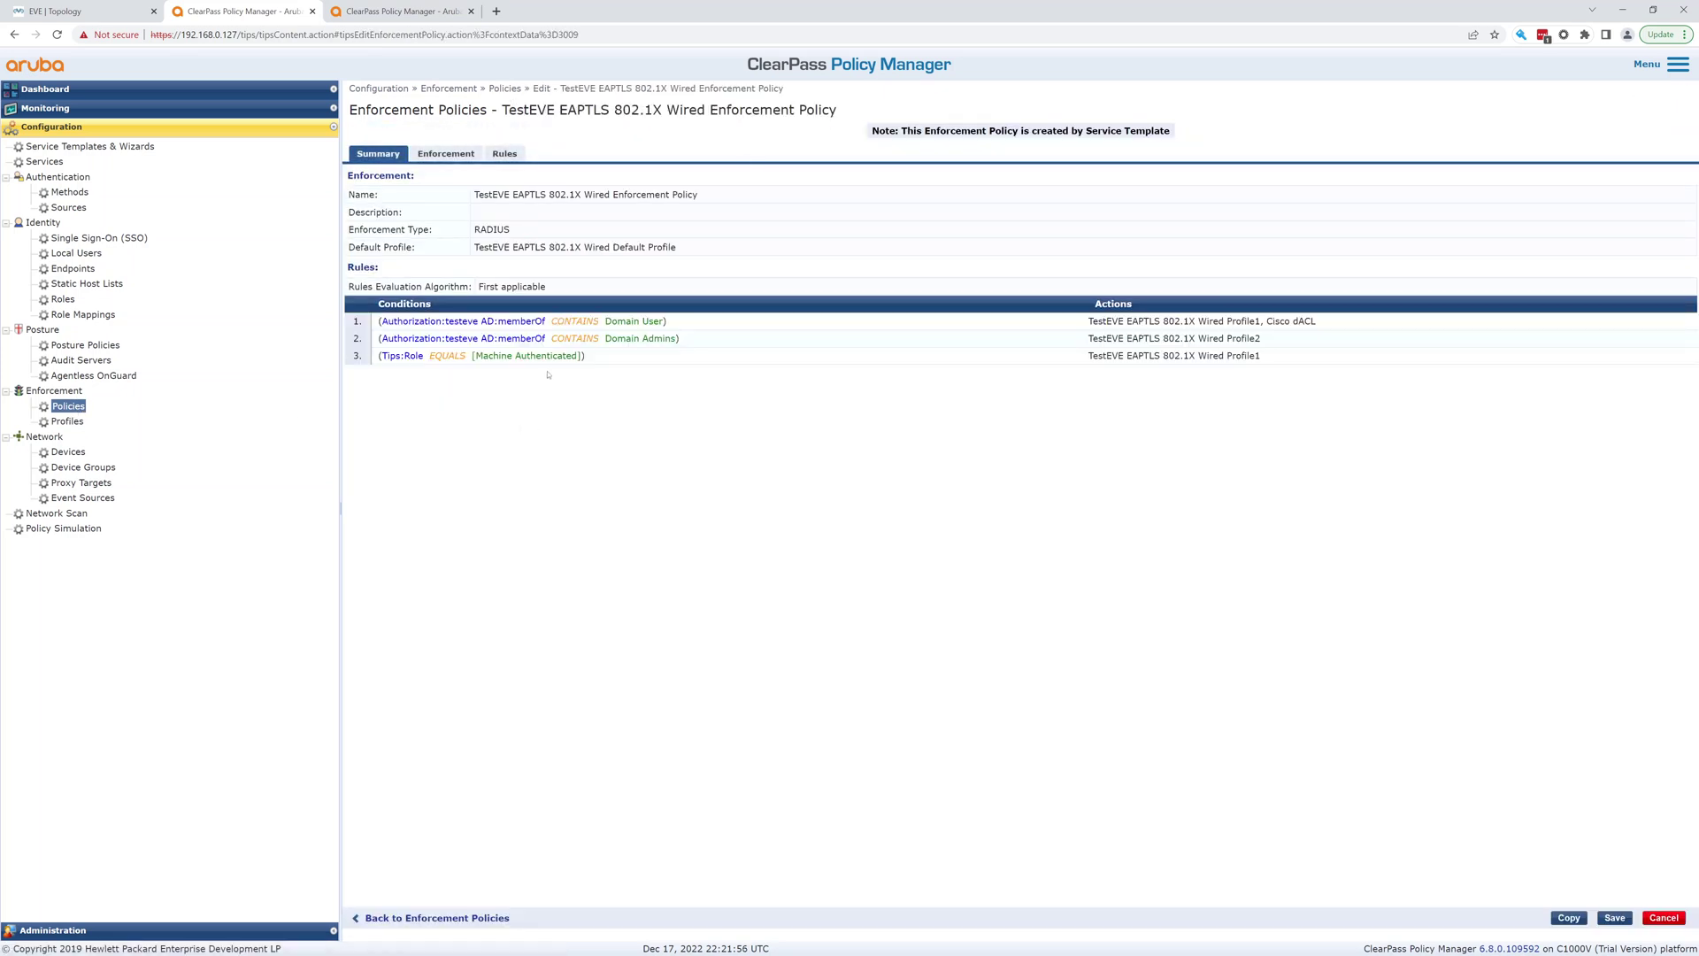
{"action": "left_click", "coordinate": [504, 153]}
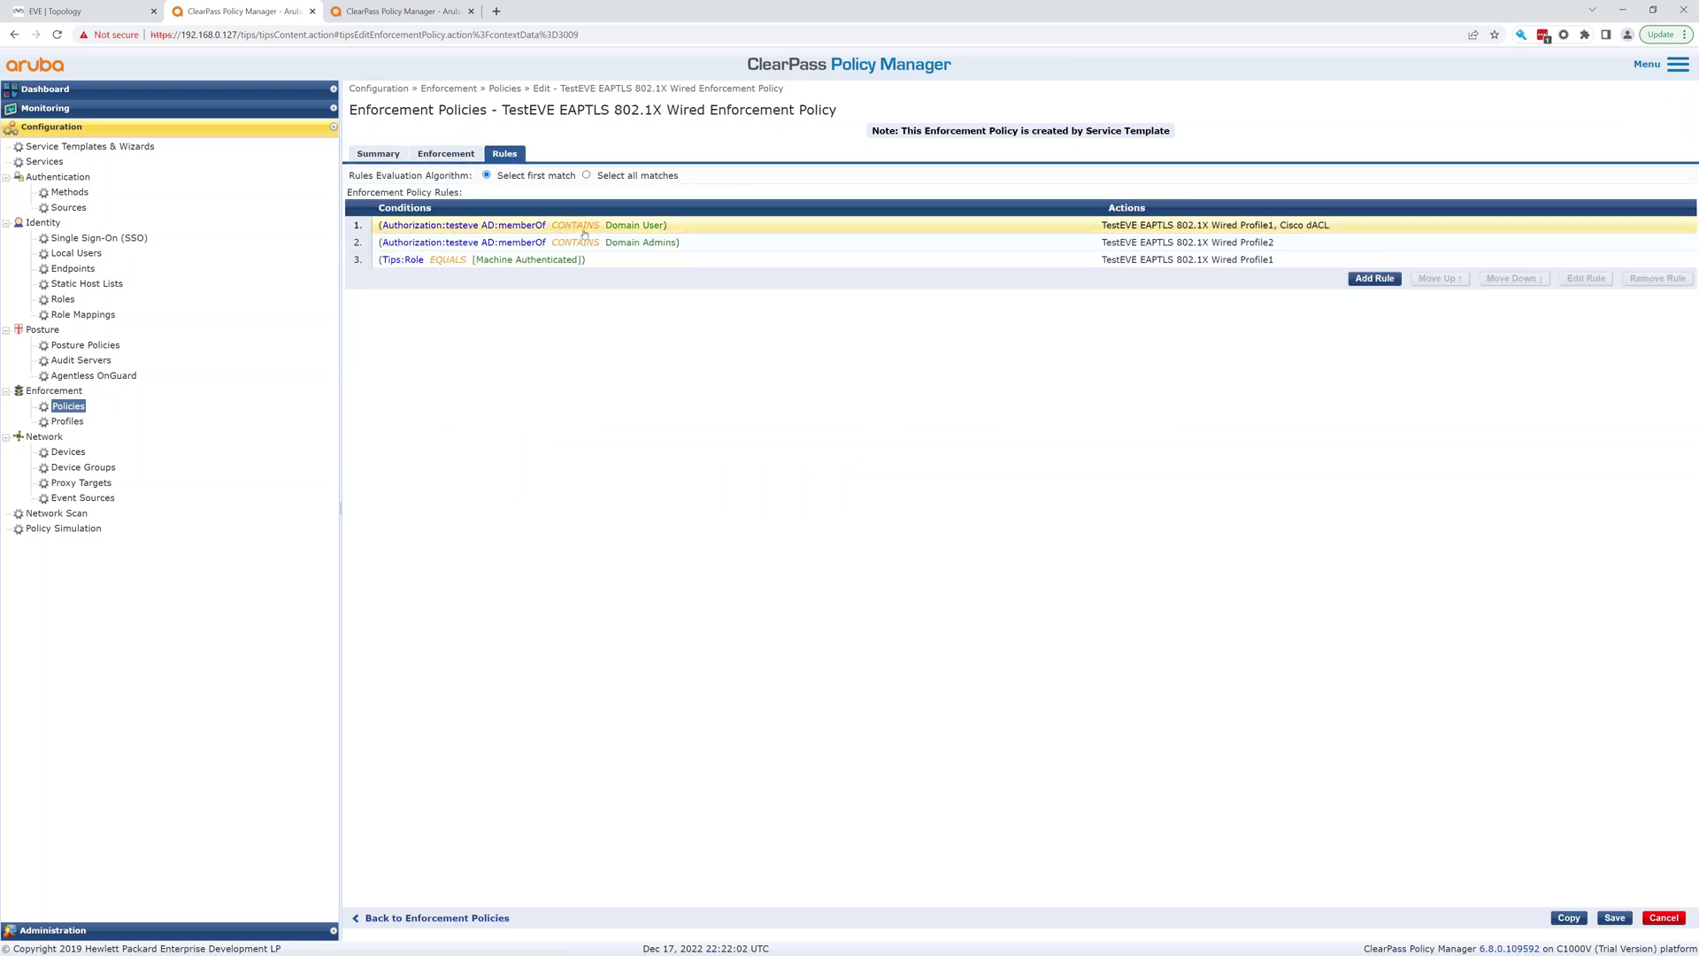
{"action": "left_click_drag", "start_coordinate": [605, 228], "coordinate": [666, 229]}
{"action": "left_click", "coordinate": [701, 230]}
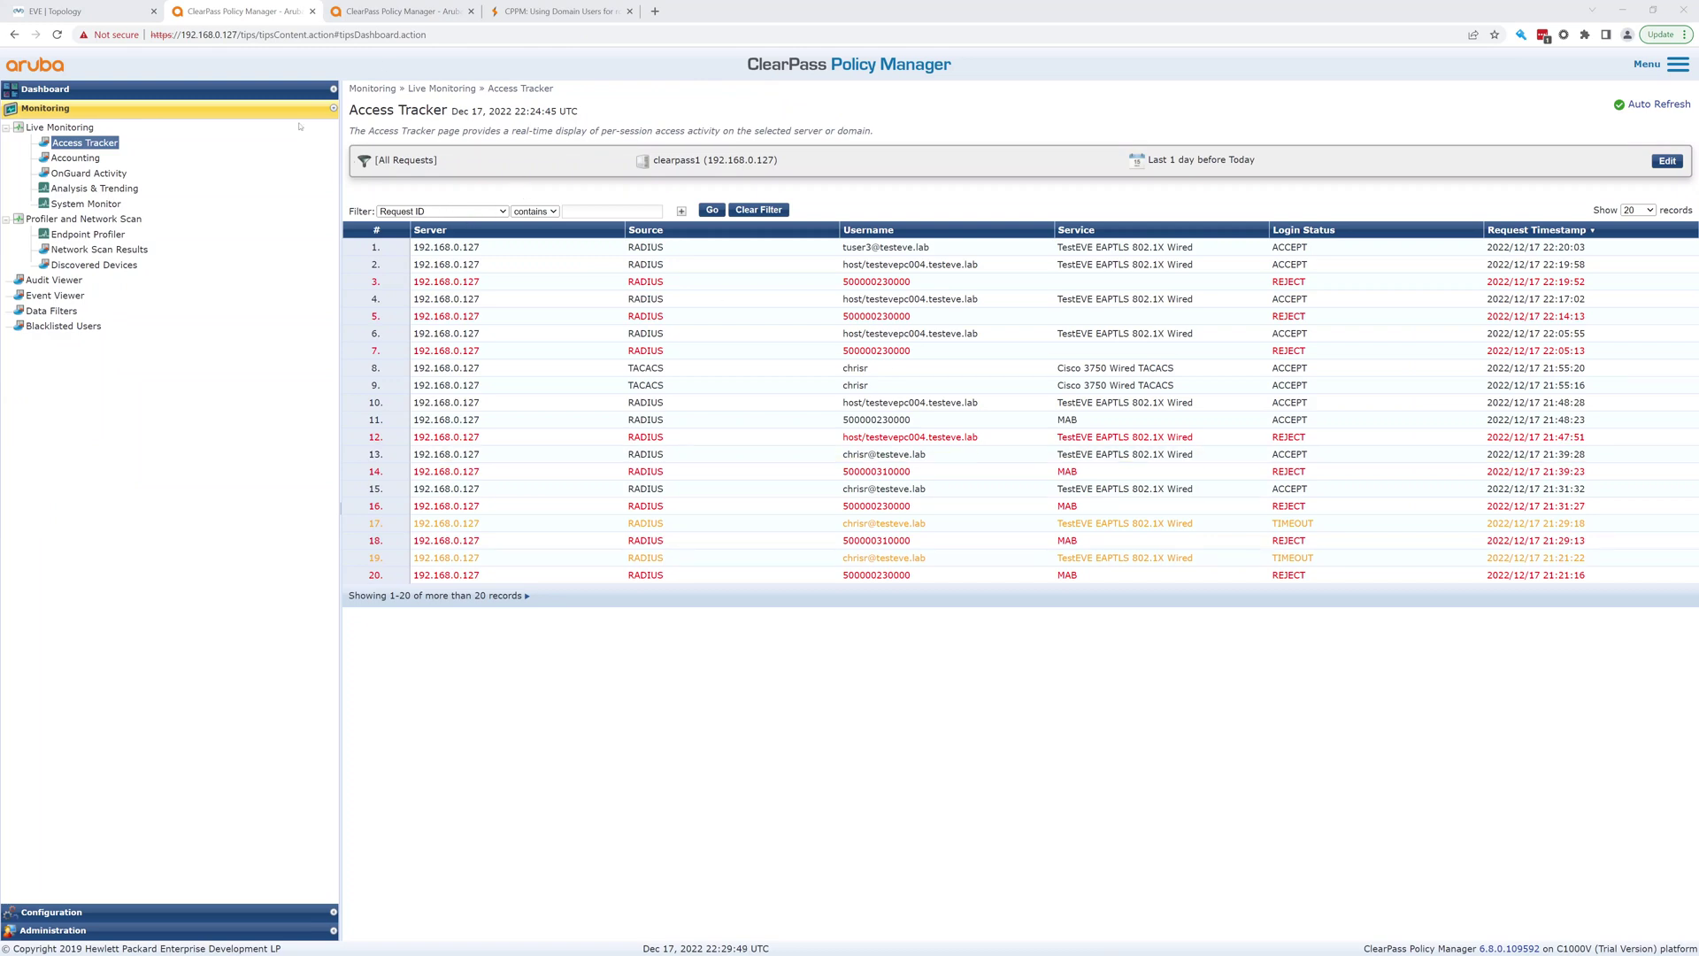
Switch to the Airheads Community article on using Domain Users for role mapping and read about the Primary Group Membership limitation
{"action": "left_click", "coordinate": [544, 12]}
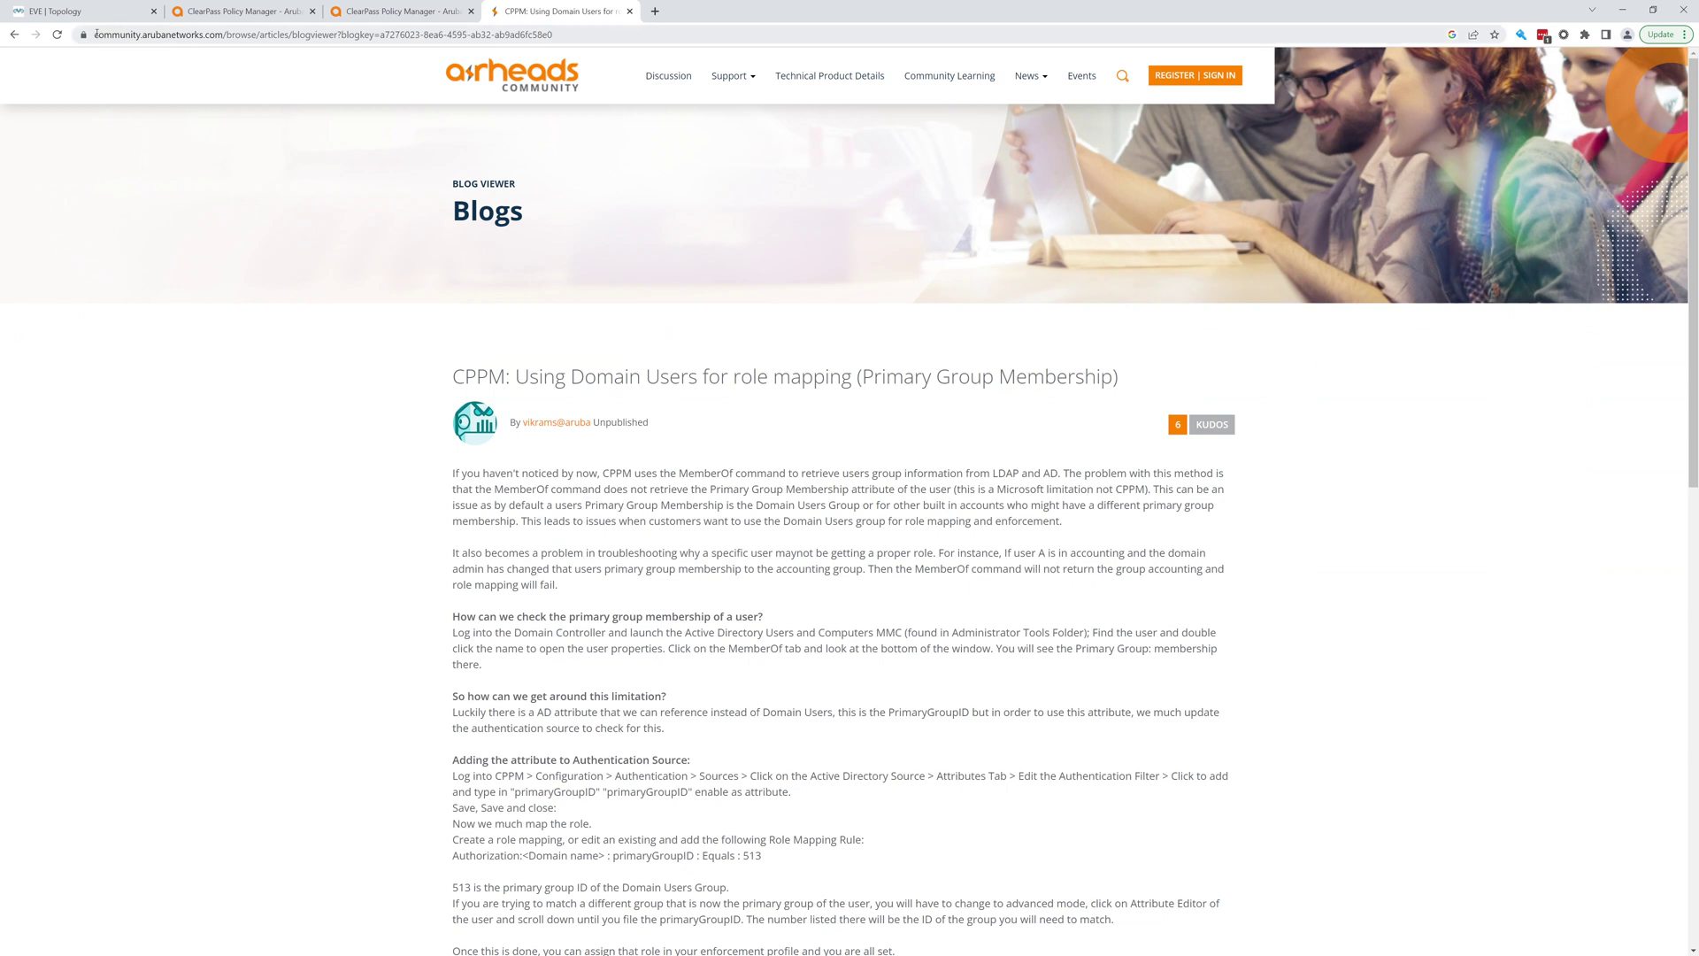
{"action": "left_click_drag", "start_coordinate": [95, 34], "coordinate": [561, 49]}
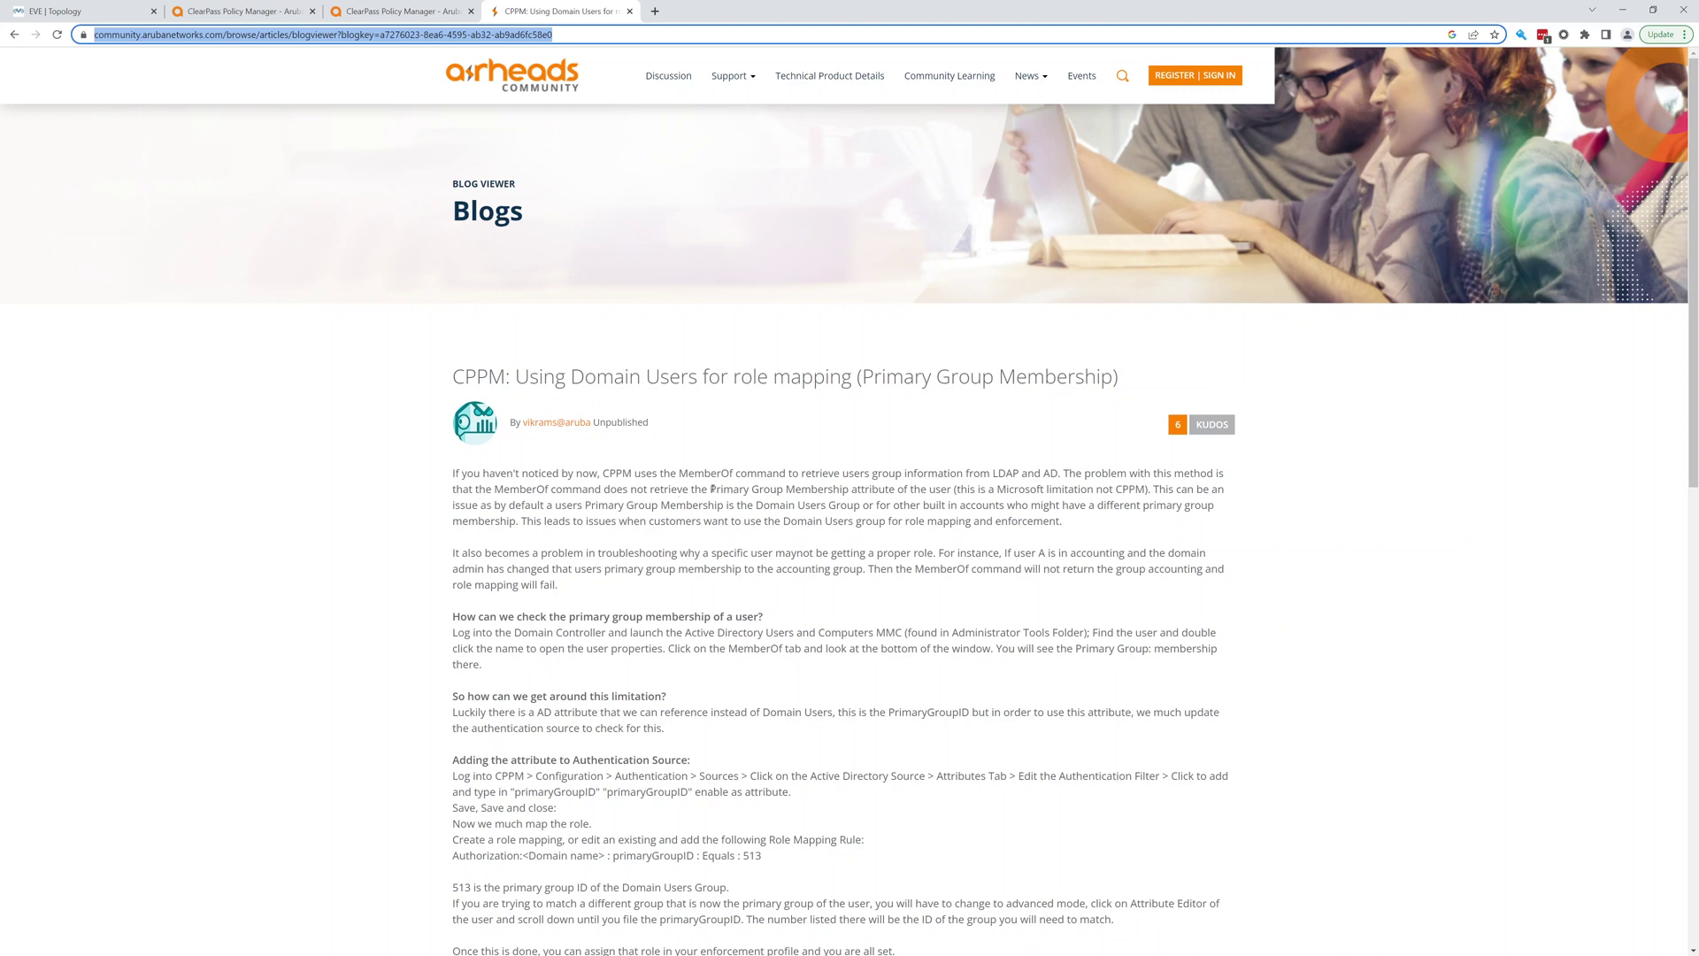
{"action": "left_click_drag", "start_coordinate": [711, 488], "coordinate": [854, 490]}
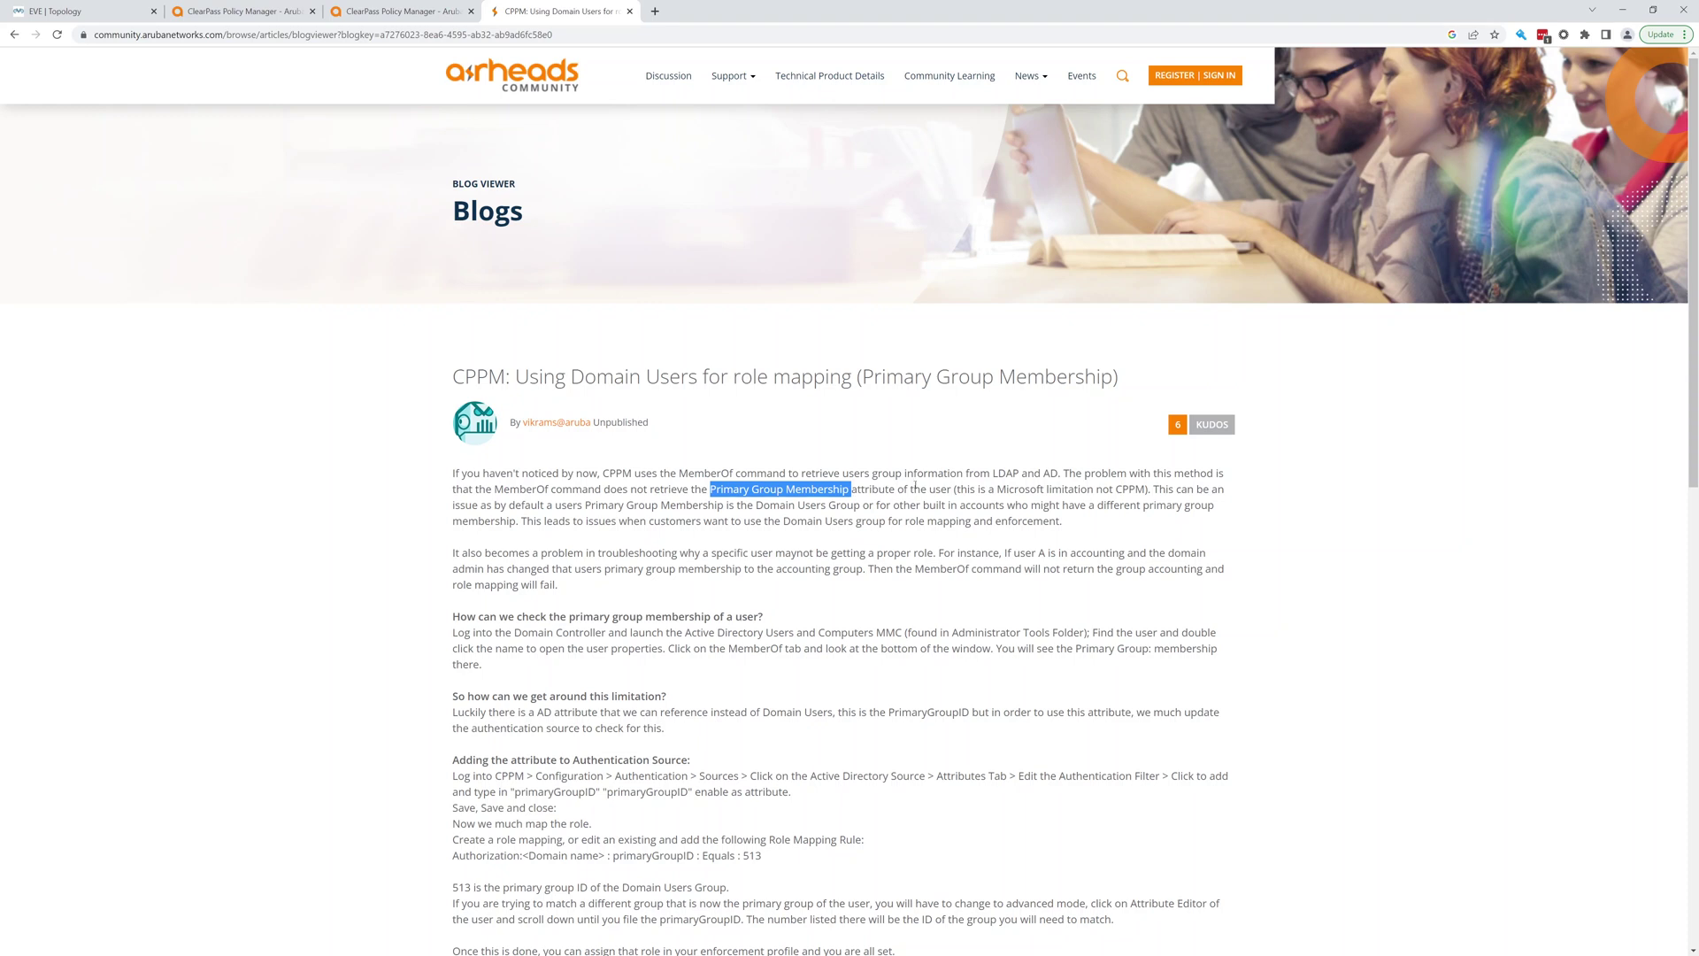
{"action": "left_click_drag", "start_coordinate": [957, 489], "coordinate": [1150, 491]}
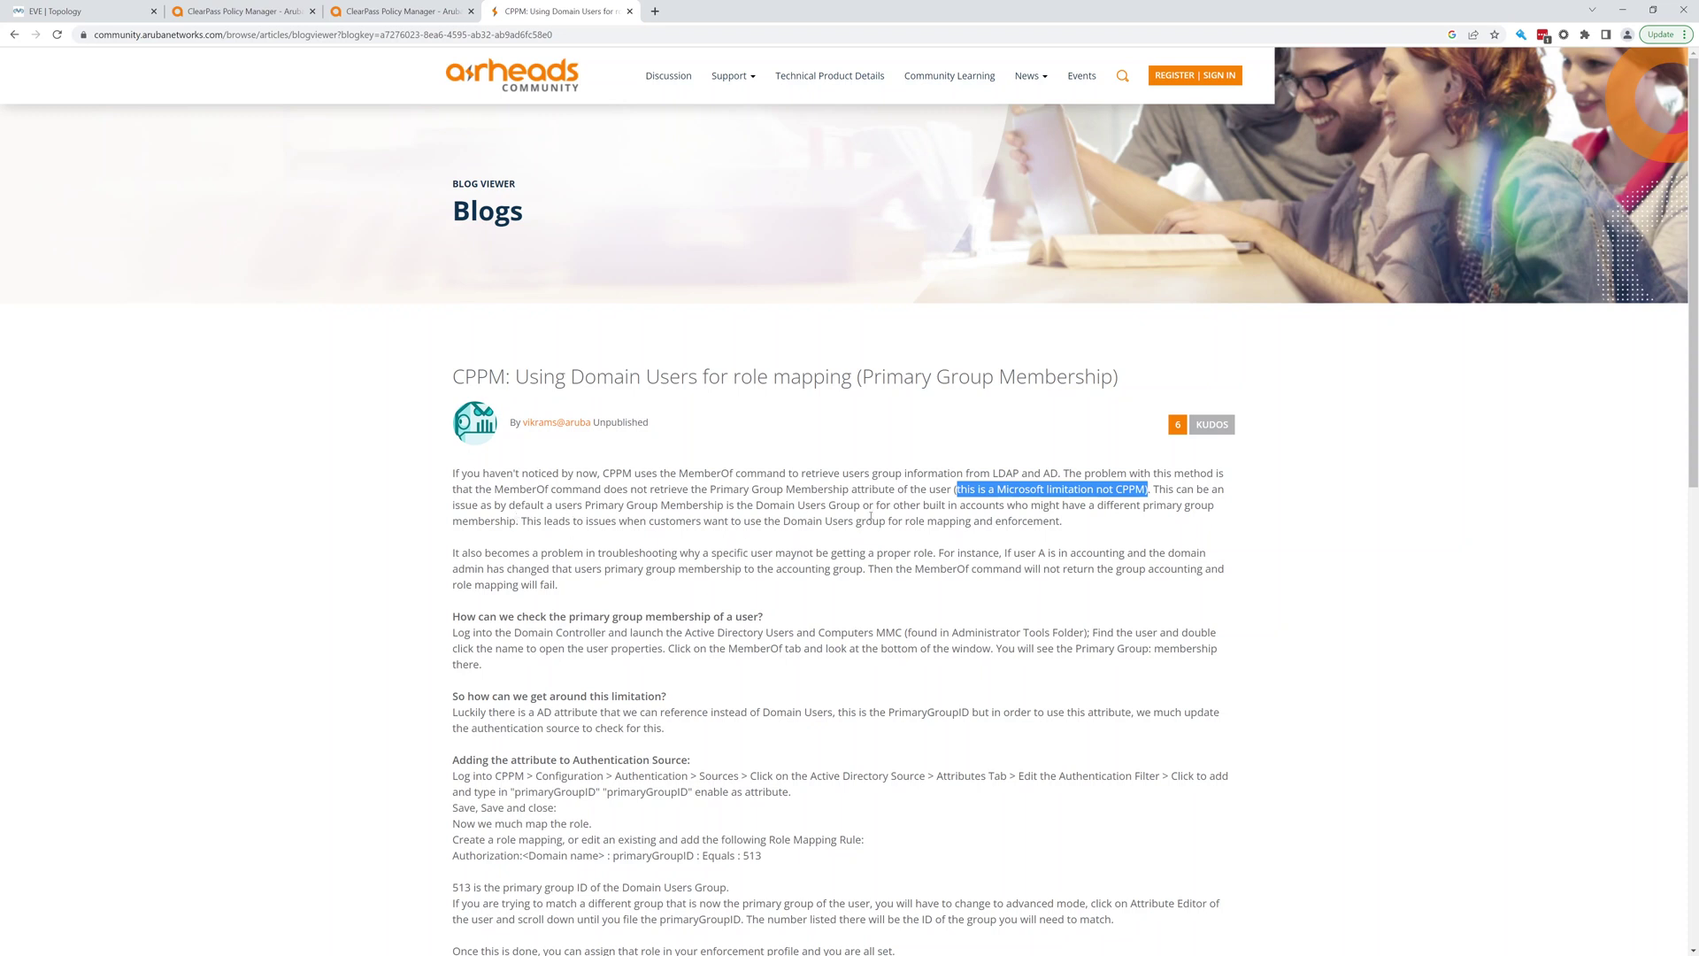
Return to ClearPass and open the Domain User rule of the TestEVE EAPTLS 802.1X Wired Enforcement Policy for editing
{"action": "left_click", "coordinate": [224, 12]}
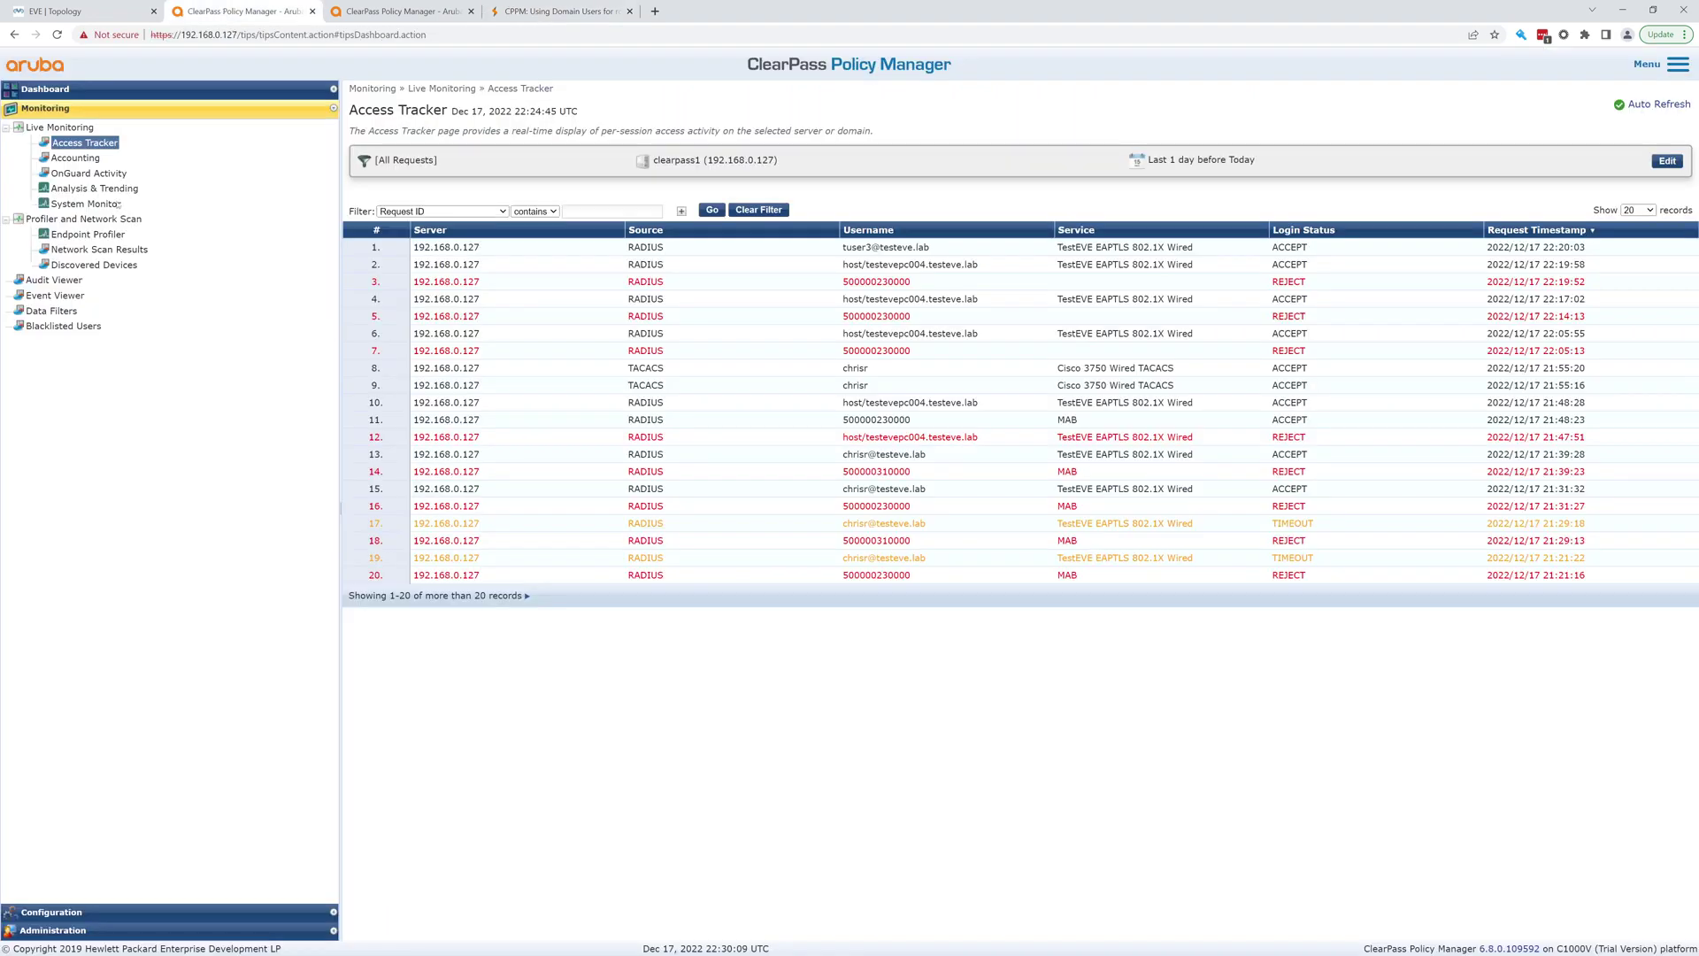
{"action": "left_click", "coordinate": [95, 912]}
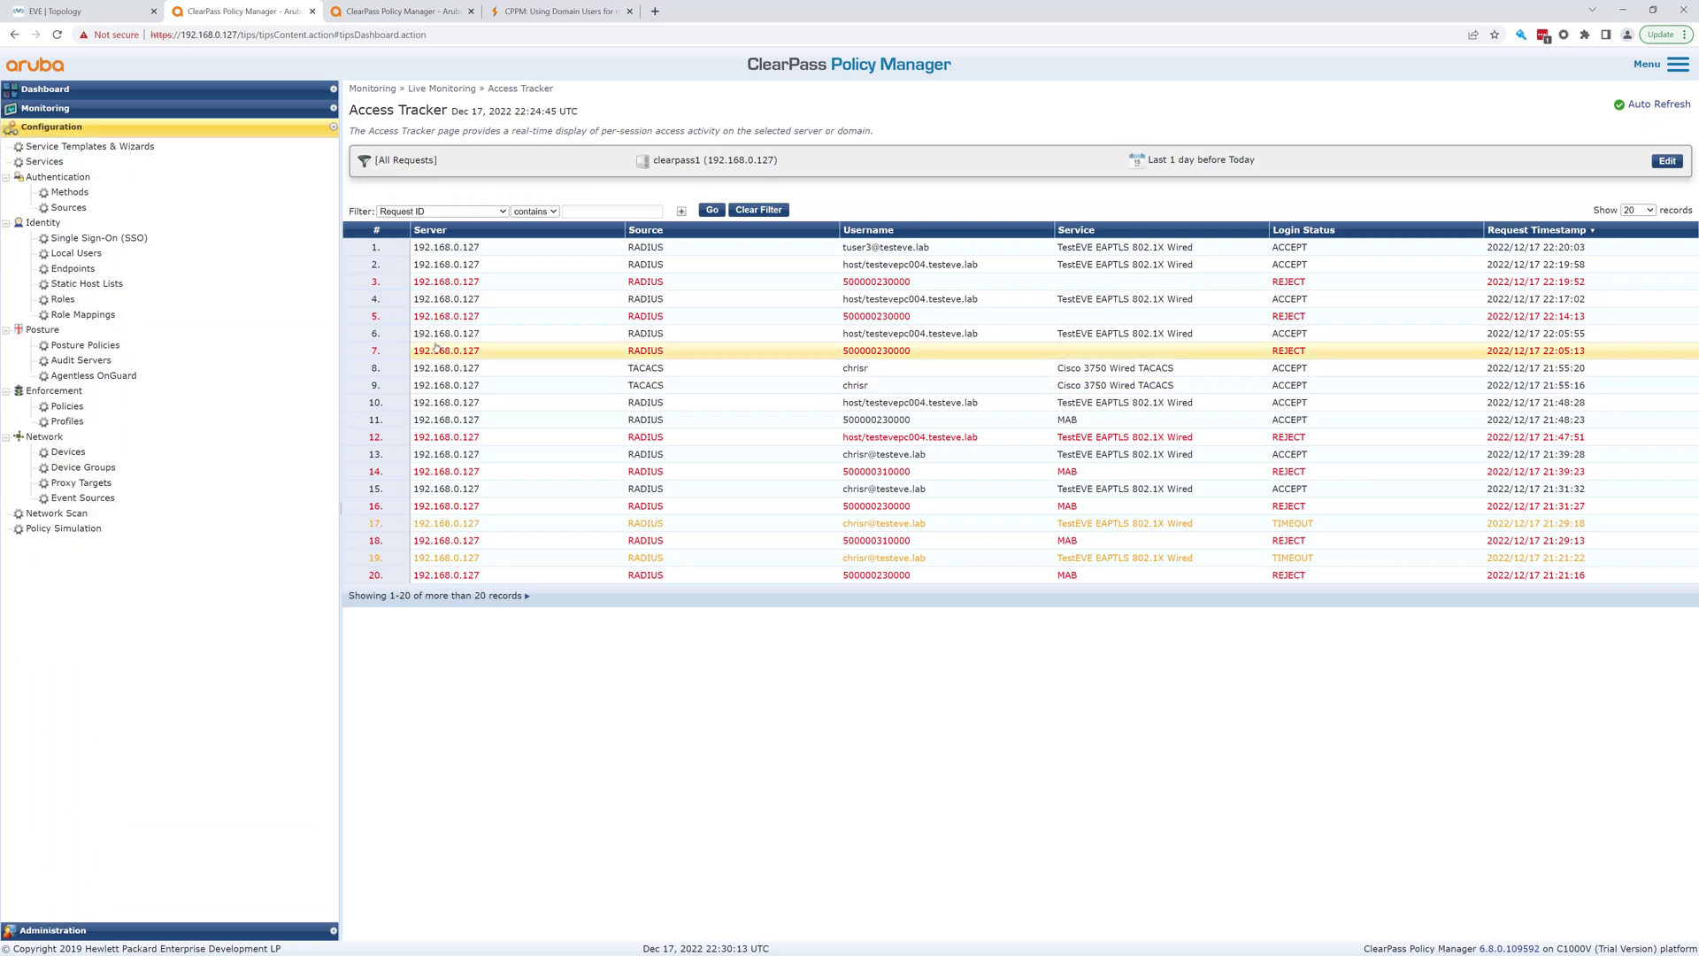
{"action": "left_click", "coordinate": [68, 191]}
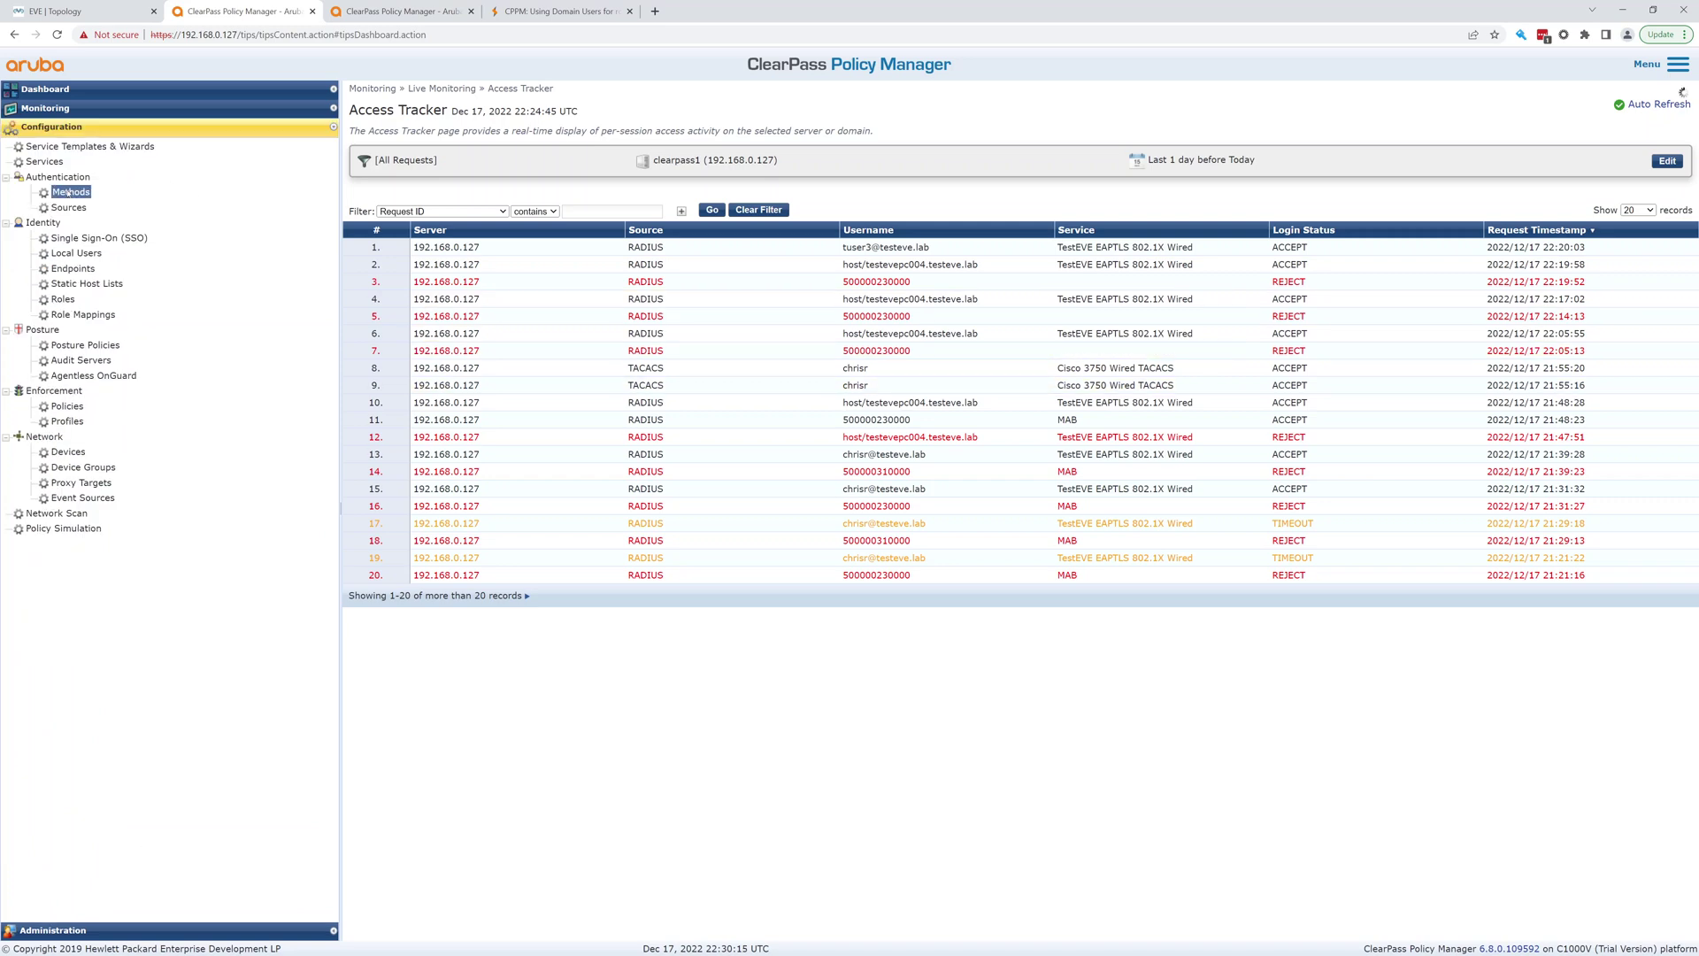
{"action": "left_click", "coordinate": [67, 405]}
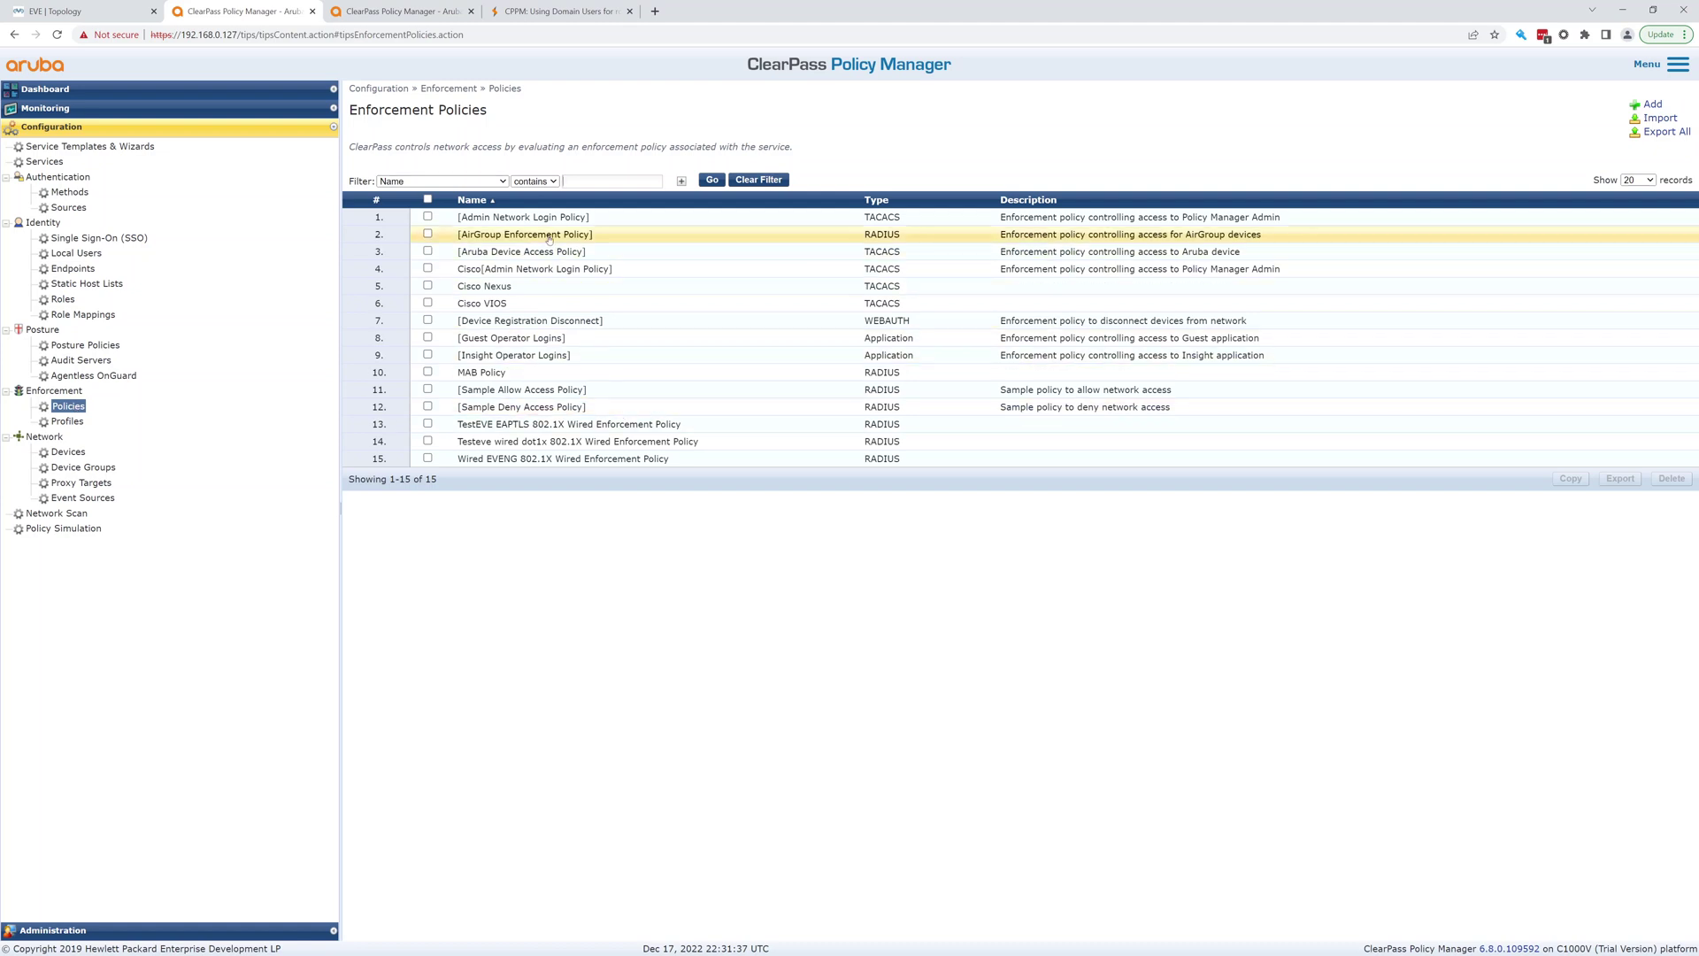
{"action": "left_click", "coordinate": [549, 425]}
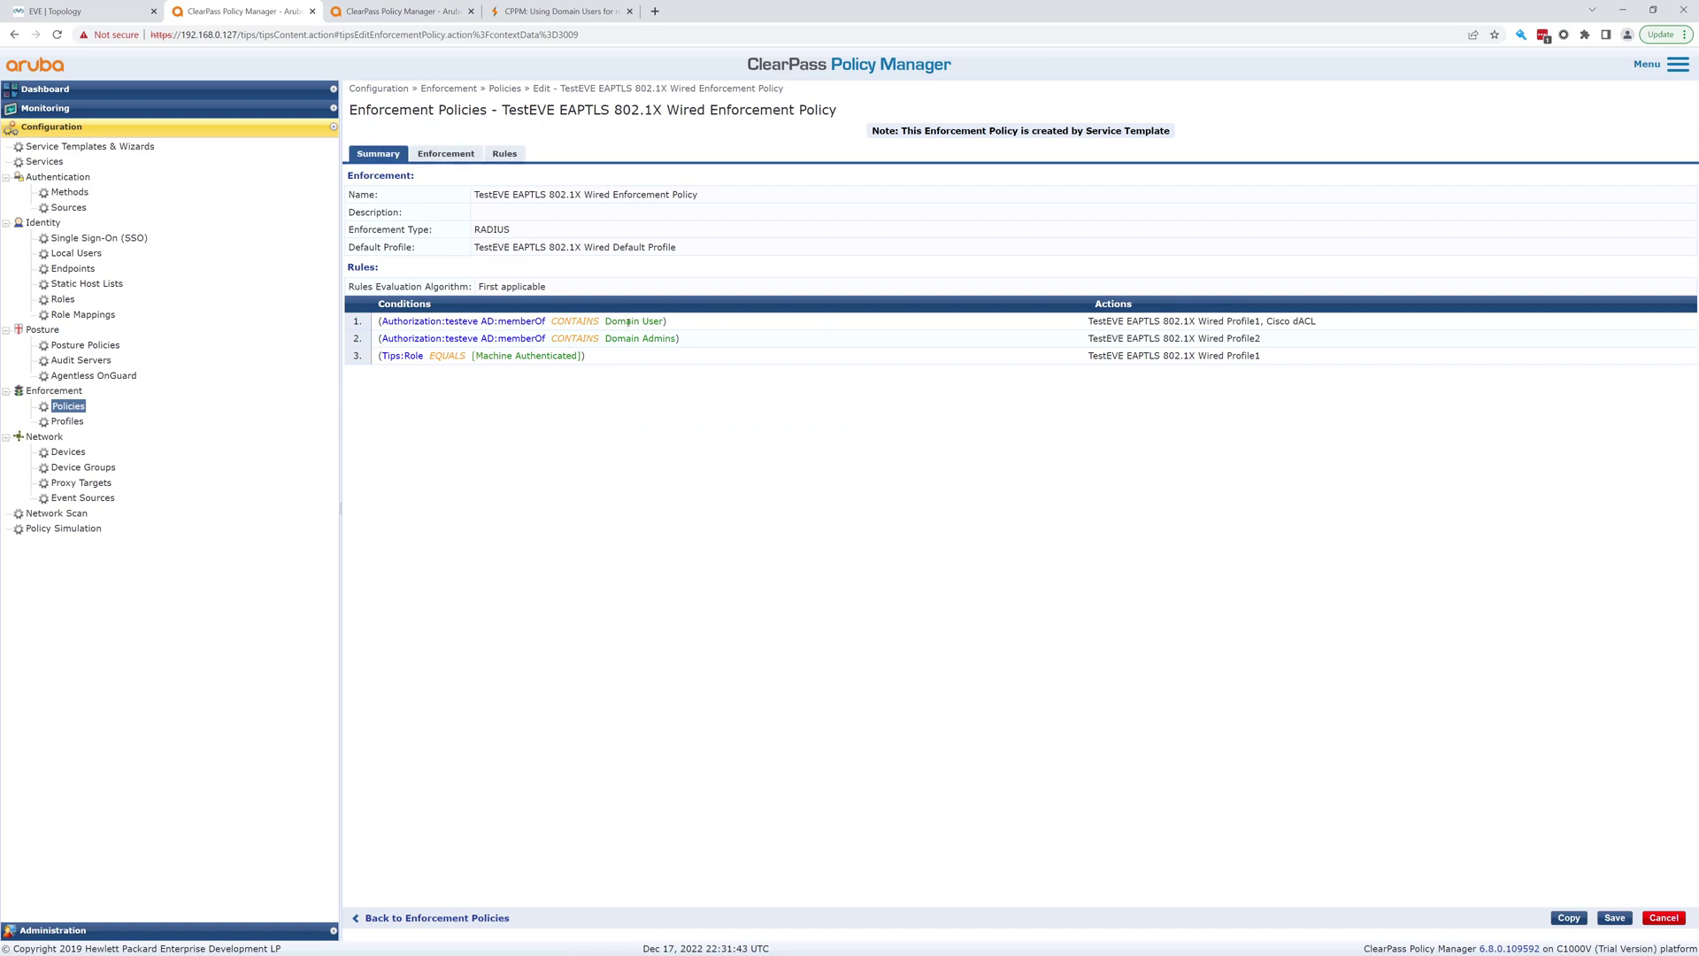
{"action": "left_click", "coordinate": [521, 155]}
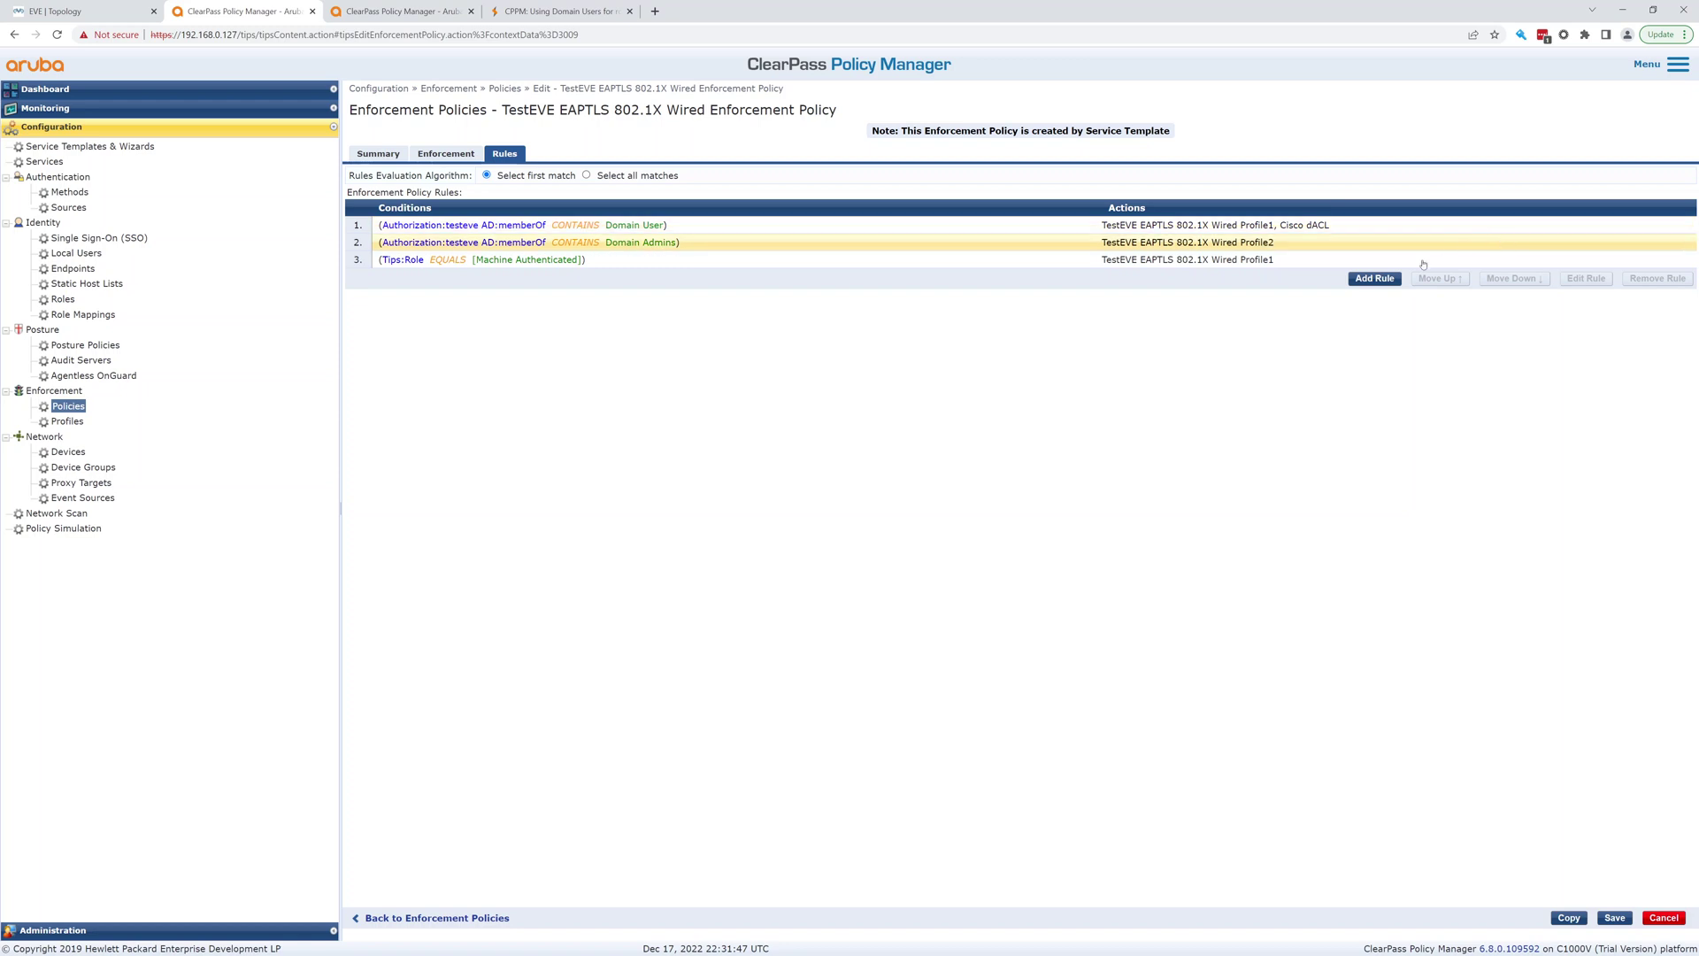
{"action": "left_click", "coordinate": [894, 225]}
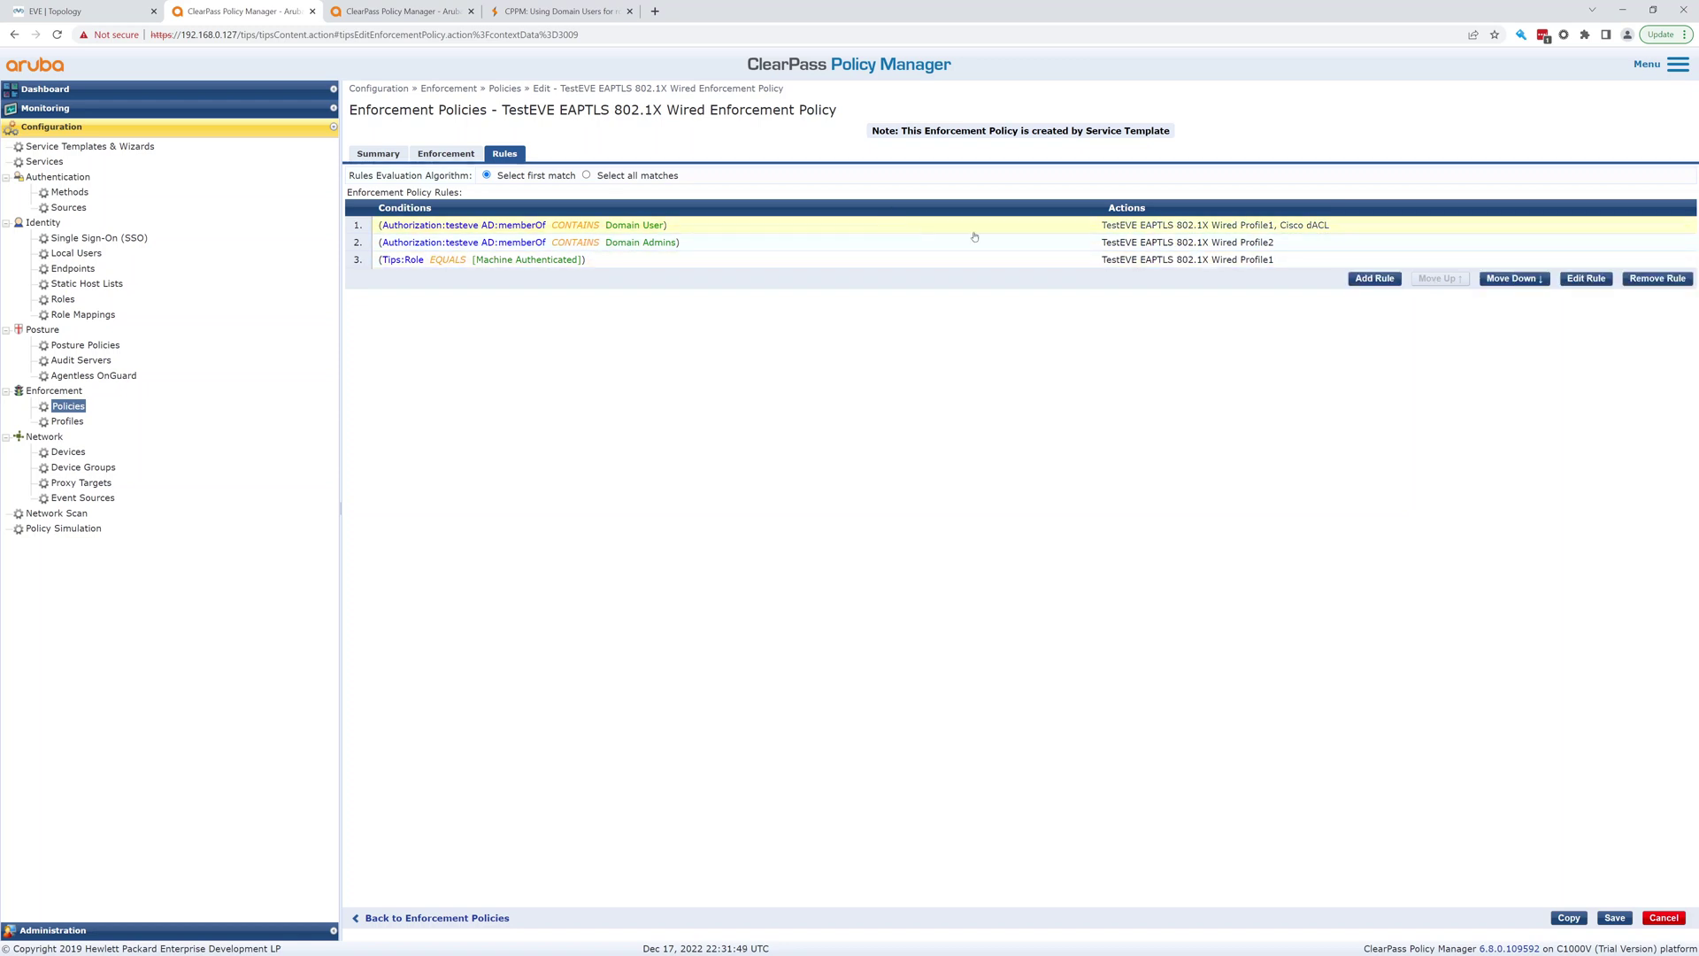
{"action": "left_click", "coordinate": [1586, 278]}
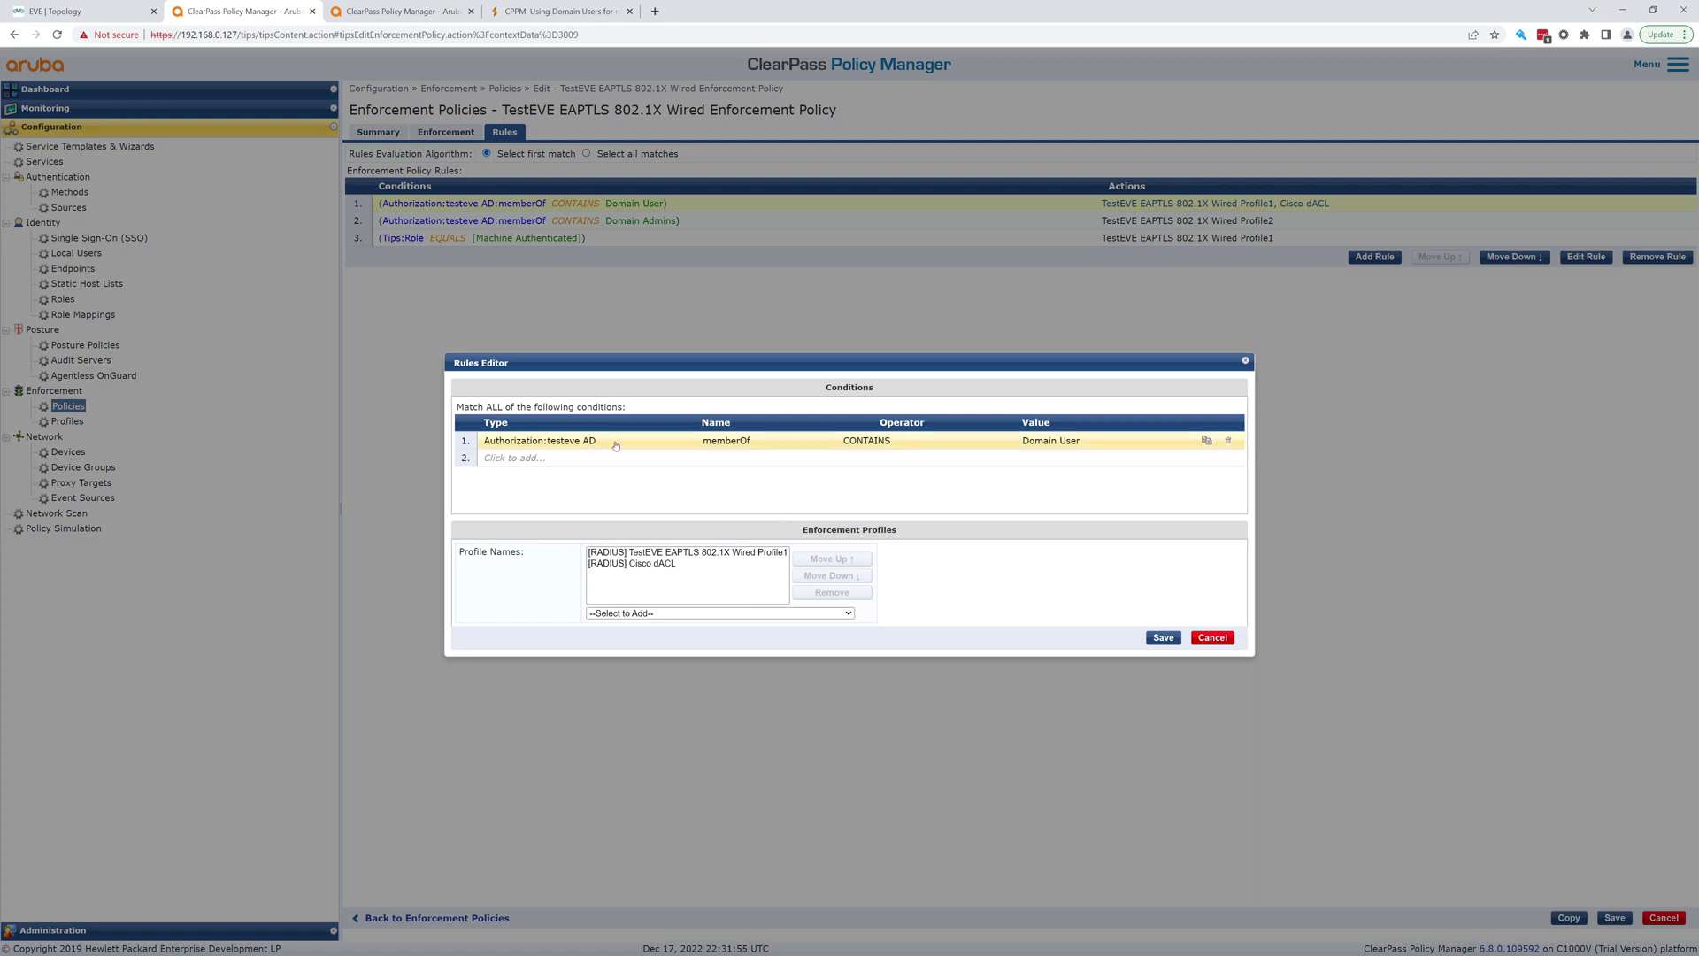
Set the rule's memberOf condition value to WiredAuthUsers70, then save the rule and the enforcement policy
{"action": "left_click", "coordinate": [1048, 438]}
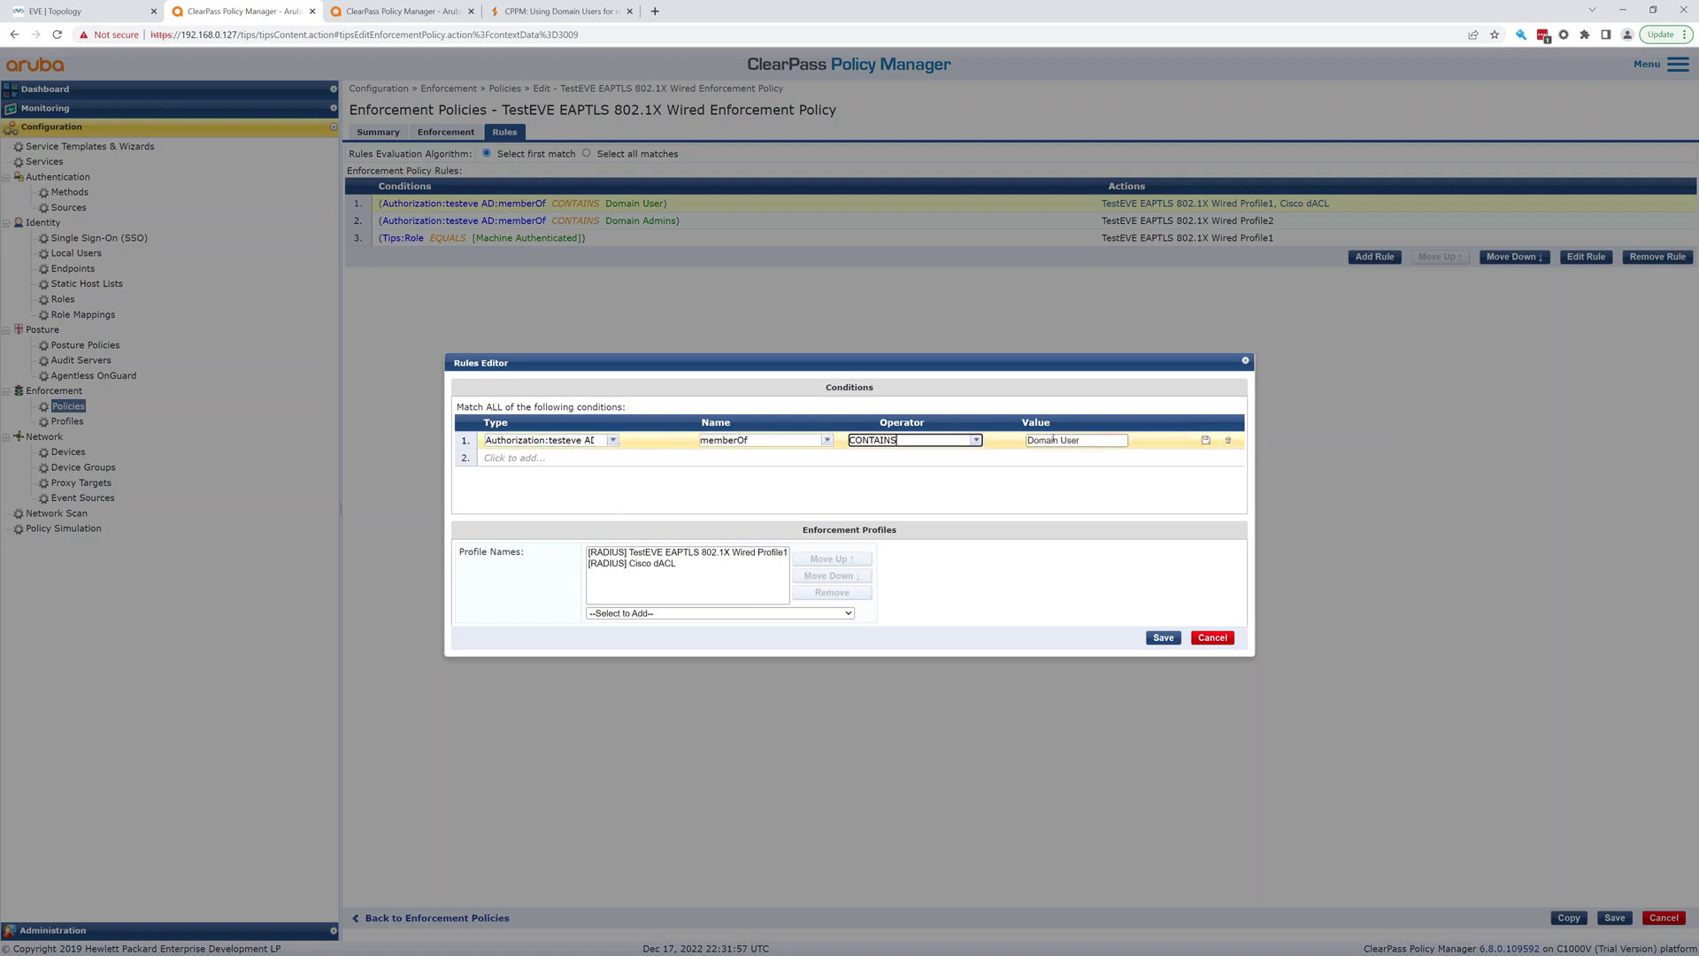
{"action": "triple_click", "coordinate": [1055, 439]}
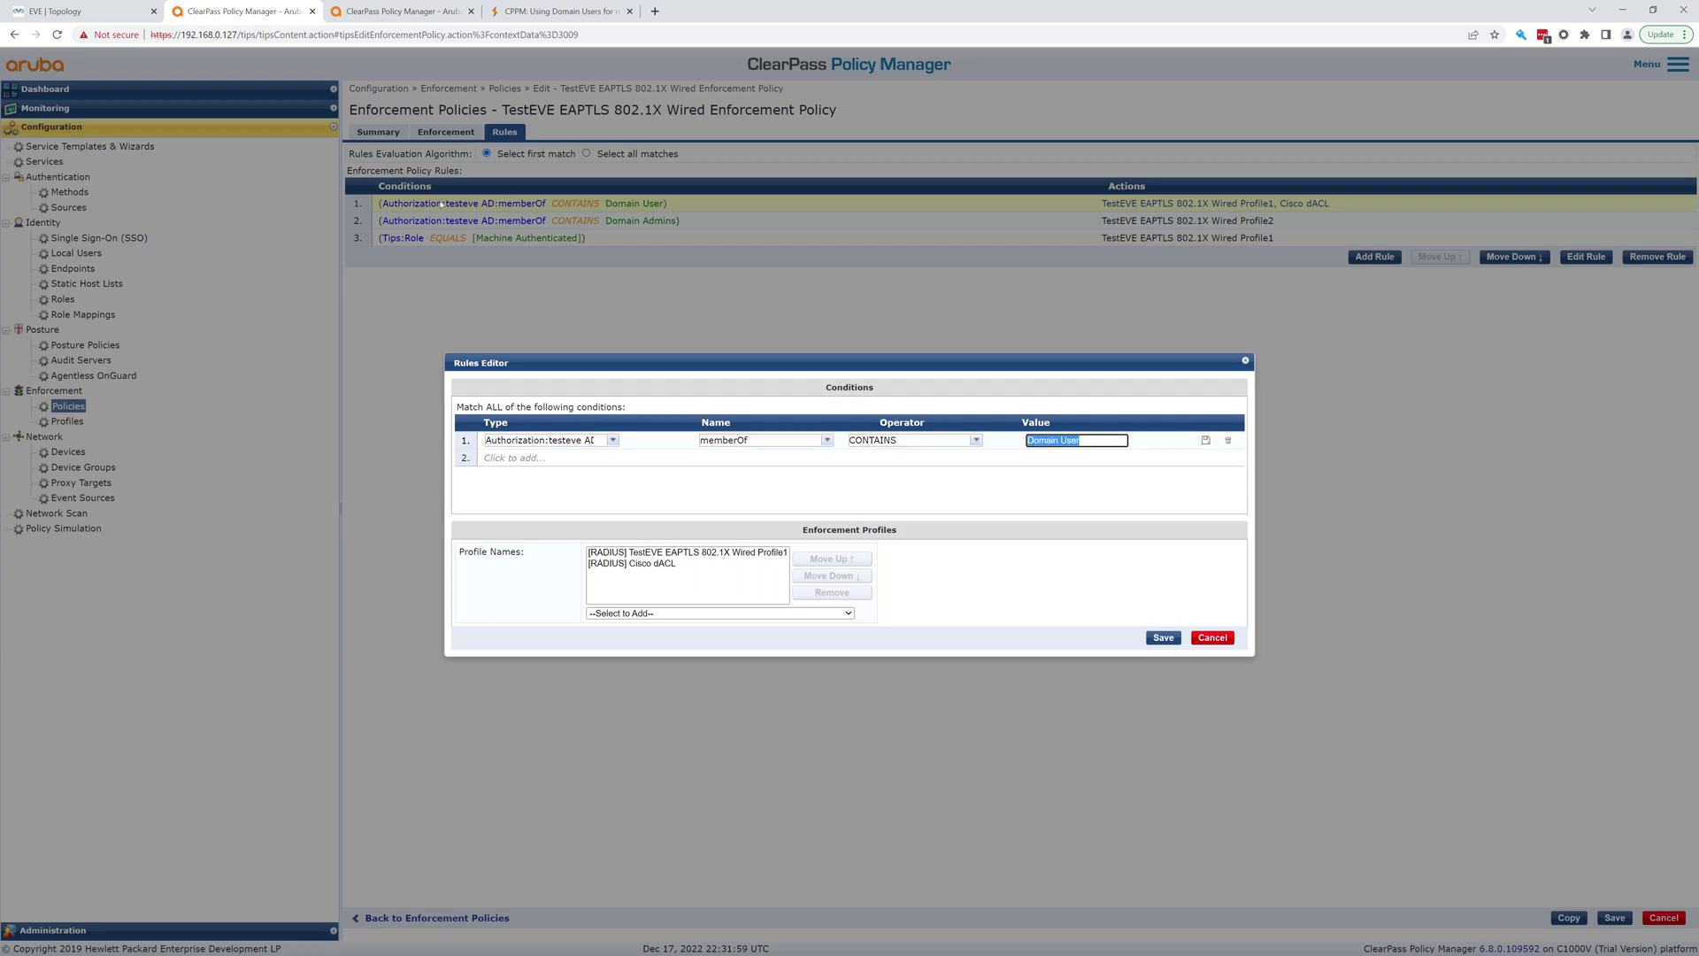
{"action": "left_click", "coordinate": [97, 16]}
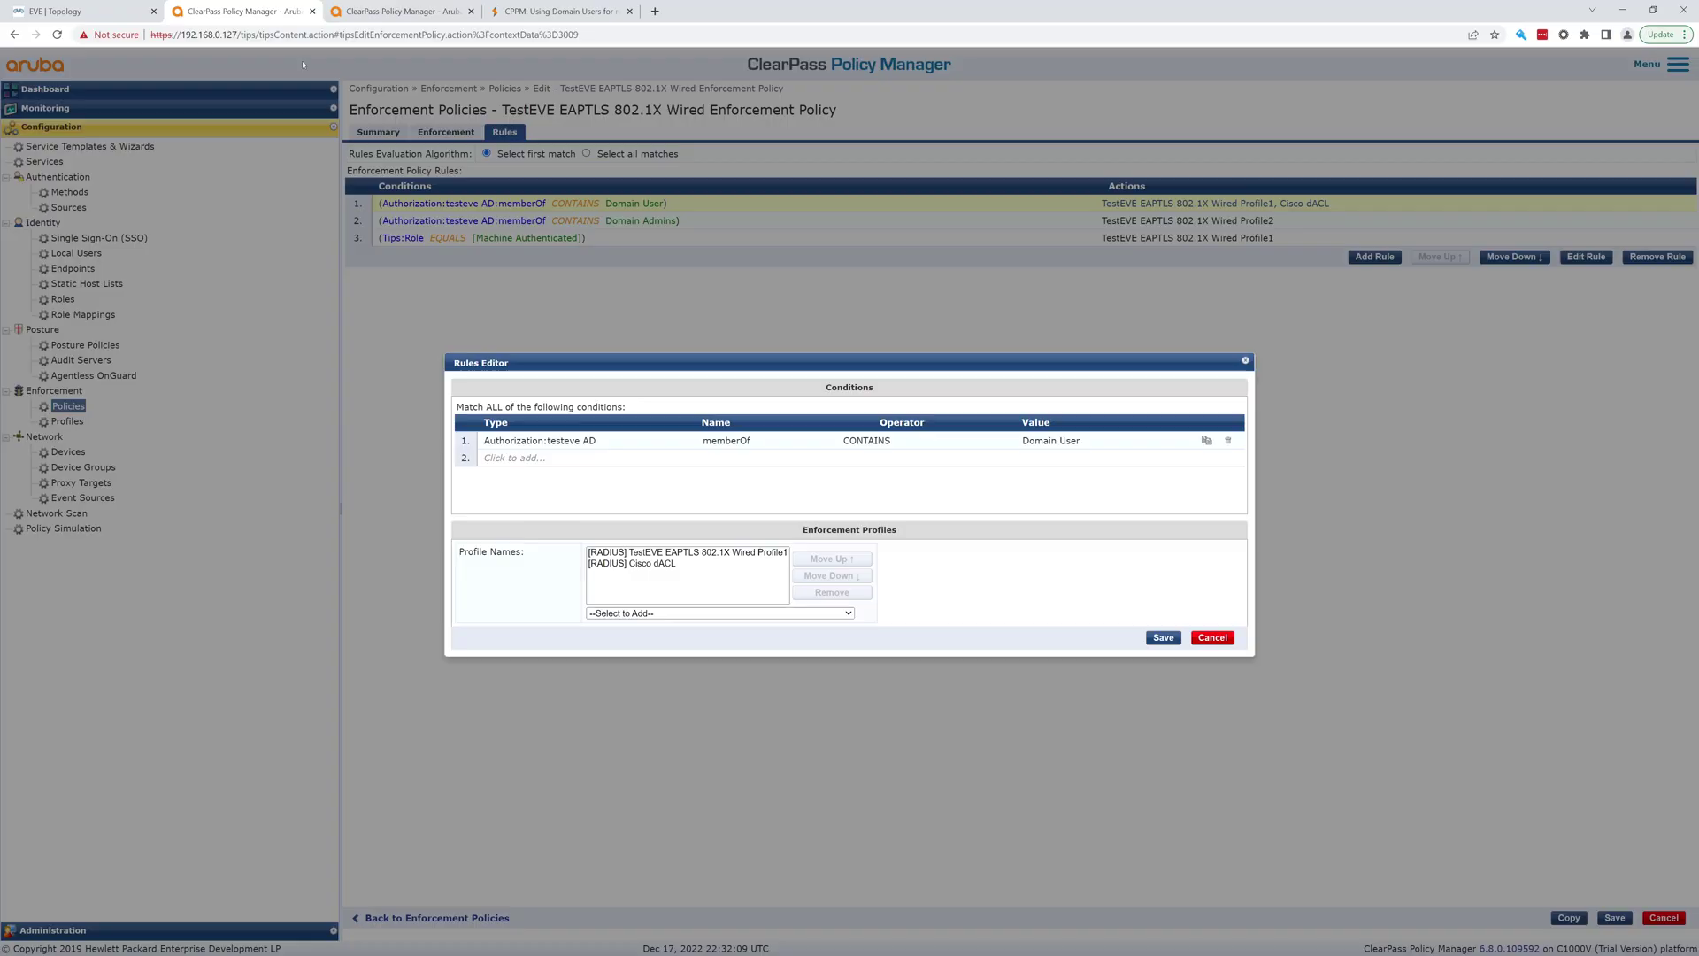
{"action": "left_click", "coordinate": [265, 11]}
{"action": "left_click", "coordinate": [1047, 442]}
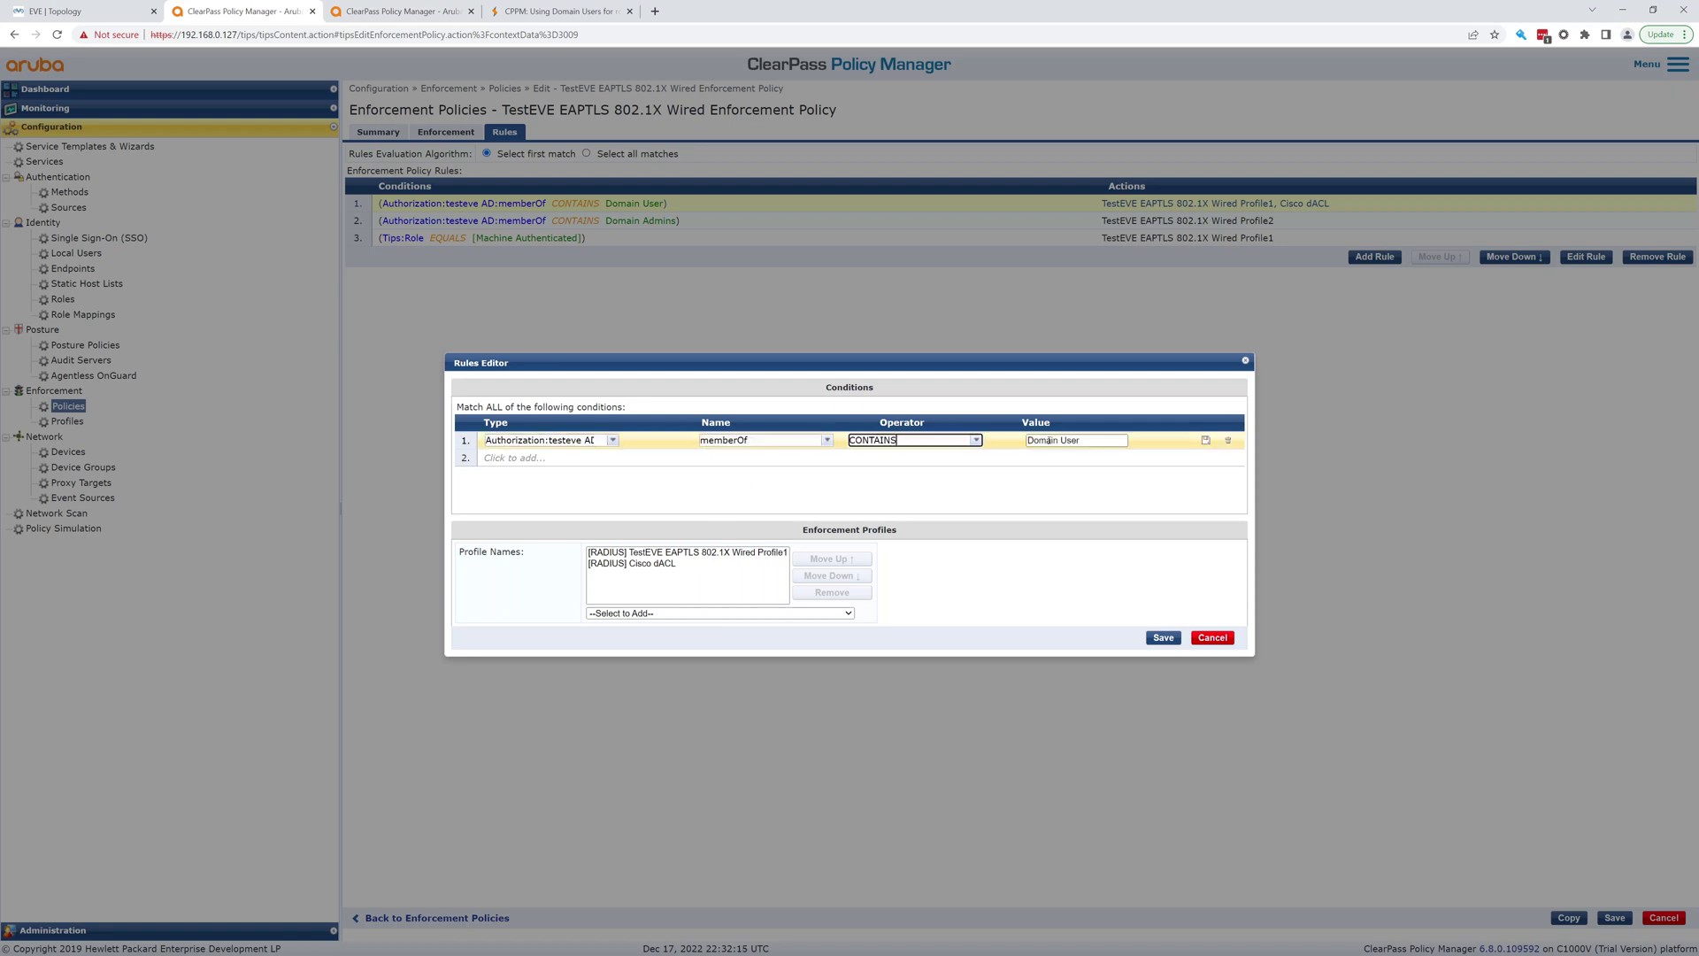
{"action": "left_click_drag", "start_coordinate": [1082, 440], "coordinate": [1025, 440]}
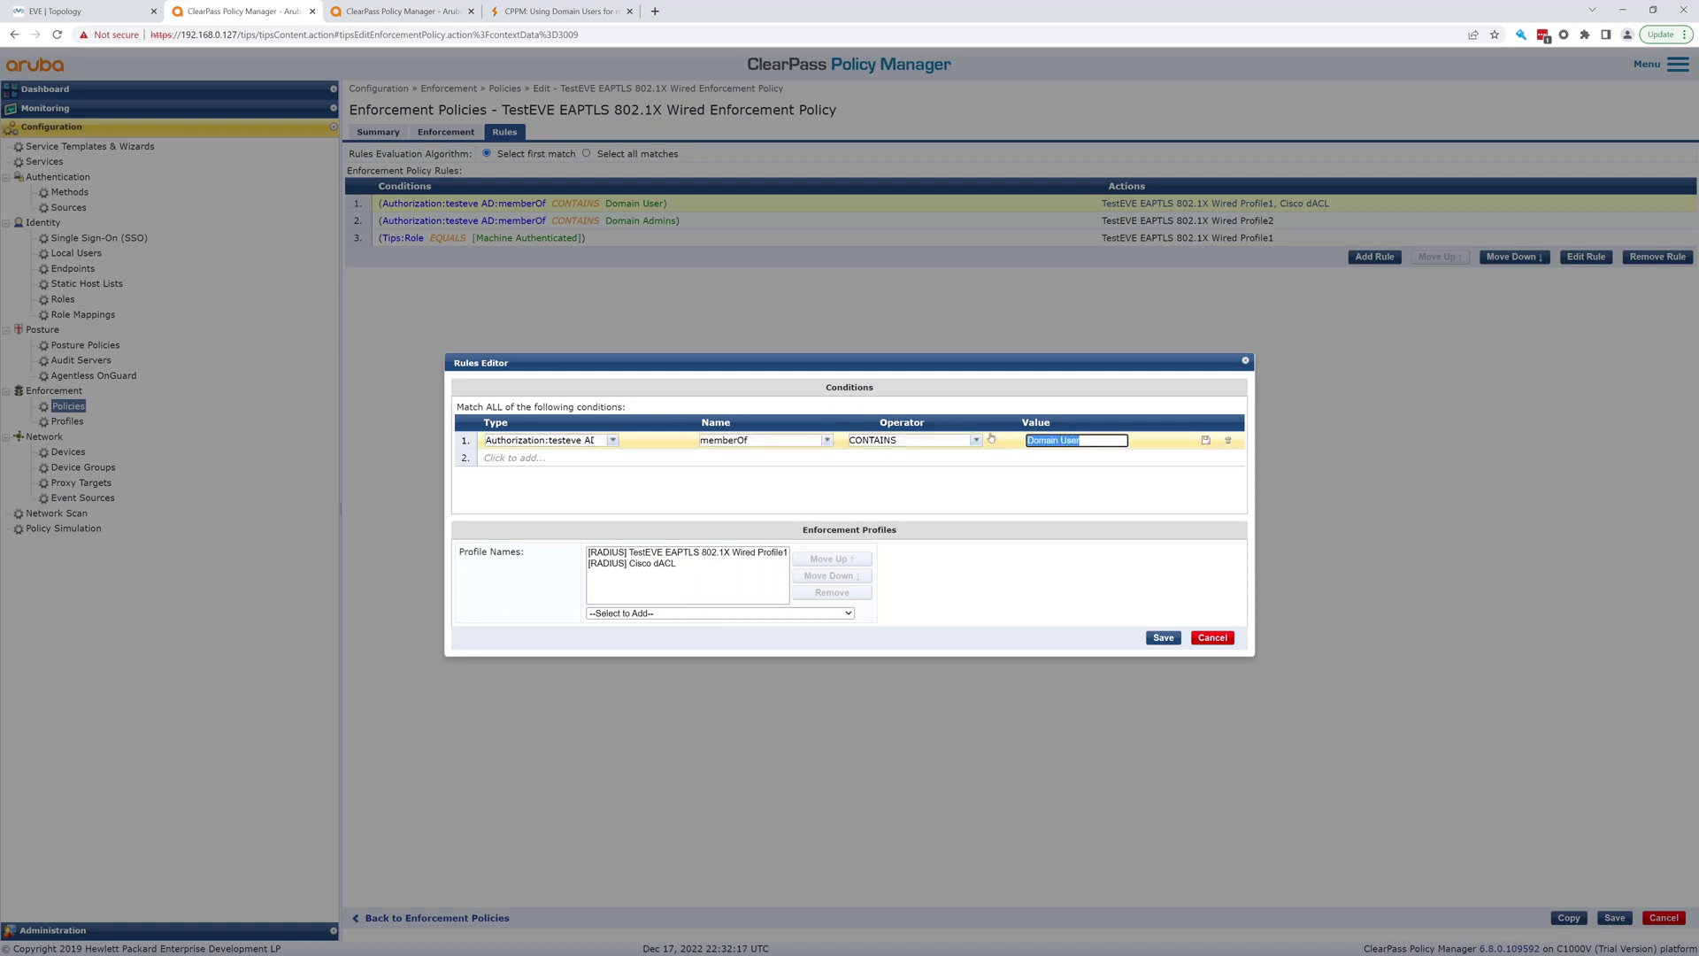
{"action": "type", "text": "WiredAuthUsers70"}
{"action": "left_click", "coordinate": [93, 13]}
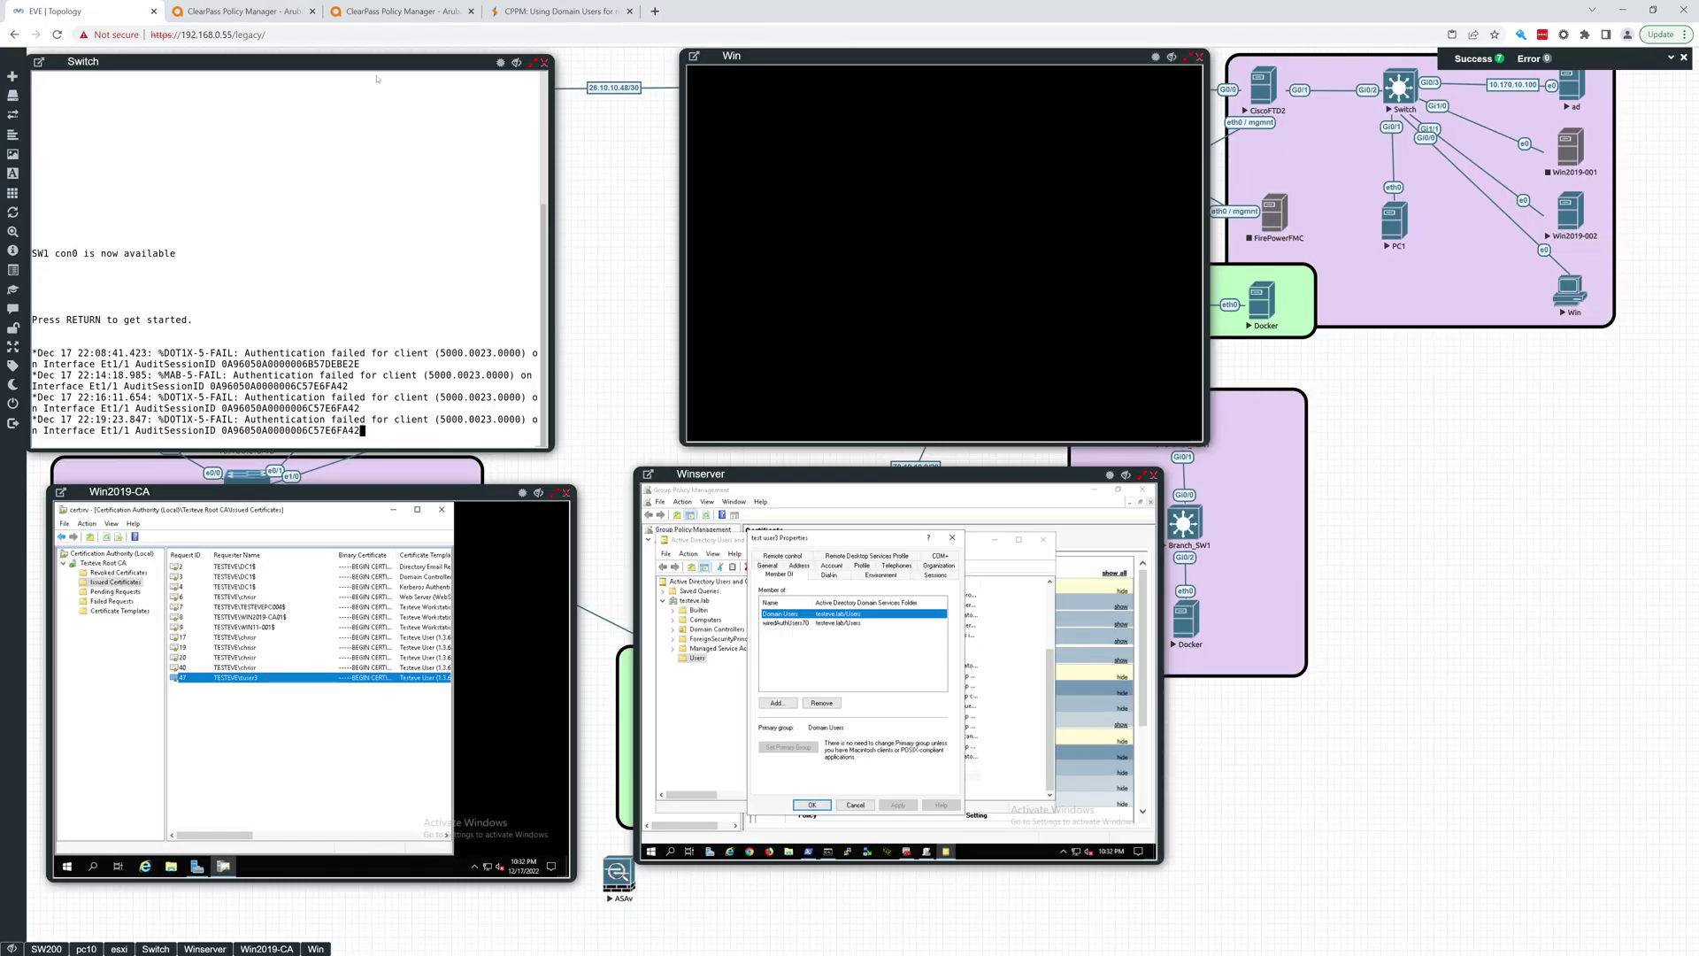
{"action": "left_click", "coordinate": [238, 12]}
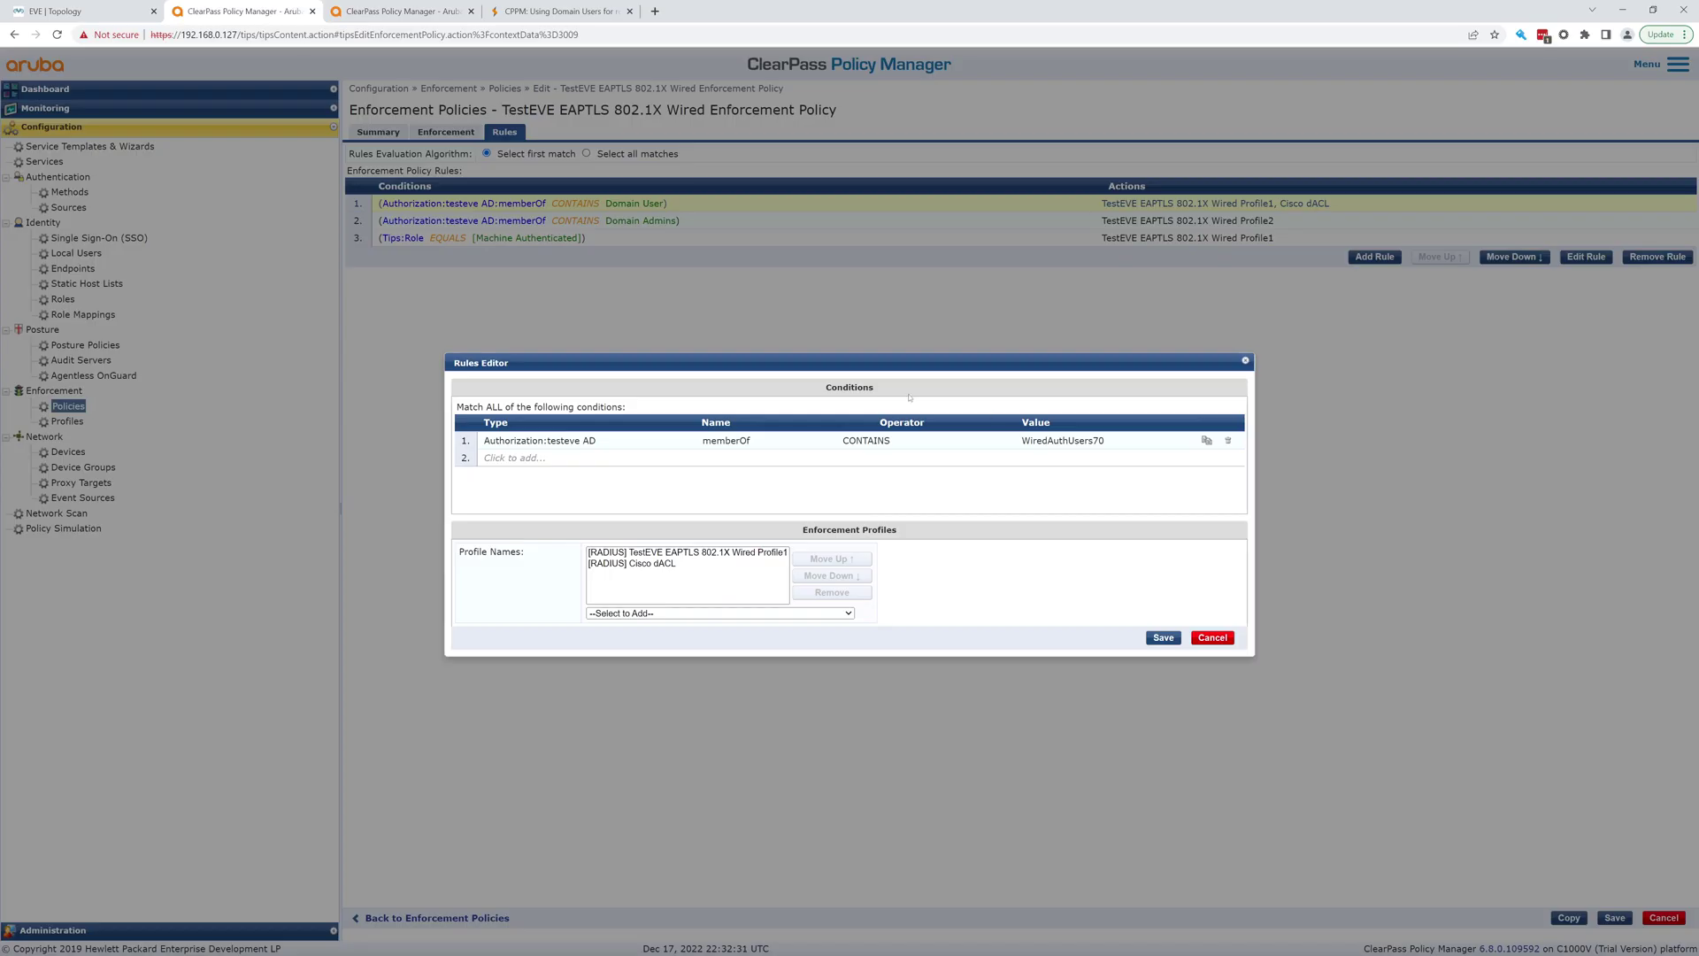
{"action": "left_click", "coordinate": [1168, 637]}
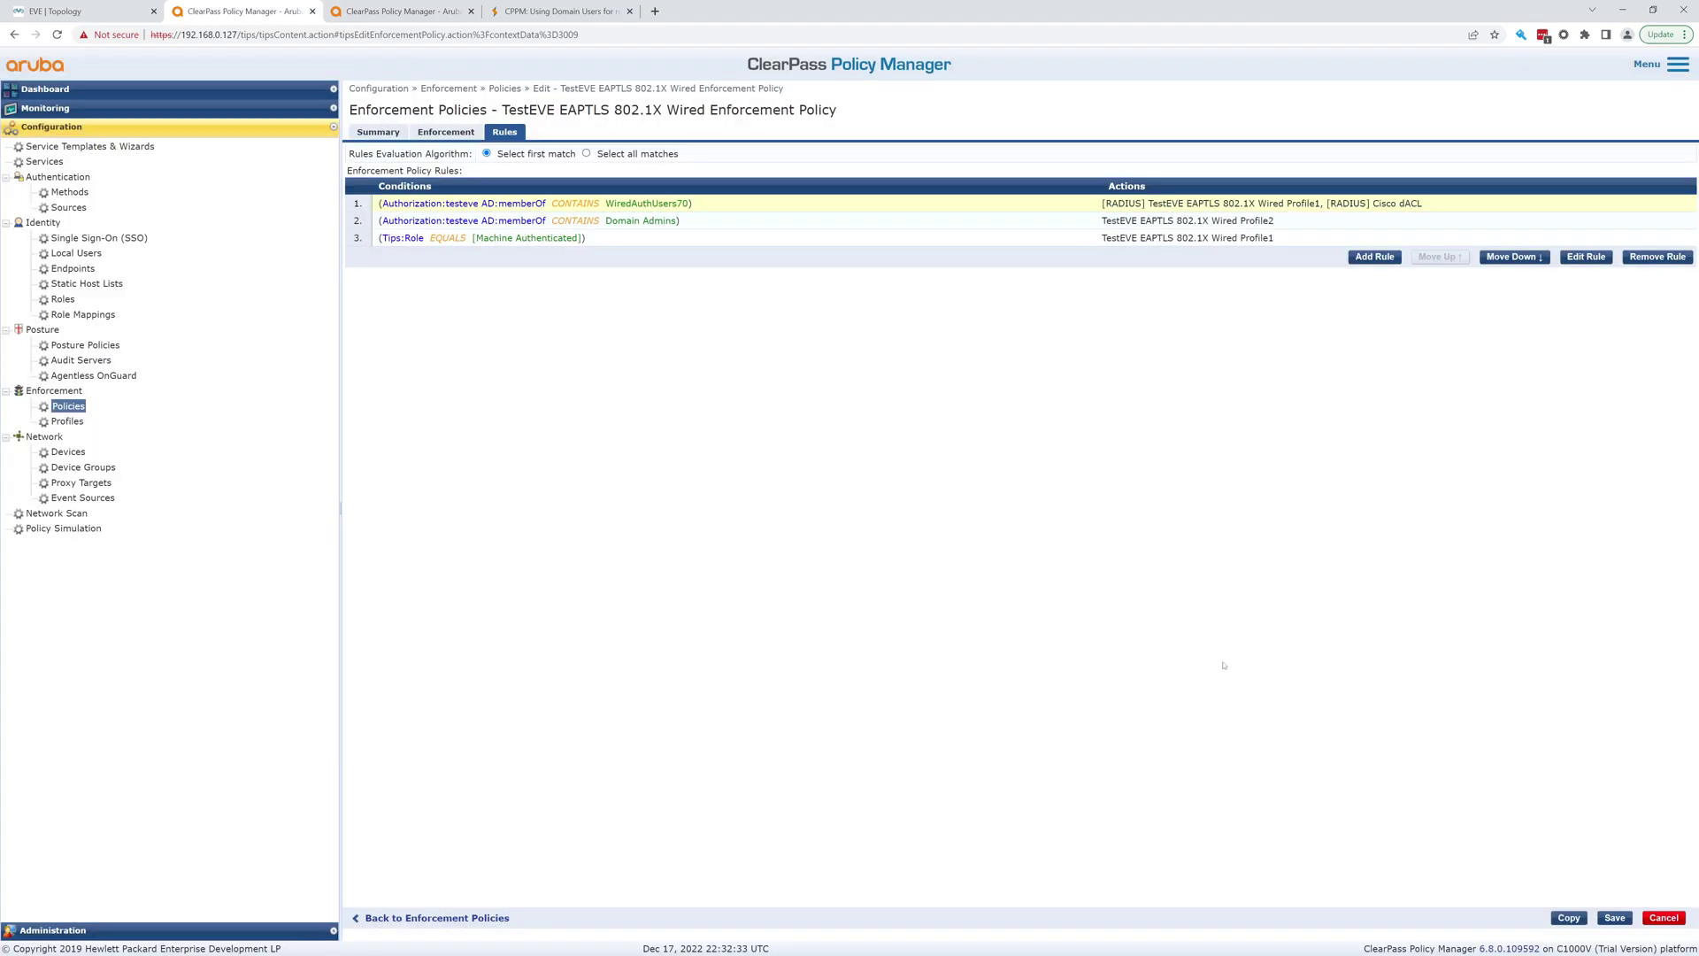
{"action": "left_click", "coordinate": [1623, 916]}
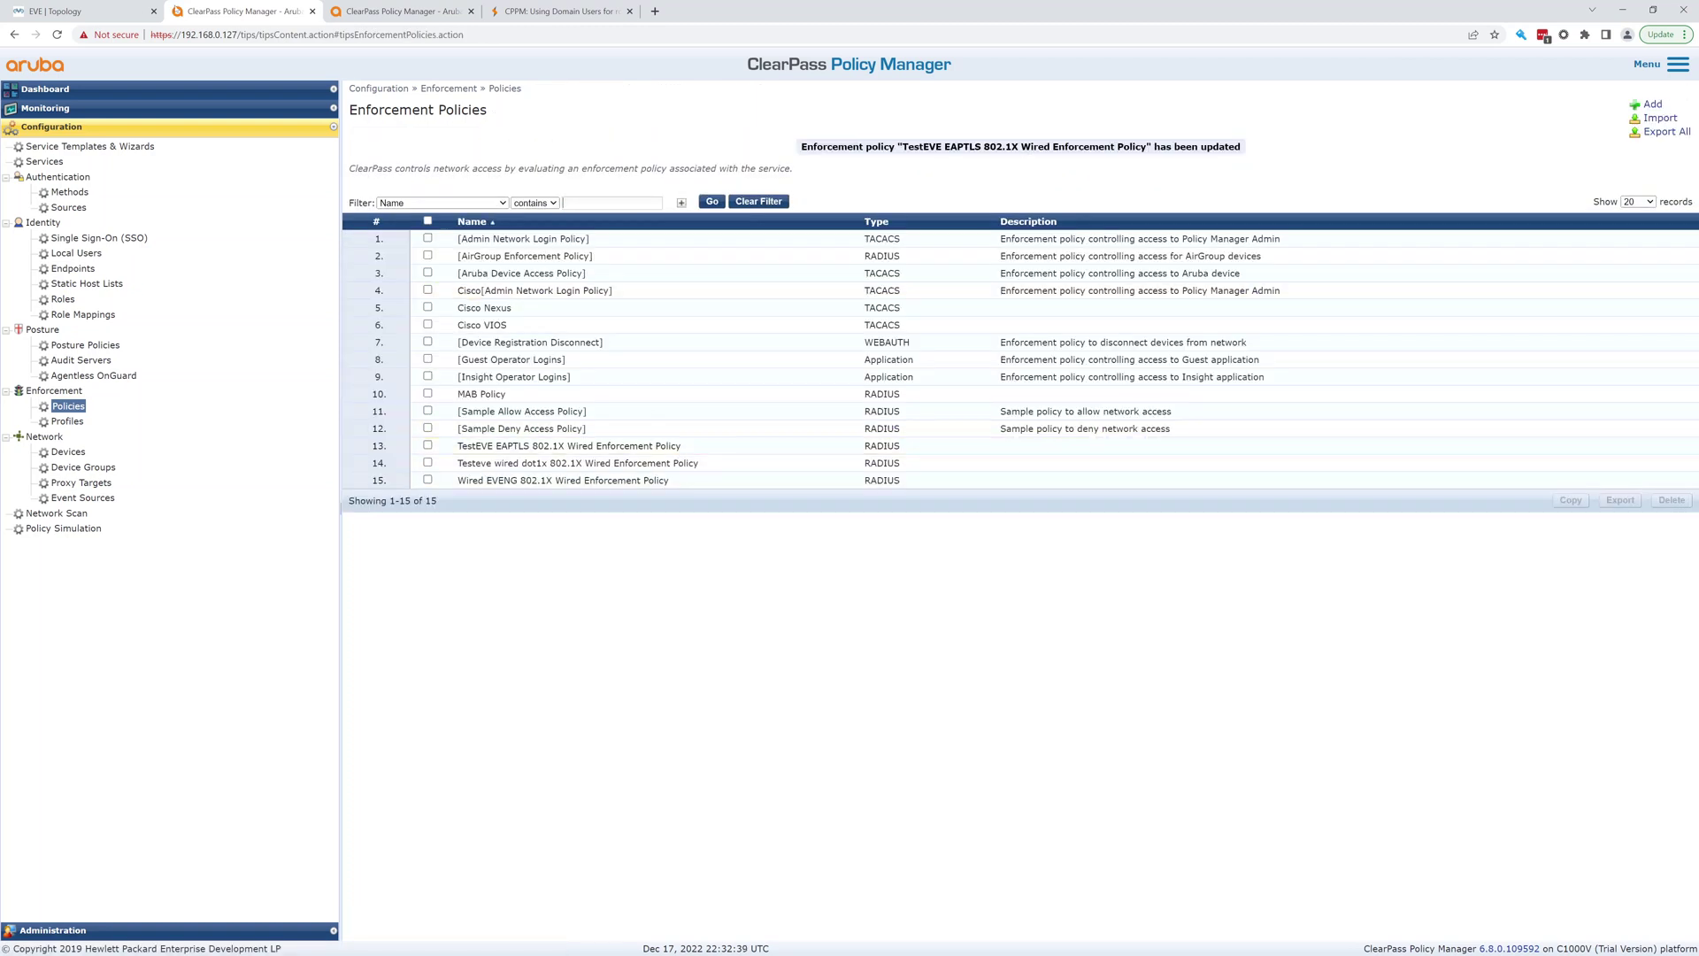
Switch to the EVE topology and sign in to the Win machine as test user3 with the account password
{"action": "left_click", "coordinate": [116, 12]}
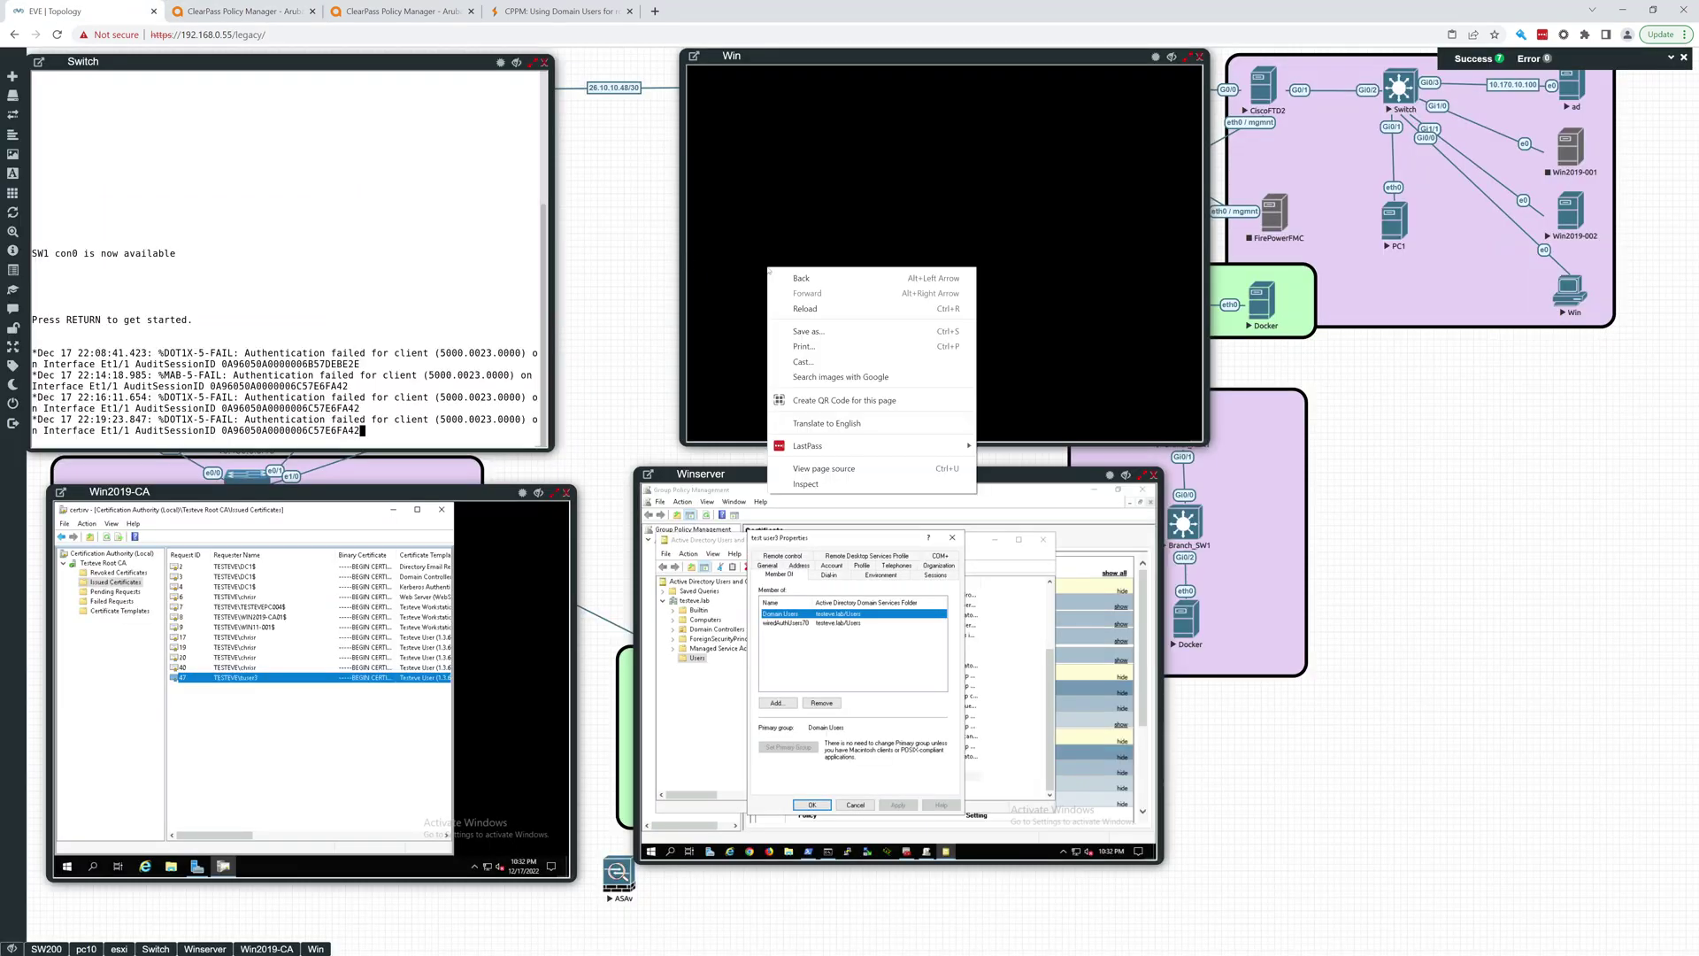
{"action": "left_click", "coordinate": [815, 204]}
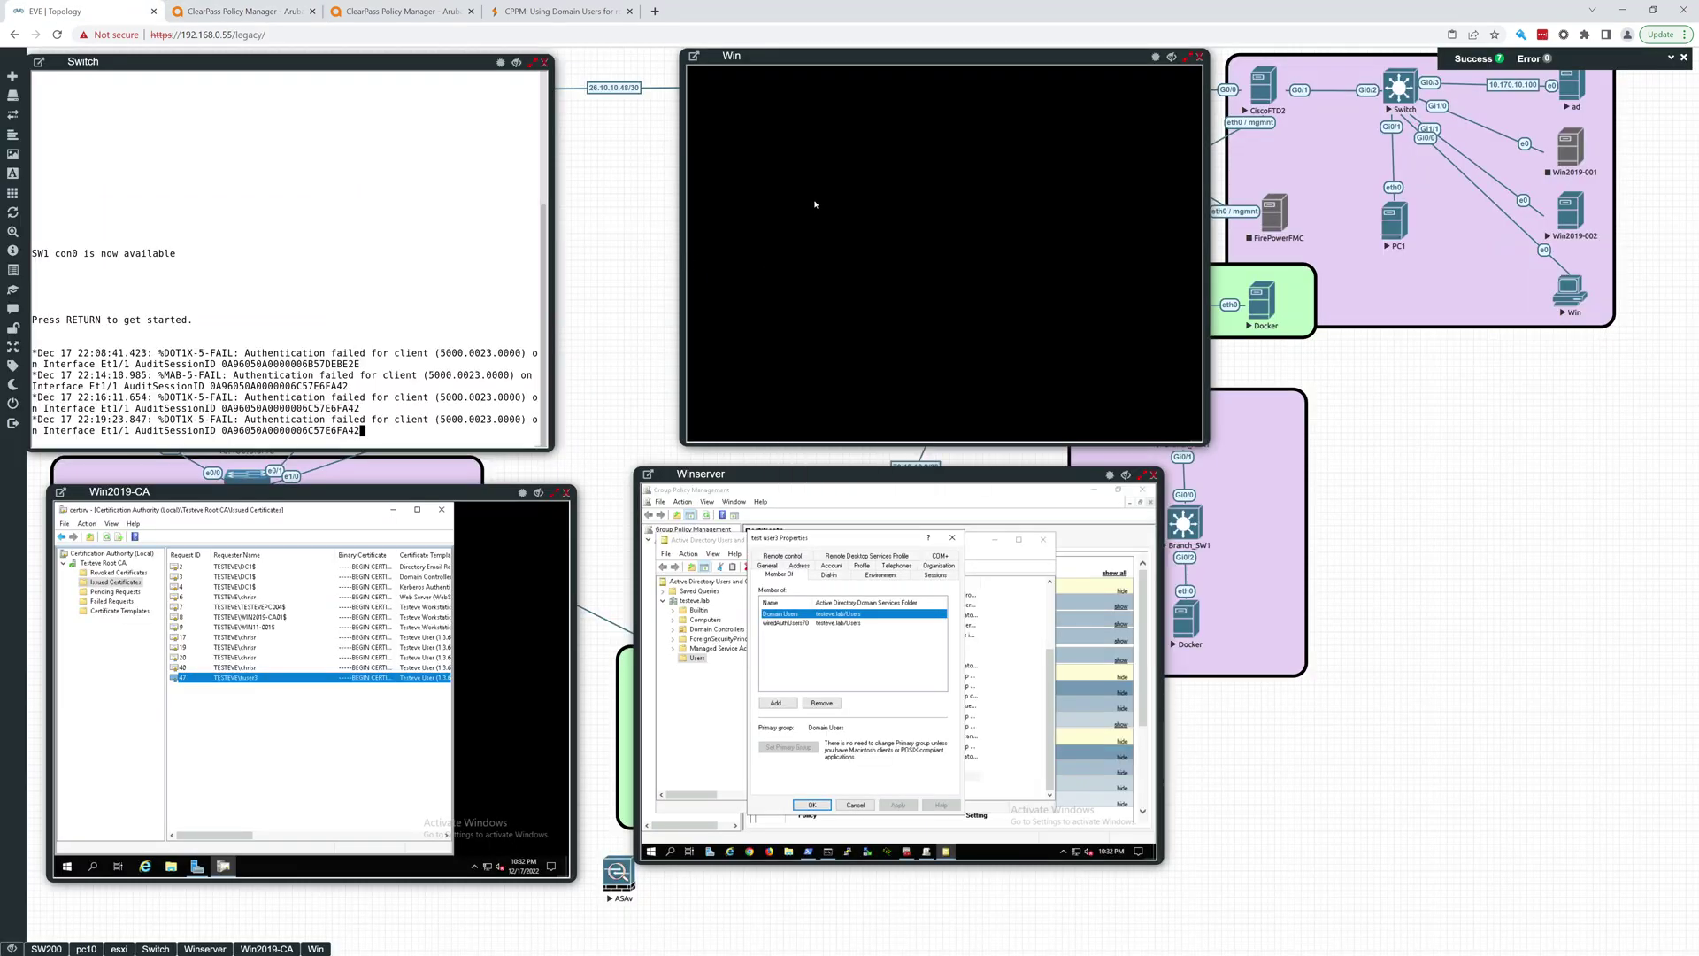
{"action": "left_click", "coordinate": [871, 252]}
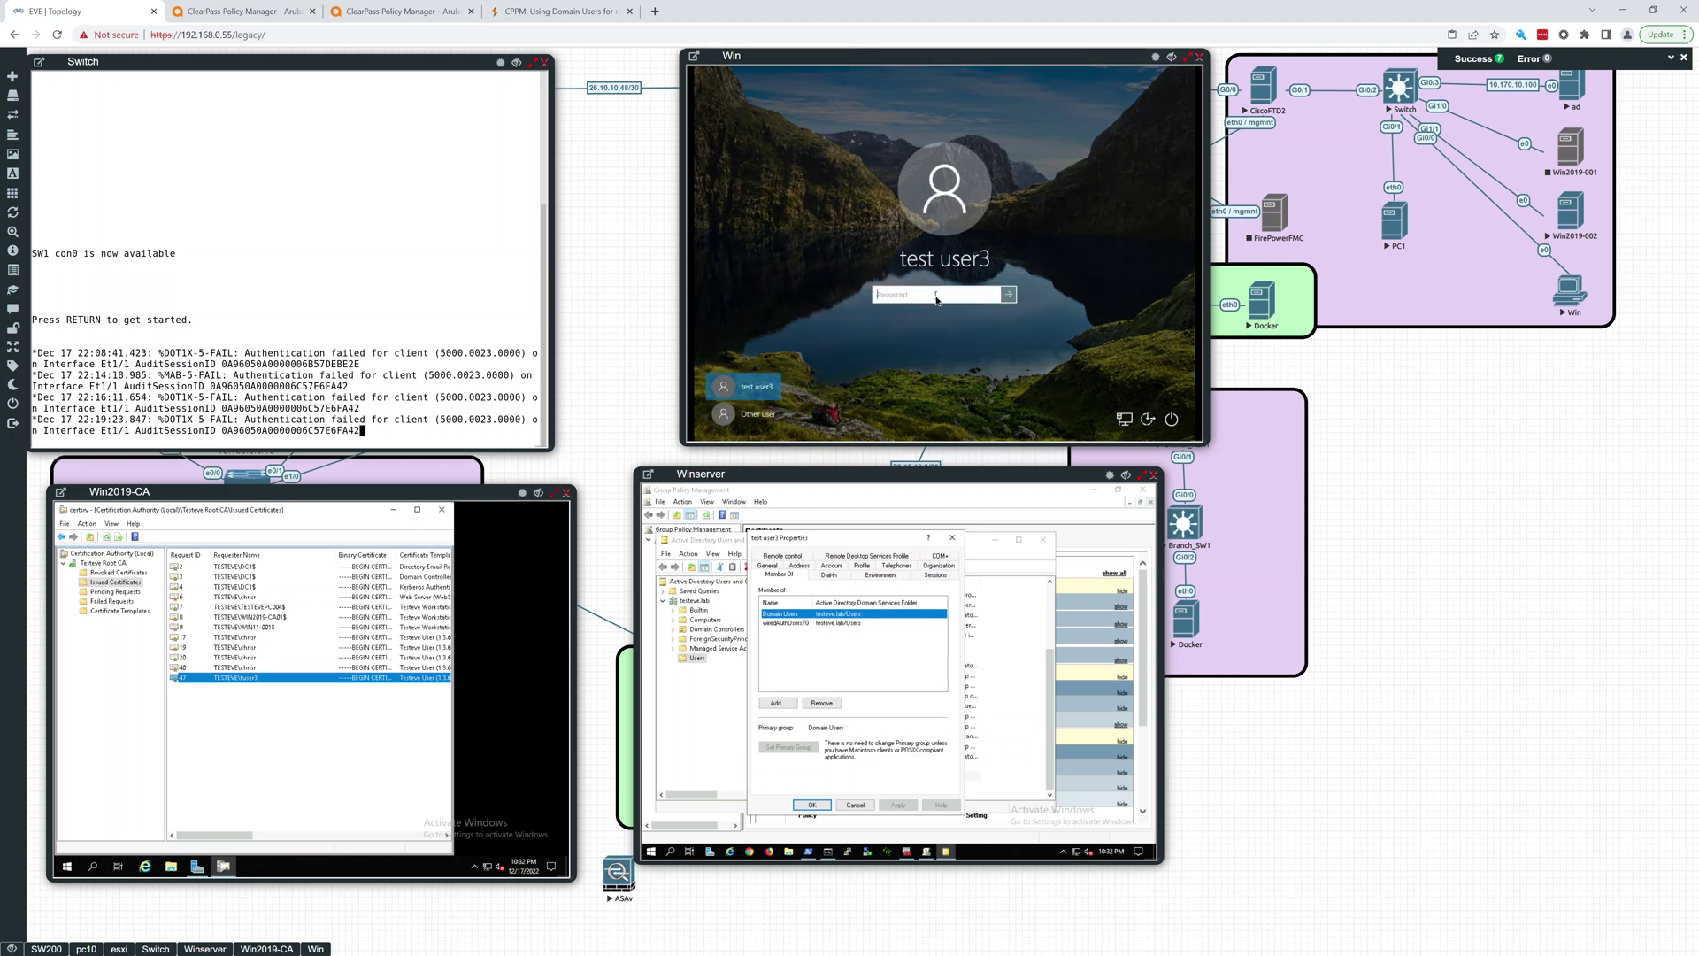
{"action": "type", "text": "Passwor"}
{"action": "key", "text": "Return"}
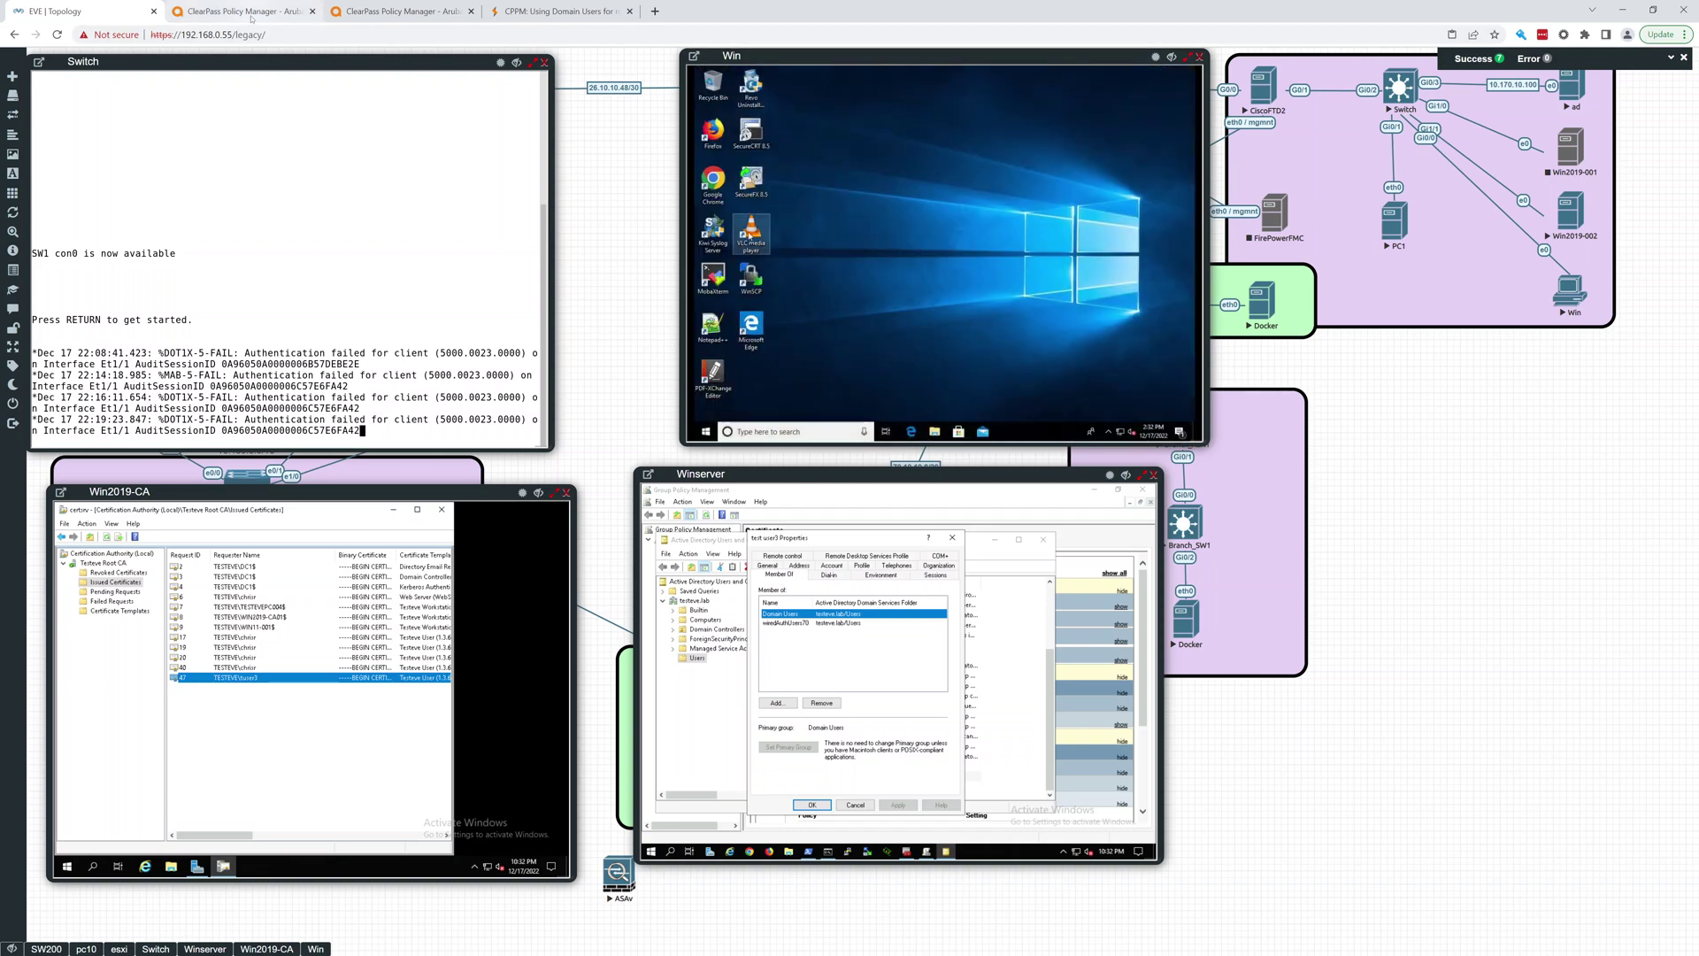
Check the ClearPass Access Tracker for a new test user3 request, turning Auto Refresh off and back on
{"action": "left_click", "coordinate": [251, 16]}
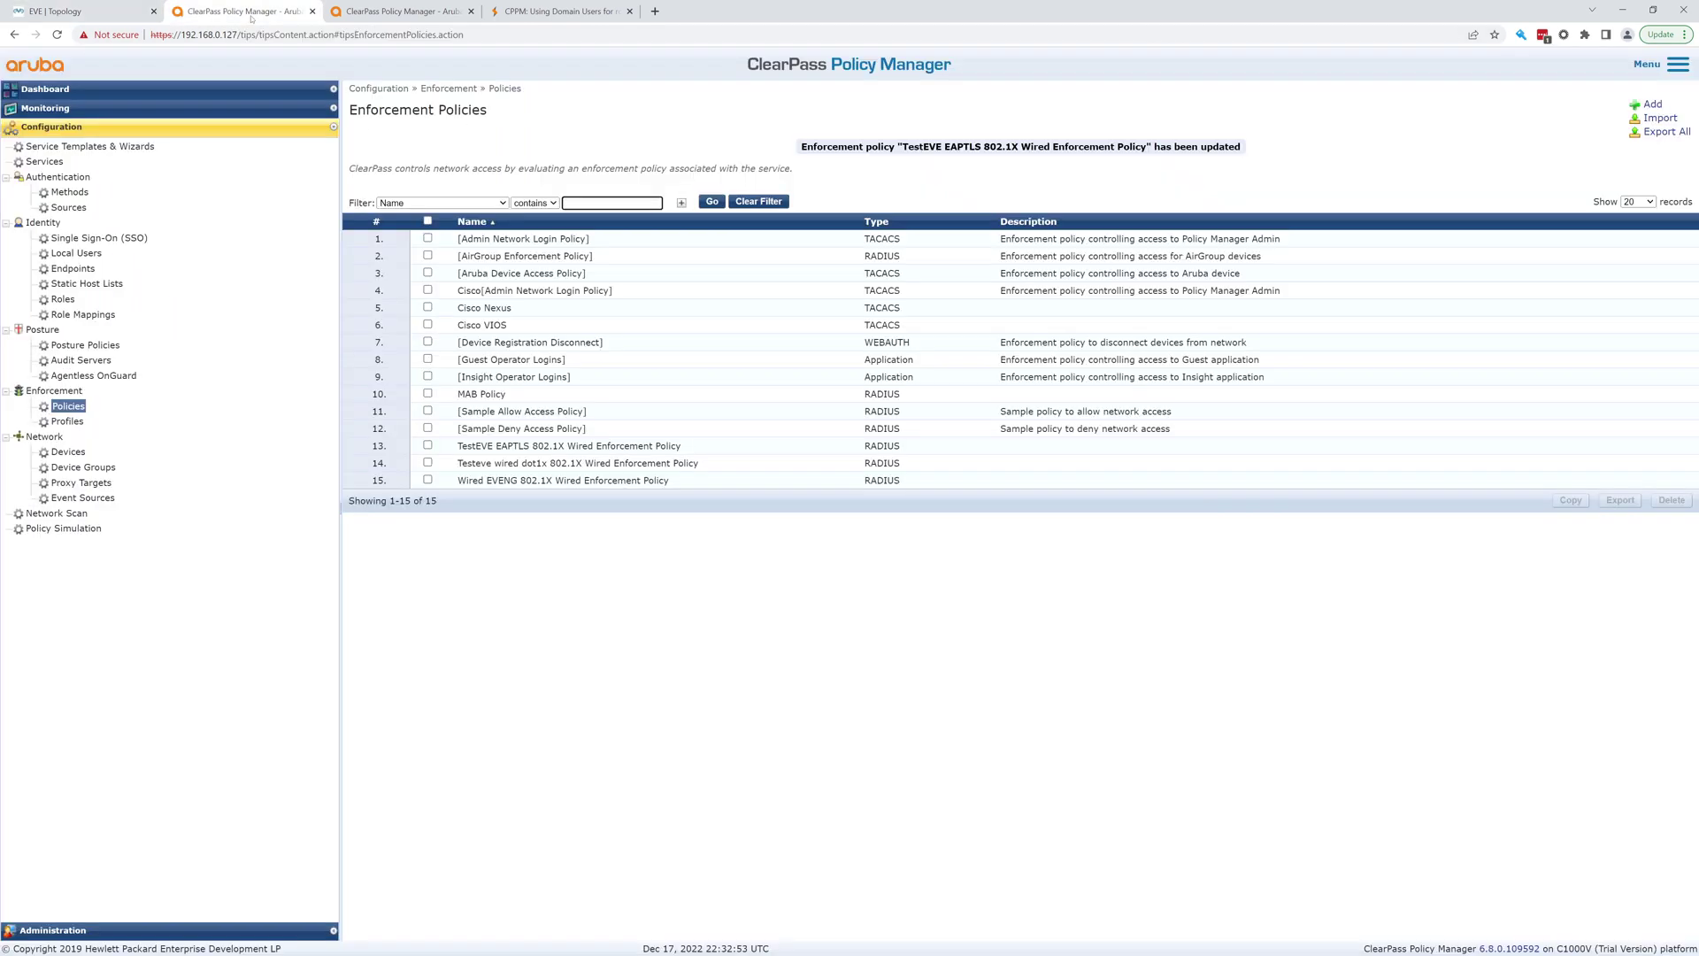
{"action": "left_click", "coordinate": [97, 108]}
{"action": "left_click", "coordinate": [77, 145]}
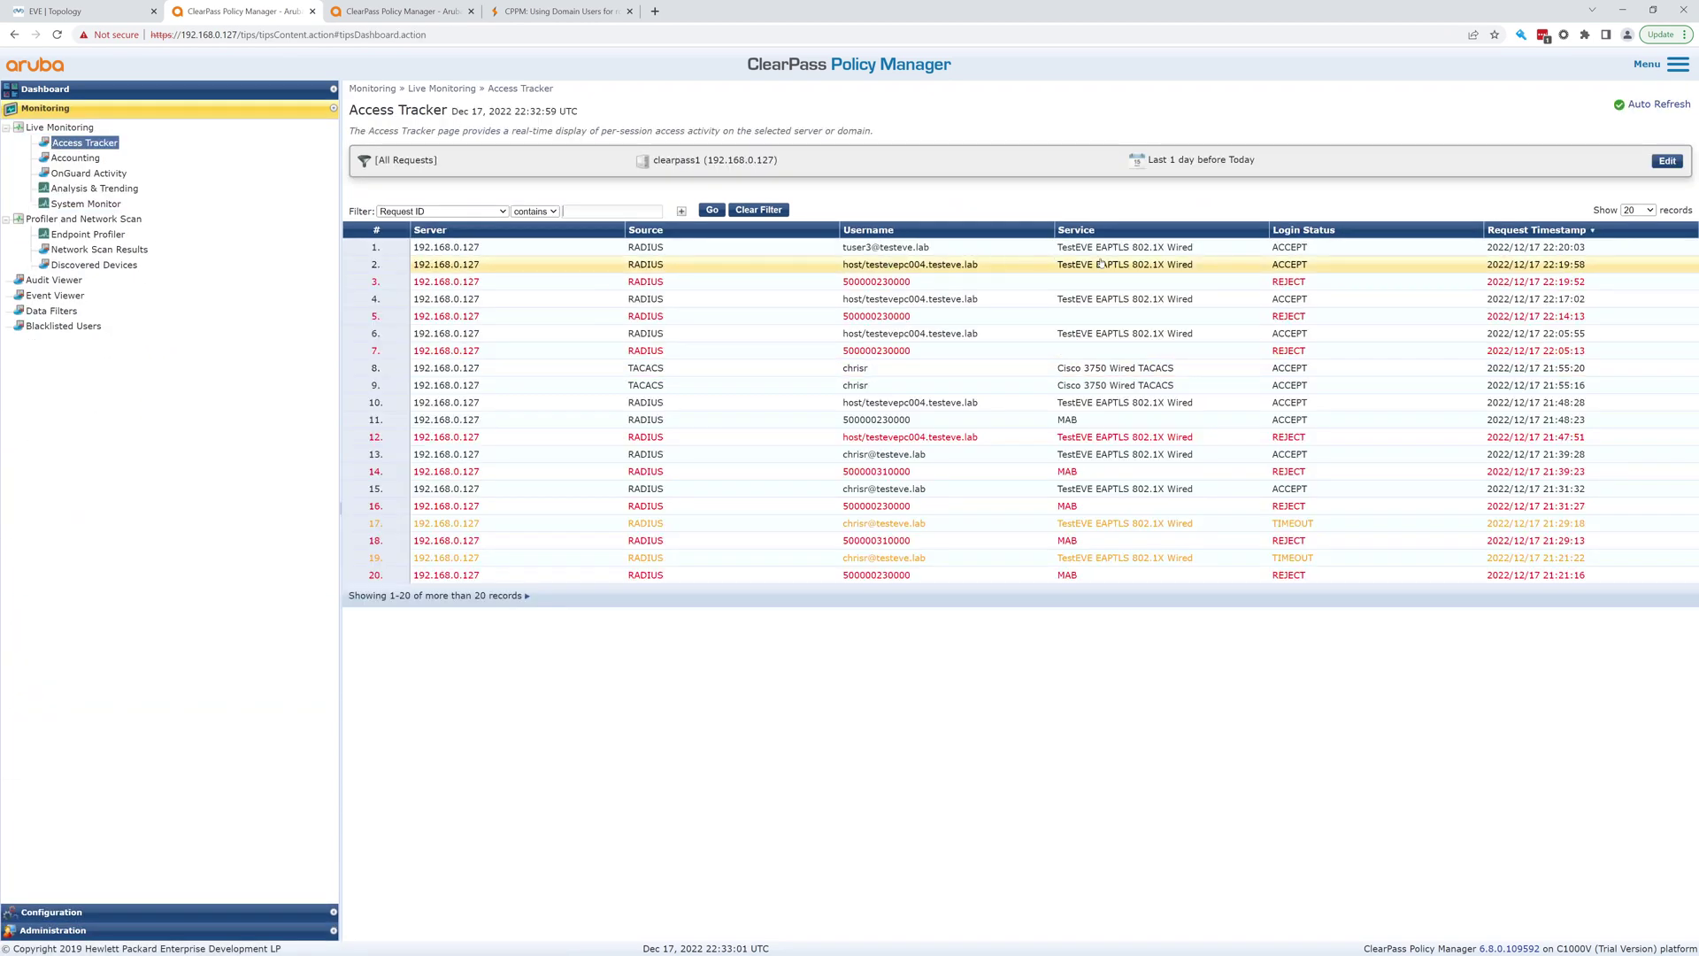
{"action": "left_click", "coordinate": [1657, 106]}
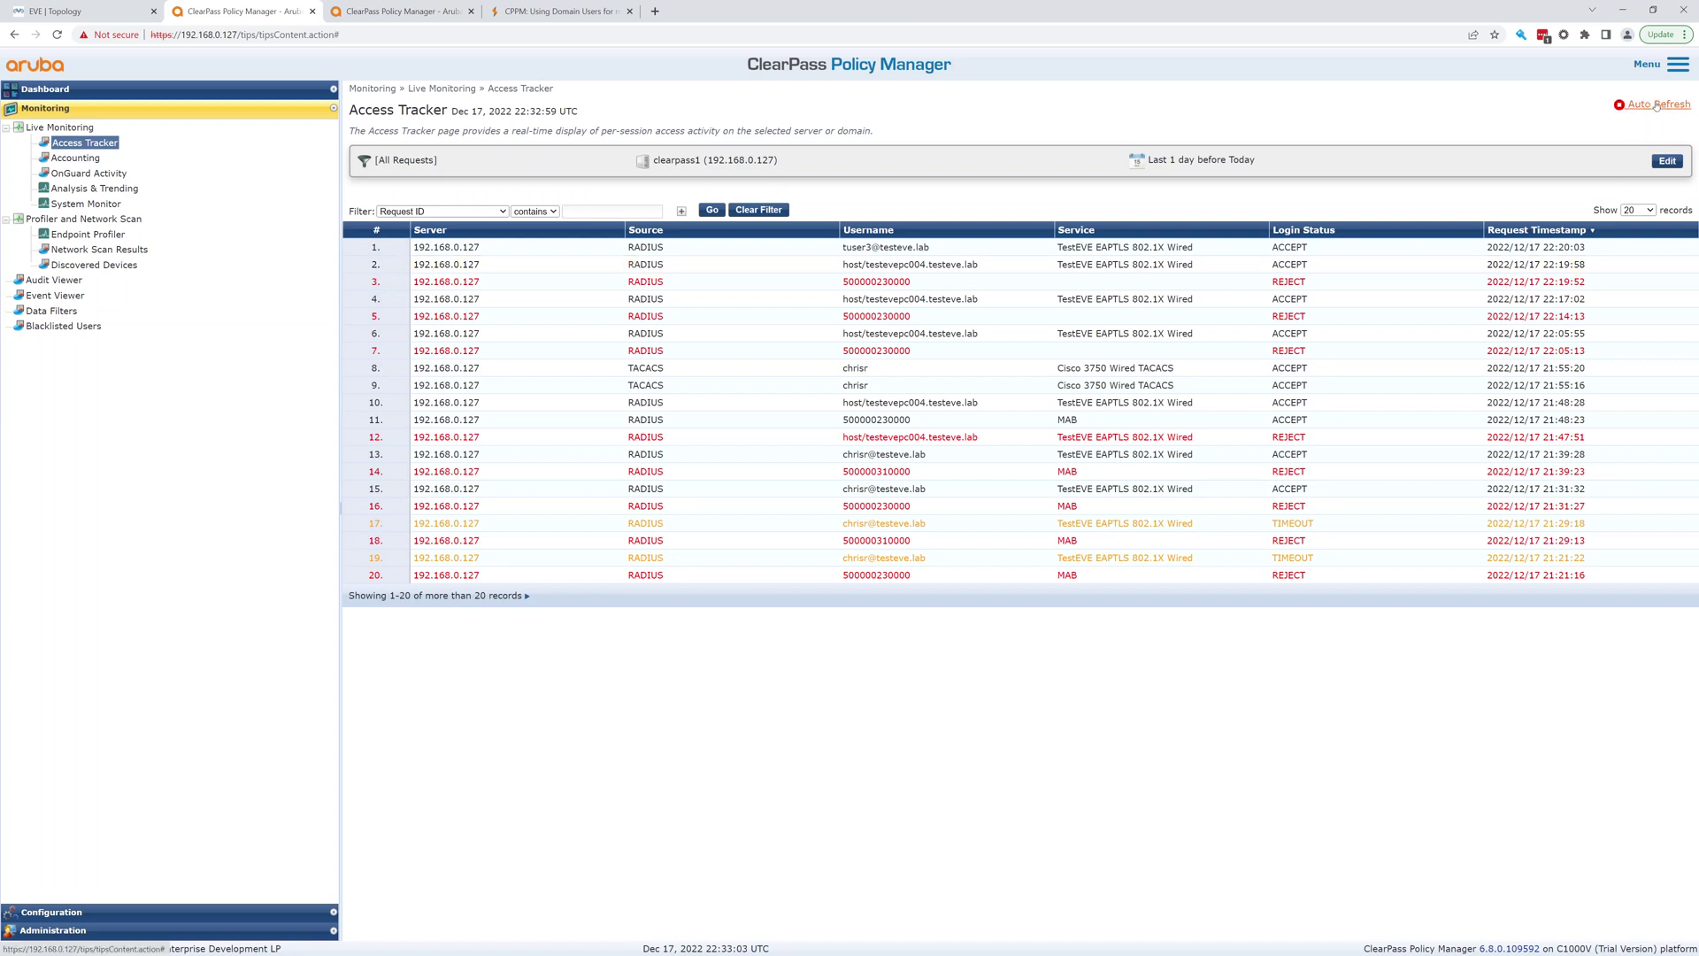
{"action": "left_click", "coordinate": [1657, 105]}
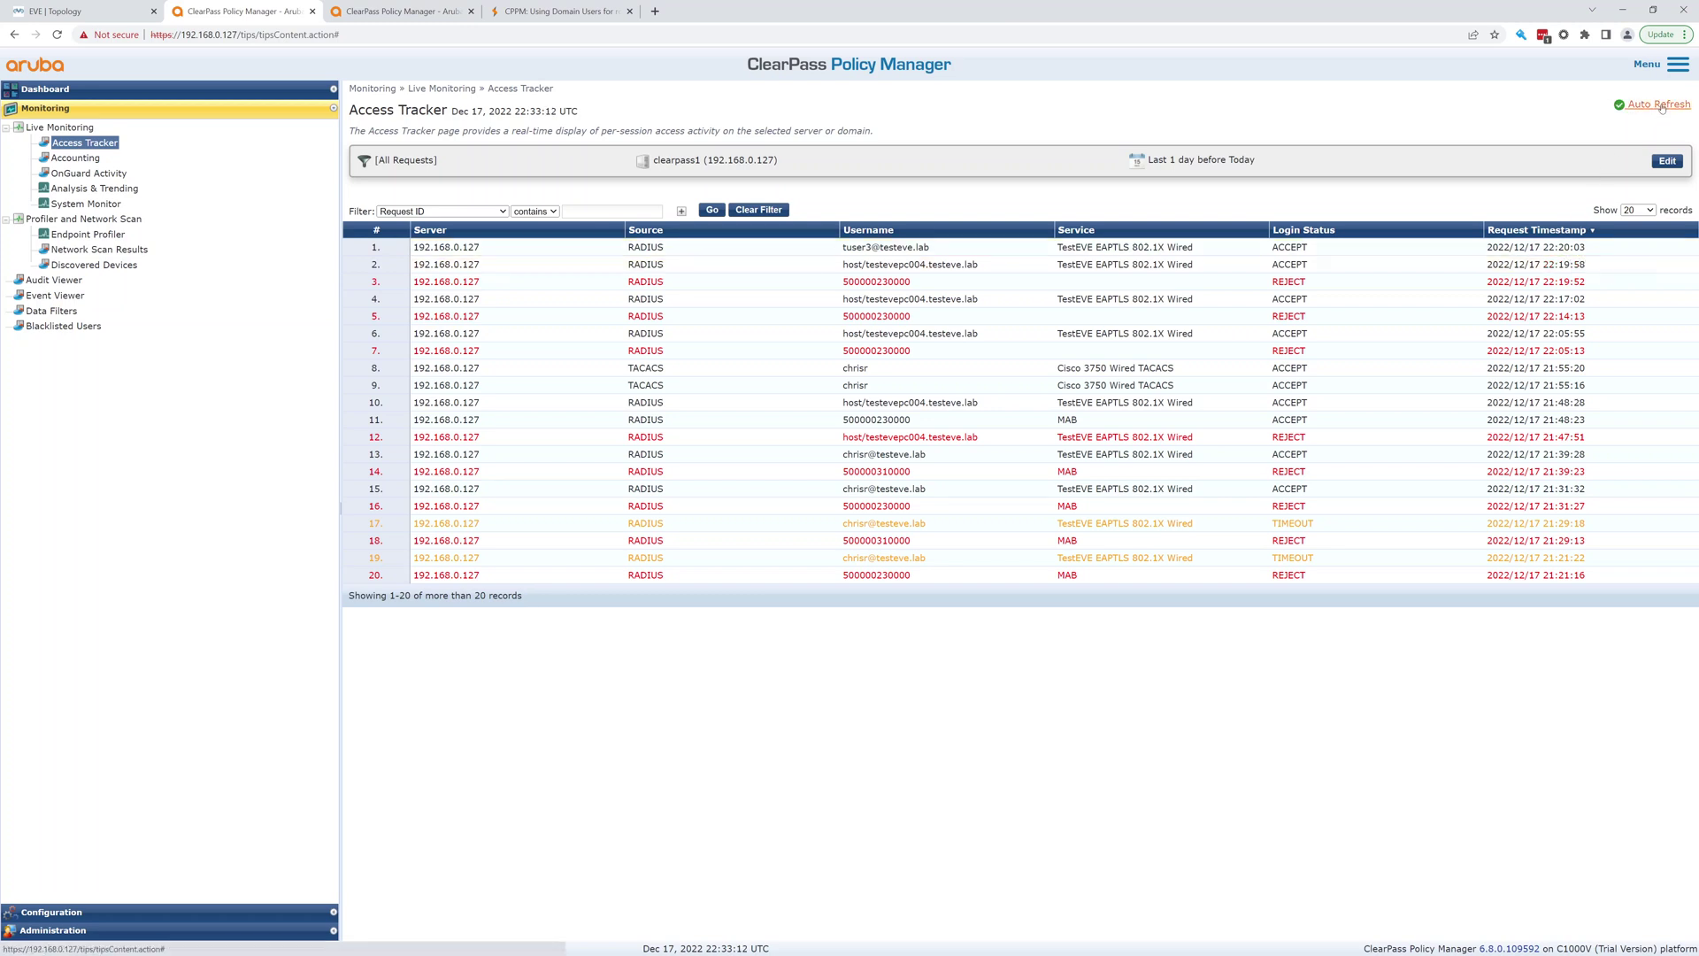
Sign test user3 out of the Win machine in the EVE topology, forcing the sign-out despite the open app
{"action": "left_click", "coordinate": [107, 19]}
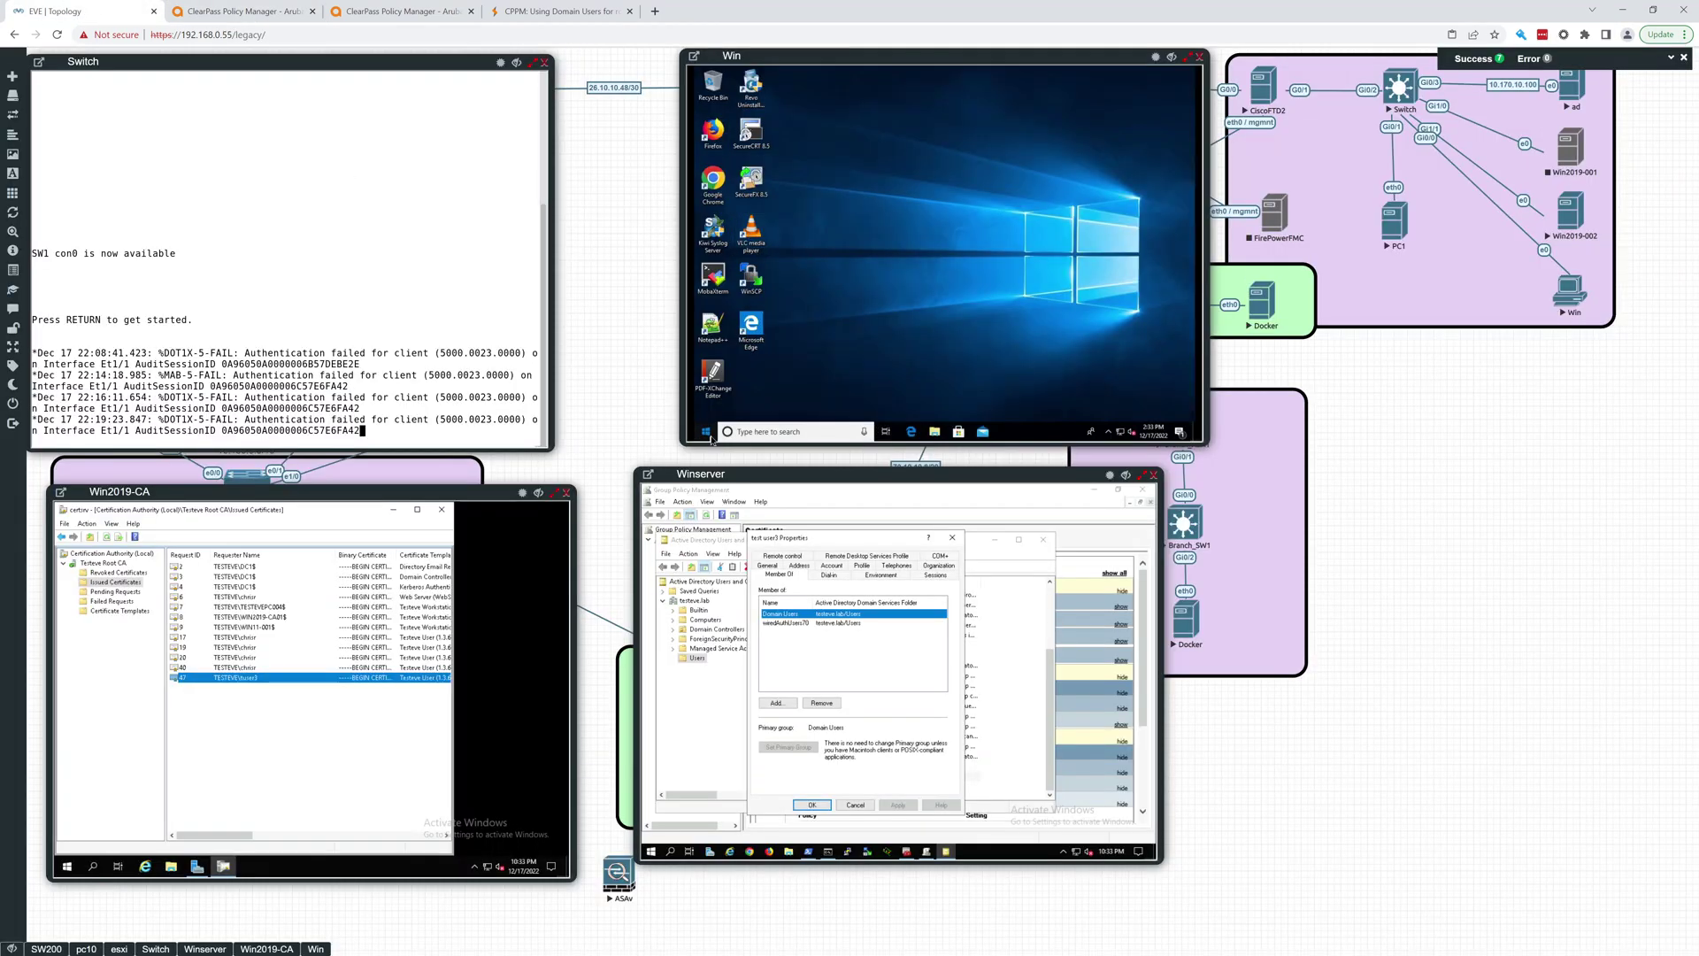
{"action": "left_click", "coordinate": [707, 433]}
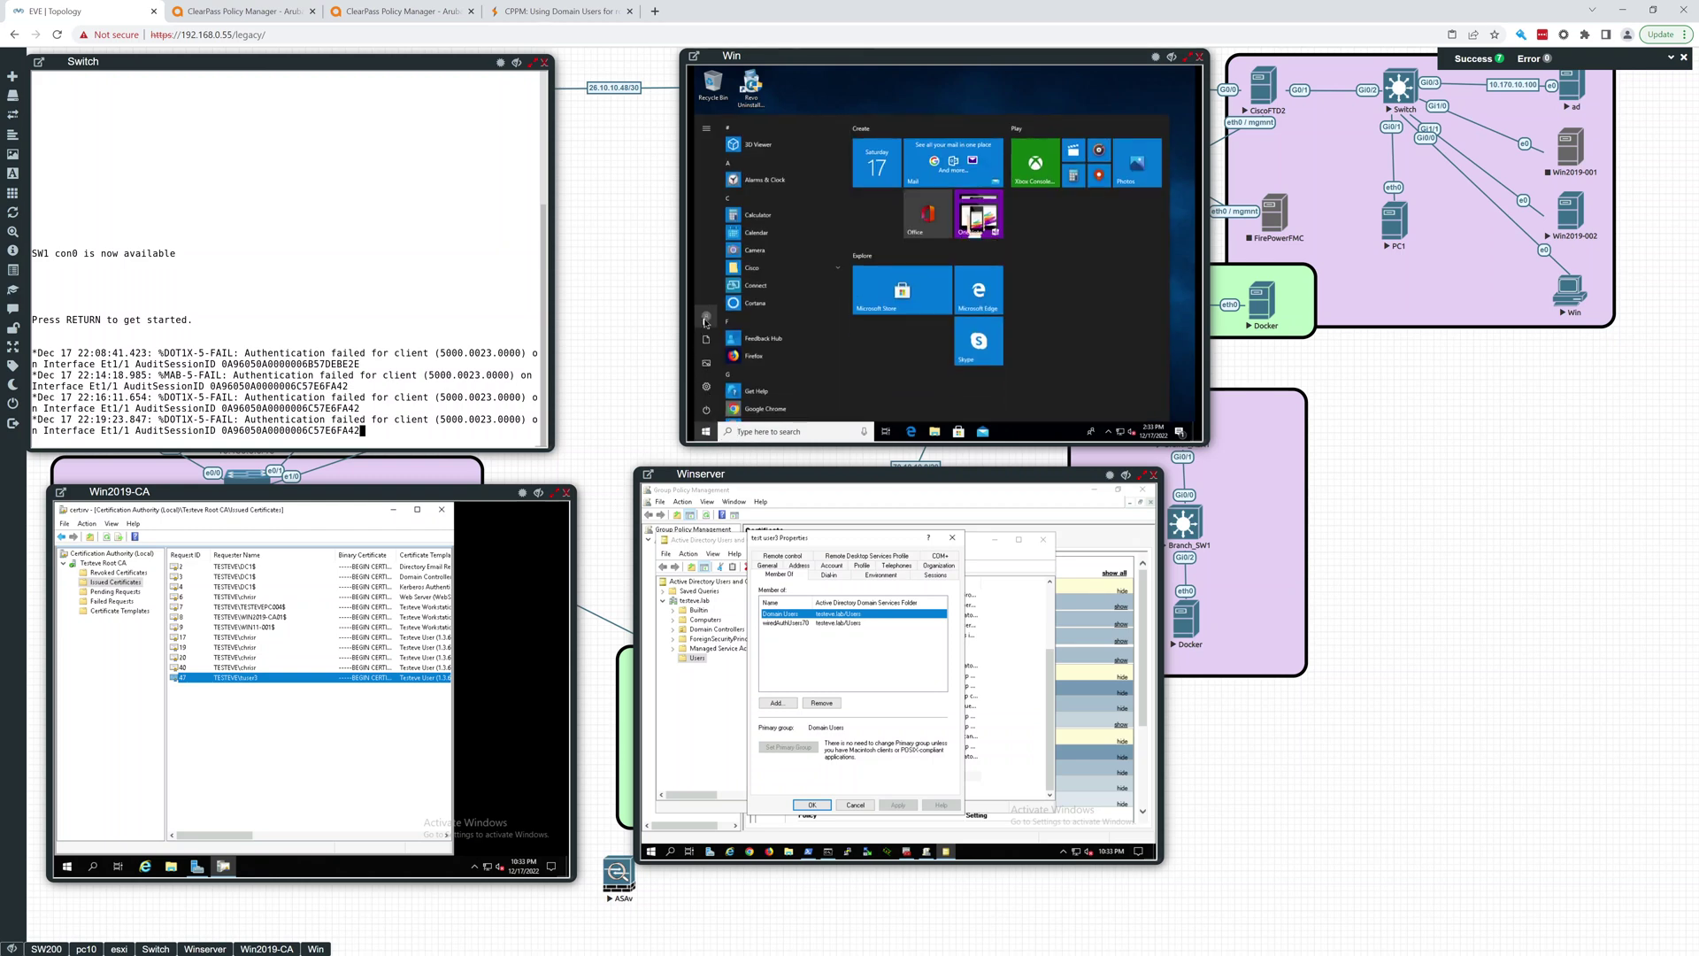
{"action": "left_click", "coordinate": [706, 319]}
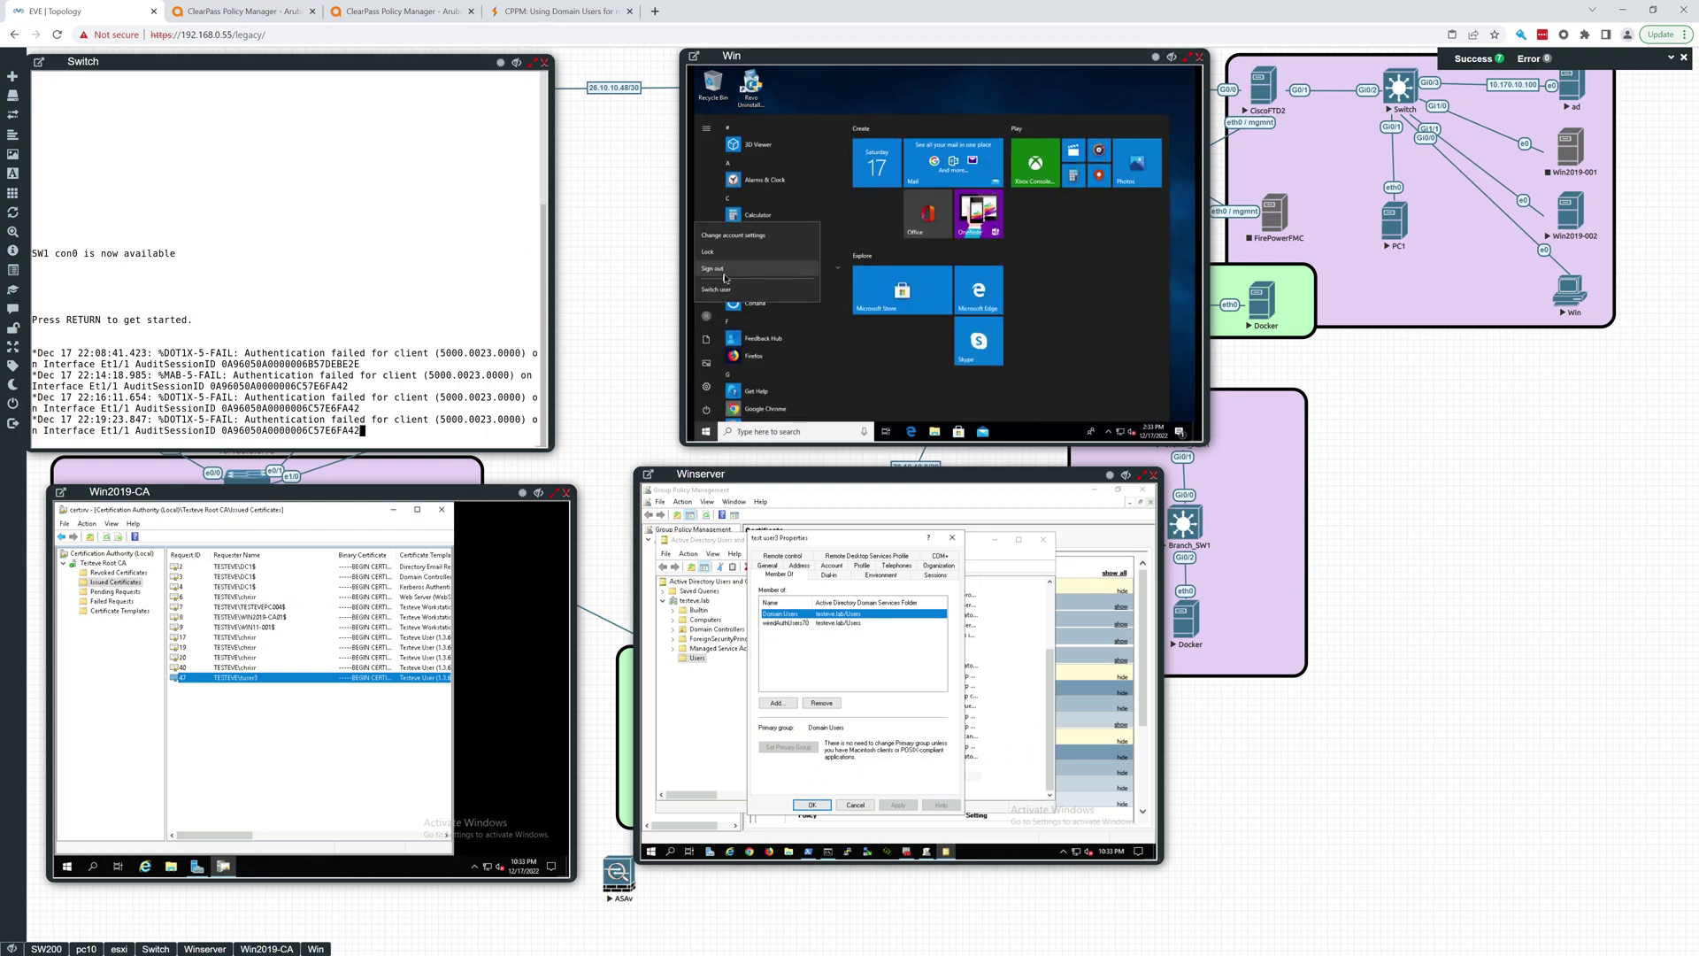
{"action": "left_click", "coordinate": [726, 277]}
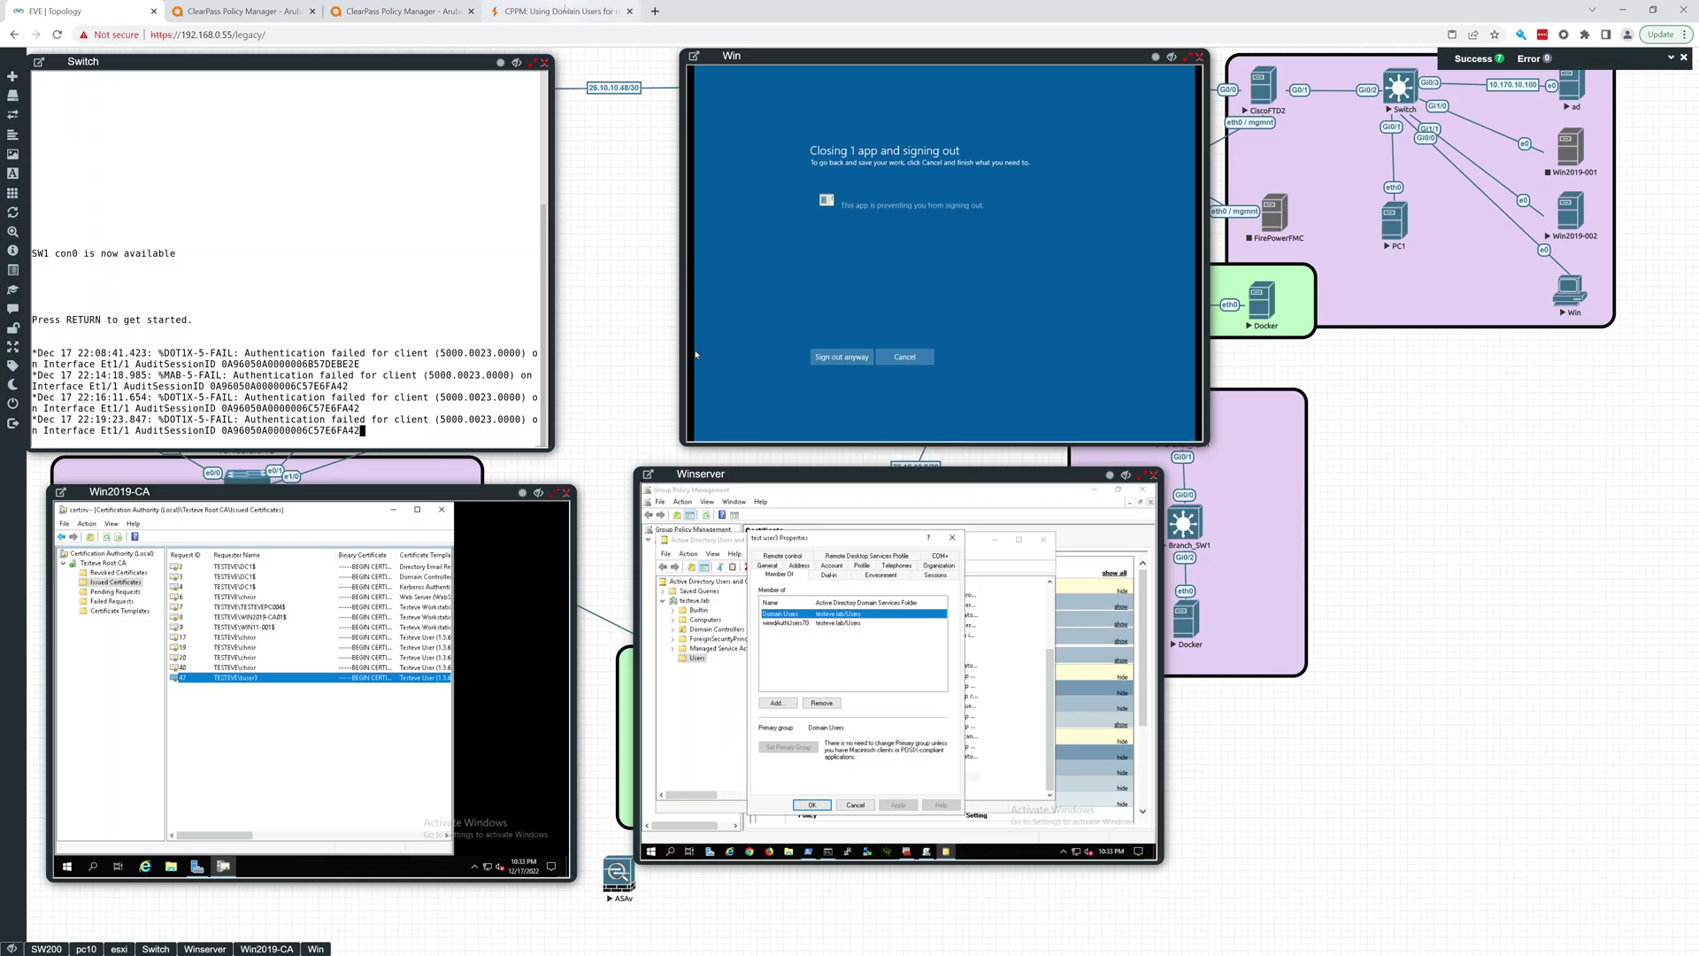
{"action": "left_click", "coordinate": [564, 10]}
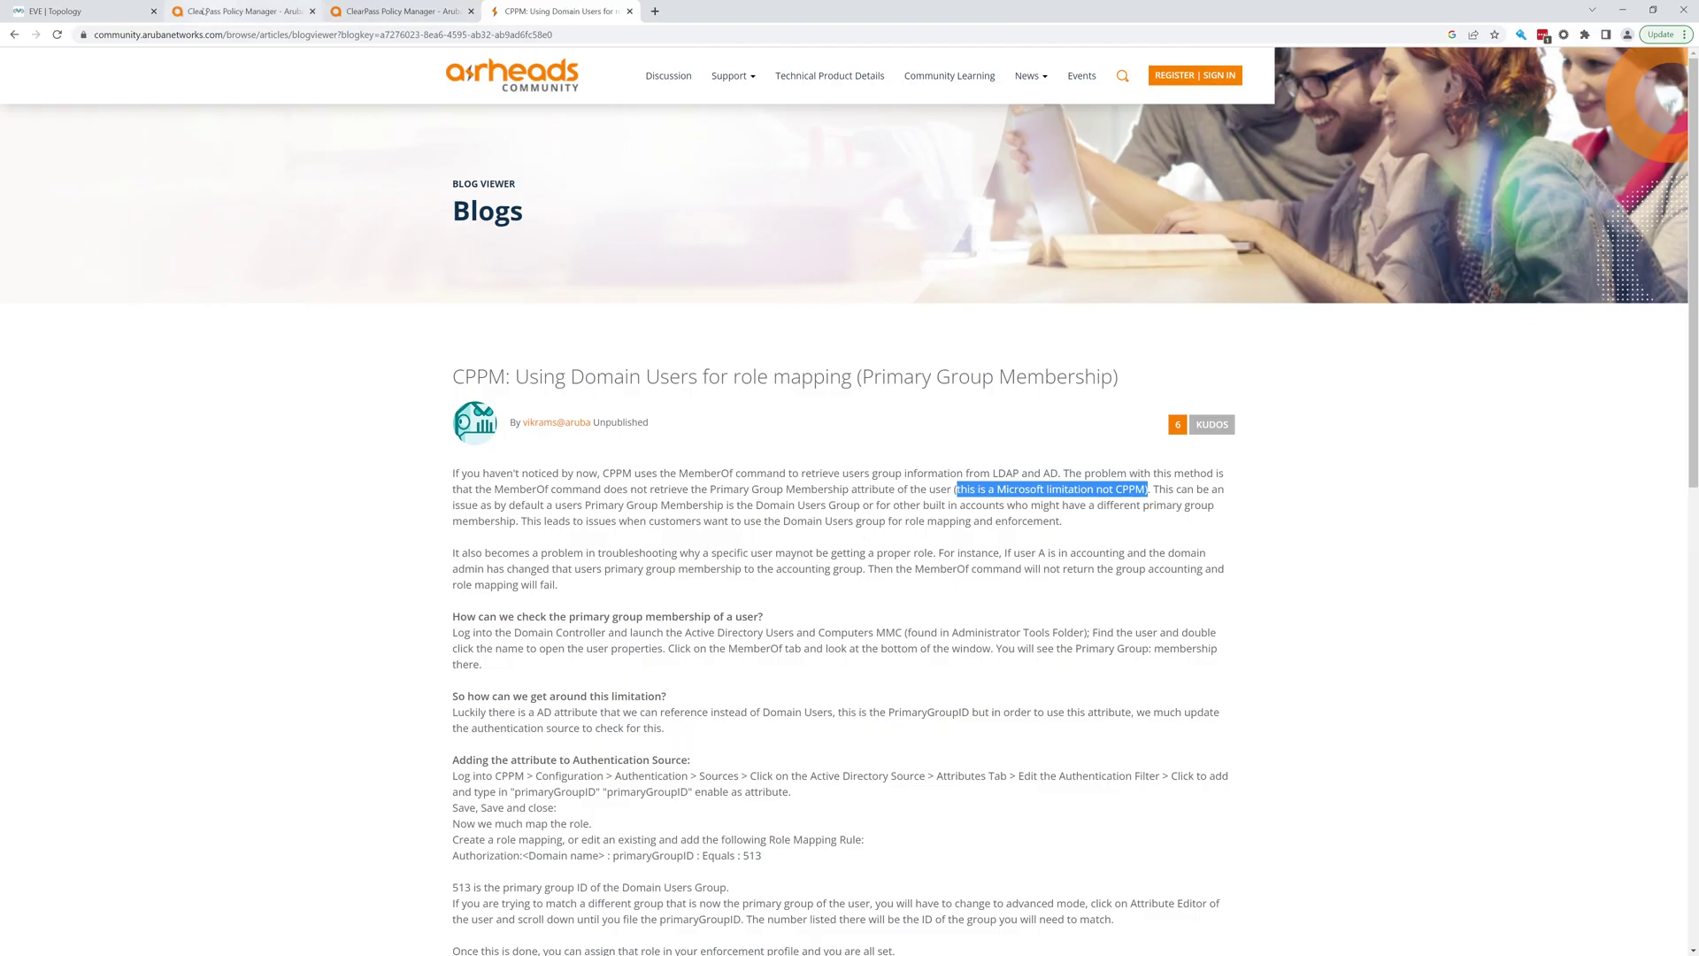
{"action": "left_click", "coordinate": [97, 11]}
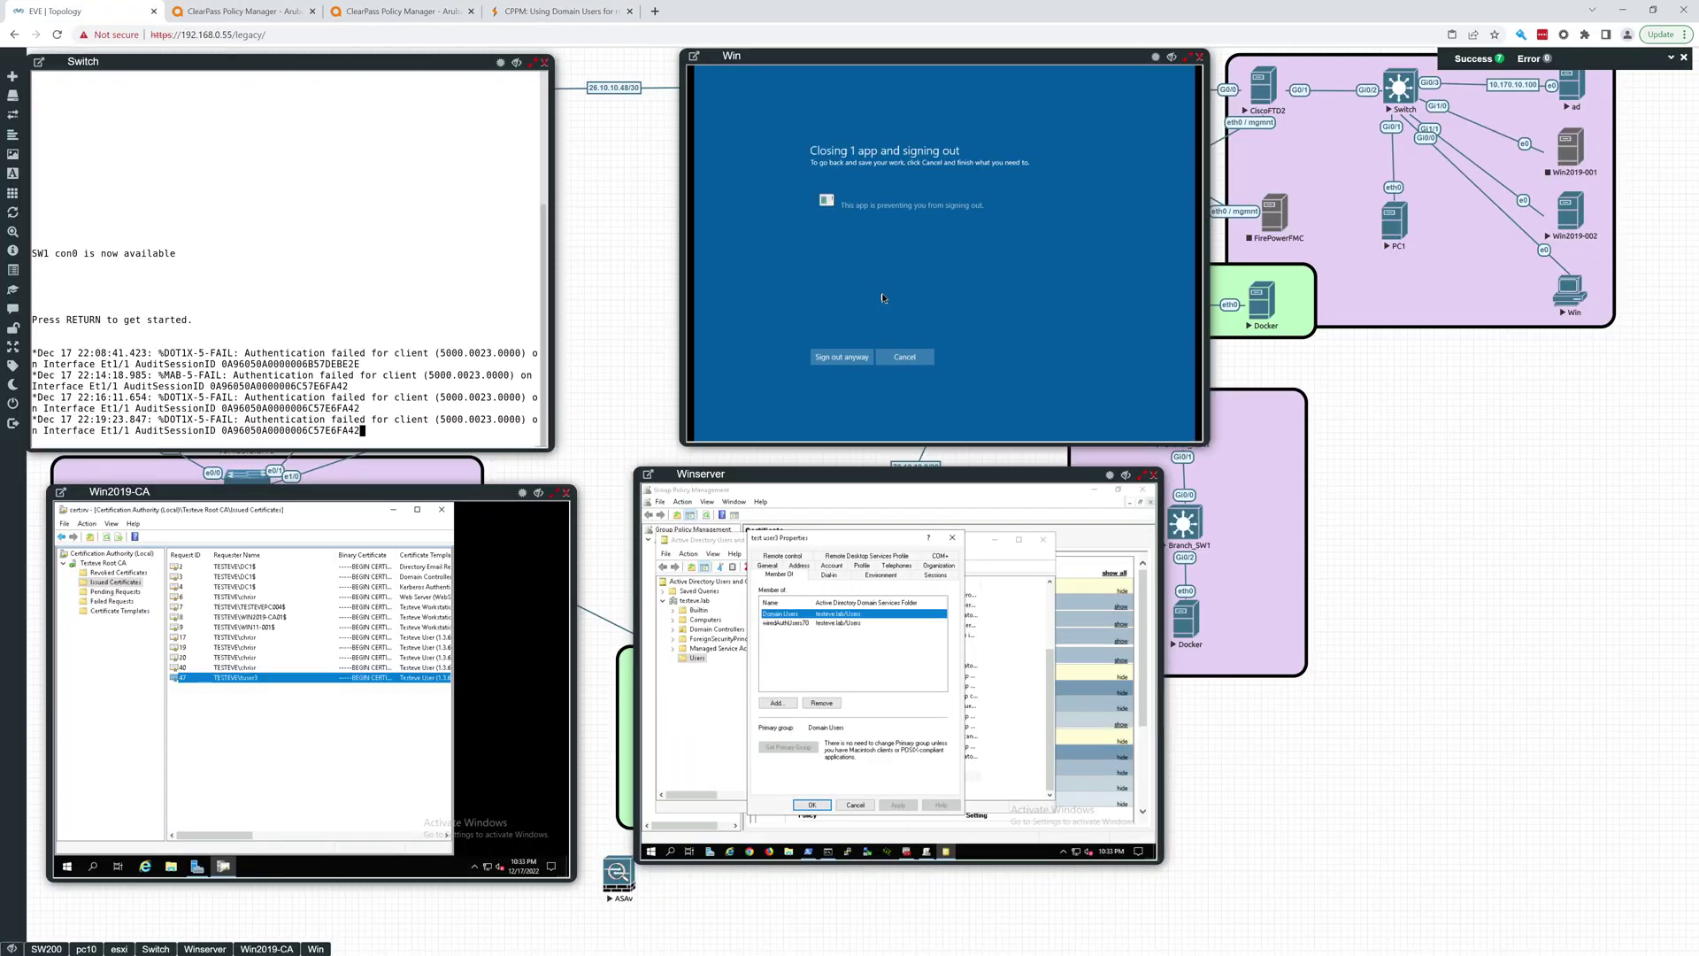
{"action": "left_click", "coordinate": [830, 358]}
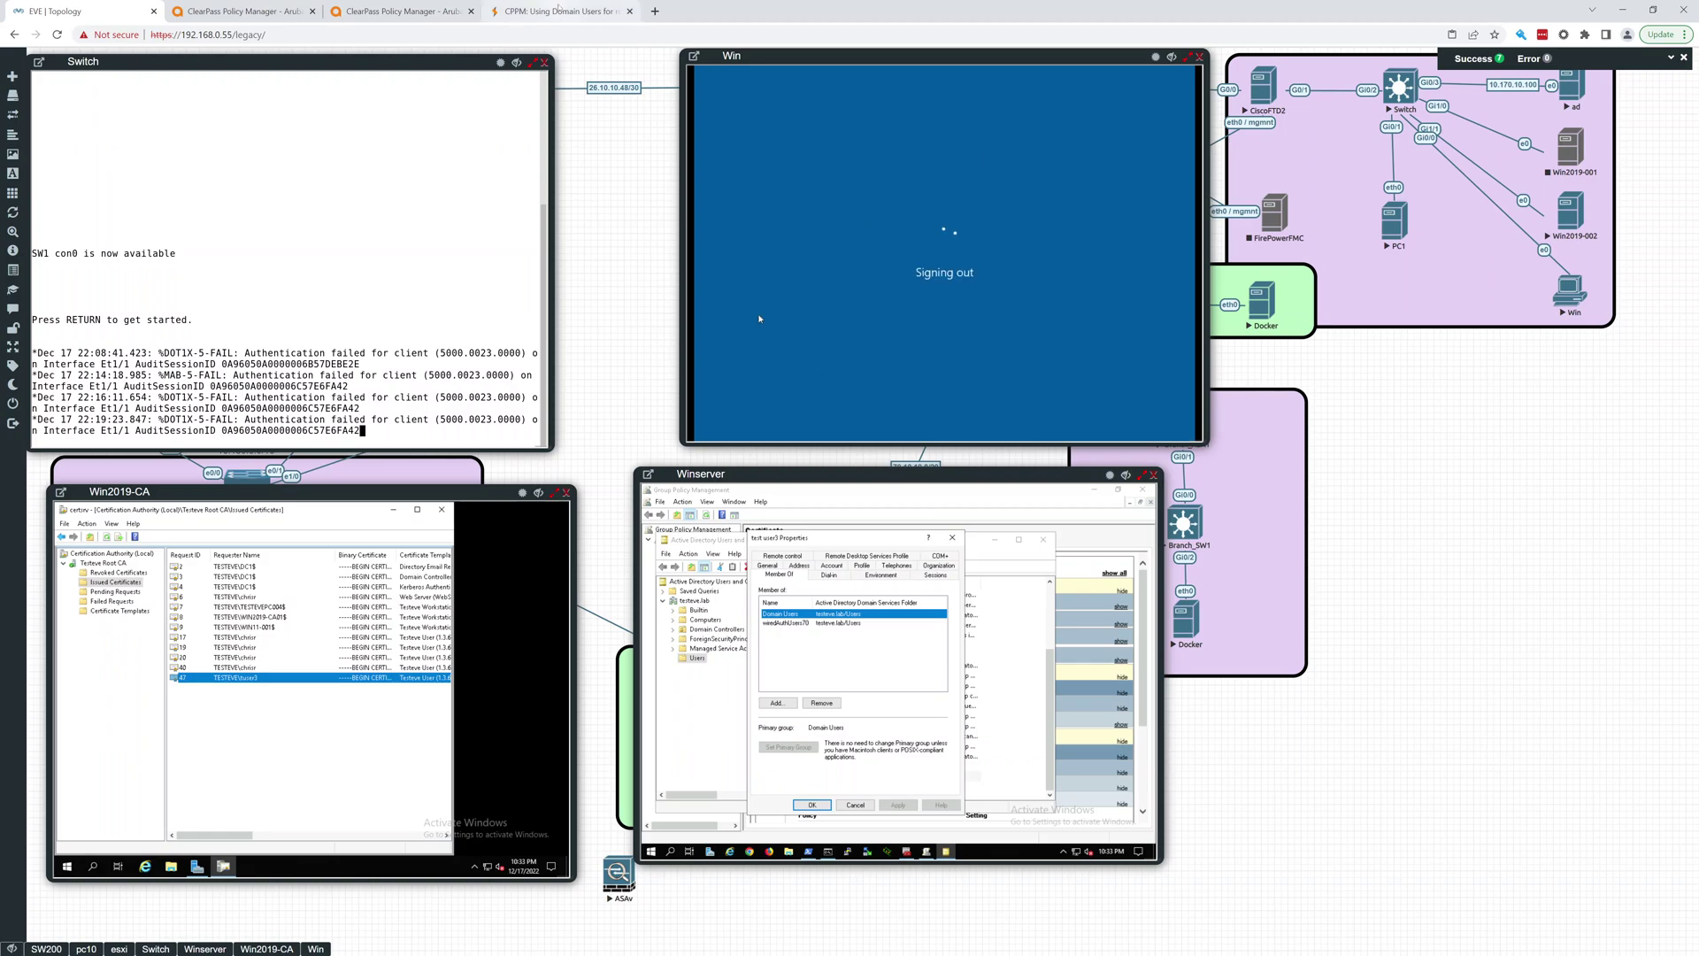
Return to the Airheads Community article and read the primaryGroupID workaround and the LDAP query for changed primary groups
{"action": "left_click", "coordinate": [564, 11]}
{"action": "scroll", "coordinate": [623, 682], "scroll_direction": "down", "scroll_amount": 3}
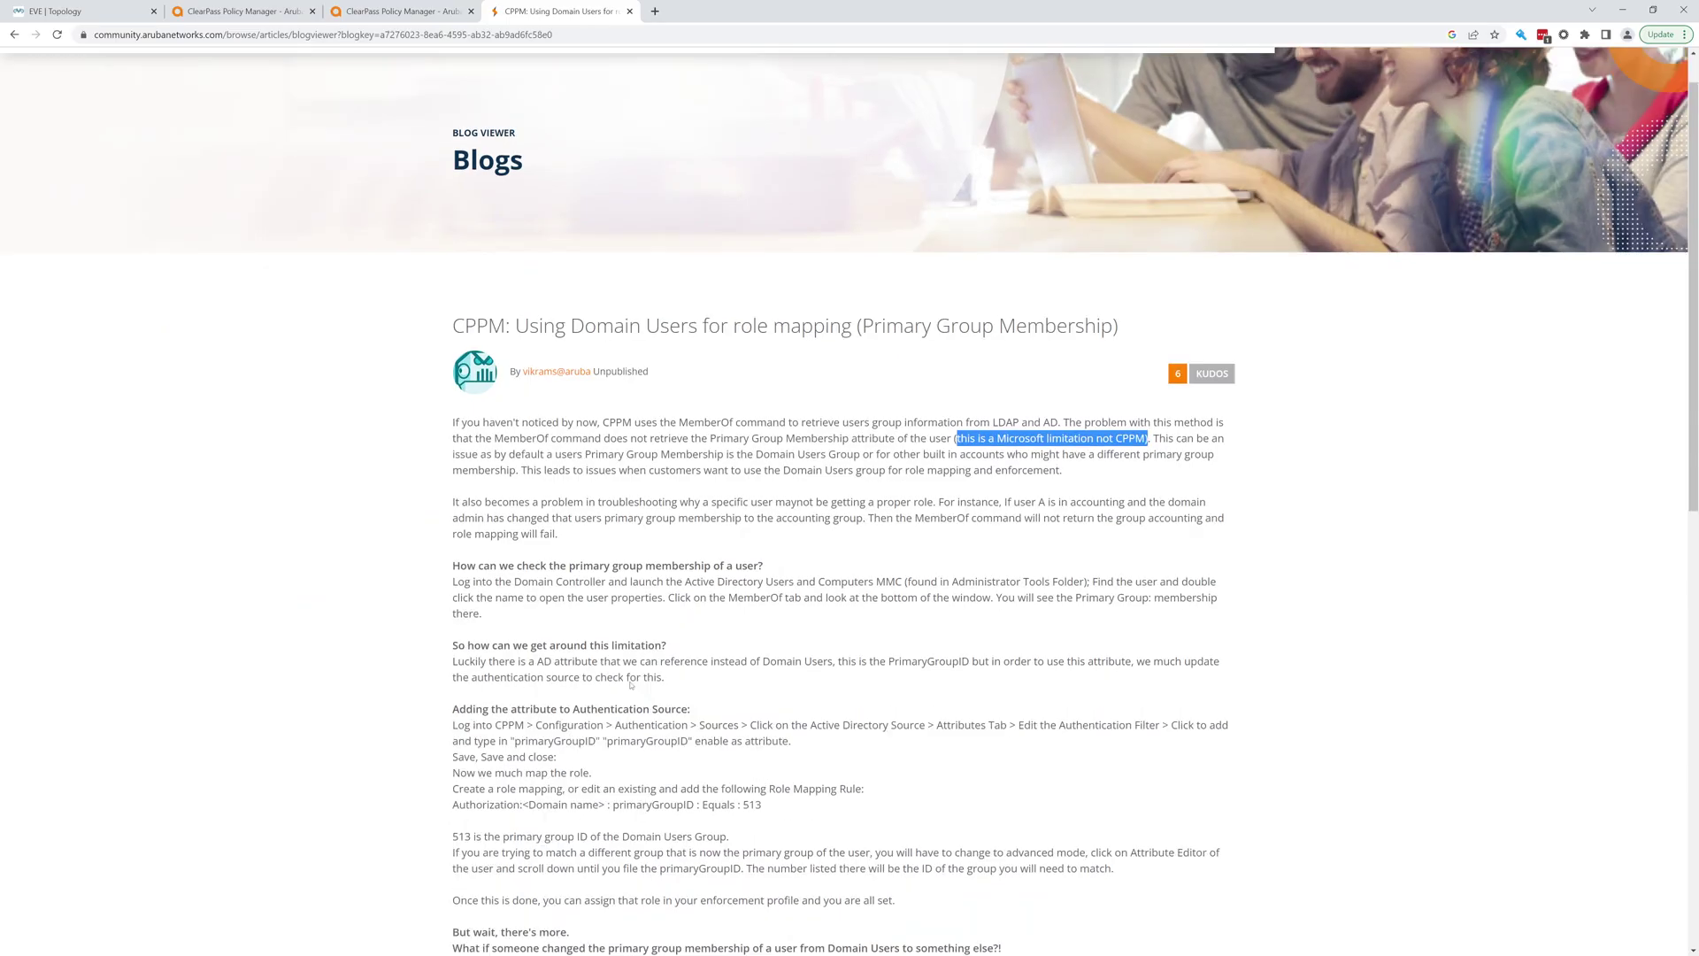
{"action": "scroll", "coordinate": [632, 686], "scroll_direction": "down", "scroll_amount": 1}
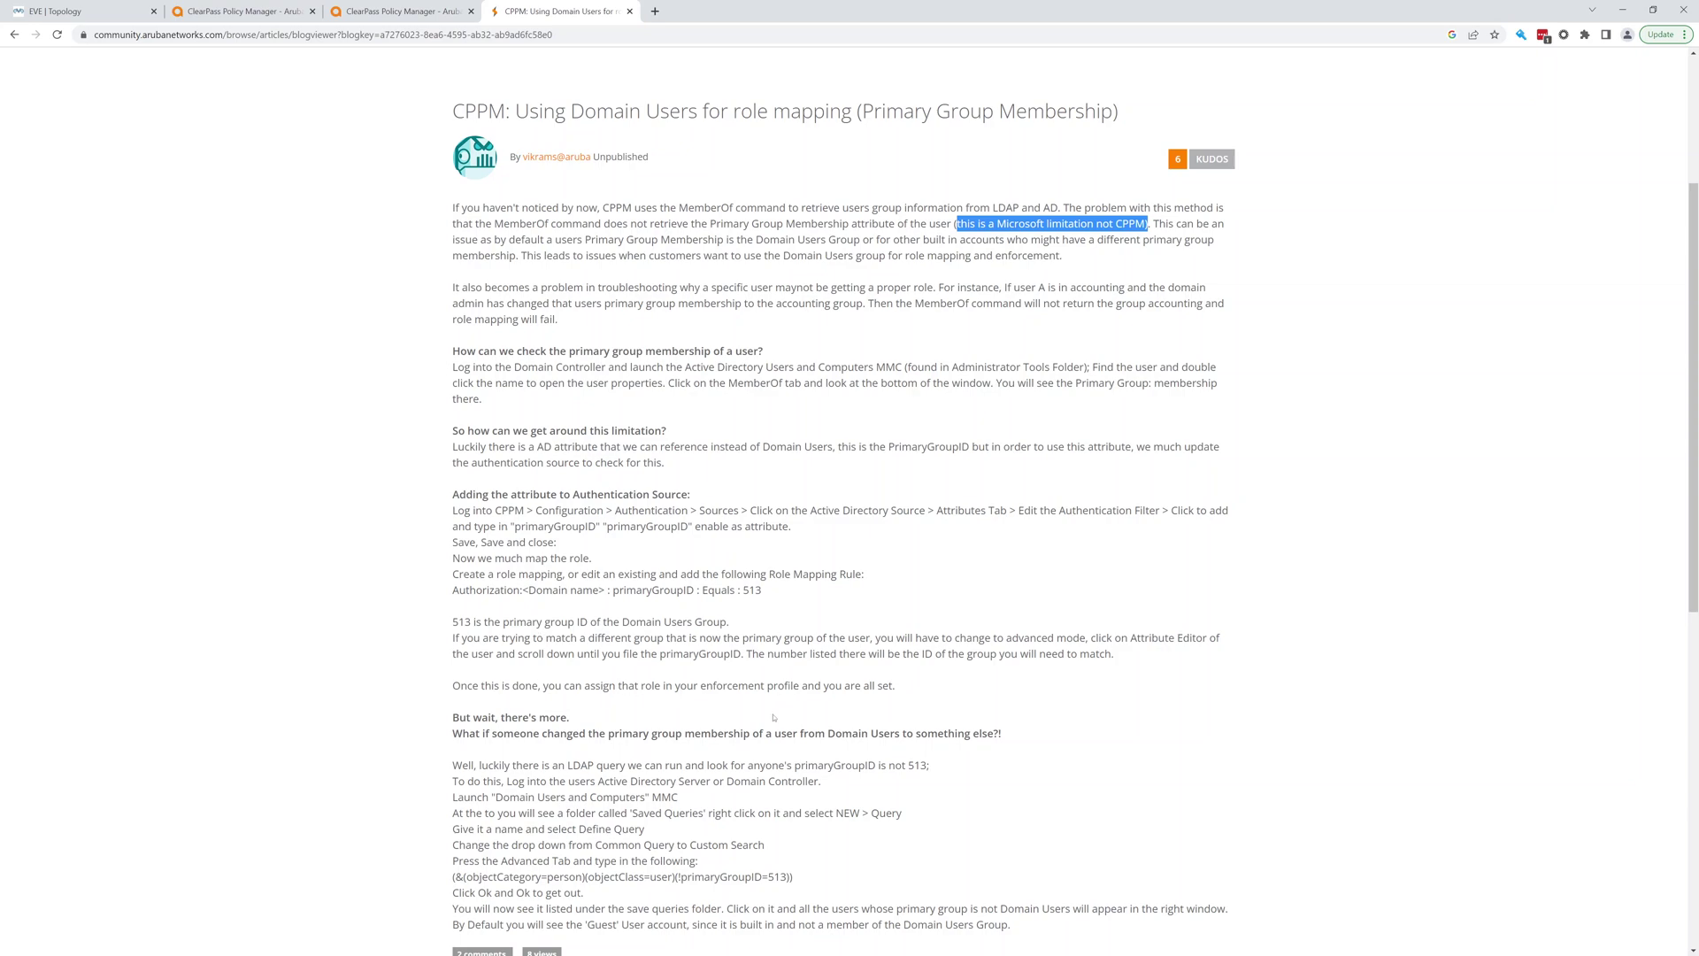
{"action": "scroll", "coordinate": [667, 704], "scroll_direction": "down", "scroll_amount": 3}
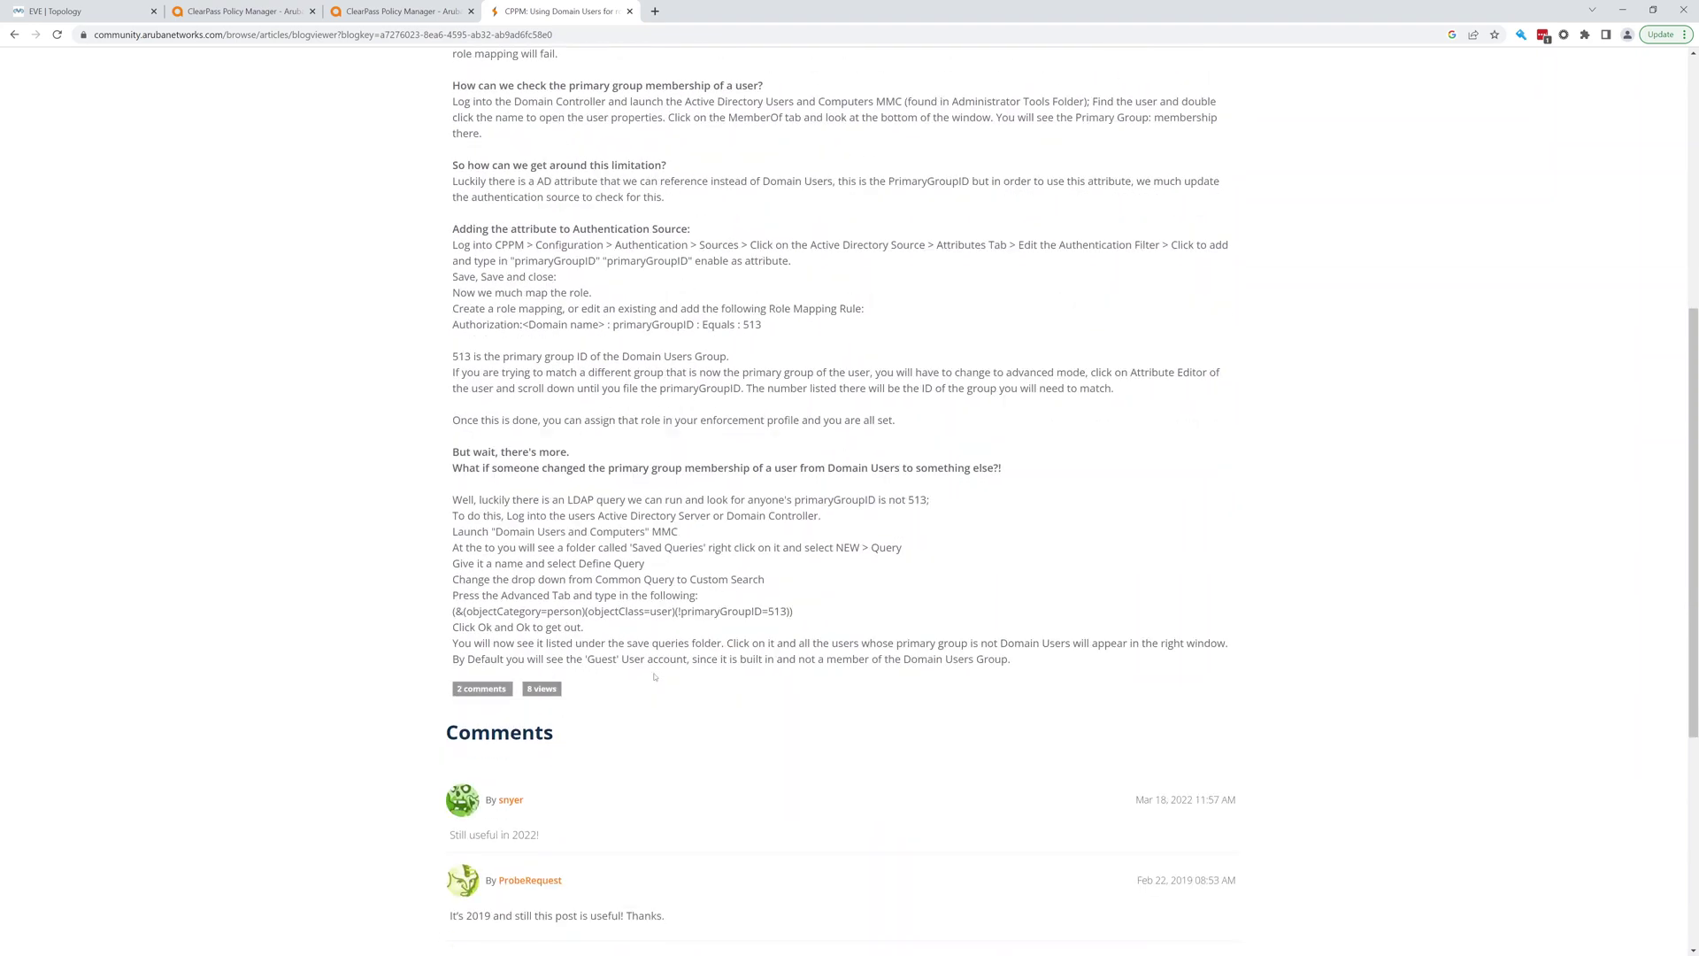
Sign in to the Win machine in the EVE topology as test user3 with the account password, and check the request in the ClearPass Access Tracker
{"action": "scroll", "coordinate": [655, 677], "scroll_direction": "down", "scroll_amount": 2}
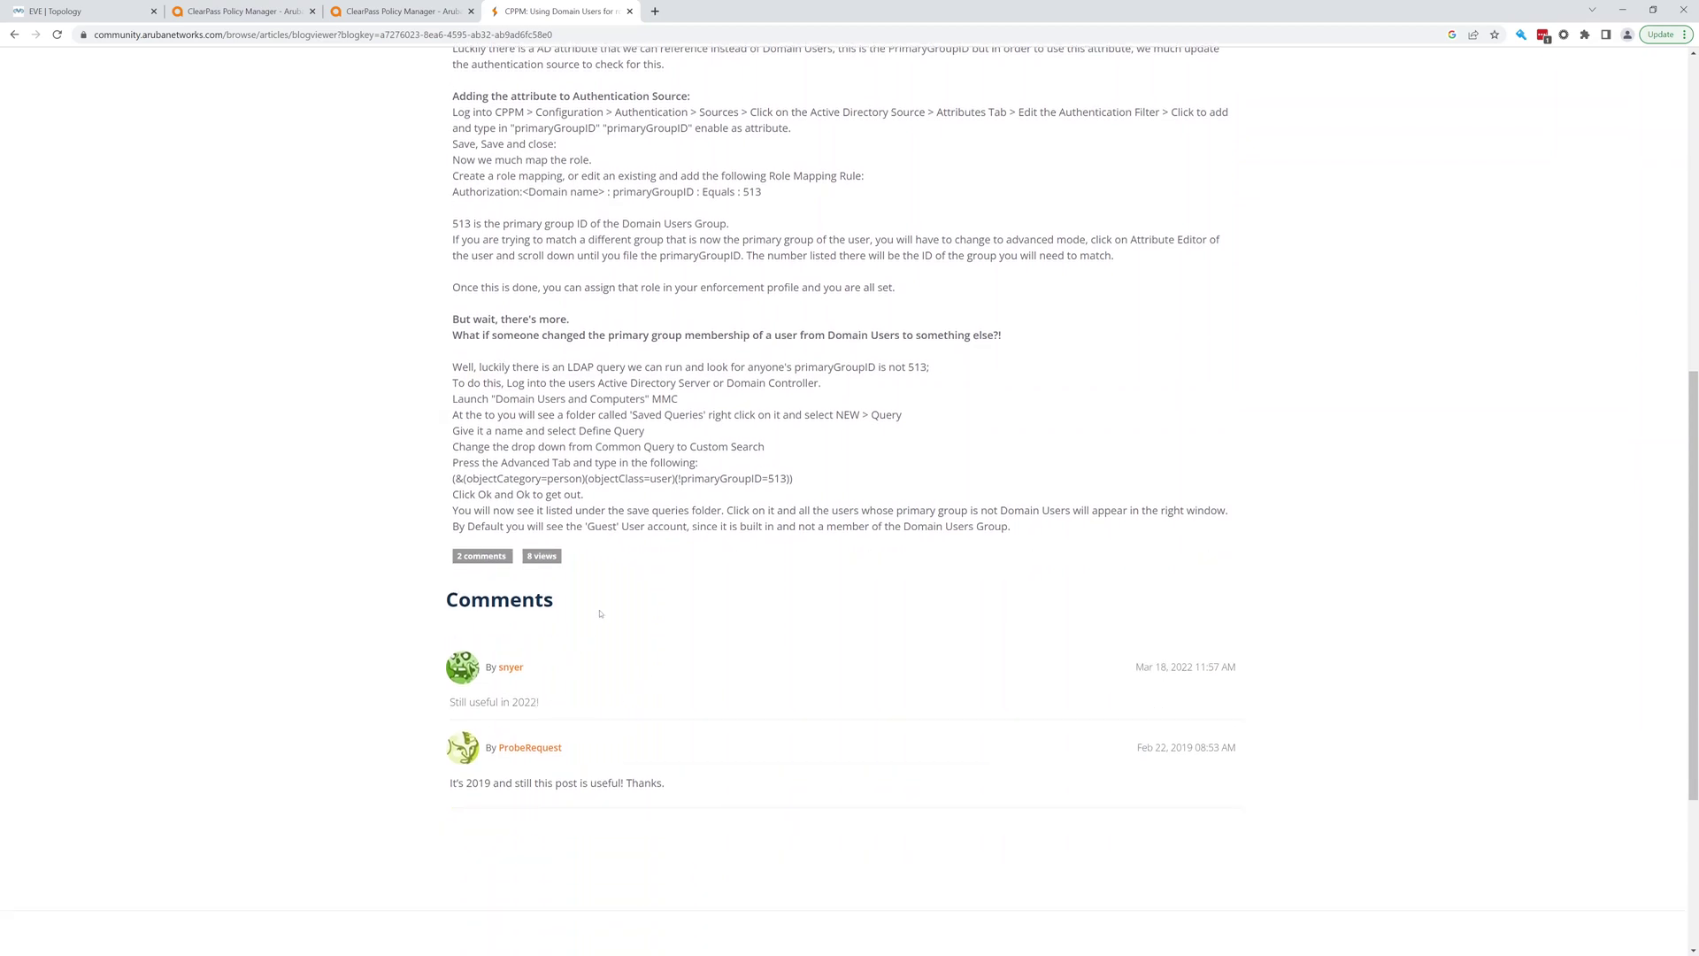
{"action": "scroll", "coordinate": [600, 613], "scroll_direction": "up", "scroll_amount": 8}
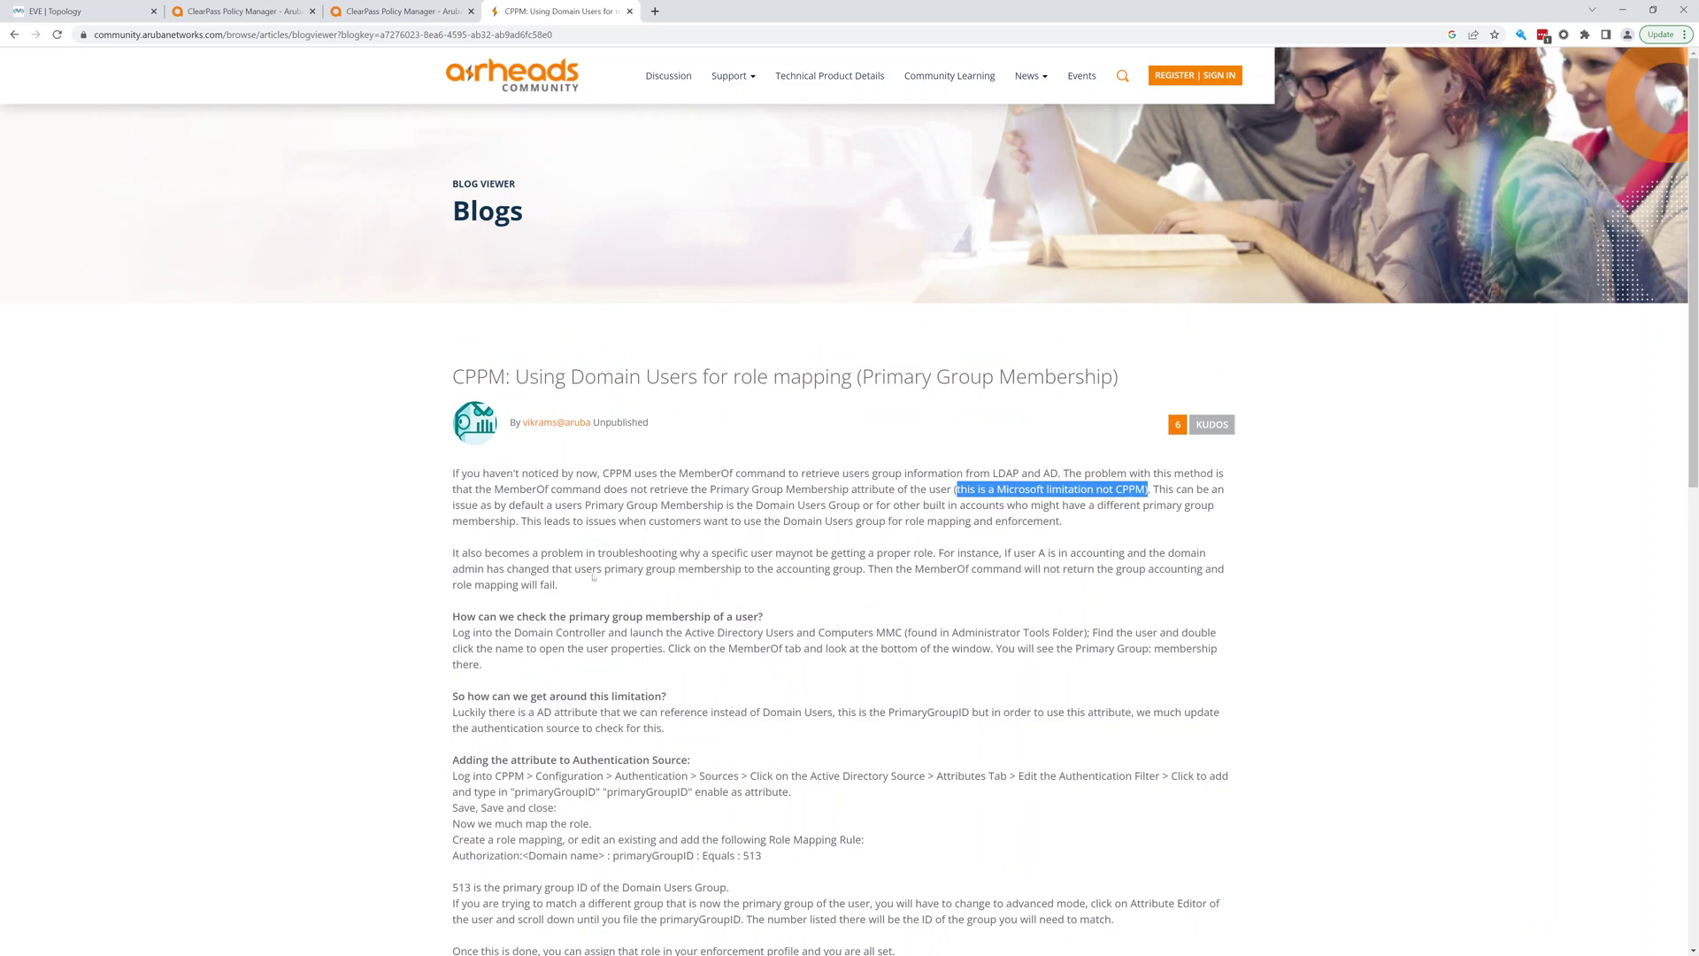
{"action": "left_click", "coordinate": [116, 11]}
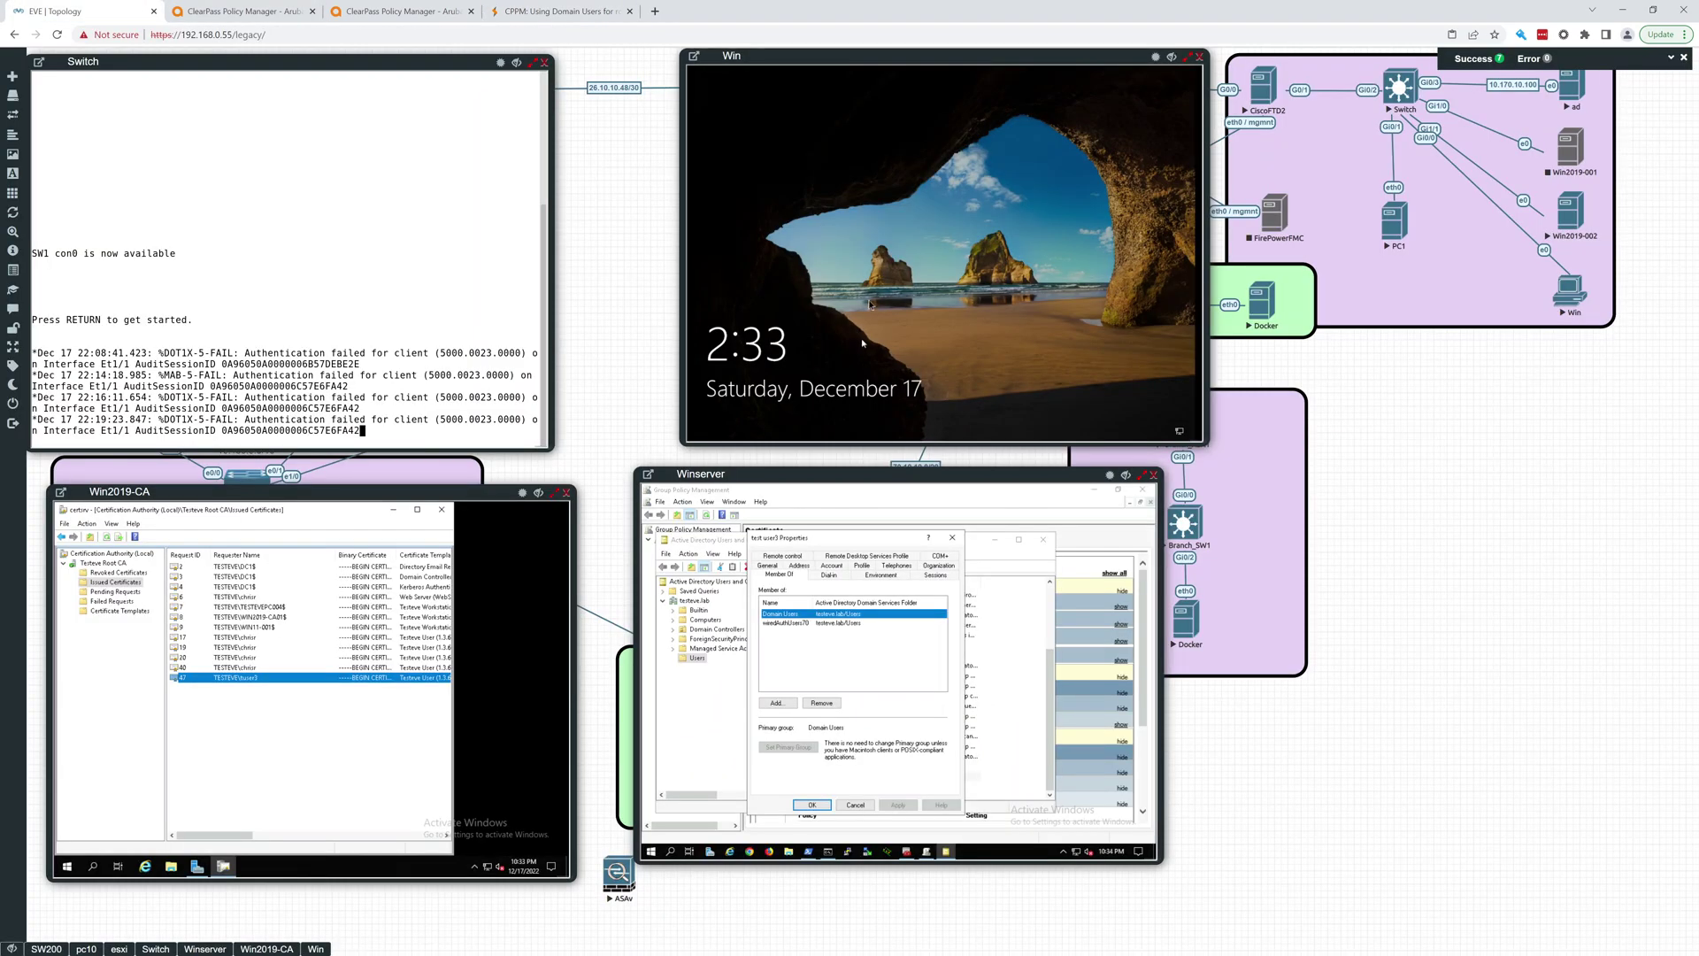
{"action": "left_click", "coordinate": [943, 297]}
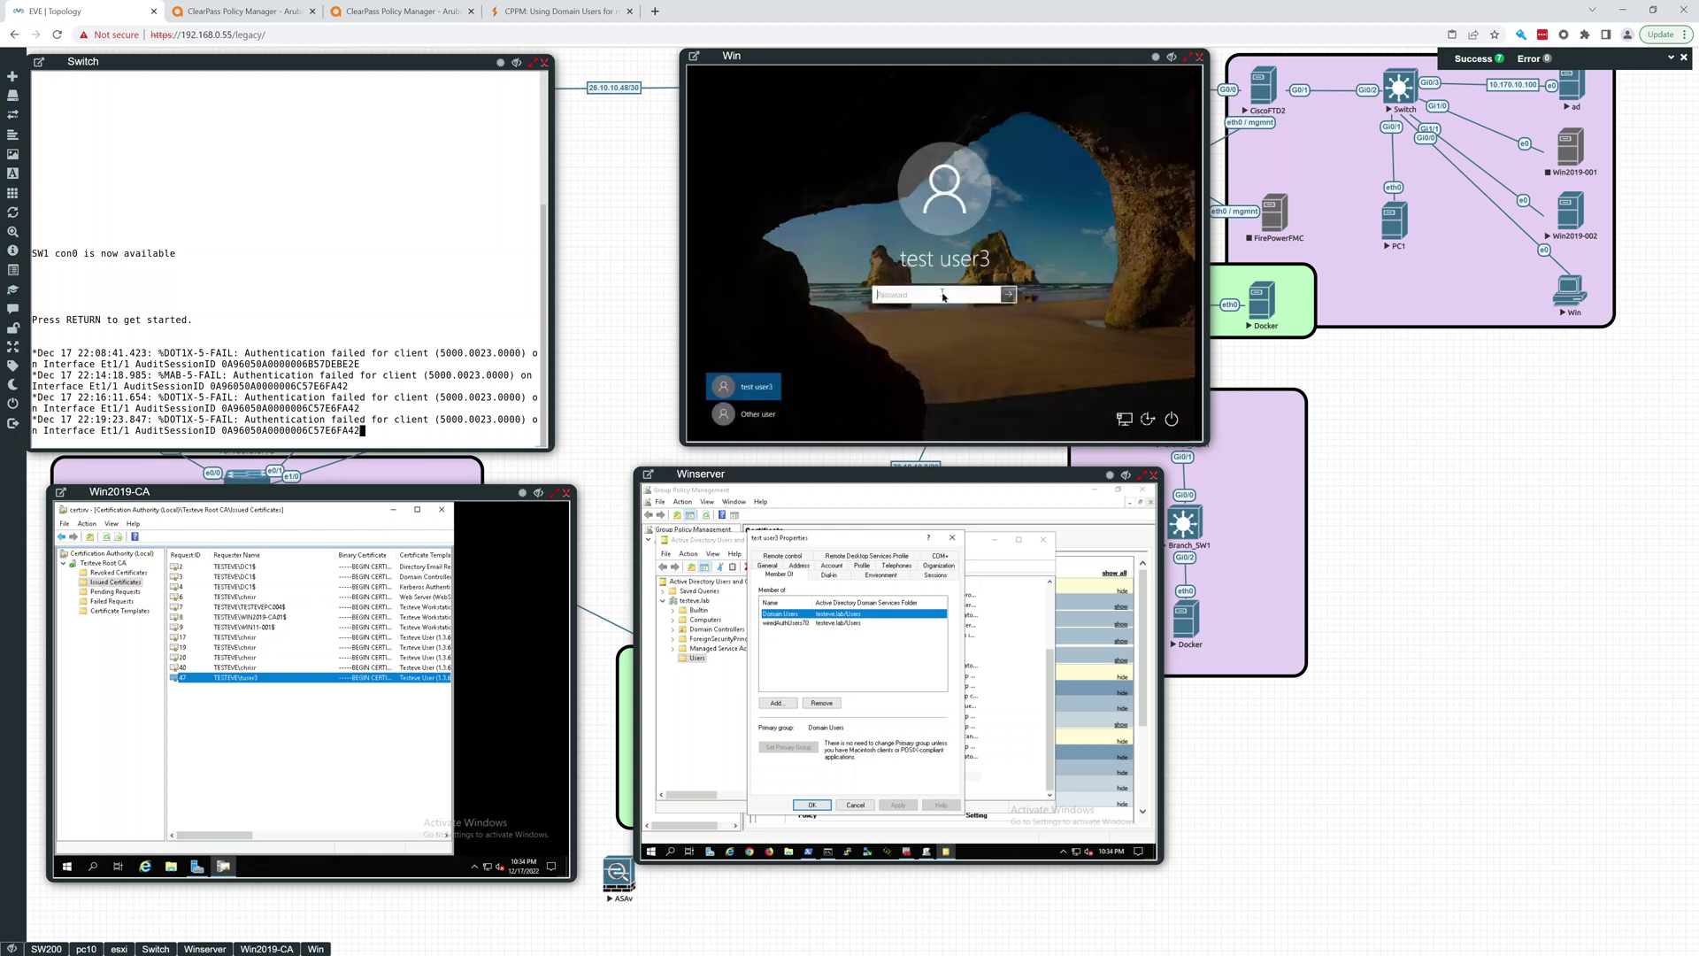
{"action": "type", "text": "•••••••••"}
{"action": "key", "text": "Return"}
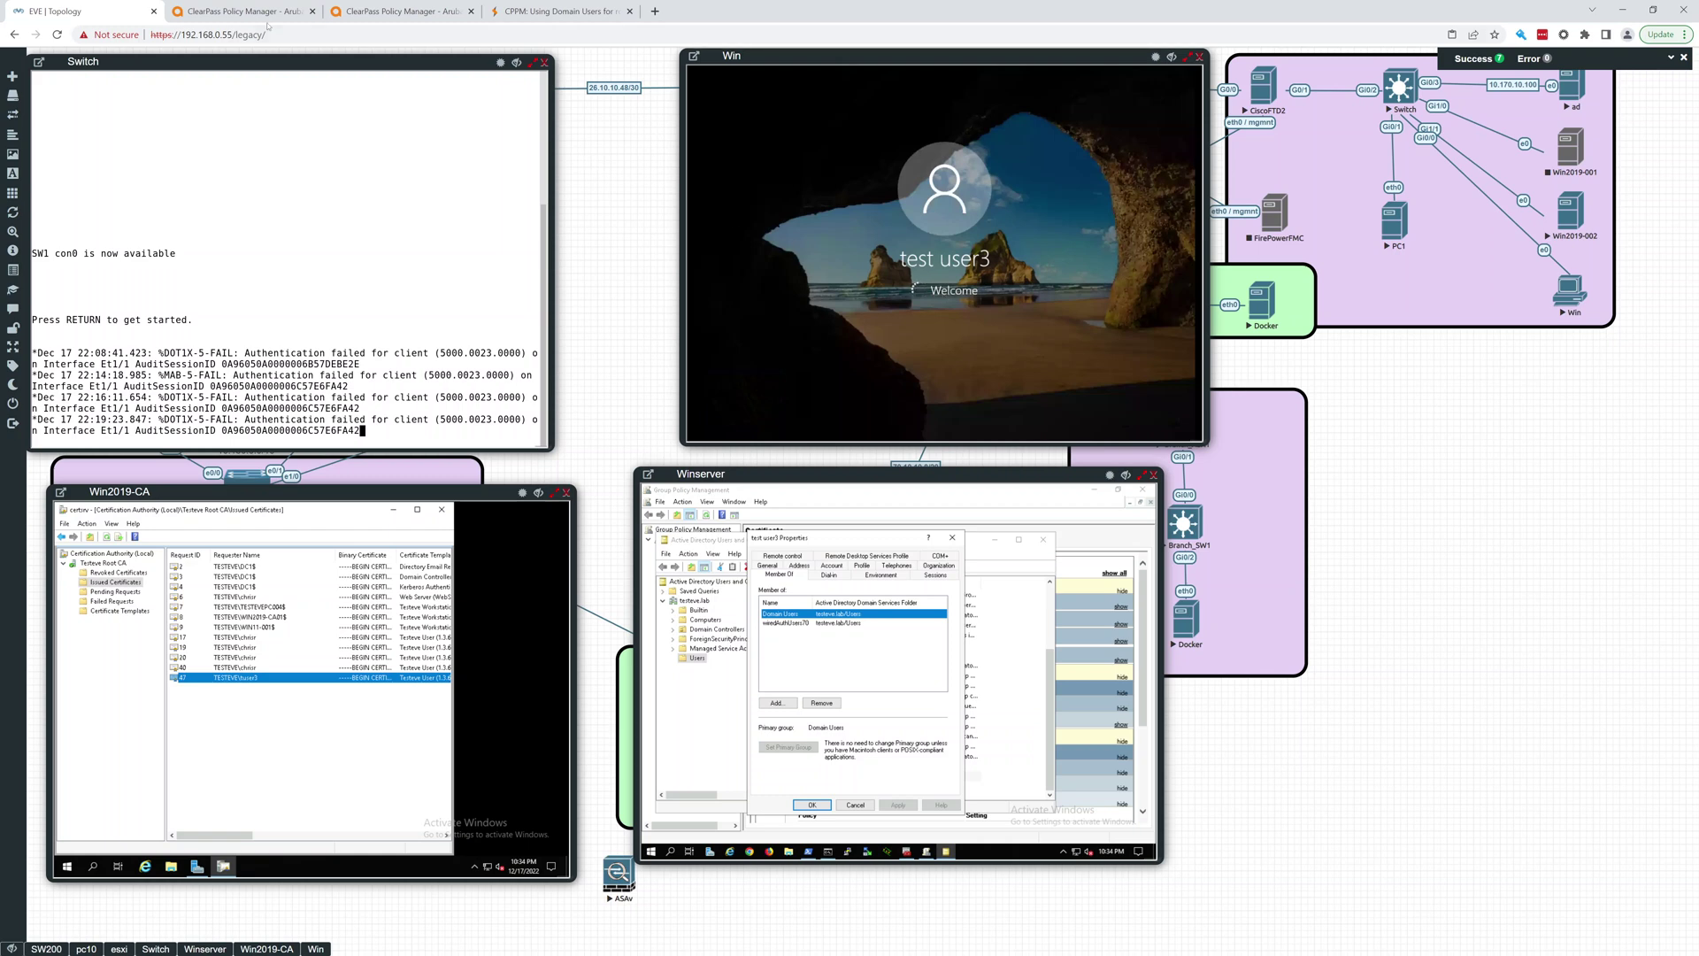
{"action": "left_click", "coordinate": [268, 13]}
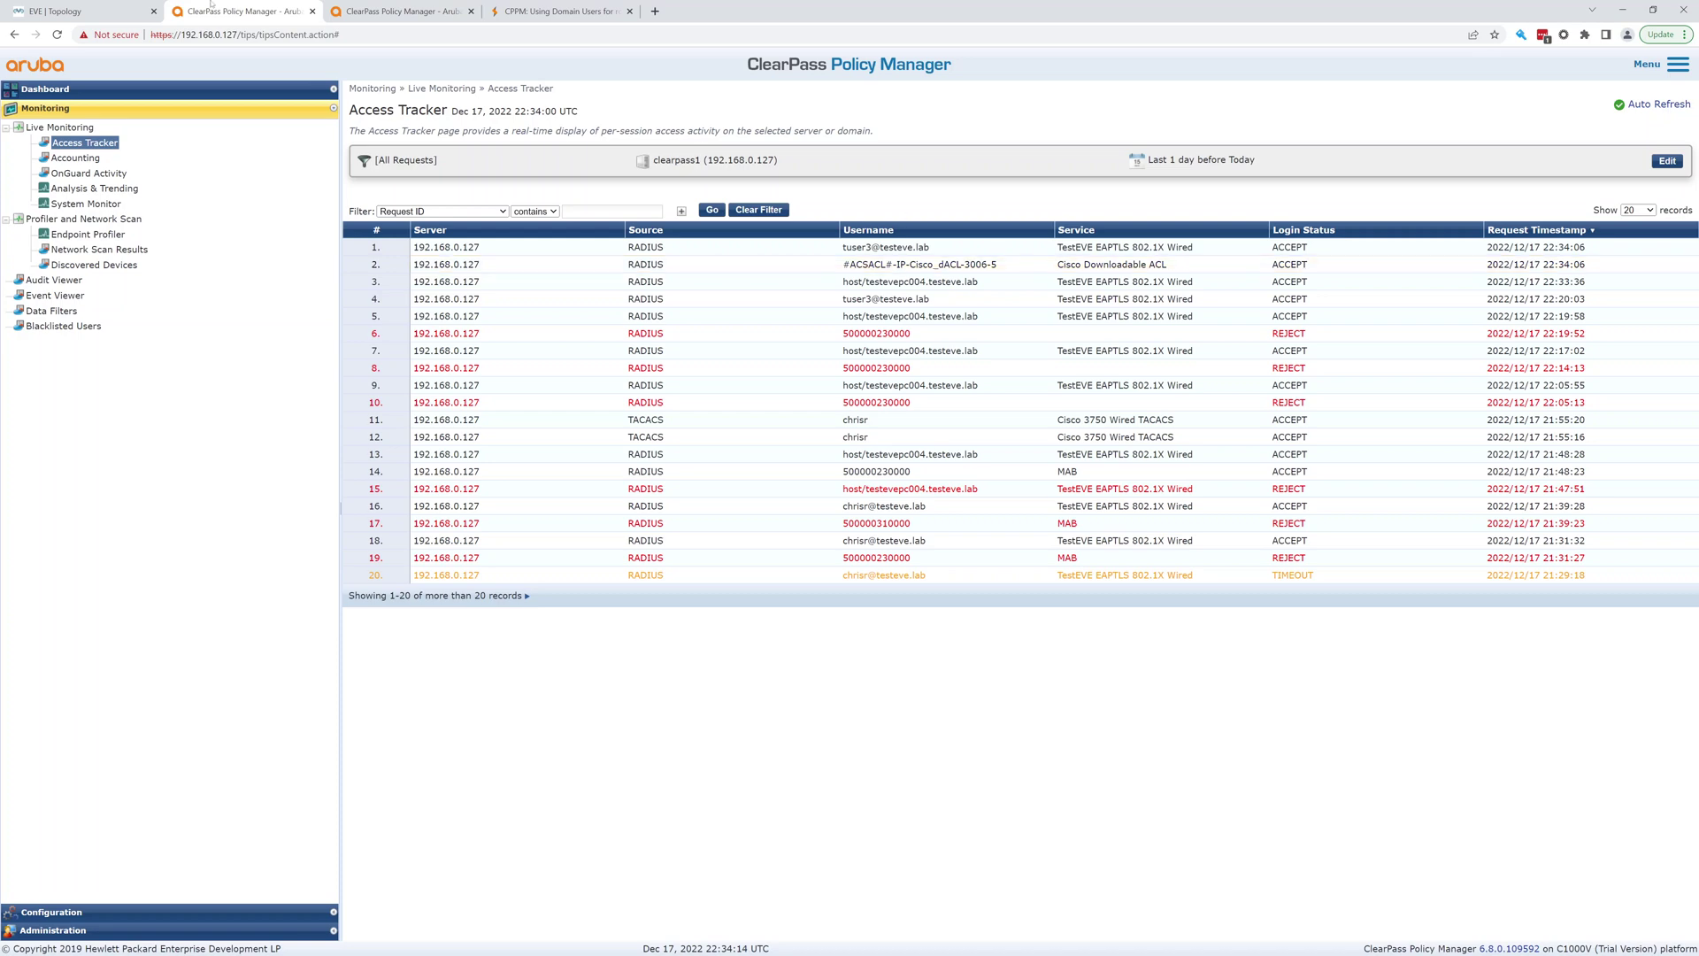
Log in to the Switch console in the EVE topology with the administrator's username and password, and enter privileged mode with the enable password
{"action": "left_click", "coordinate": [77, 15]}
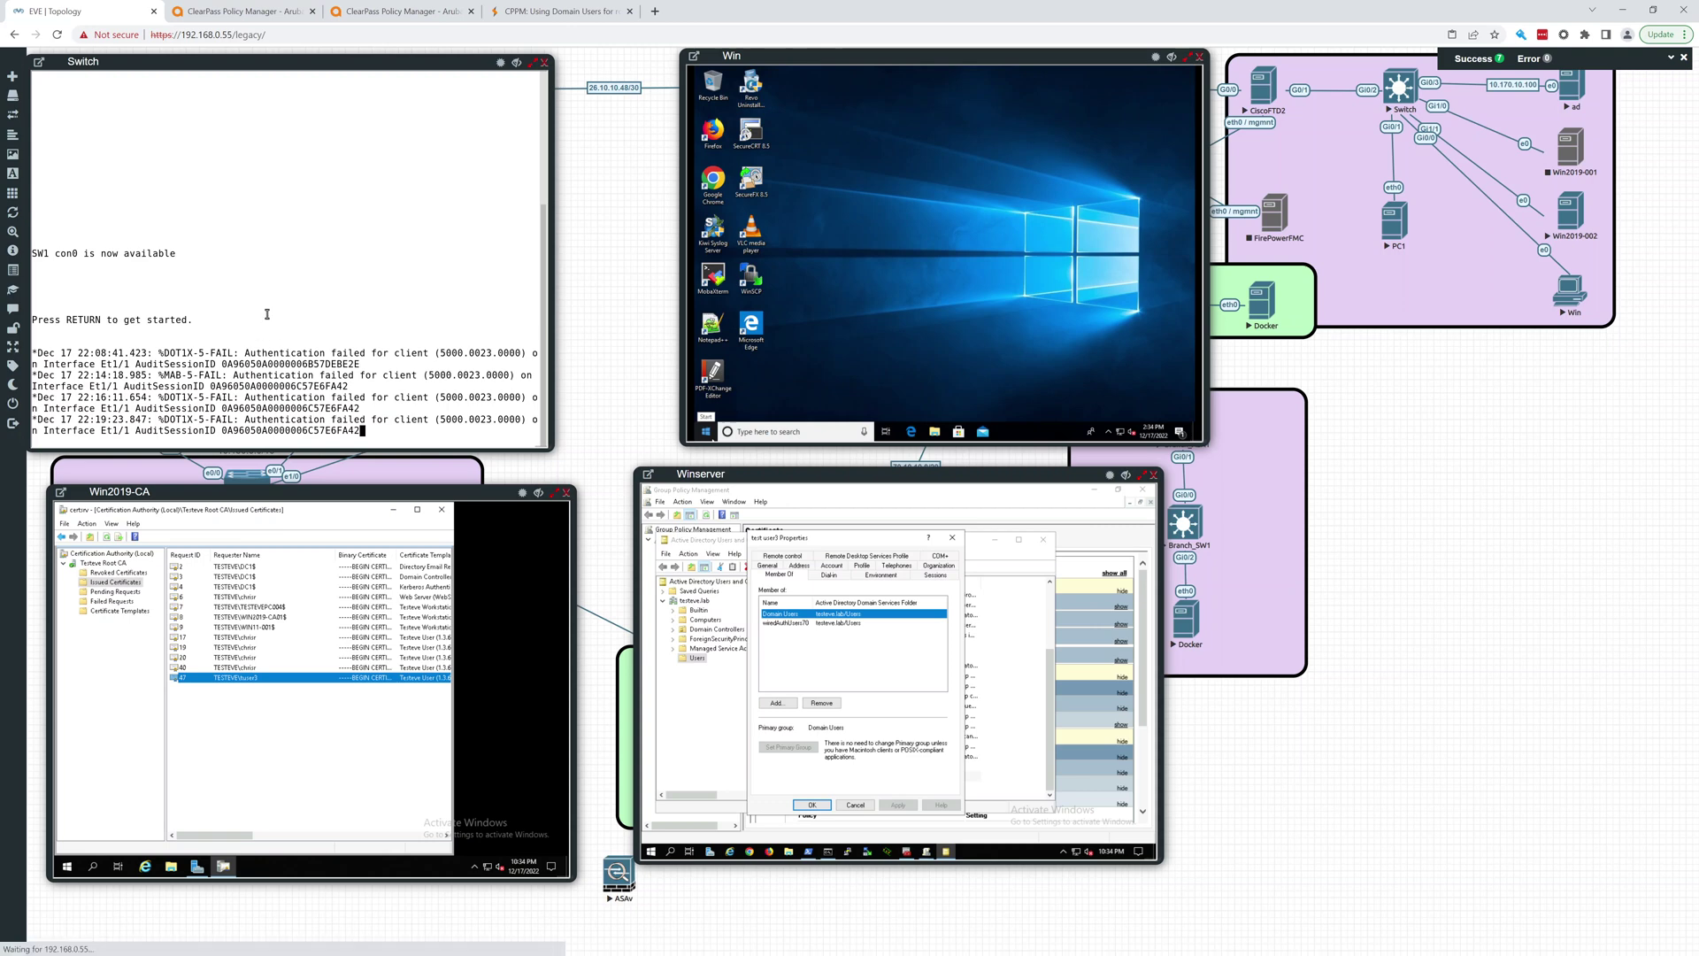
{"action": "left_click", "coordinate": [267, 316]}
{"action": "key", "text": "Return"}
{"action": "key", "text": "Return"}
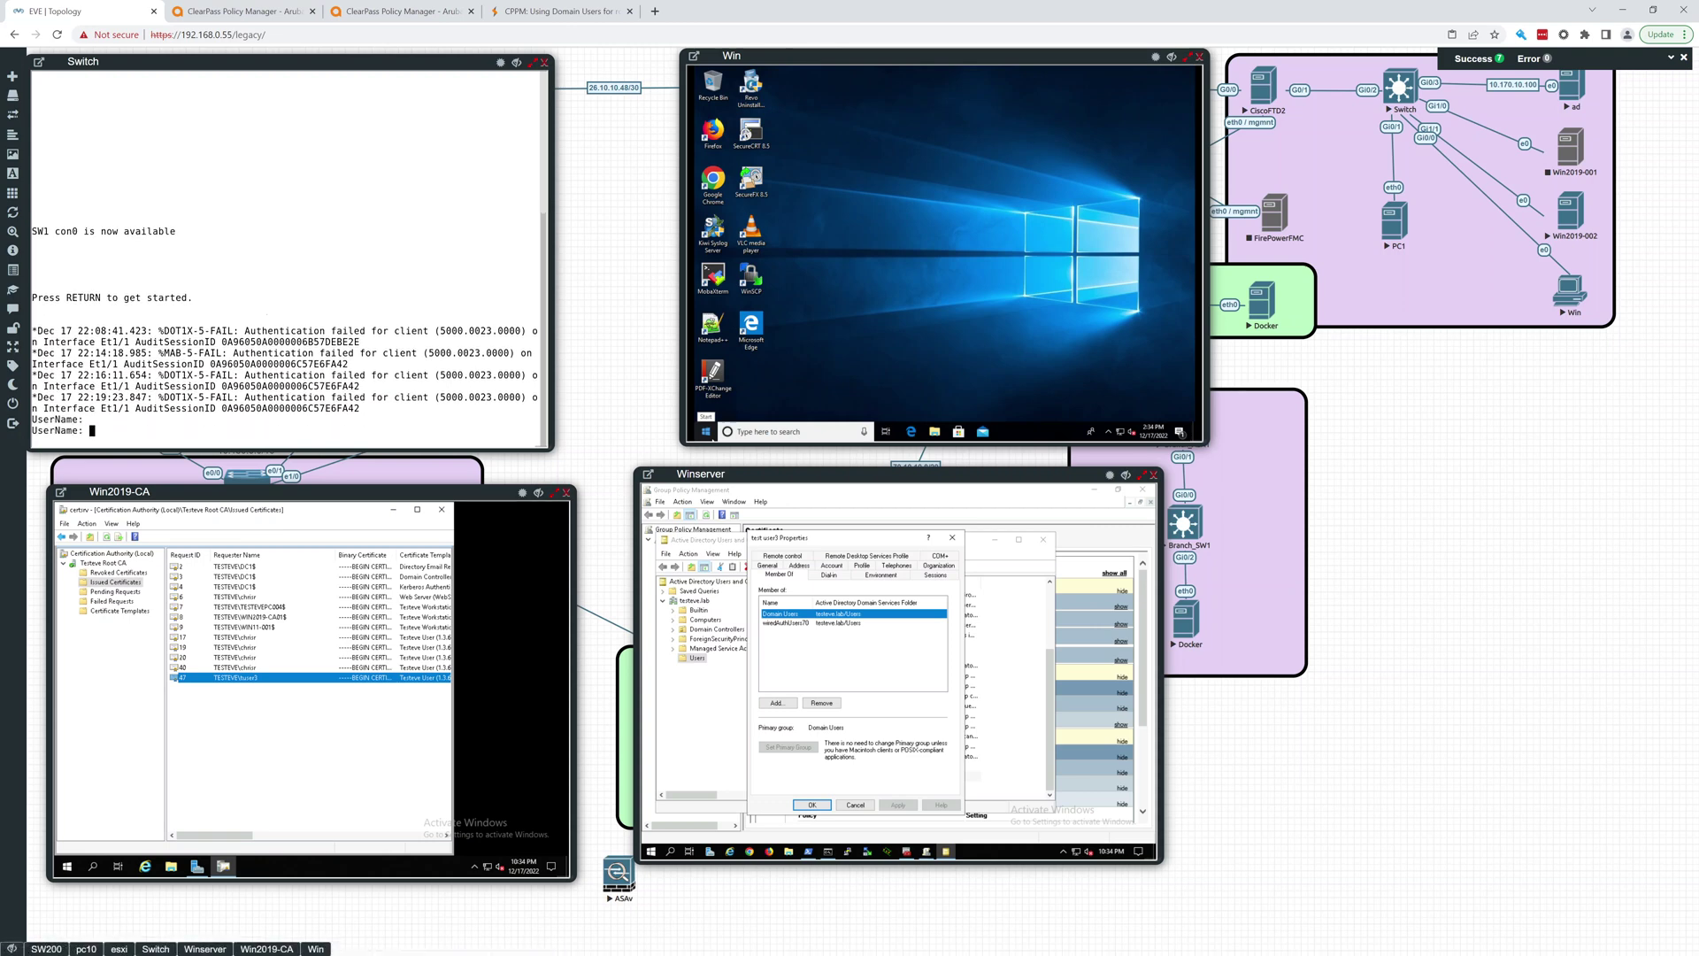
{"action": "type", "text": "chrisr"}
{"action": "key", "text": "Return"}
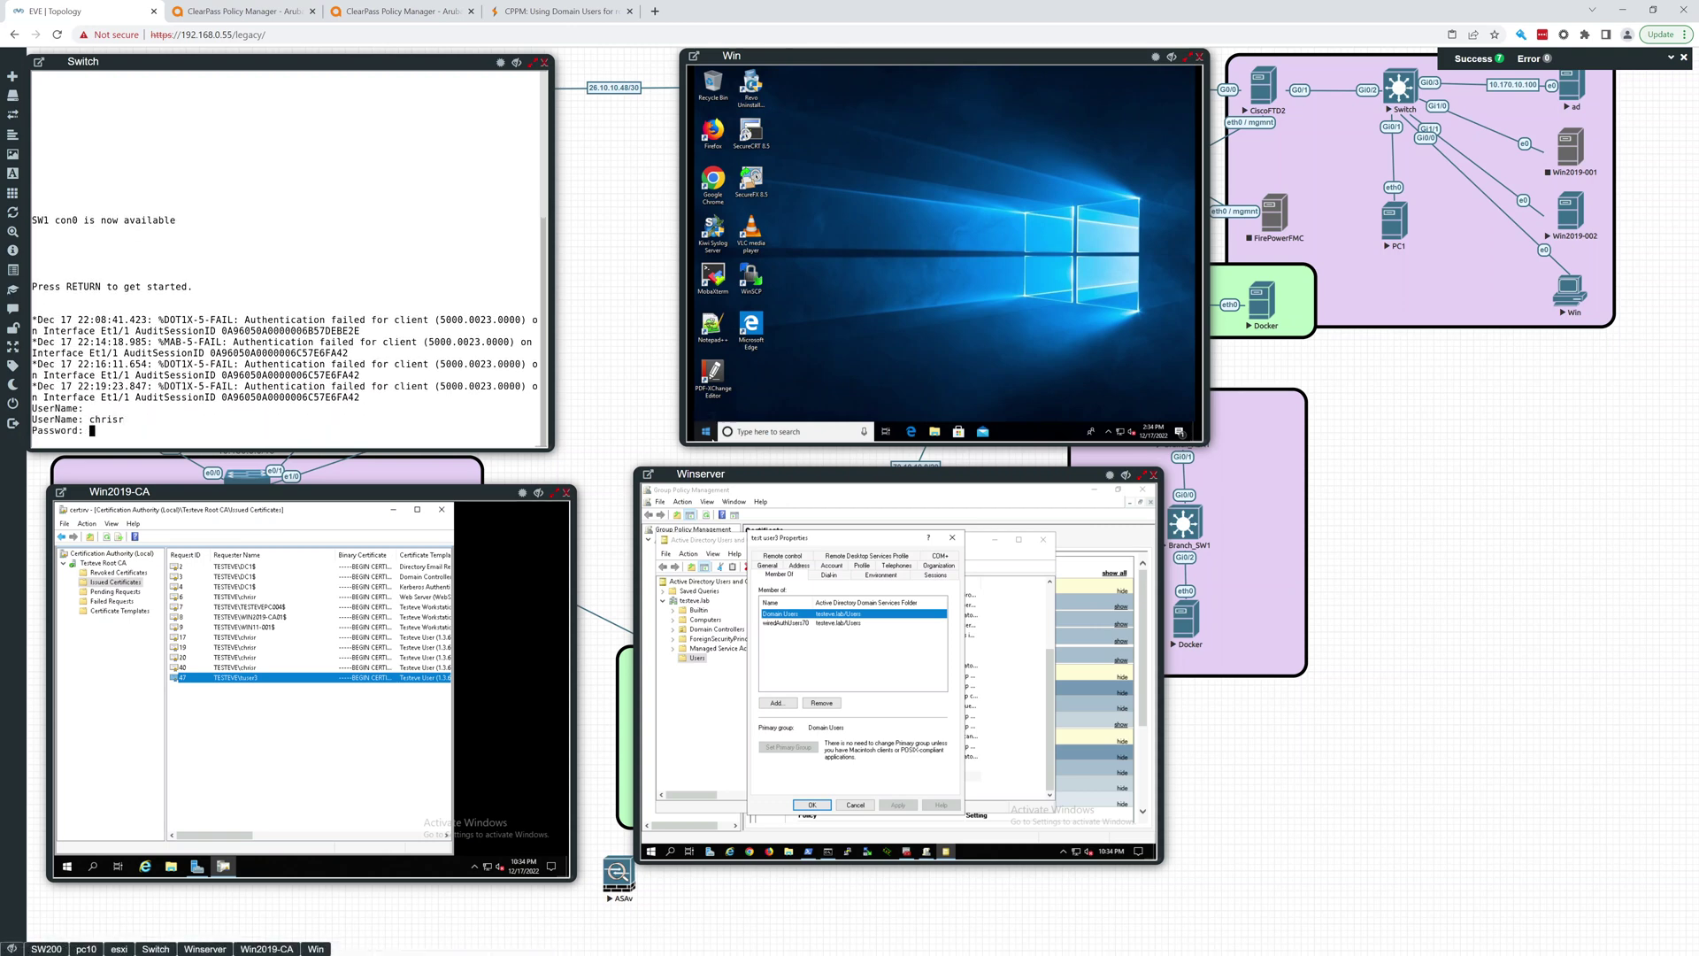
{"action": "key", "text": "Return"}
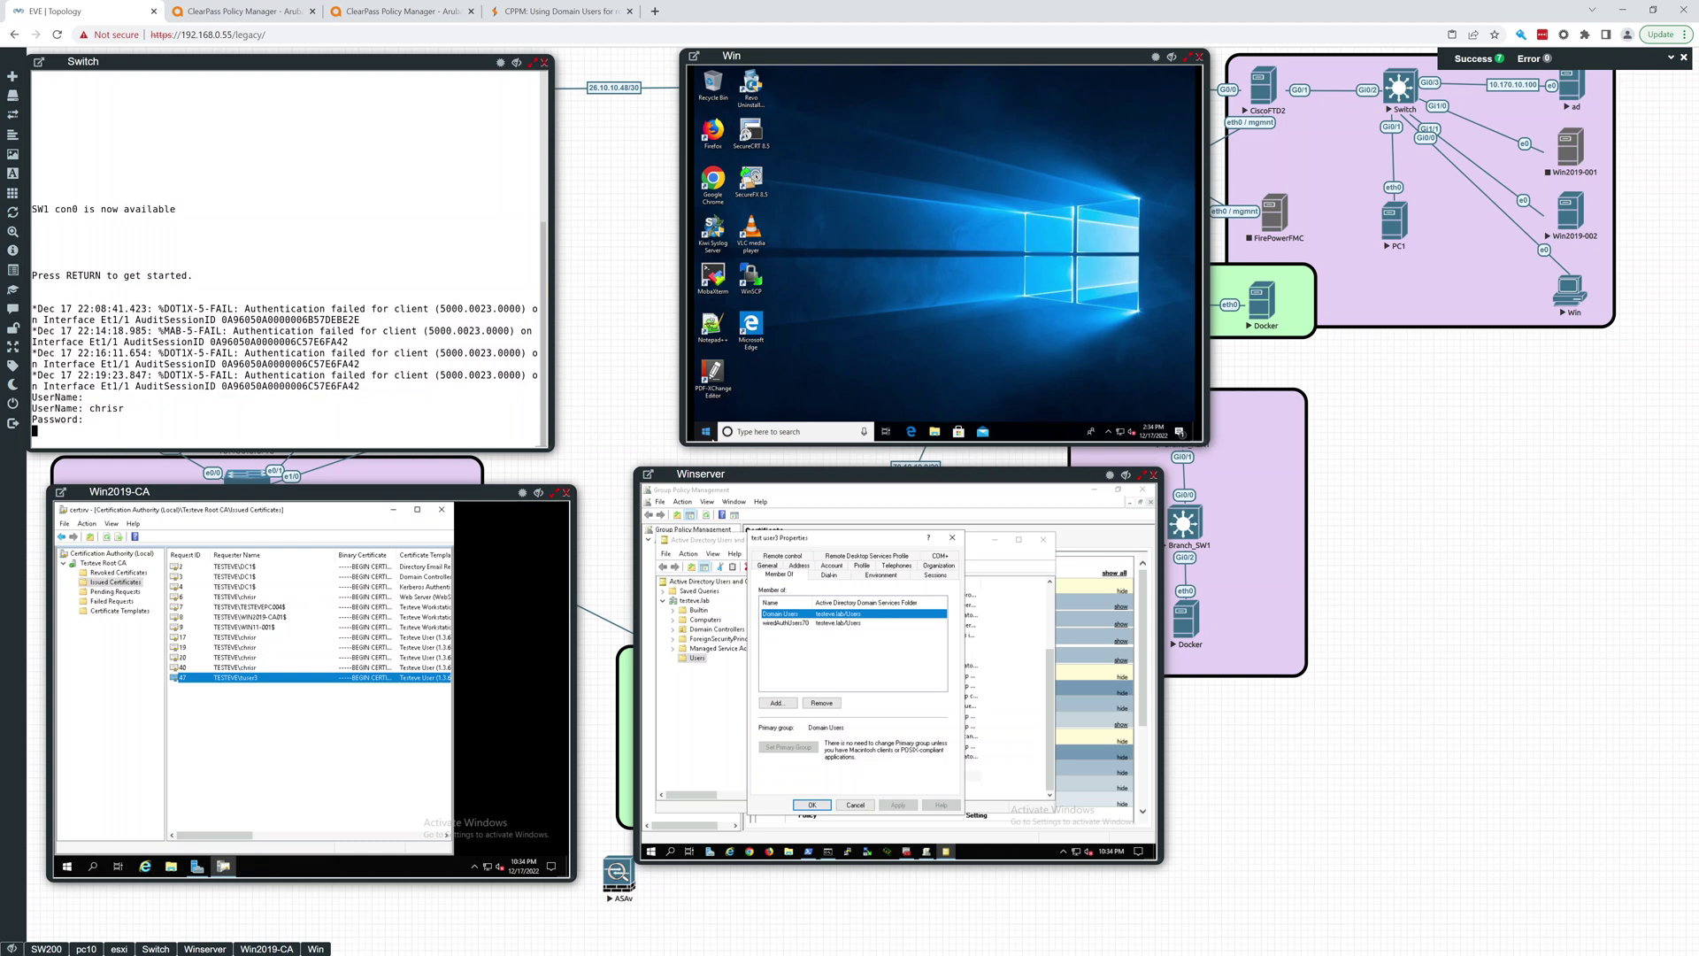
{"action": "type", "text": "en"}
{"action": "key", "text": "Return"}
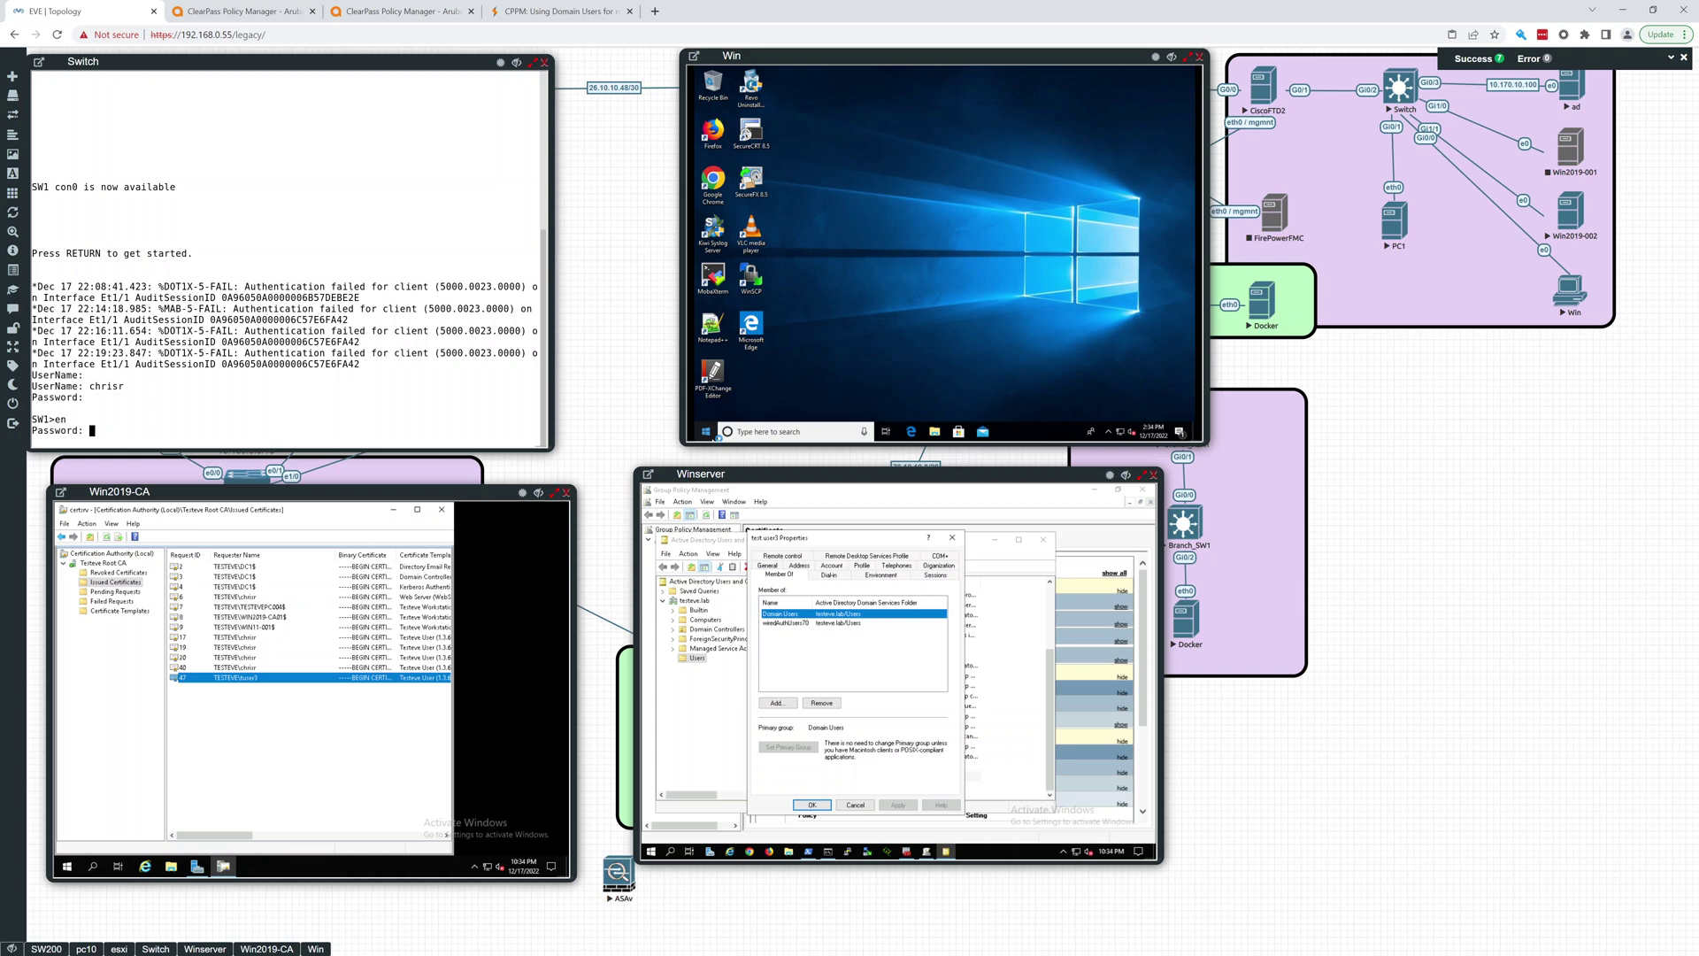
{"action": "key", "text": "Return"}
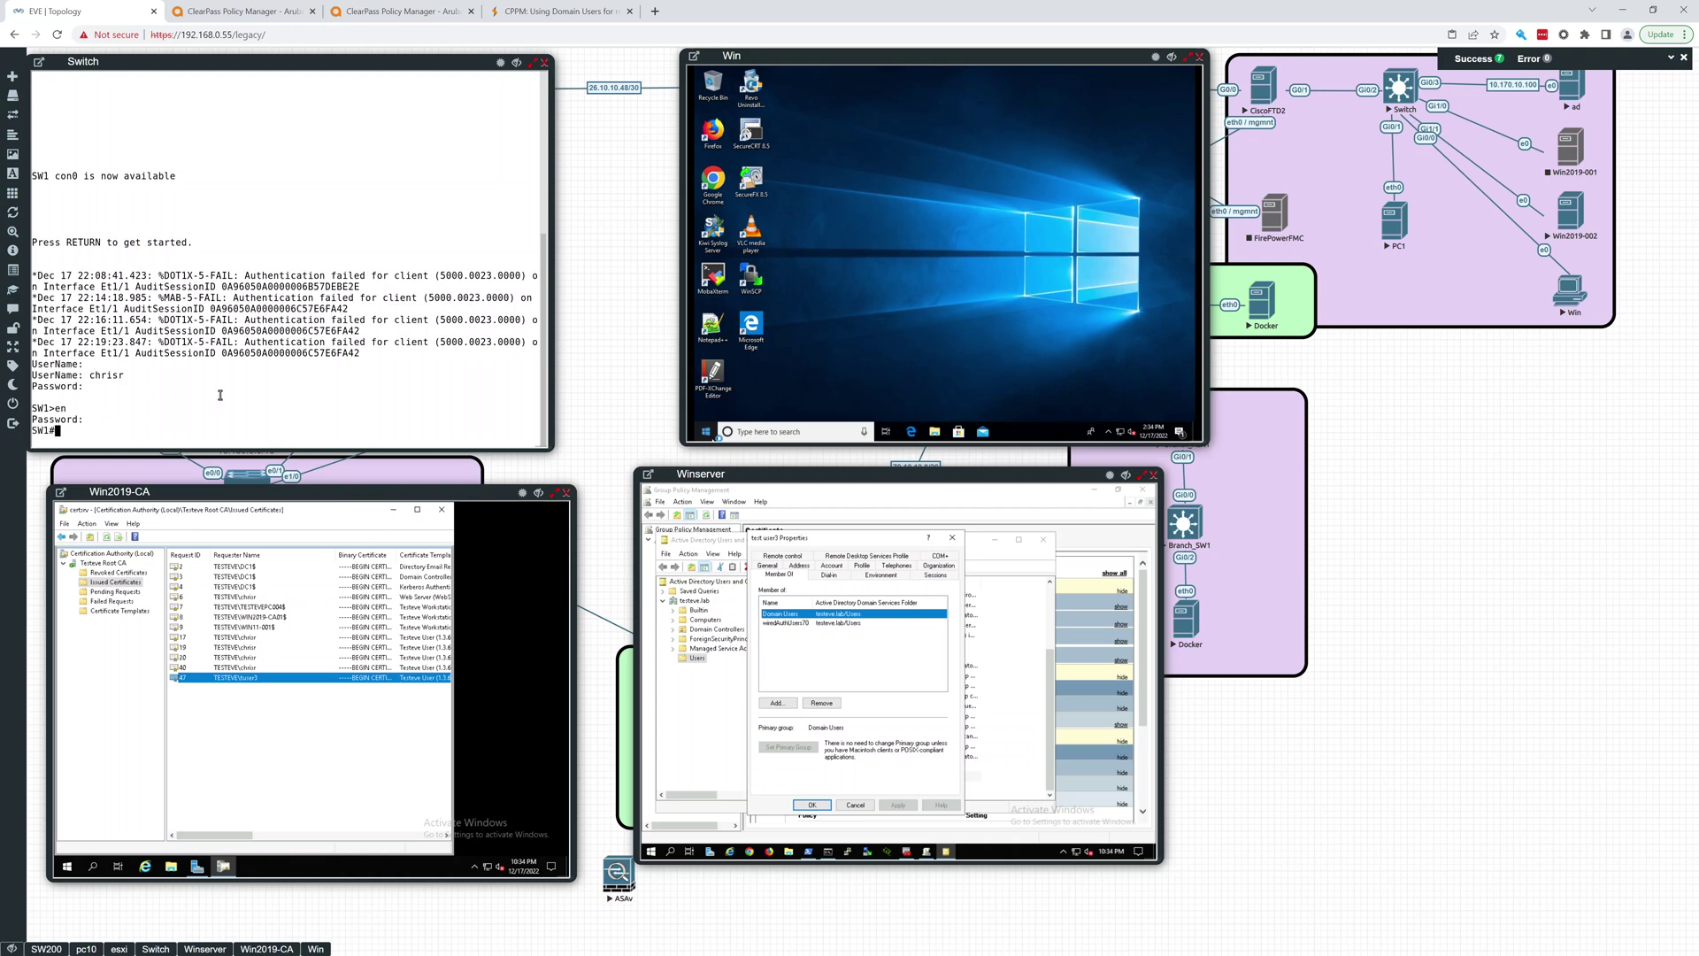
Run show ip access-lists int e1/1 on the switch and examine the deny and permit entries applied to the interface
{"action": "type", "text": "show ip acc"}
{"action": "key", "text": "Tab"}
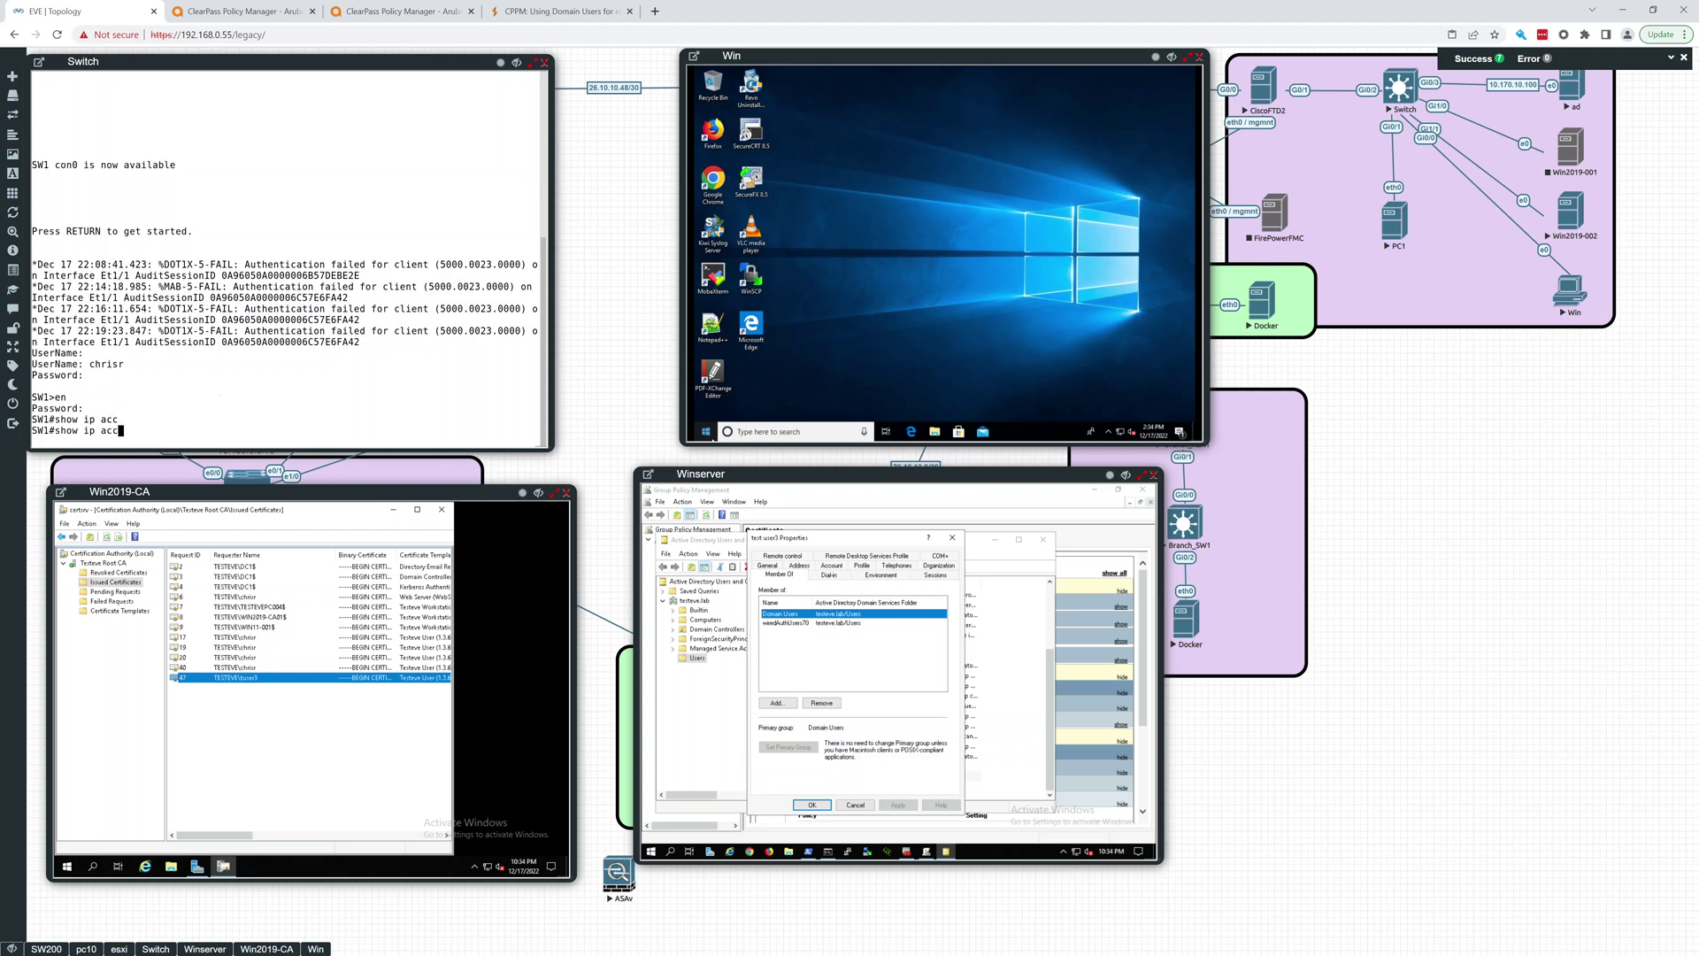
{"action": "key", "text": "Tab"}
{"action": "type", "text": "es"}
{"action": "key", "text": "Tab"}
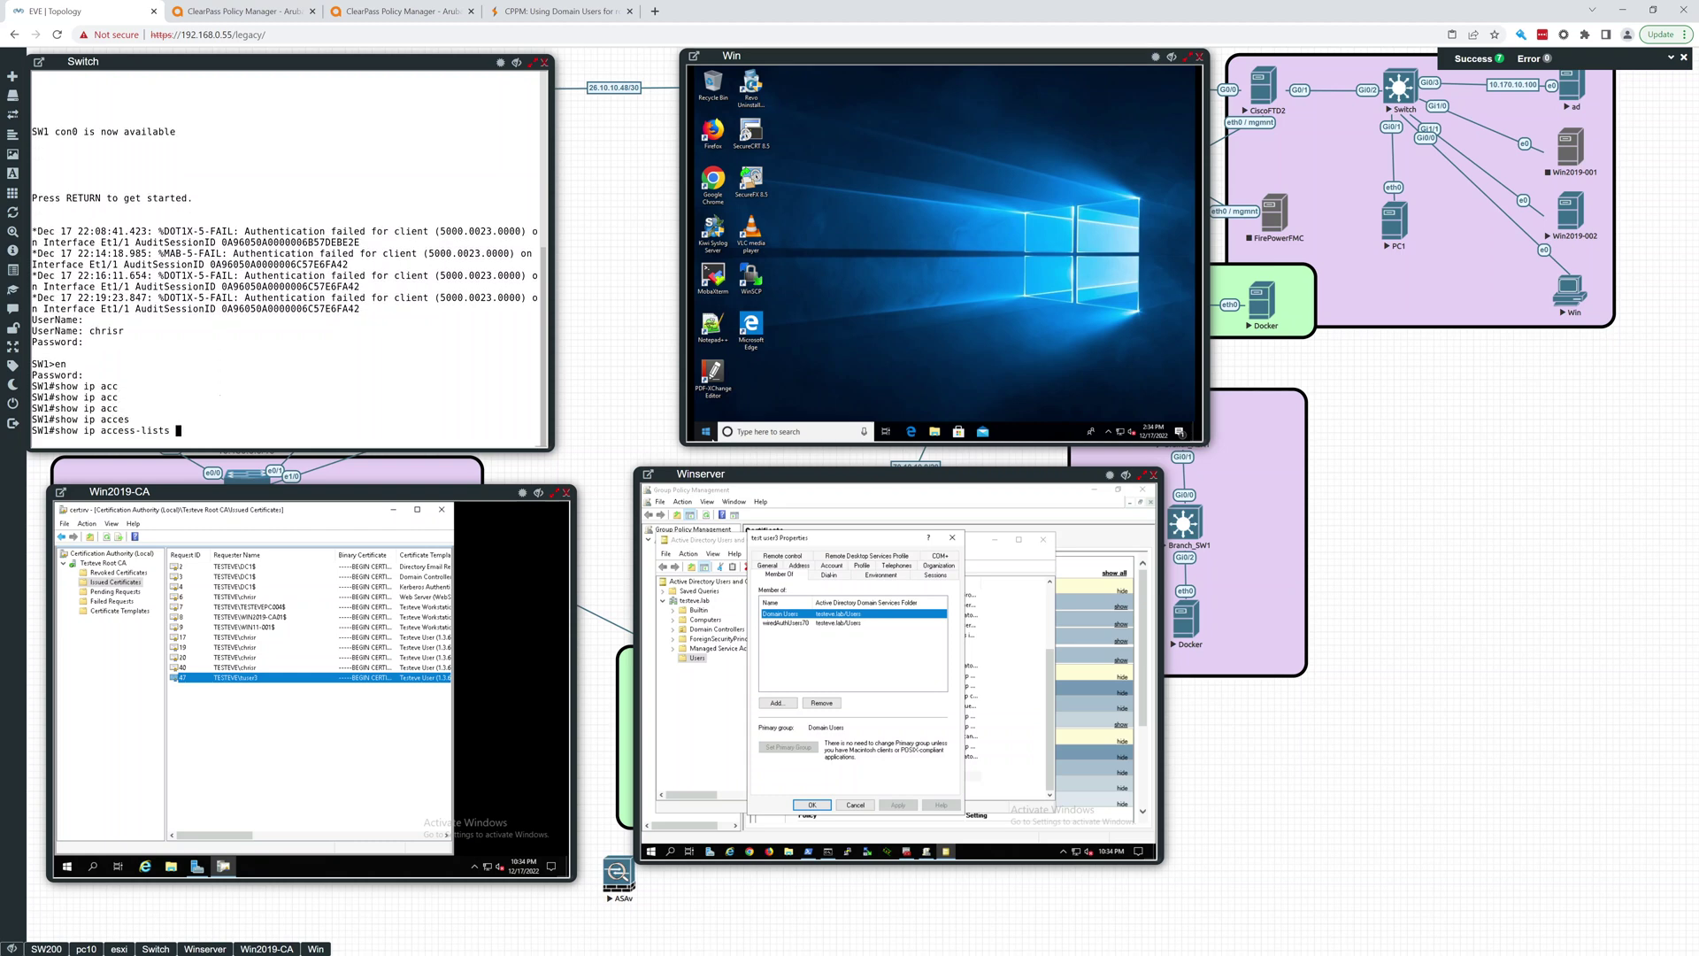
{"action": "type", "text": "int e1/1"}
{"action": "key", "text": "Return"}
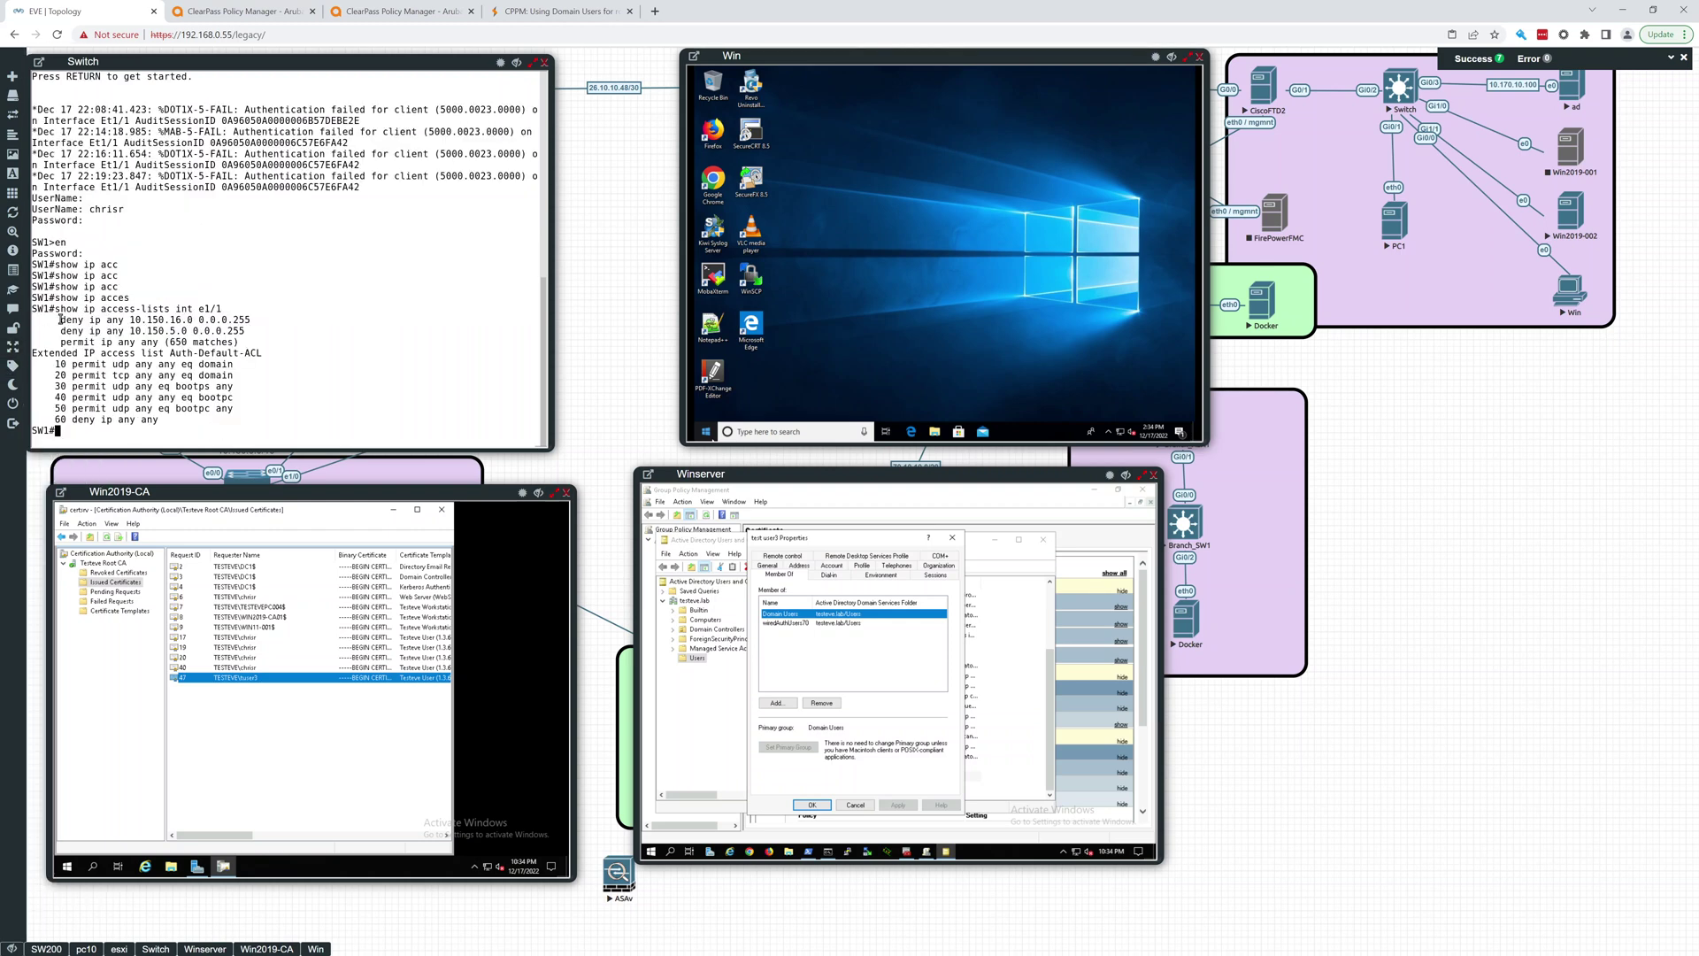
{"action": "left_click_drag", "start_coordinate": [57, 319], "coordinate": [225, 345]}
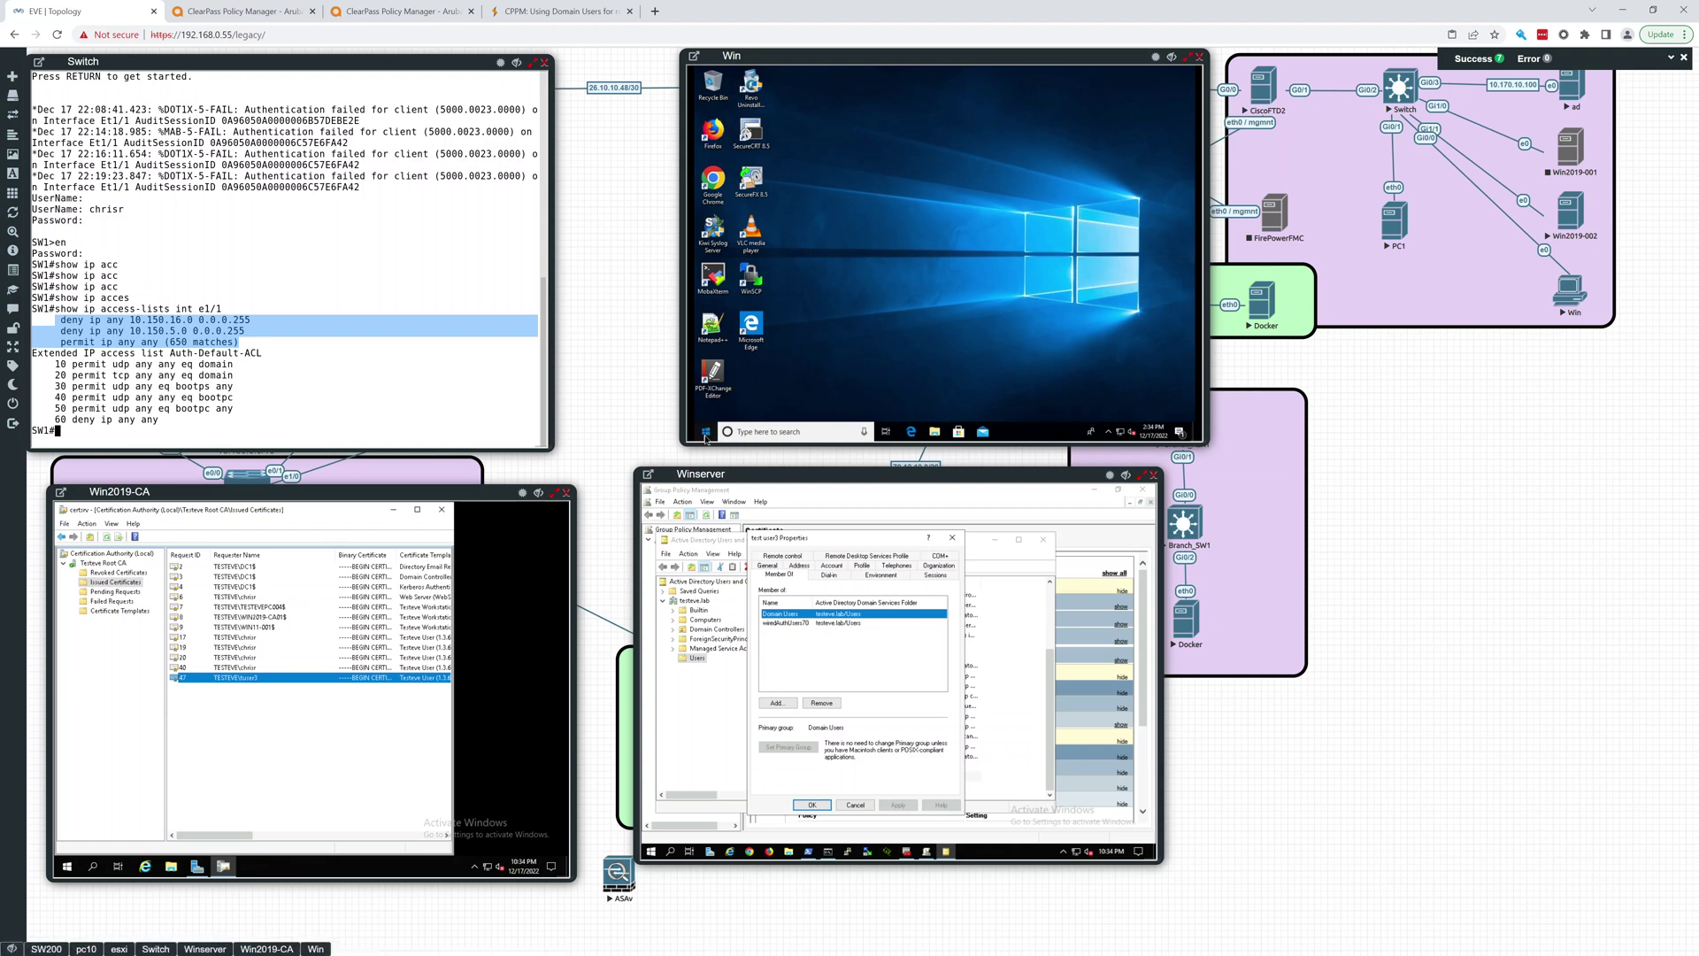
Open a Command Prompt on the Win machine and ping 10.150.5.1
{"action": "left_click", "coordinate": [706, 432]}
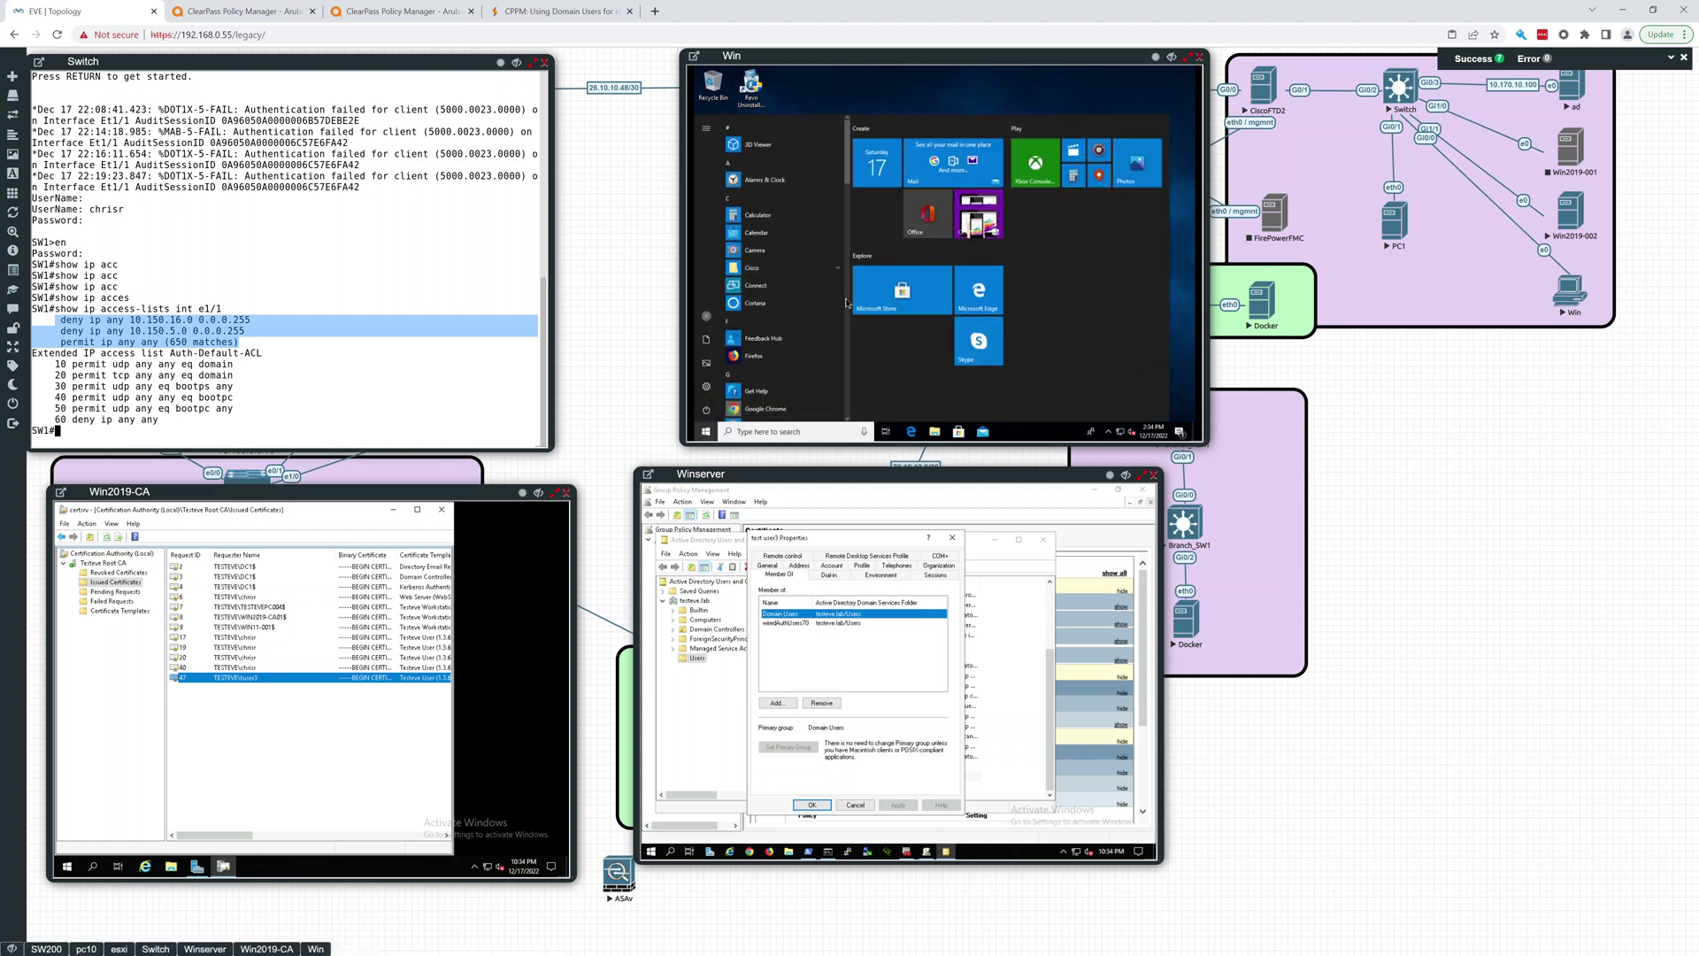
{"action": "key", "text": "Escape"}
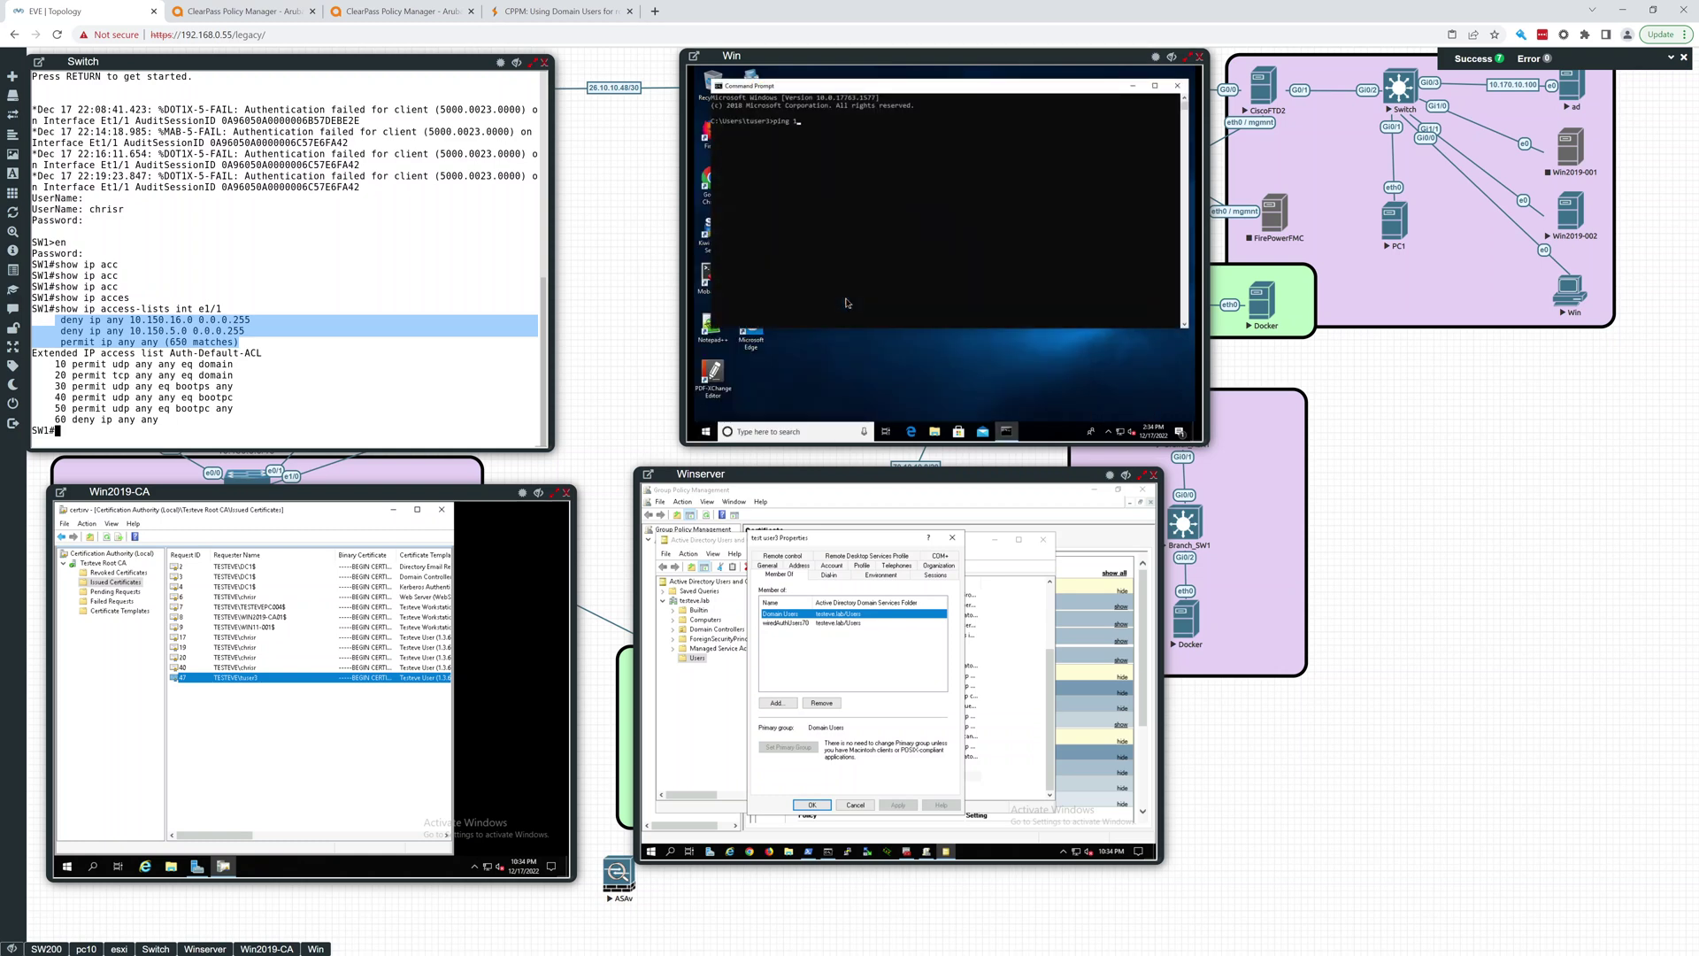
{"action": "type", "text": "50.5.1"}
{"action": "key", "text": "Return"}
Rerun the e1/1 access list command on the switch to compare match counters during and after the ping, and review the ClearPass Access Tracker
{"action": "key", "text": "Up"}
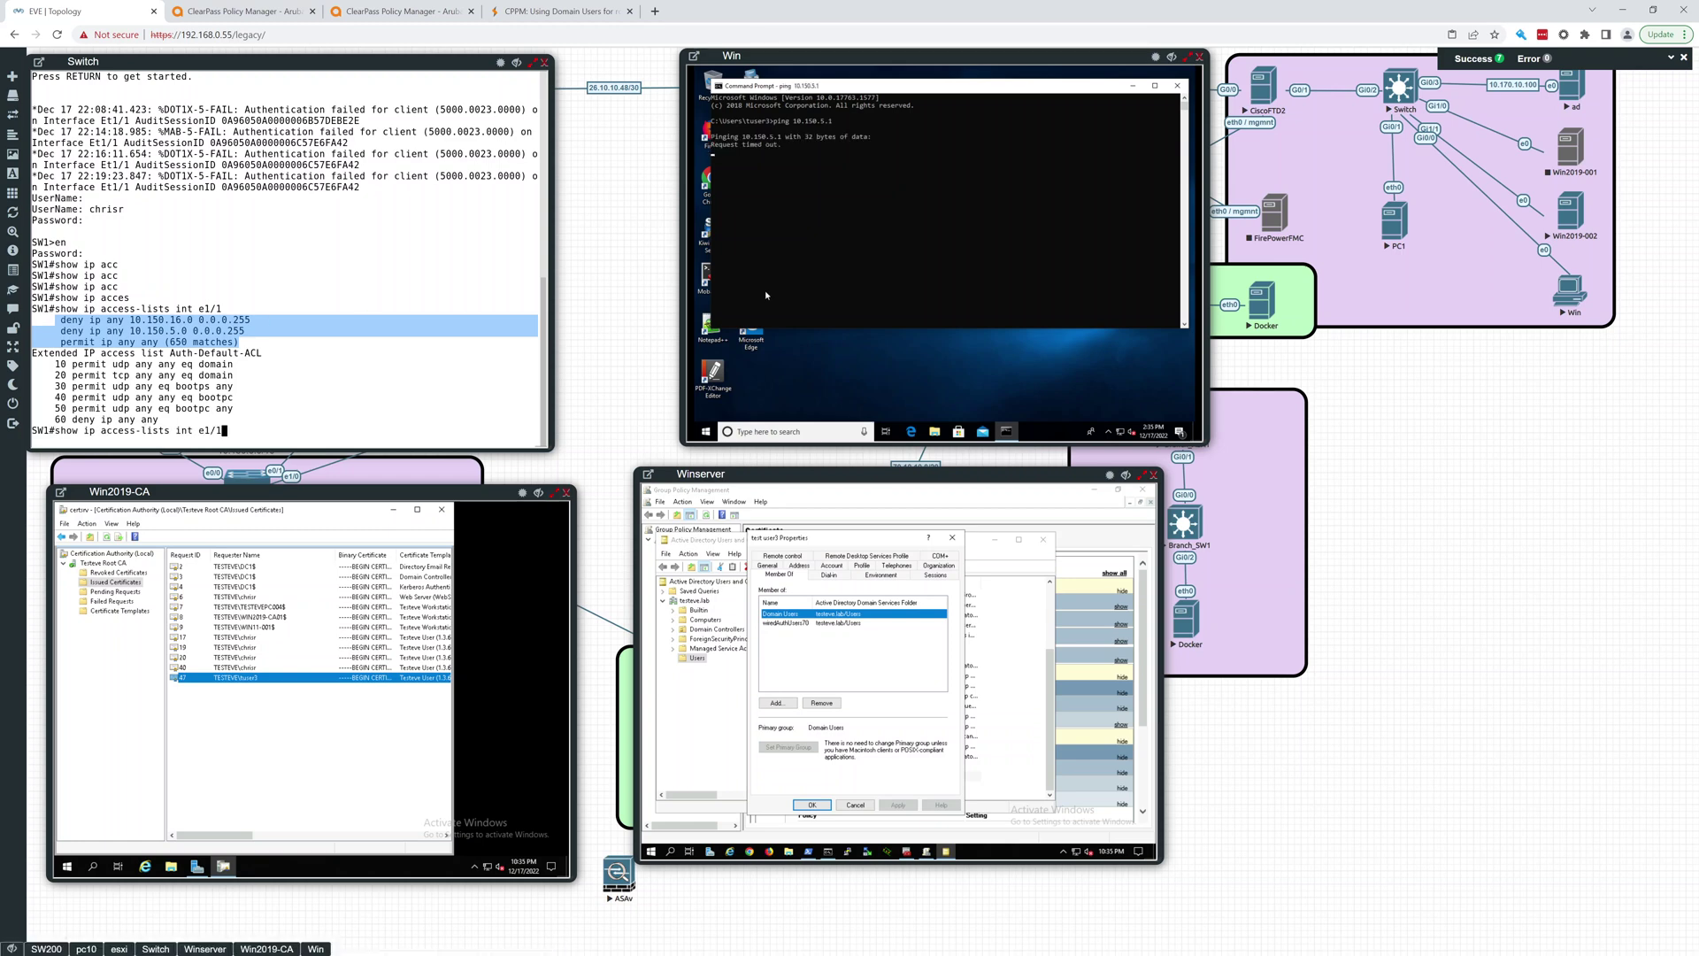
{"action": "key", "text": "Return"}
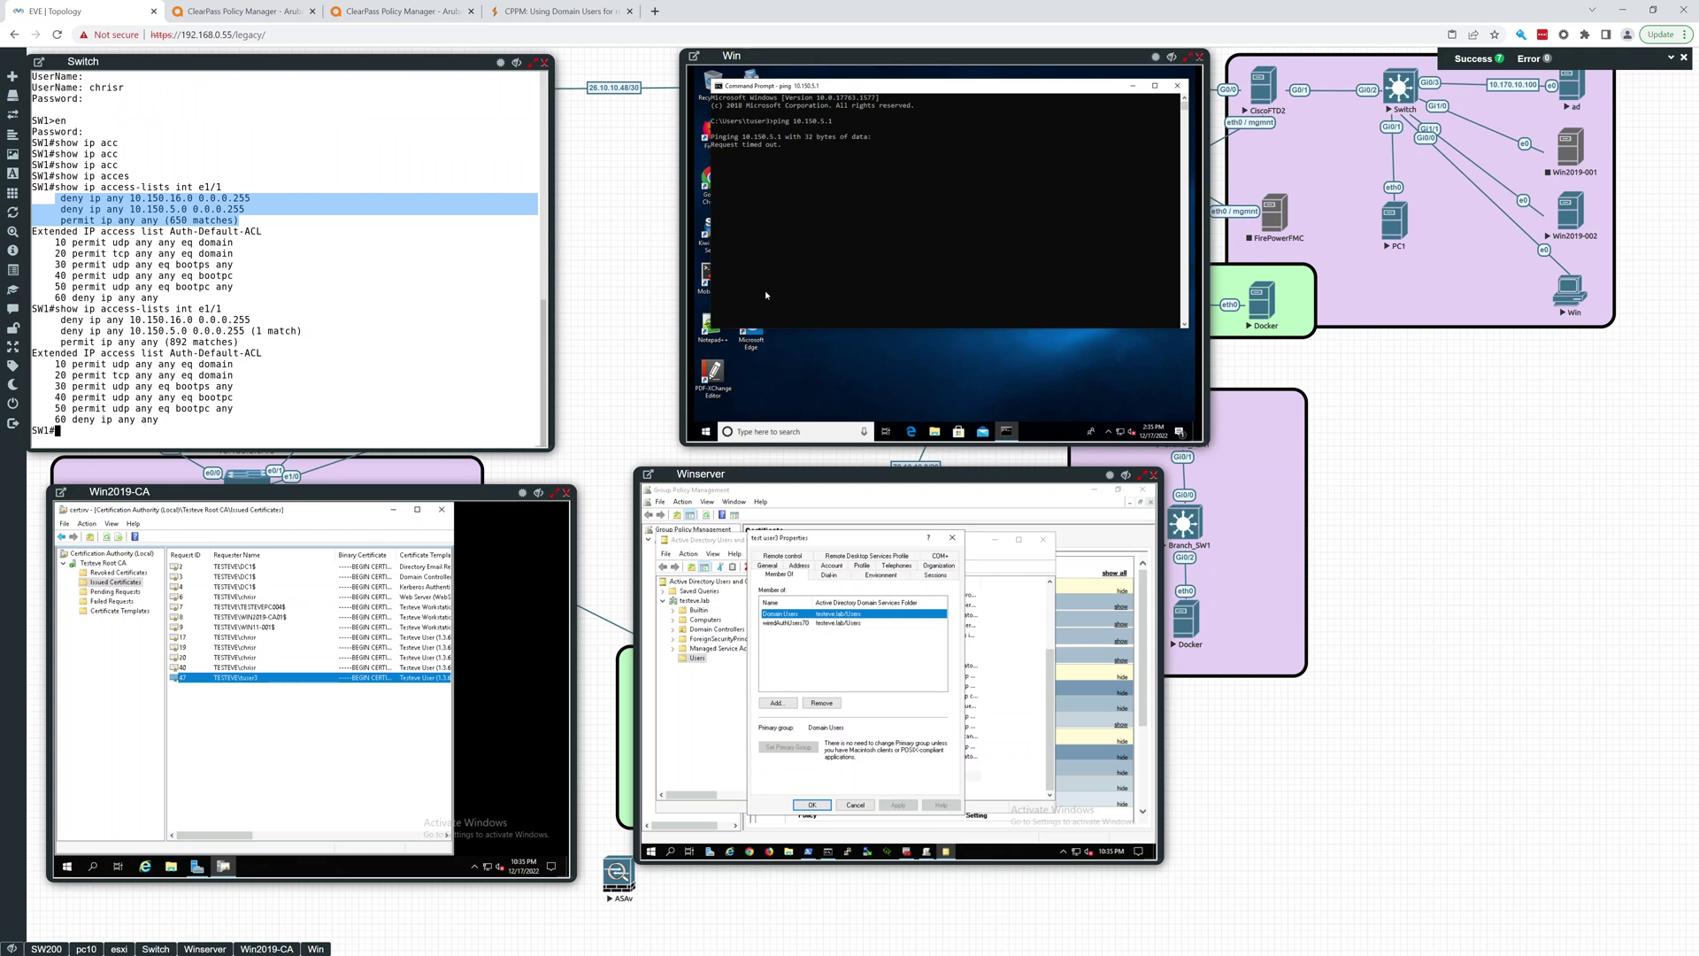
{"action": "key", "text": "Up"}
{"action": "key", "text": "Return"}
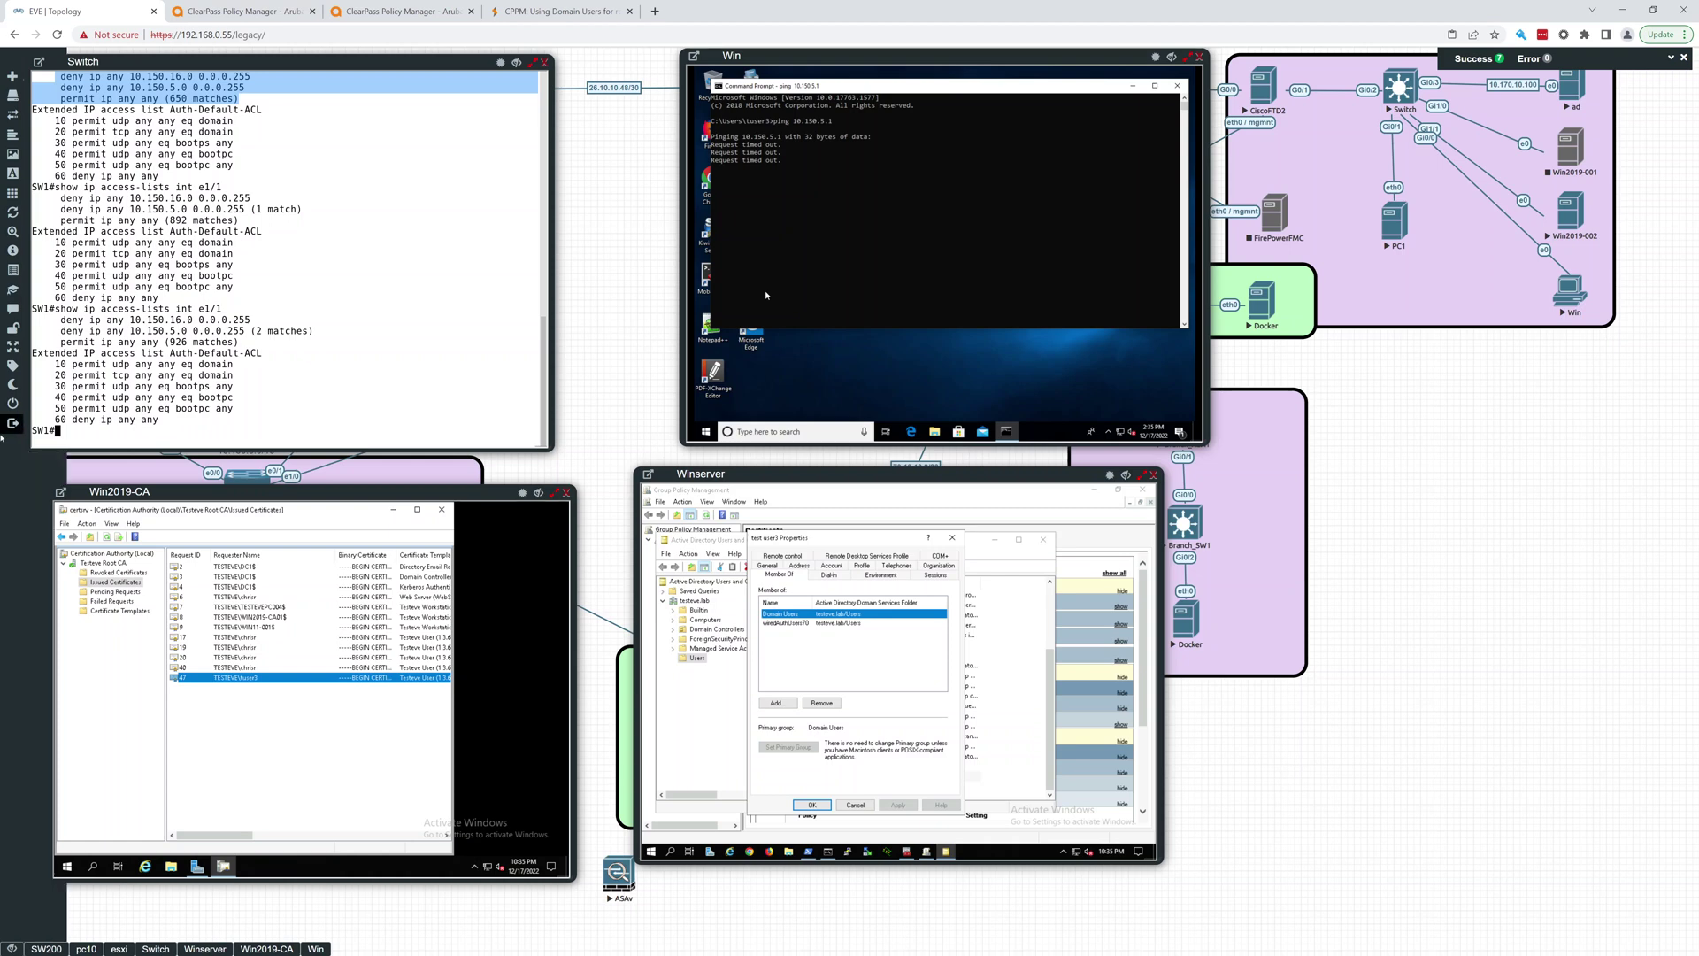
{"action": "left_click", "coordinate": [143, 398]}
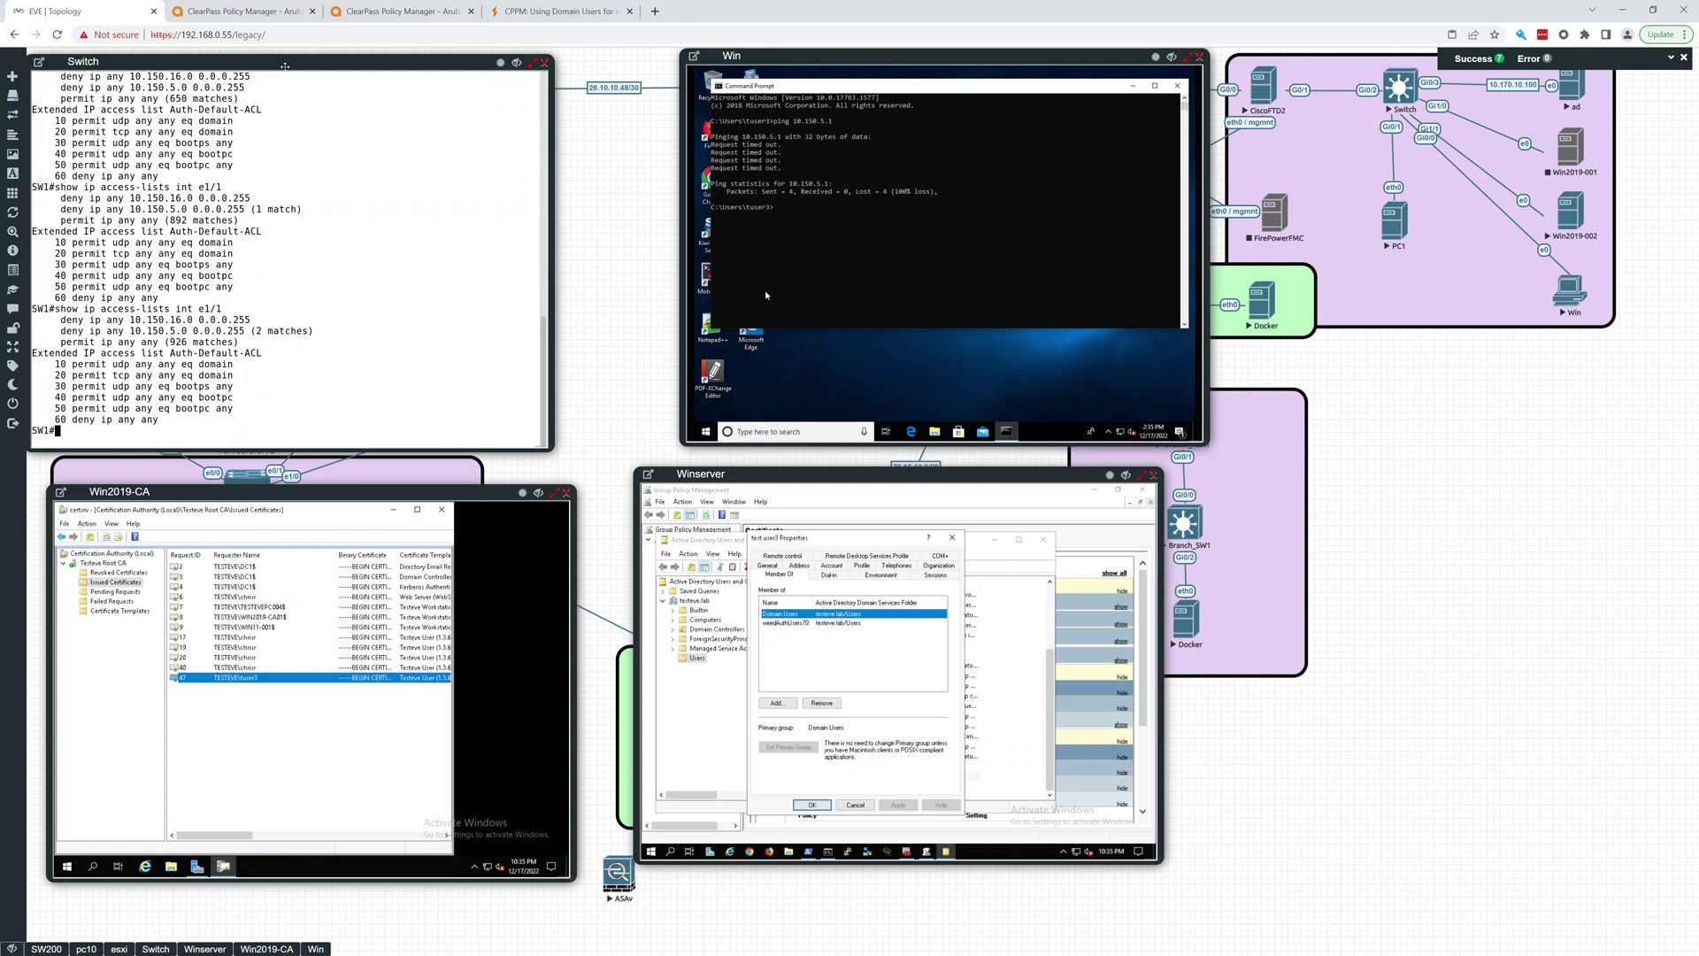
{"action": "key", "text": "Up"}
{"action": "key", "text": "Return"}
{"action": "left_click", "coordinate": [237, 13]}
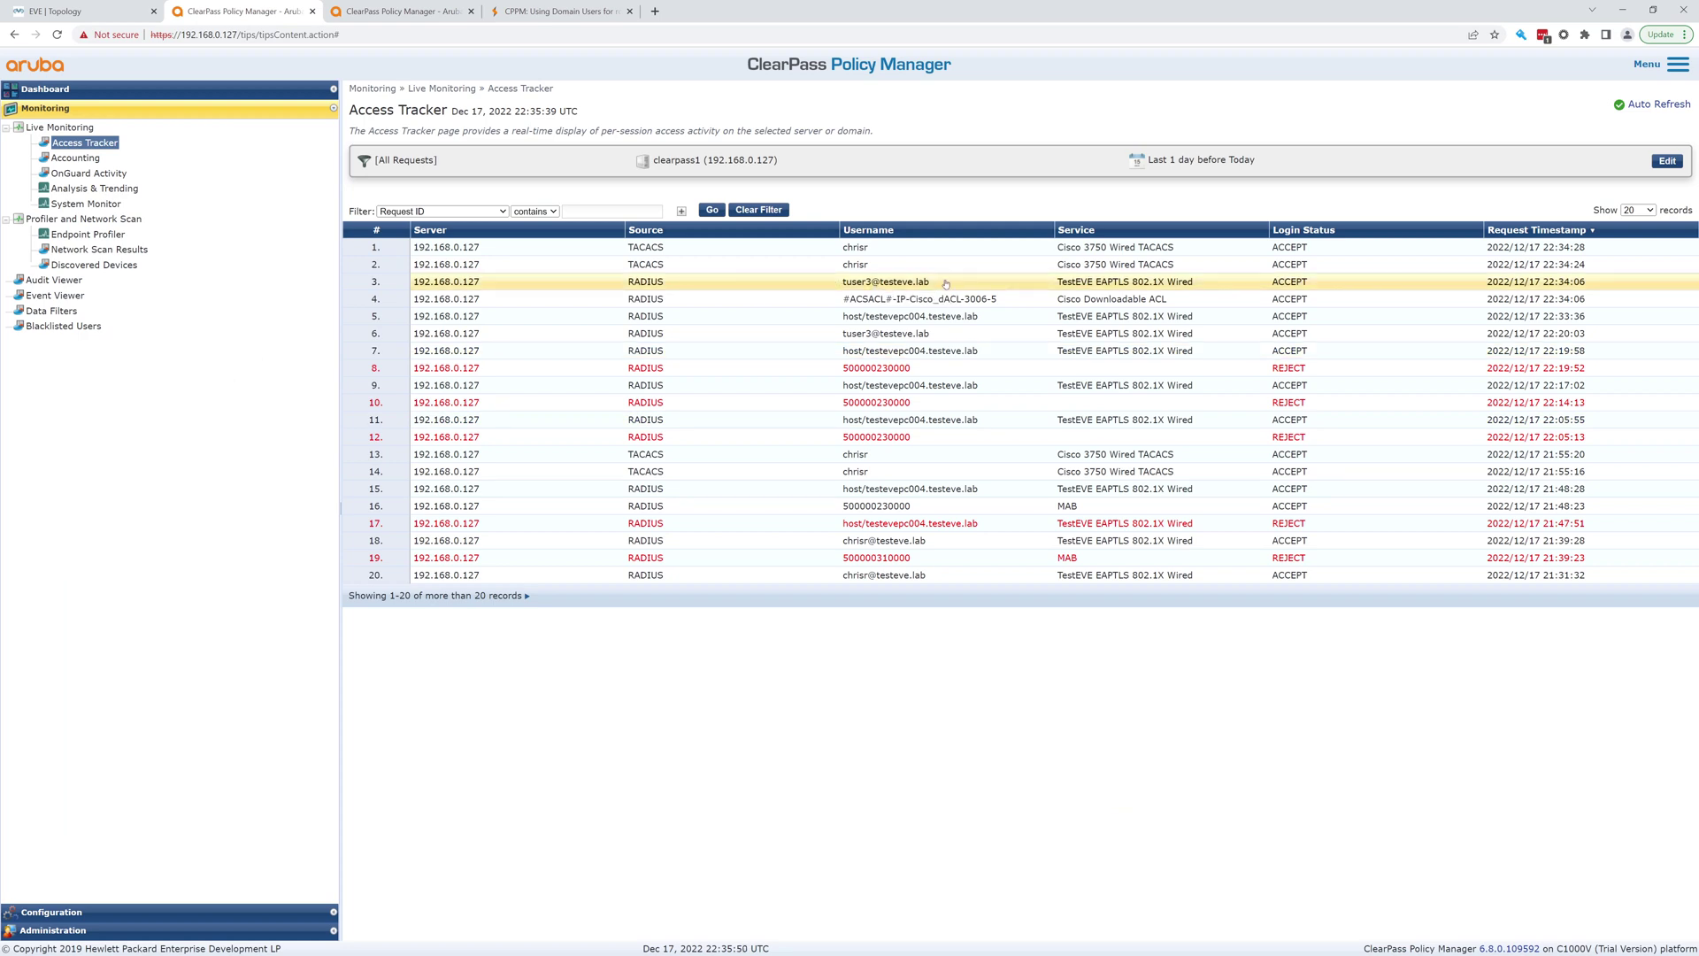
Copy the web address of the Airheads Community article on Domain Users role mapping, and return to the EVE topology
{"action": "left_click", "coordinate": [524, 11]}
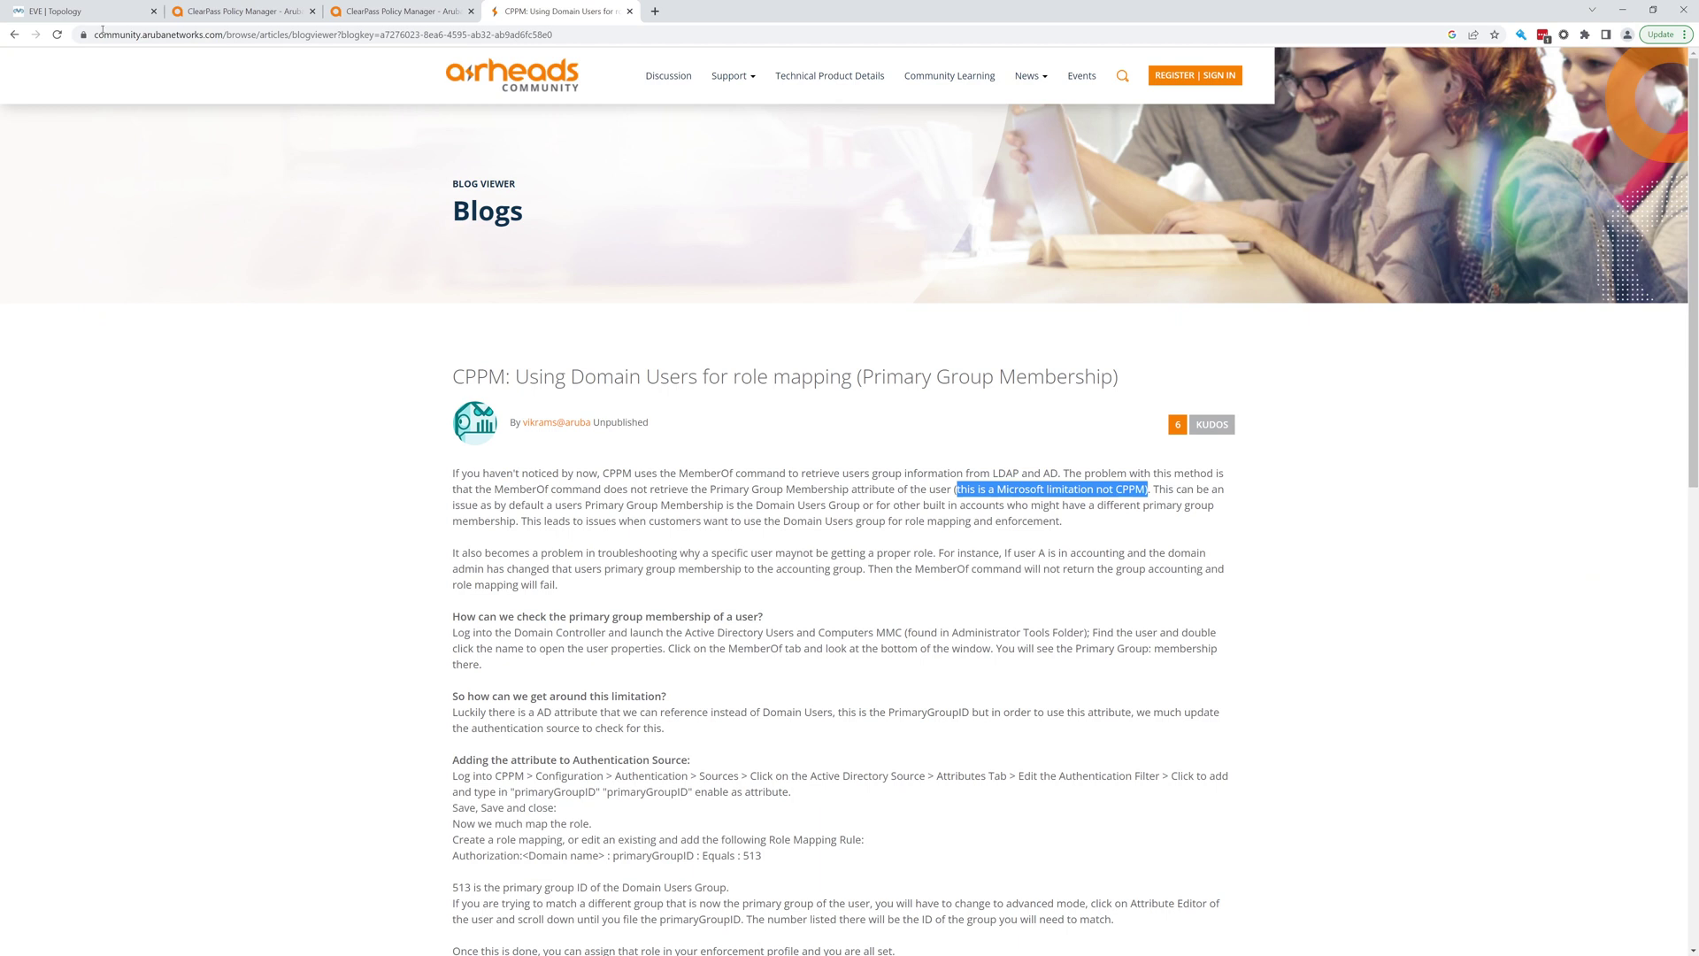
{"action": "left_click_drag", "start_coordinate": [95, 35], "coordinate": [581, 48]}
{"action": "right_click", "coordinate": [506, 35]}
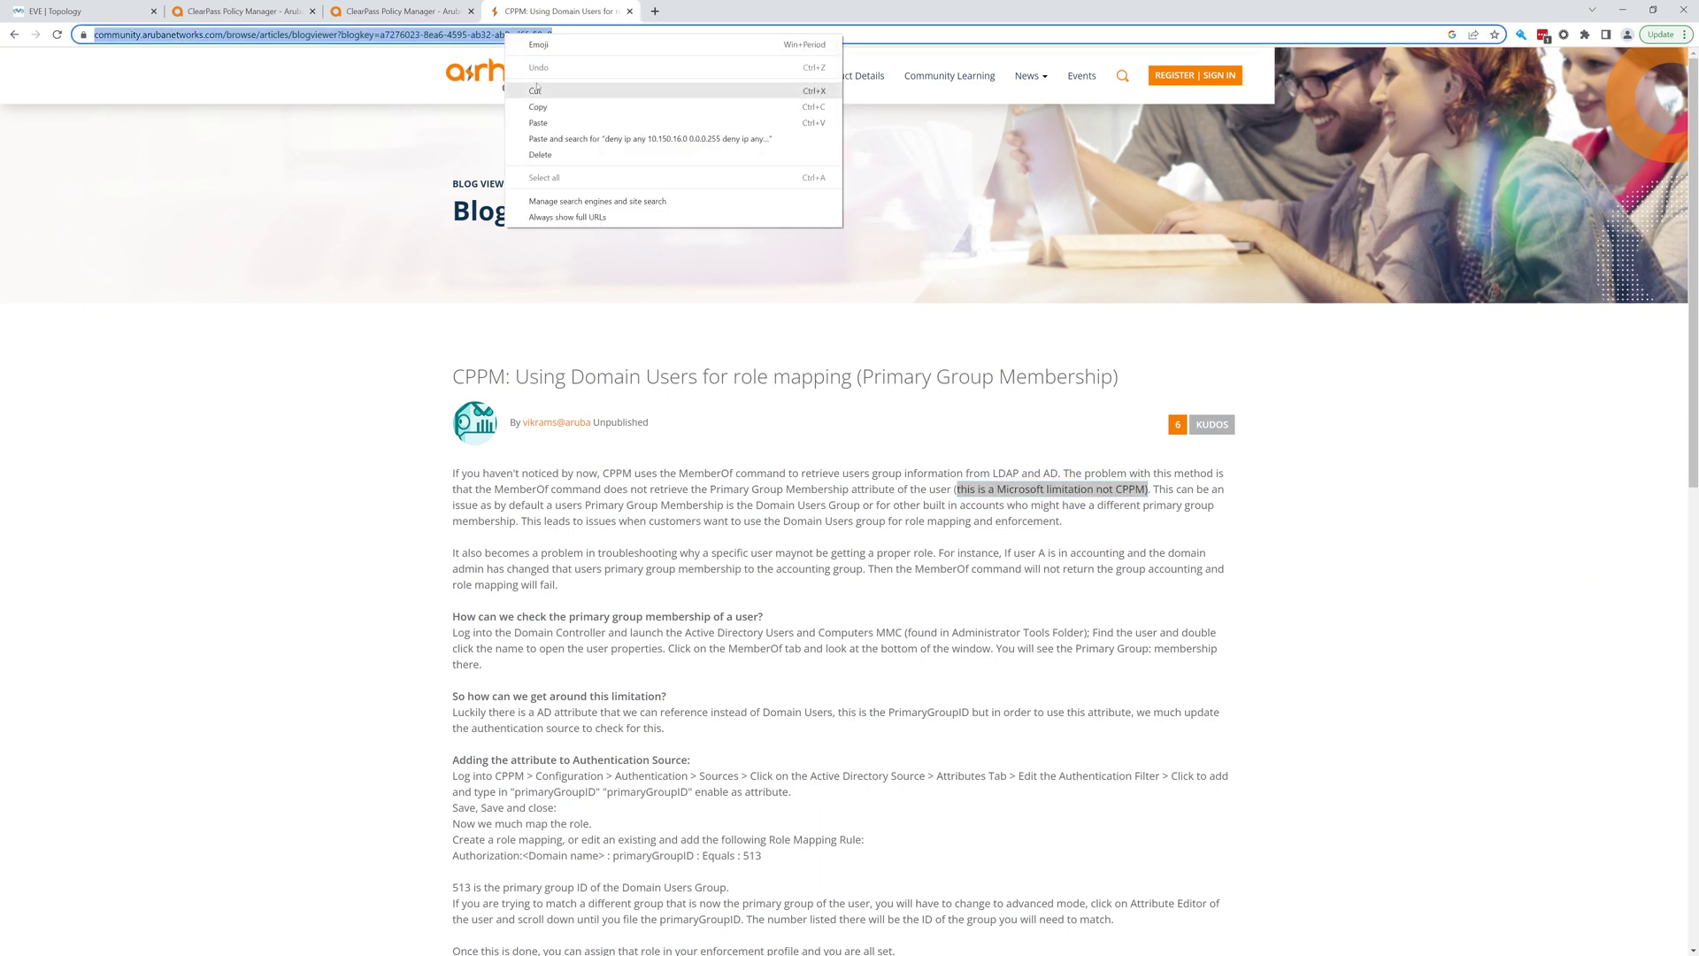
{"action": "left_click", "coordinate": [539, 106]}
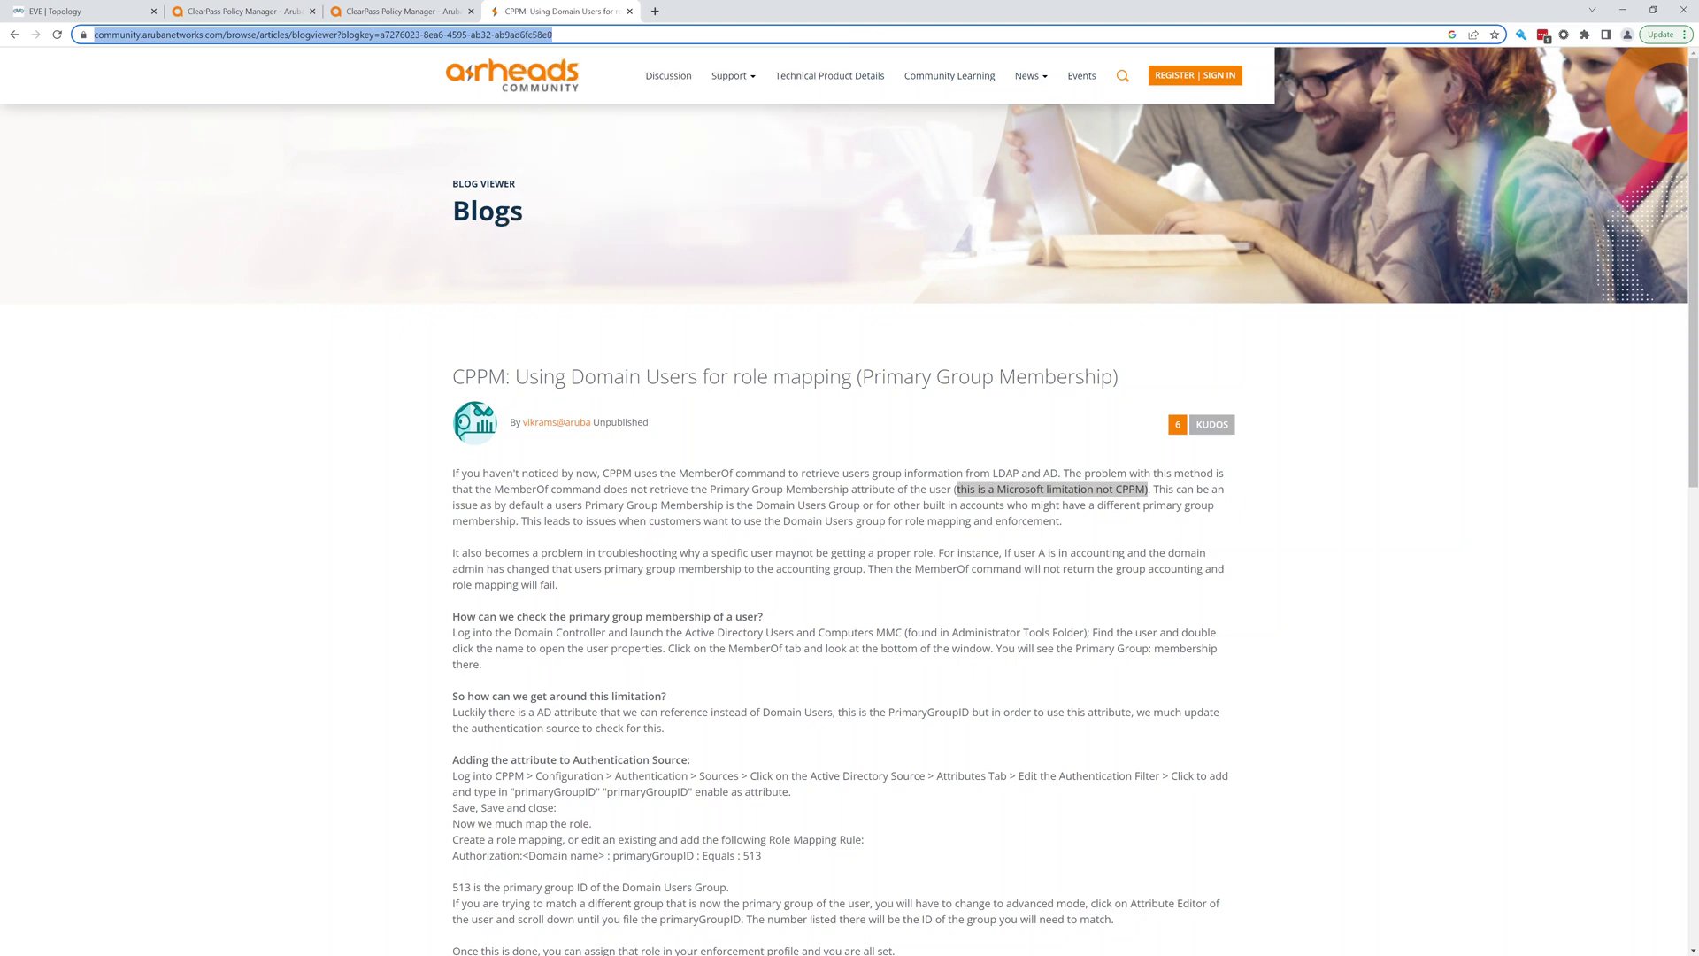
{"action": "key", "text": "alt+Tab"}
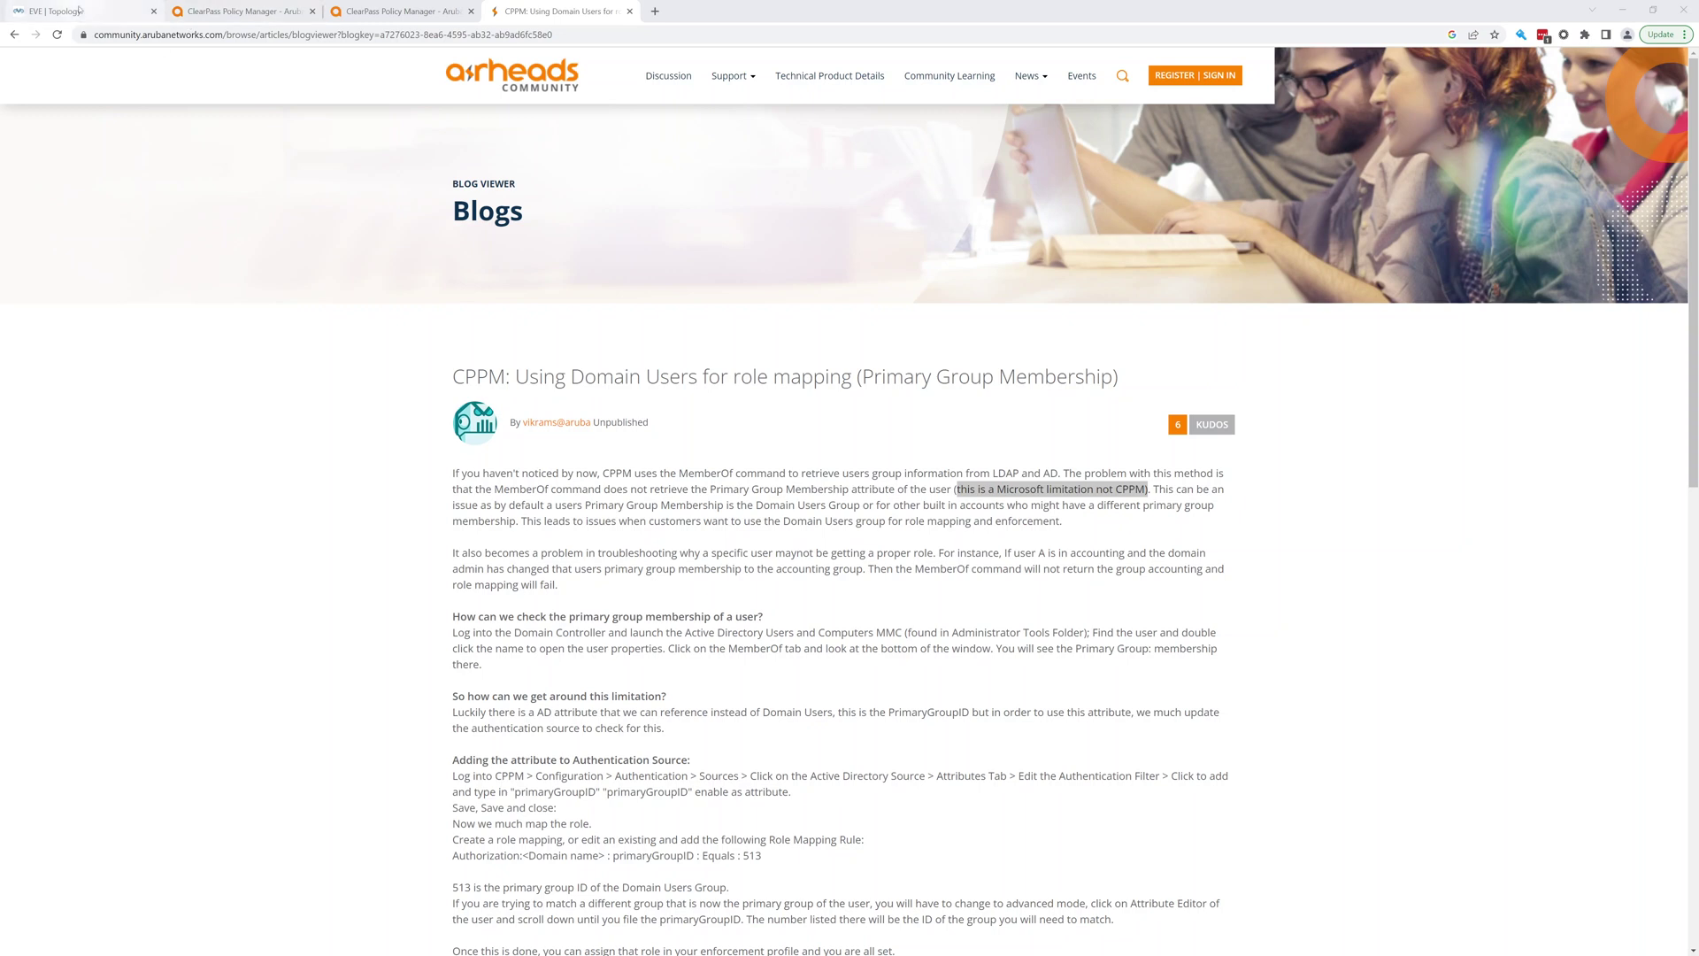
{"action": "mouse_move", "coordinate": [82, 11]}
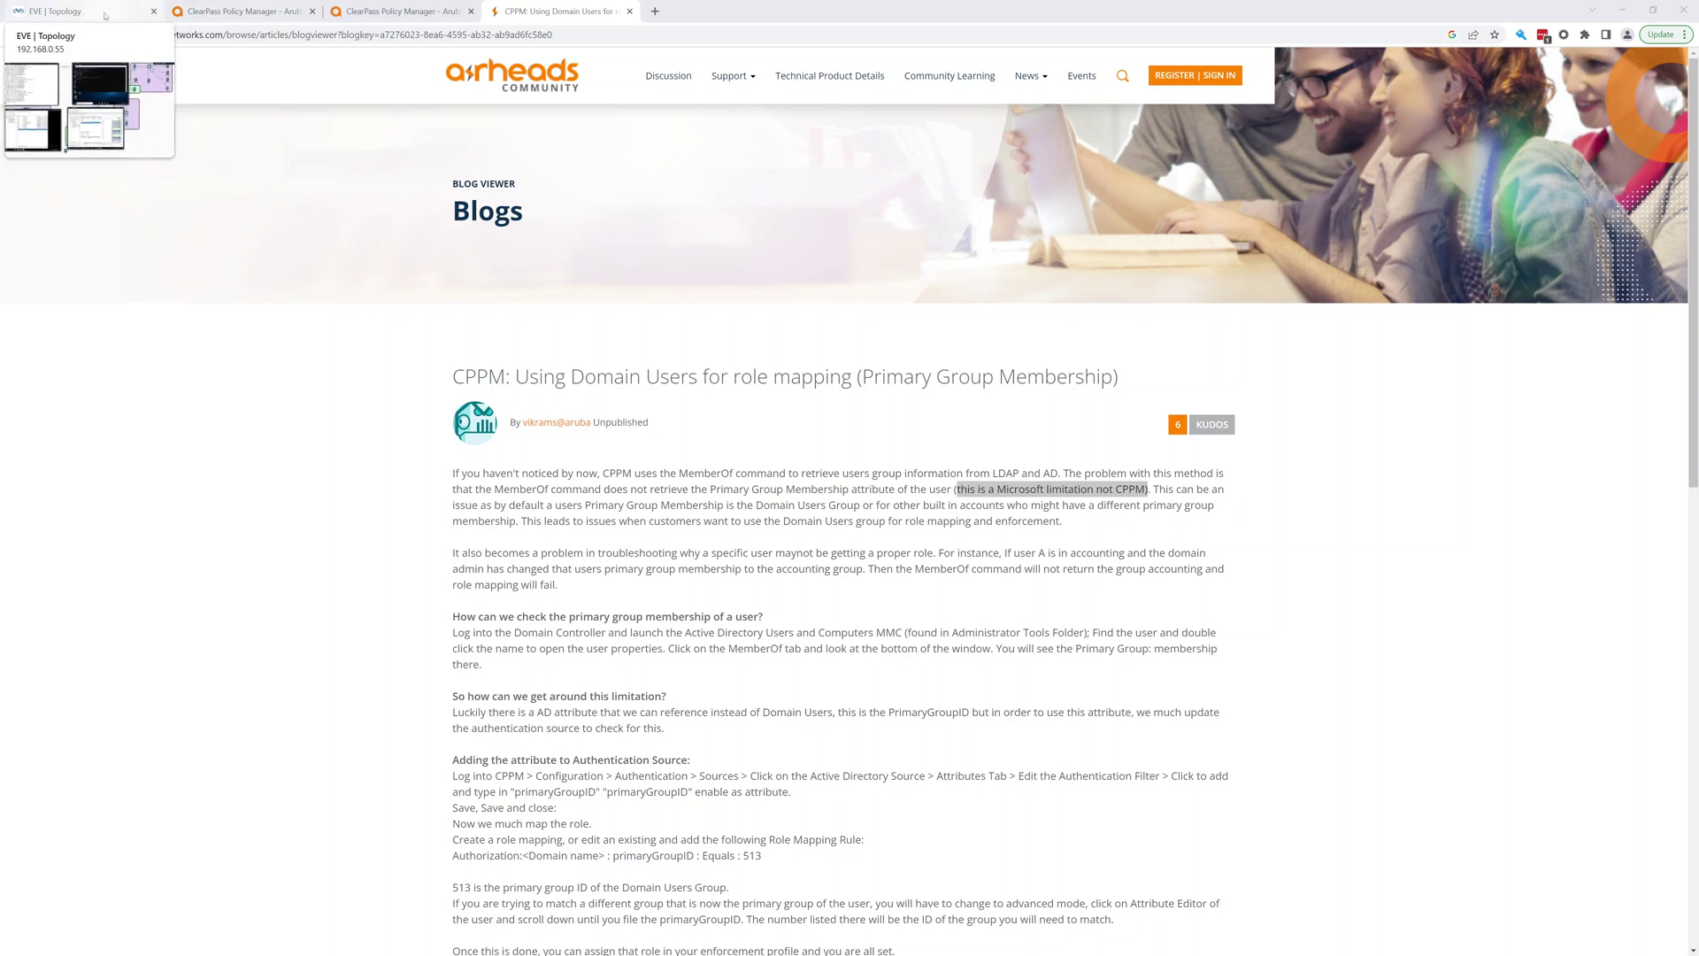
{"action": "left_click", "coordinate": [105, 16]}
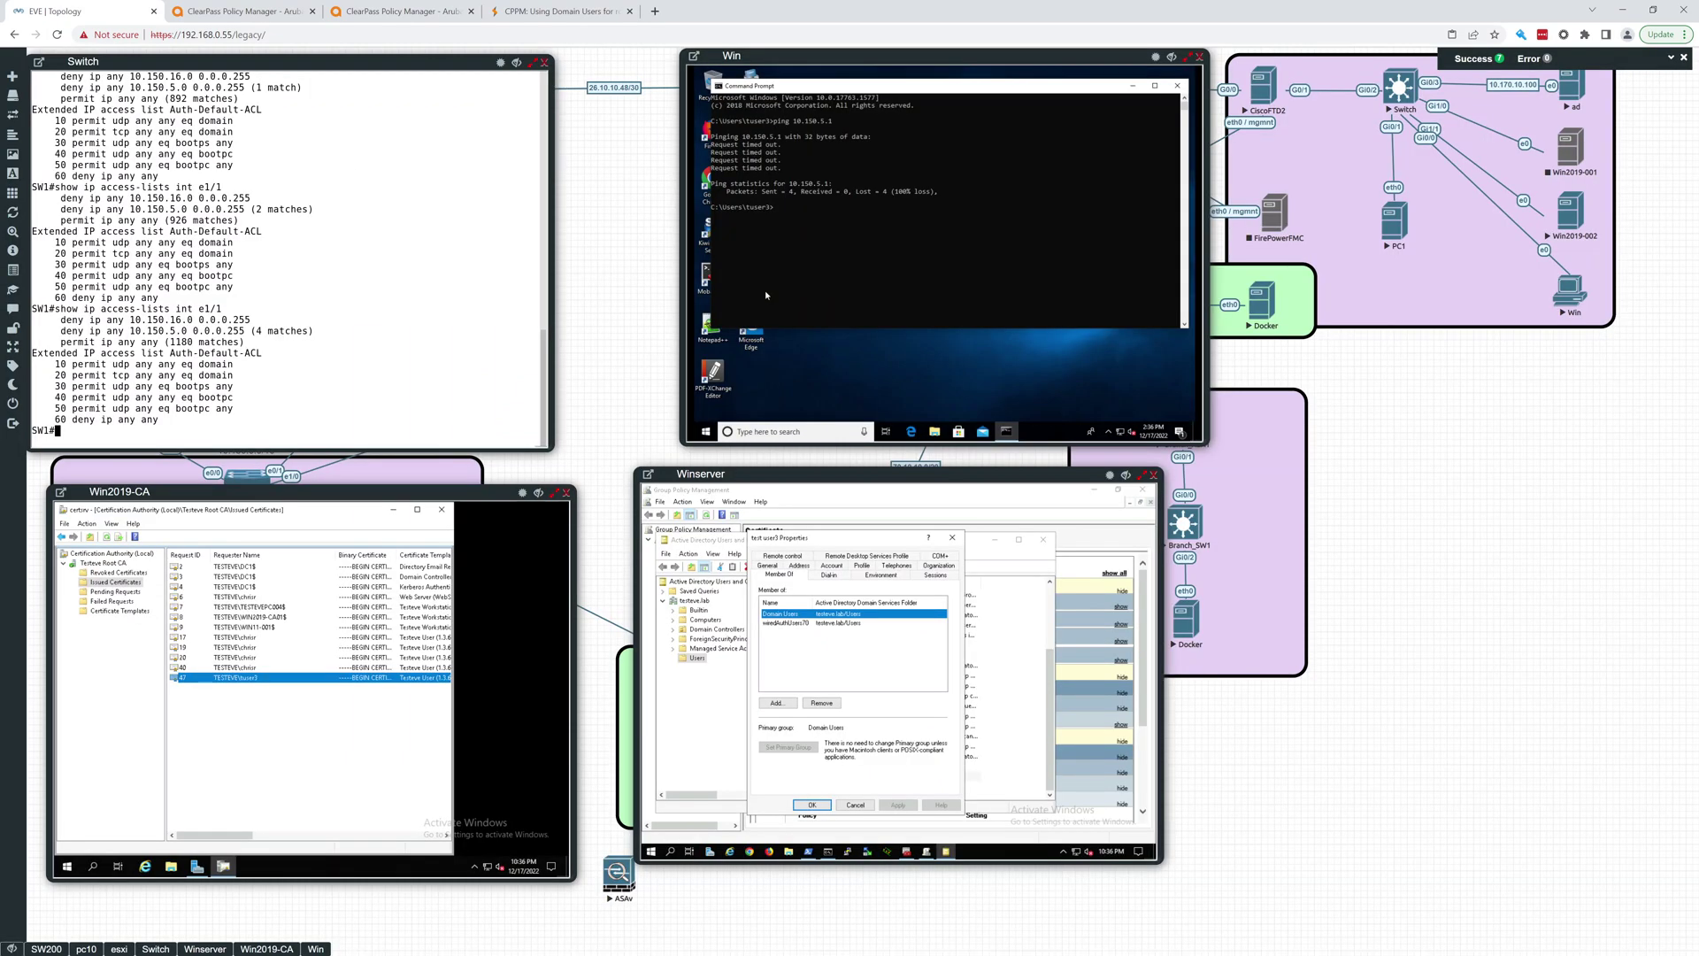